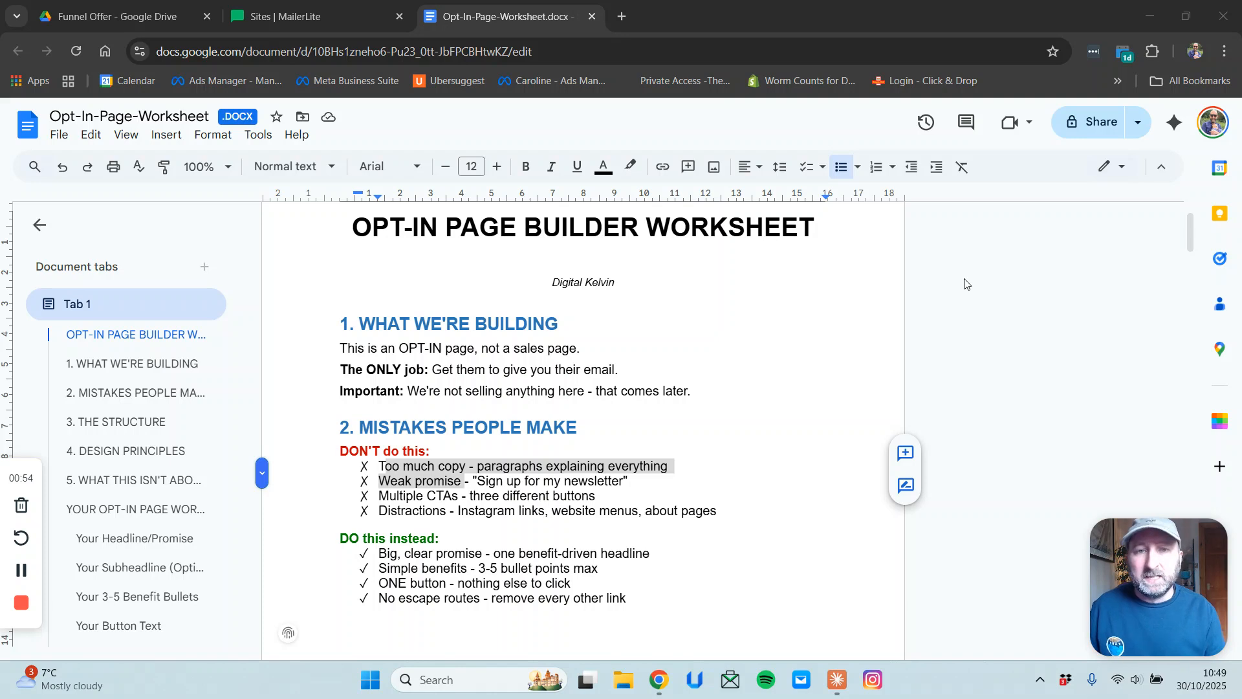
# Check the MailerLite landing pages, then highlight the Too much copy and Weak promise bullets.
pyautogui.click(335, 24)
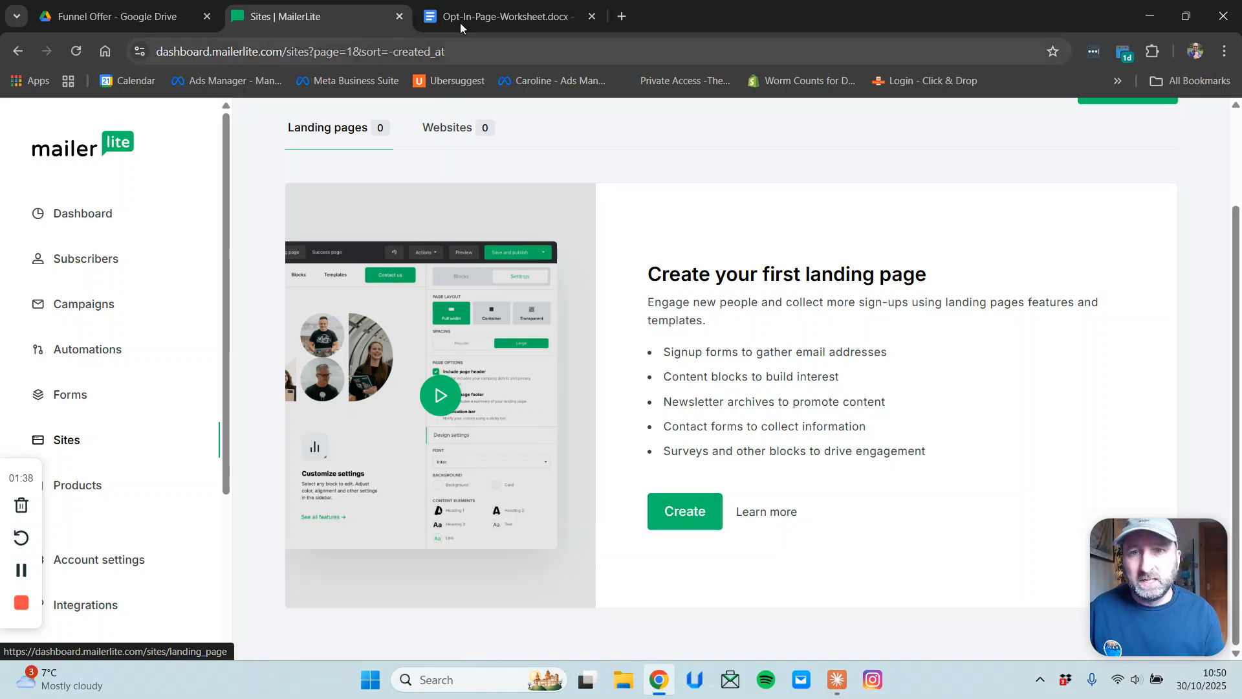
pyautogui.click(499, 17)
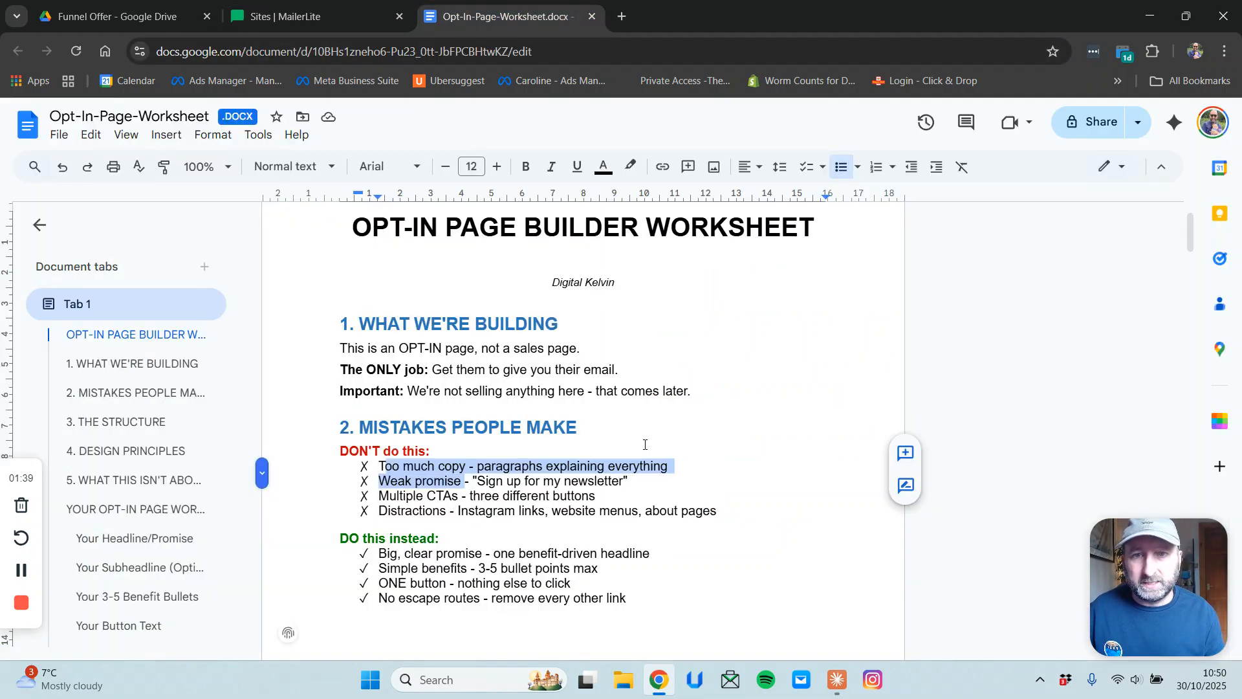
pyautogui.click(644, 516)
pyautogui.moveTo(380, 466); pyautogui.dragTo(679, 464)
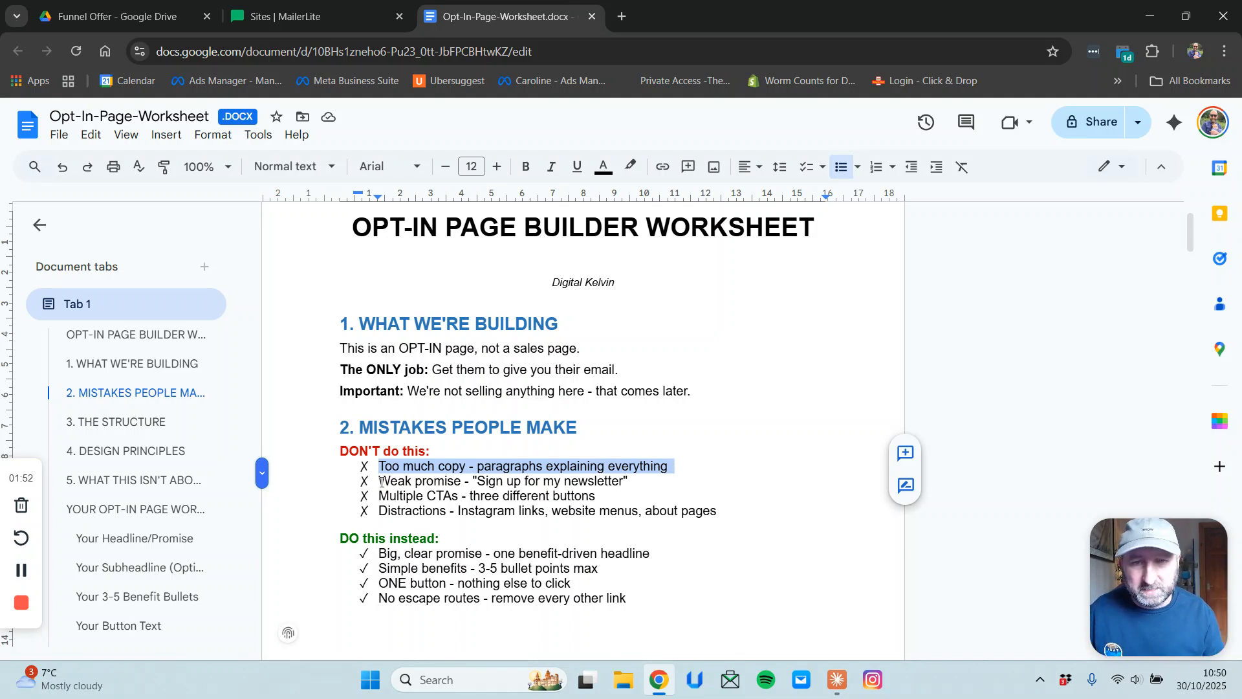
pyautogui.moveTo(381, 482)
pyautogui.mouseDown()
pyautogui.moveTo(630, 482)
pyautogui.moveTo(380, 483)
pyautogui.mouseUp()
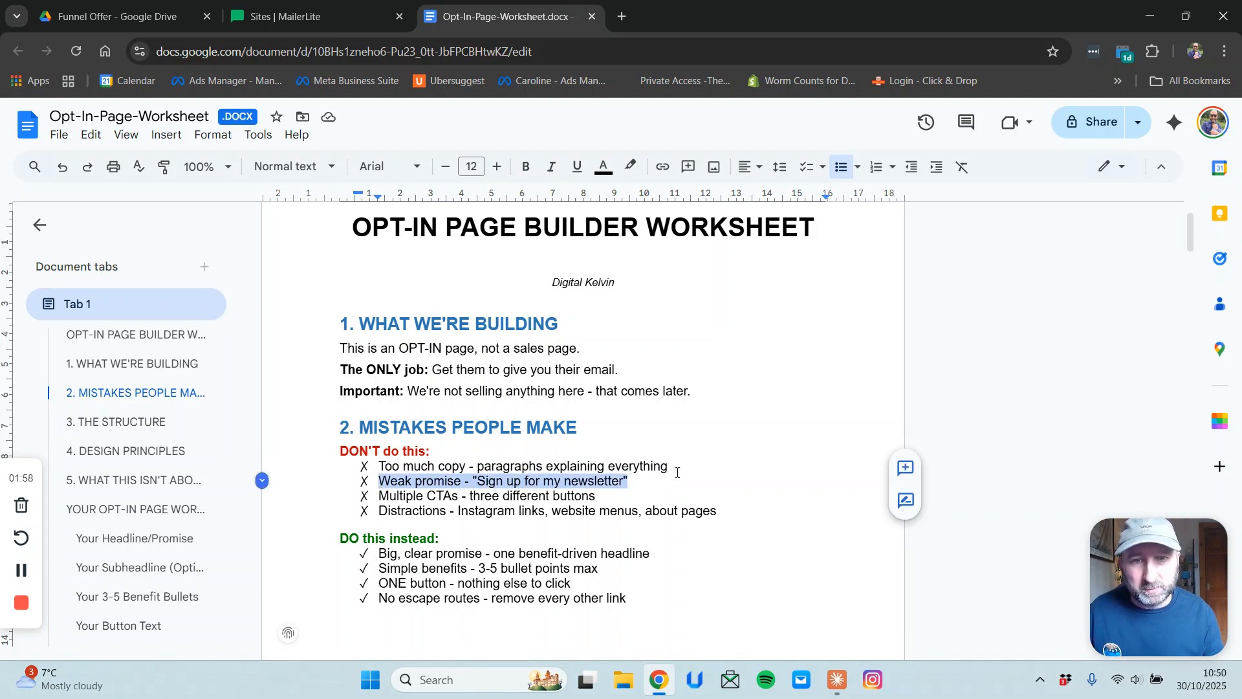
pyautogui.click(632, 481)
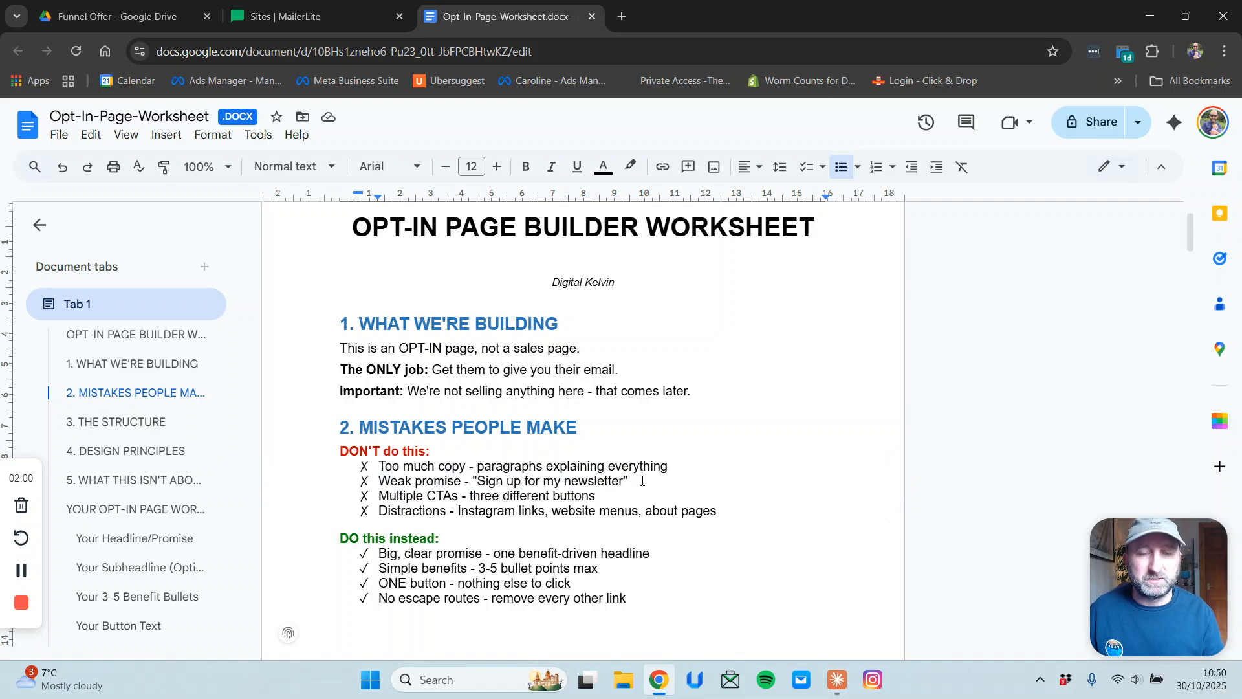
# Highlight the Multiple CTAs and Distractions bullets in the worksheet.
pyautogui.moveTo(378, 497); pyautogui.dragTo(727, 509)
pyautogui.click(603, 494)
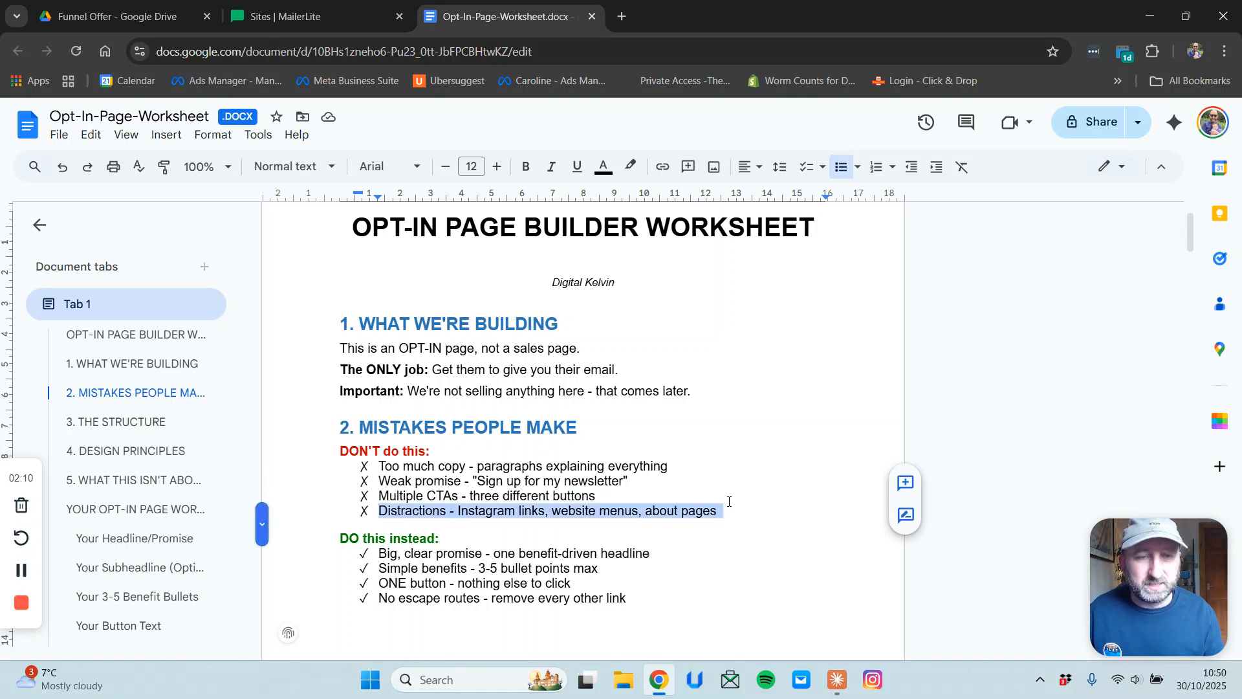
pyautogui.click(493, 512)
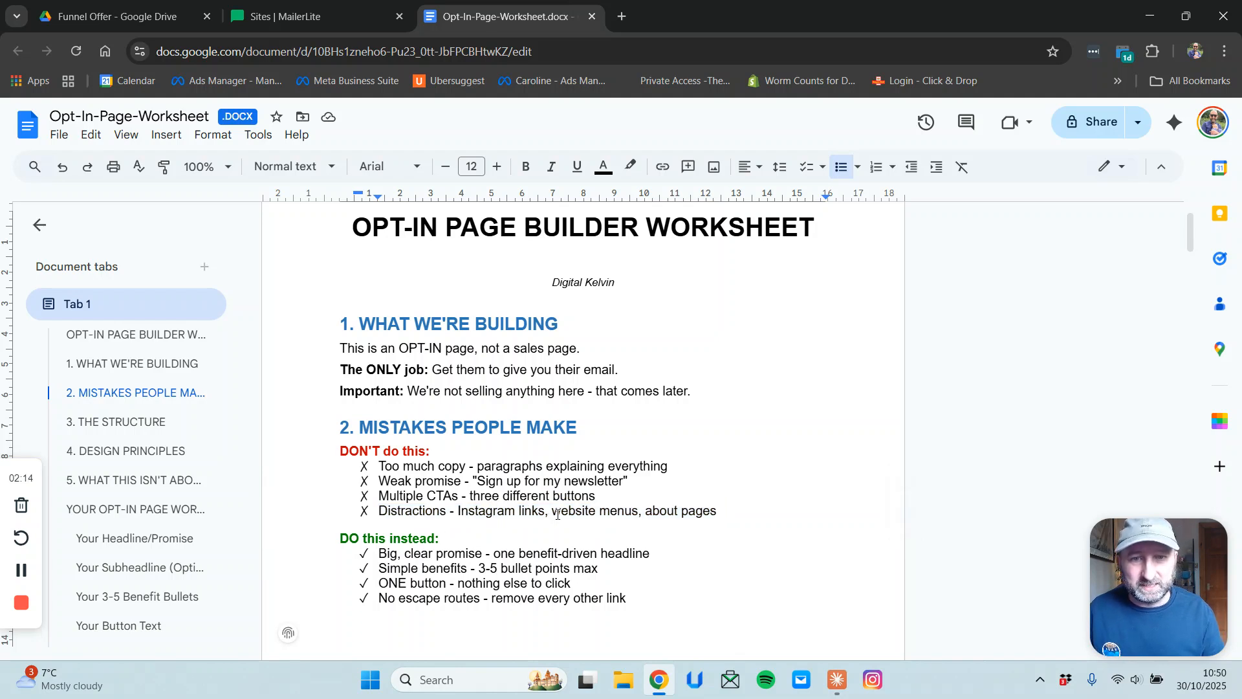
pyautogui.moveTo(652, 511); pyautogui.dragTo(717, 513)
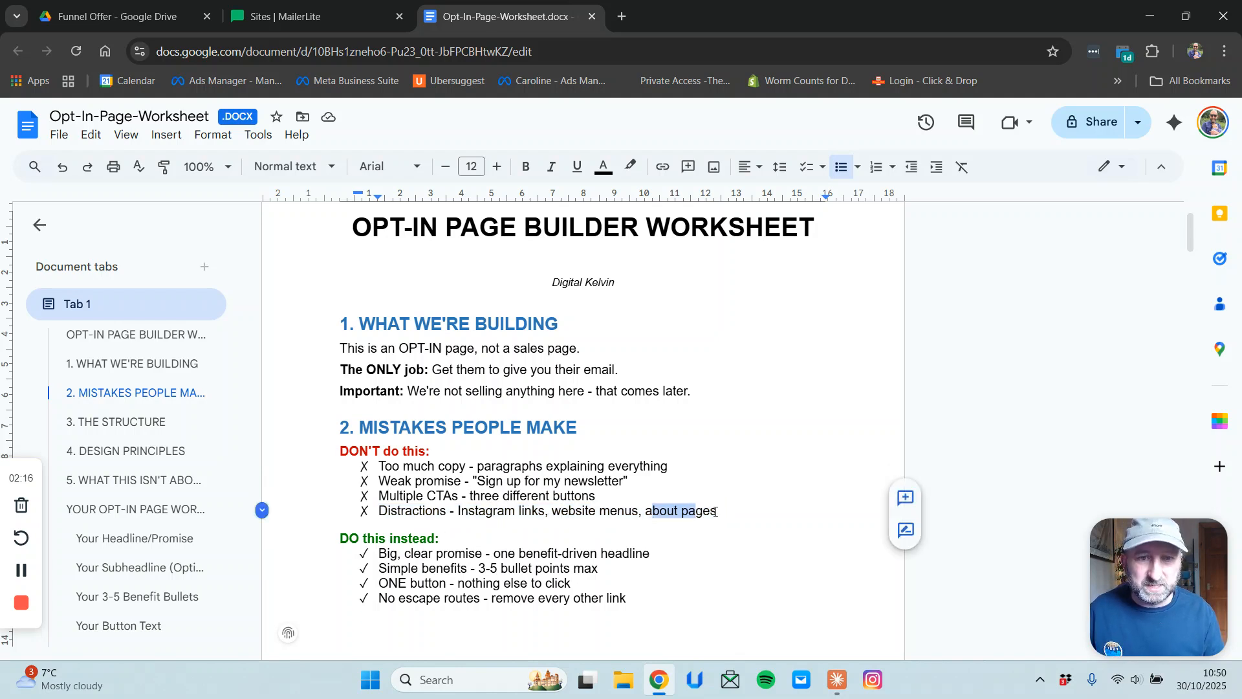
pyautogui.click(715, 512)
pyautogui.scroll(-1, 689, 501)
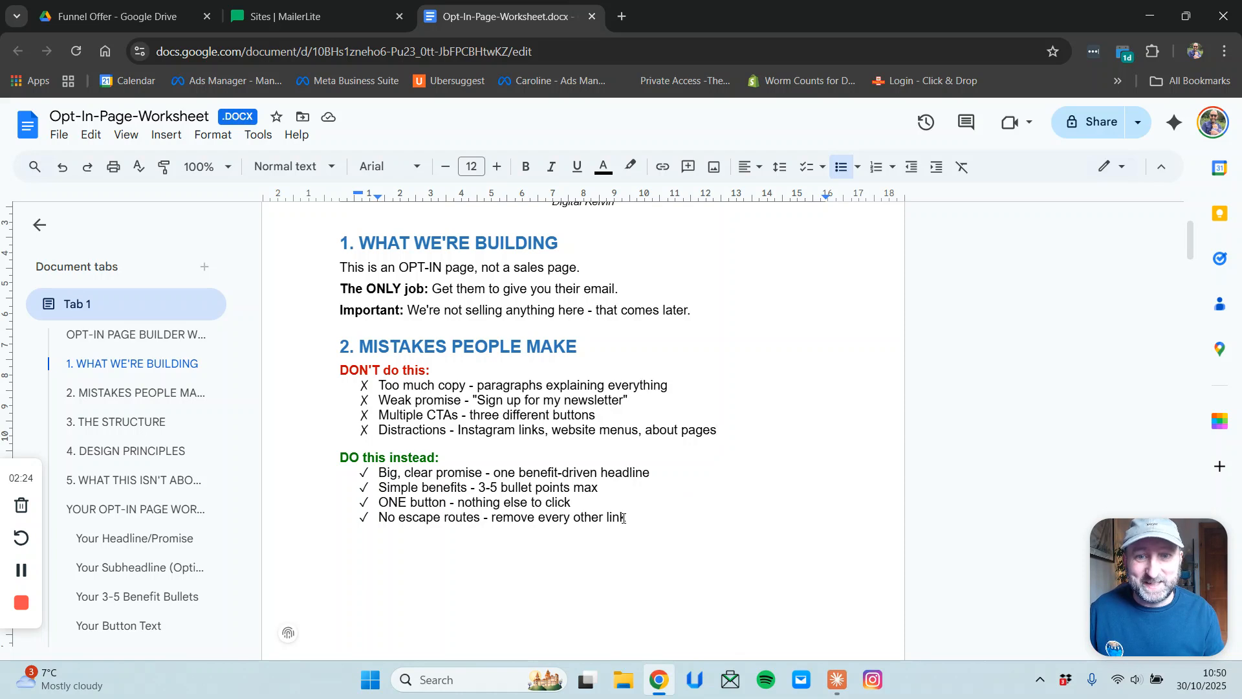
# Review the DO-this-instead bullets and add 'Small description of benefits' below Simple benefits.
pyautogui.moveTo(632, 513); pyautogui.dragTo(483, 471)
pyautogui.click(388, 473)
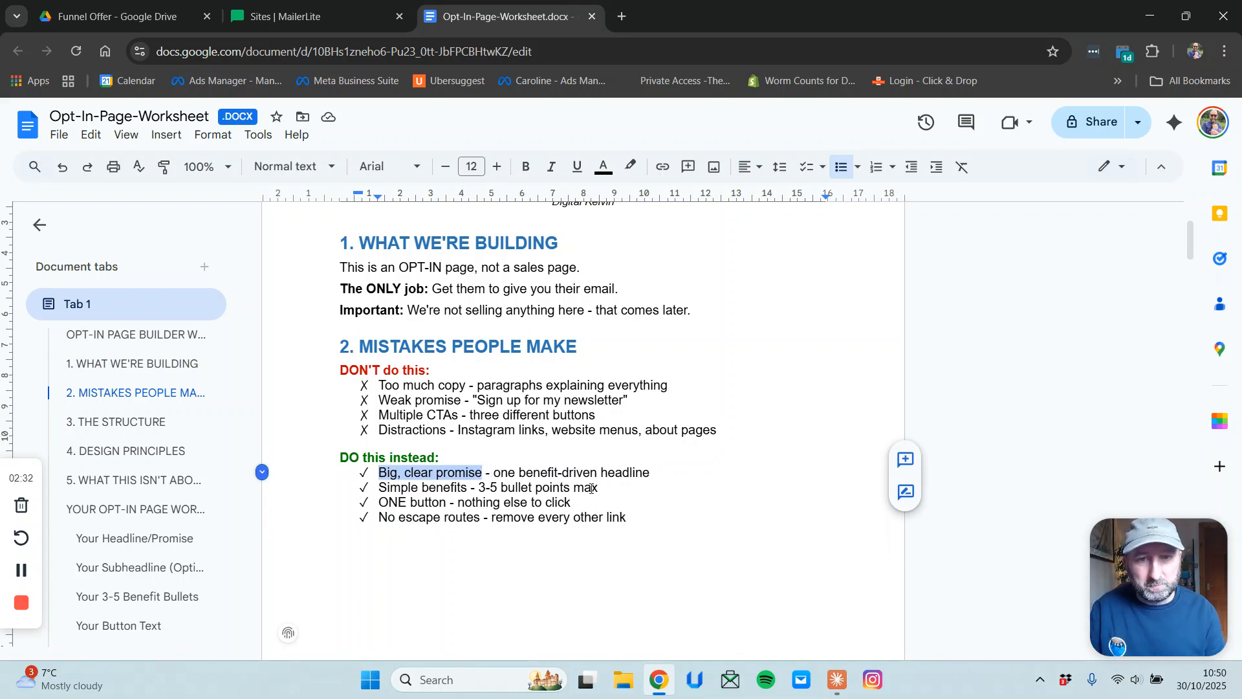
pyautogui.moveTo(379, 488); pyautogui.dragTo(617, 490)
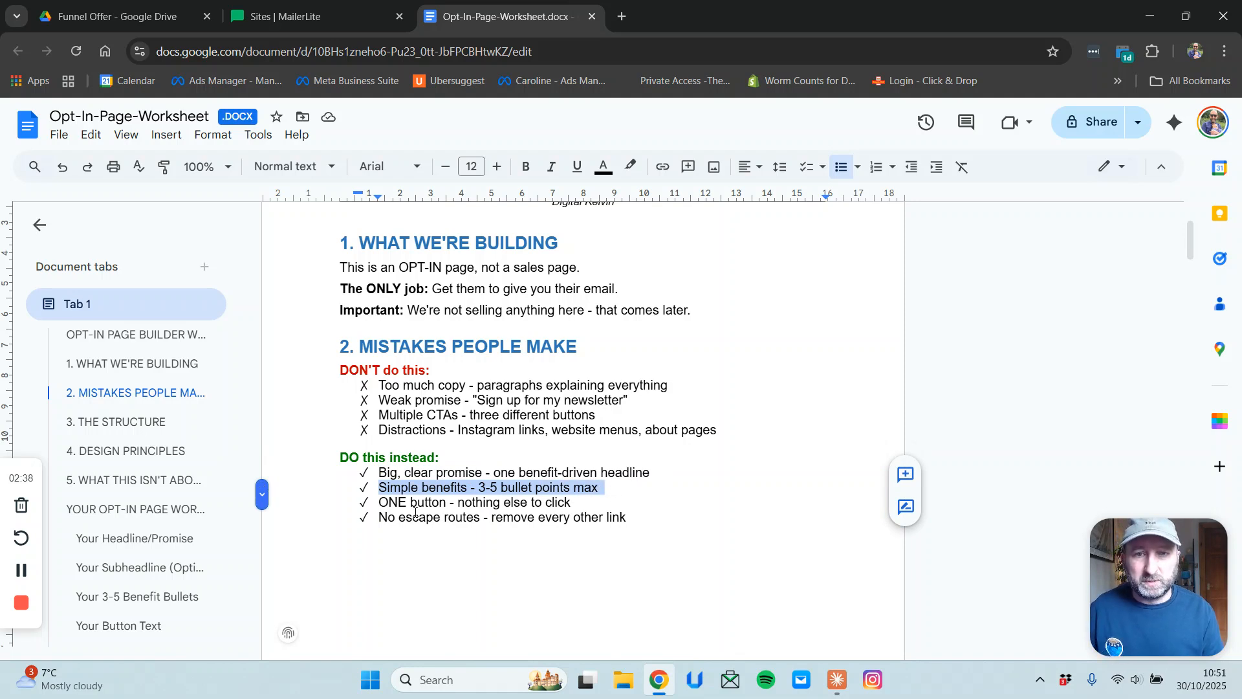
pyautogui.moveTo(382, 503)
pyautogui.mouseDown()
pyautogui.moveTo(587, 504)
pyautogui.moveTo(630, 518)
pyautogui.moveTo(363, 526)
pyautogui.moveTo(395, 522)
pyautogui.moveTo(381, 521)
pyautogui.mouseUp()
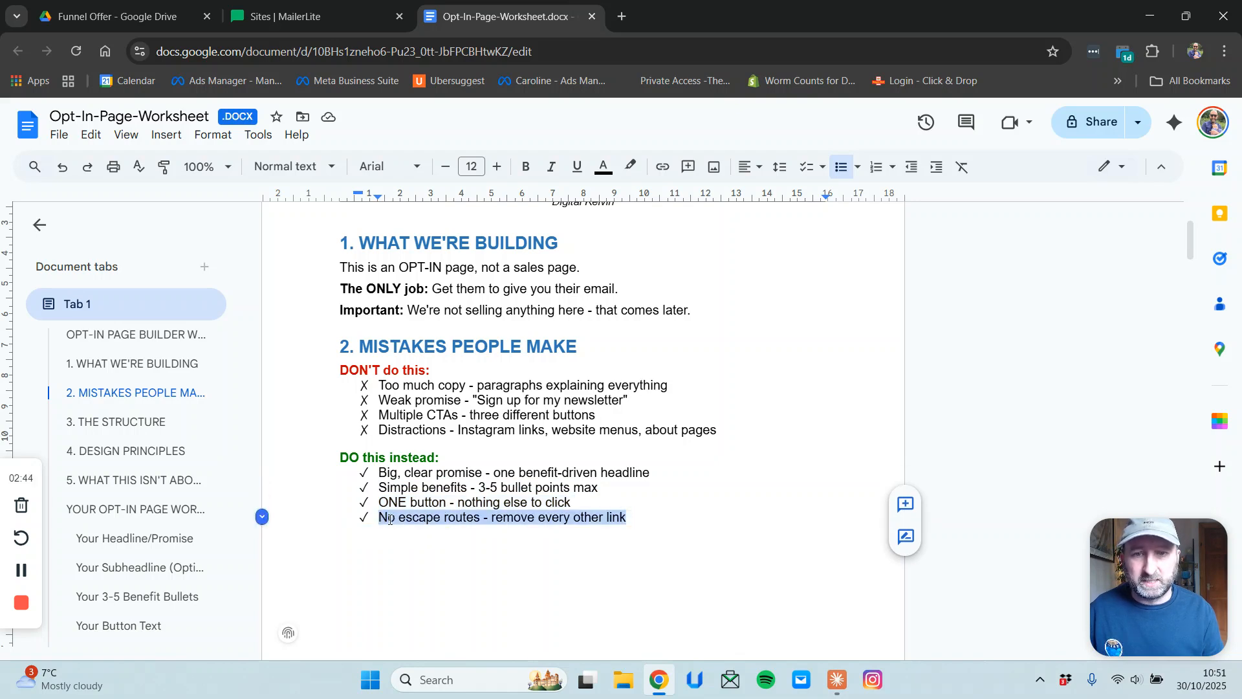
pyautogui.click(630, 518)
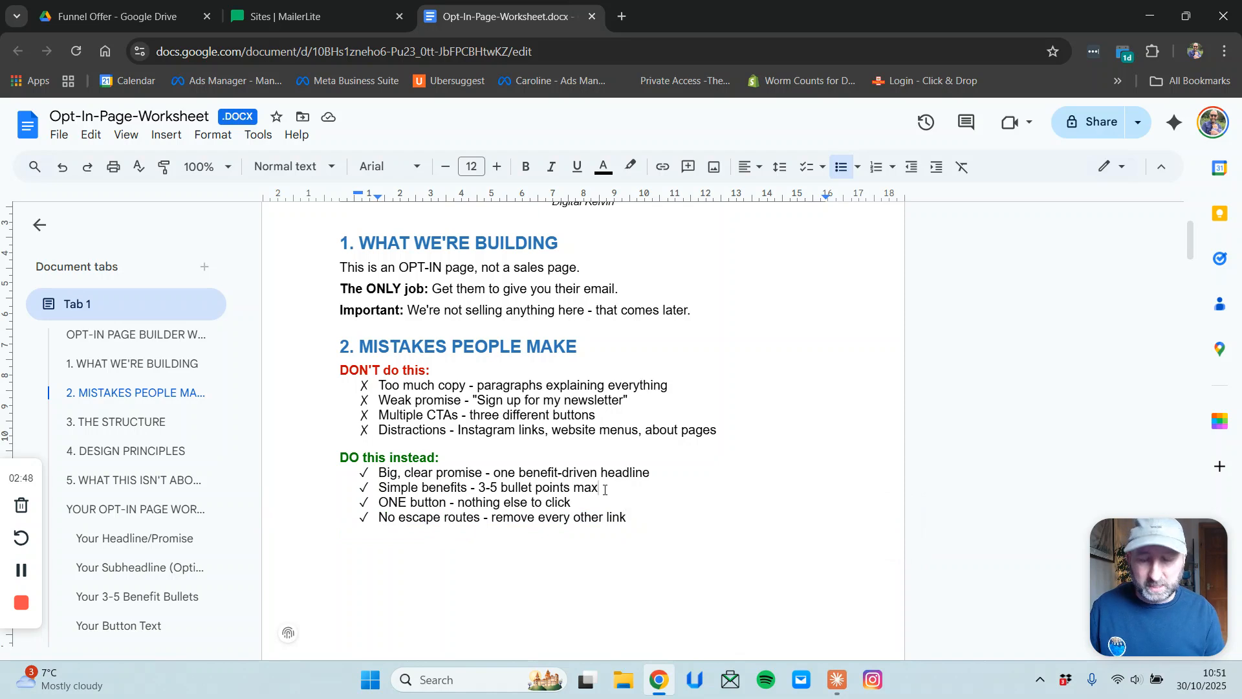
pyautogui.press('Return')
pyautogui.write('Smal')
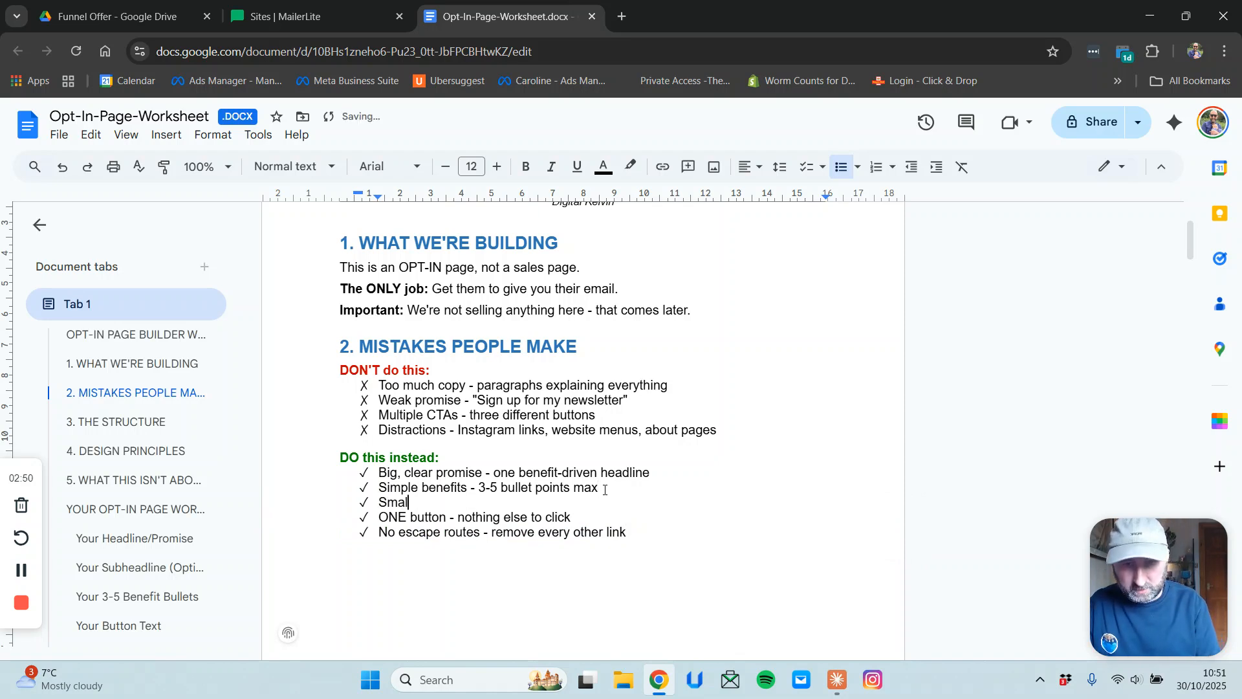
pyautogui.write('l descri')
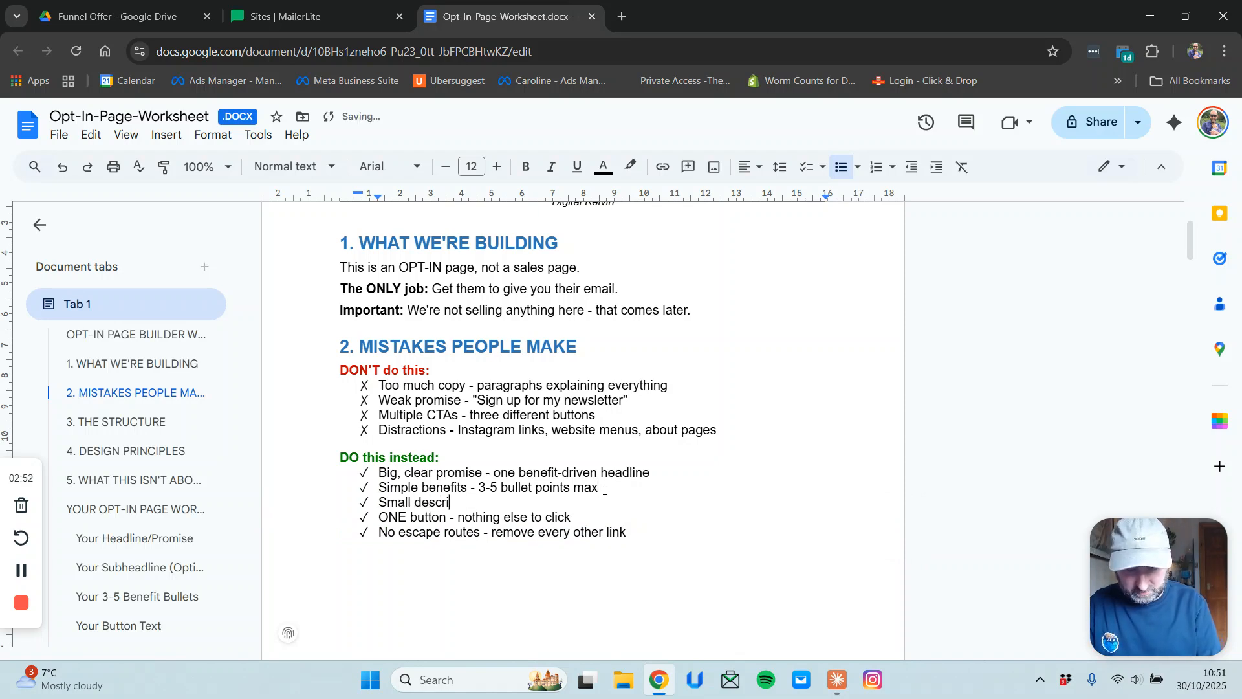
pyautogui.write('ption of b')
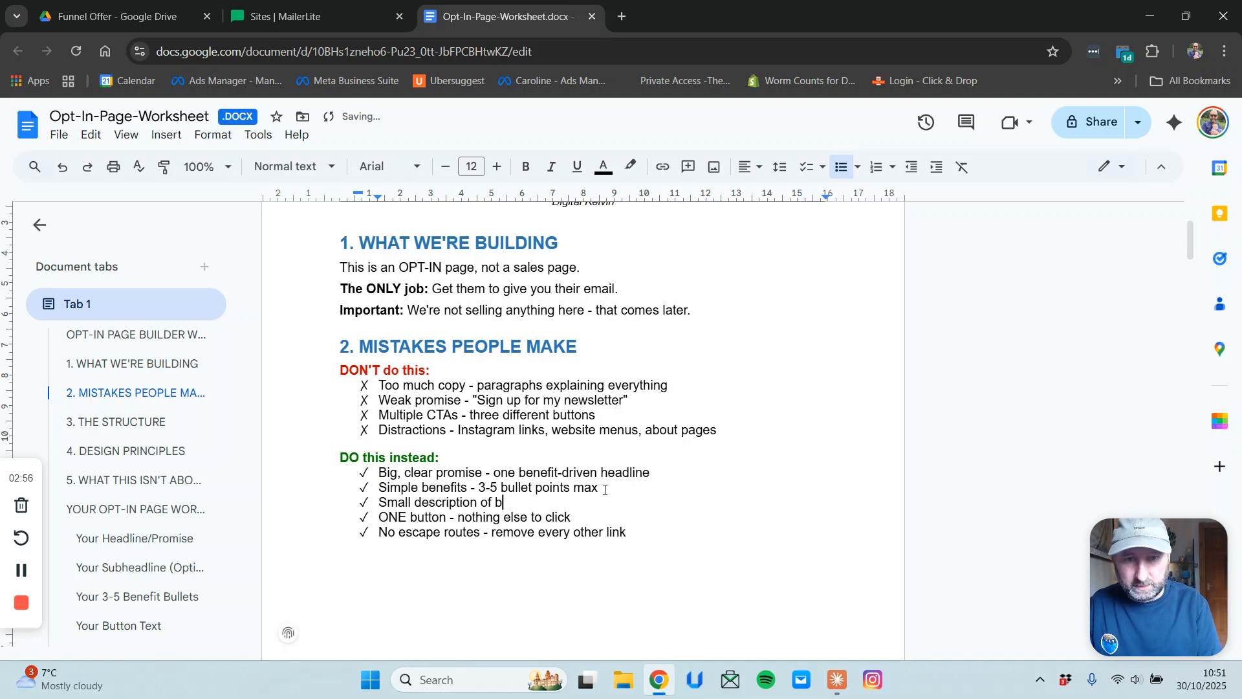
pyautogui.write('enefits')
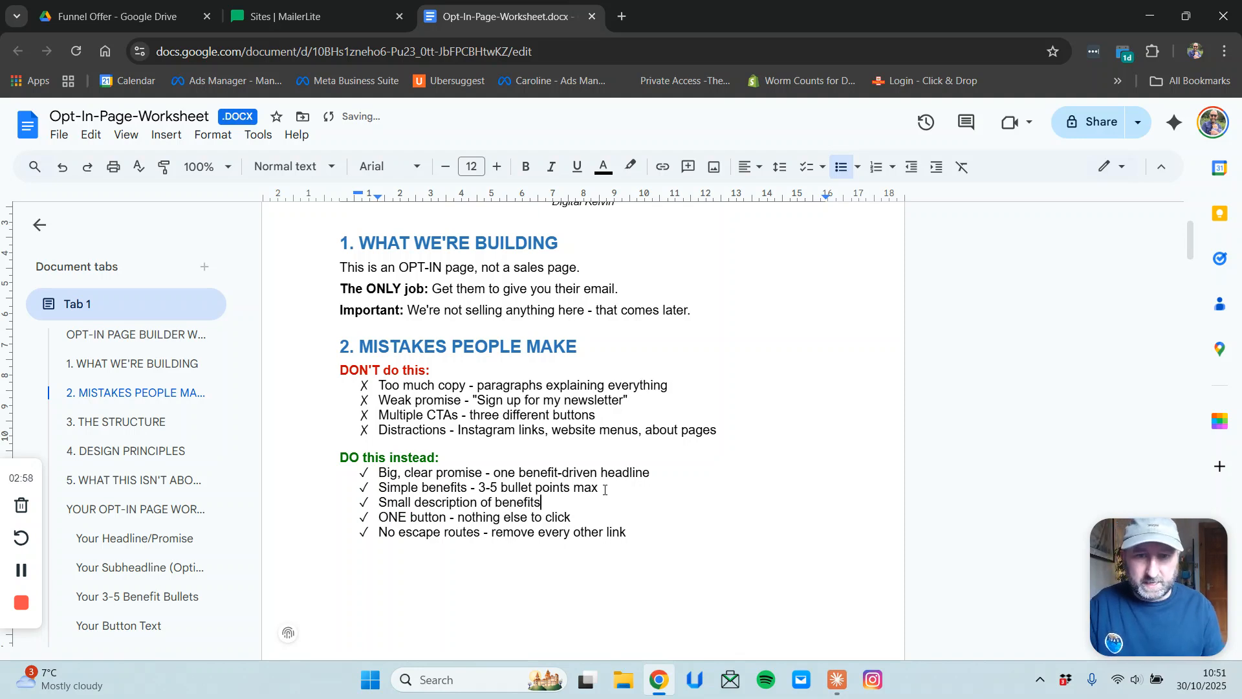
# Create a landing page named 'Landing Page Tutorial' using the Main List Group subscriber group.
pyautogui.click(325, 20)
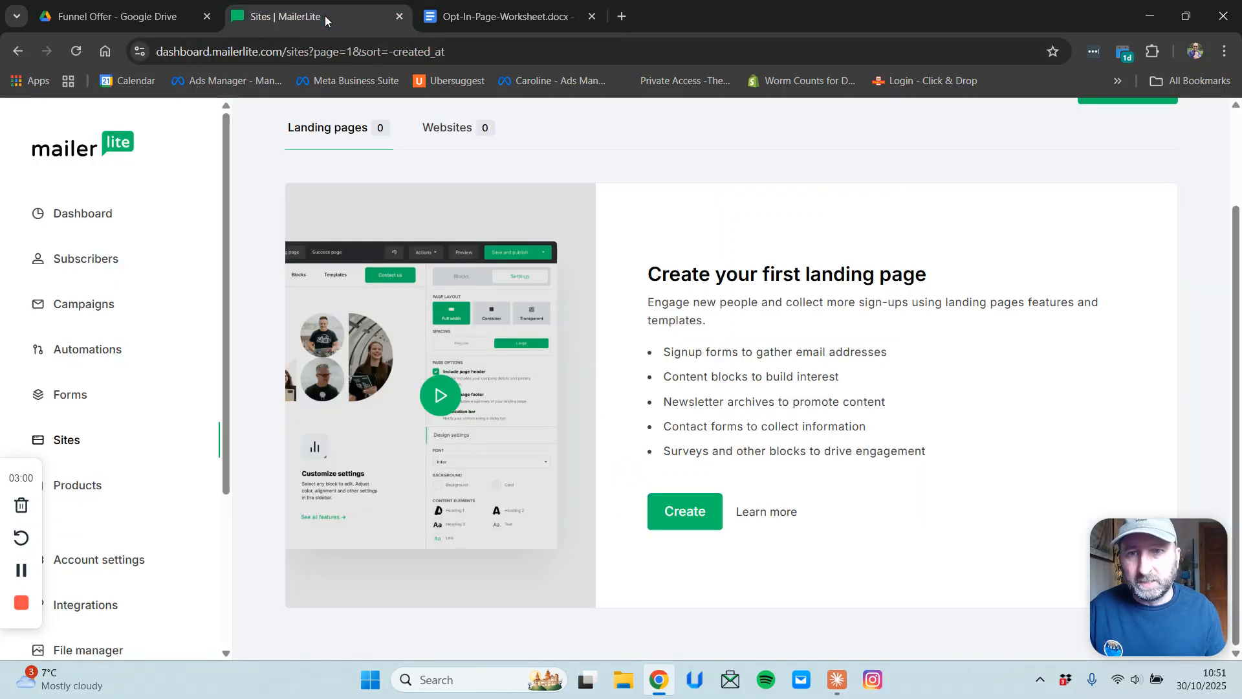
pyautogui.click(691, 524)
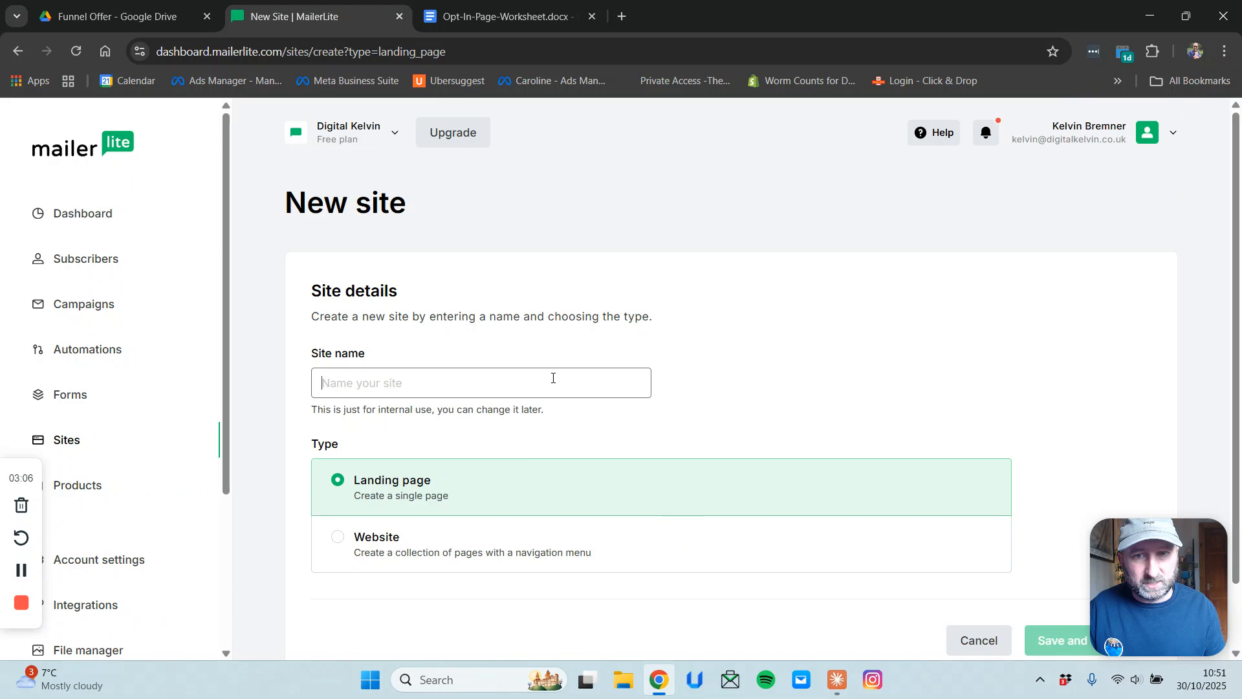
pyautogui.click(553, 379)
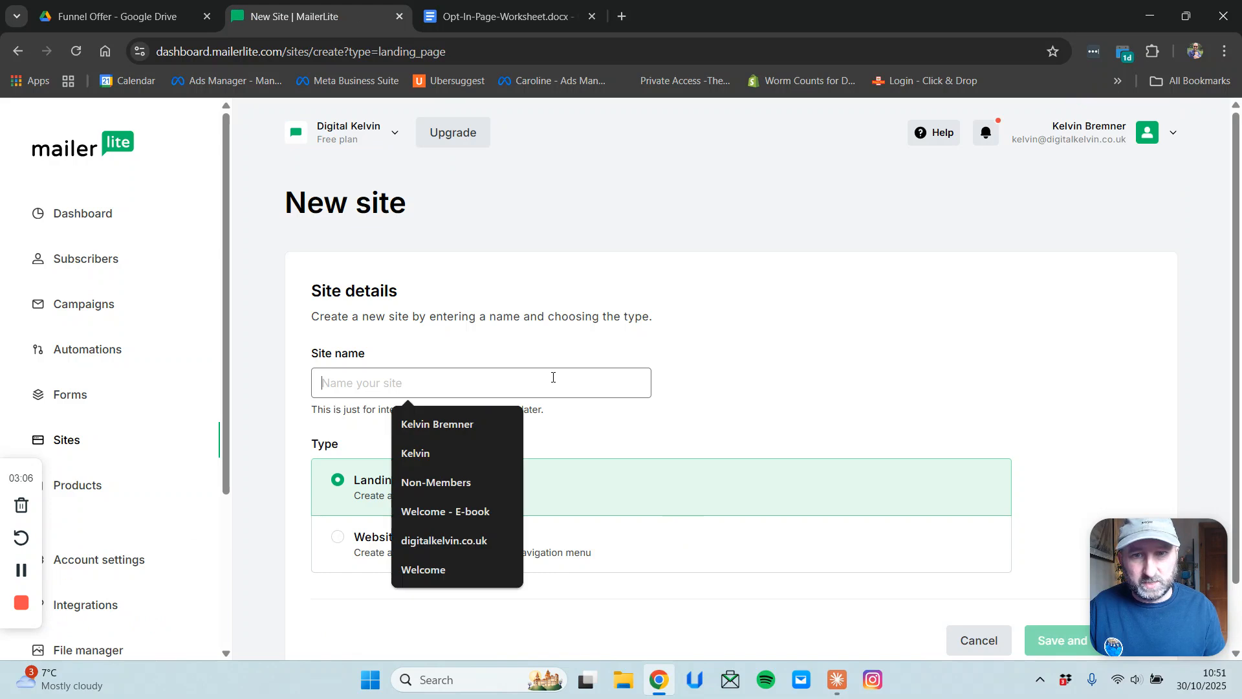
pyautogui.write('Landing Page Tutorial')
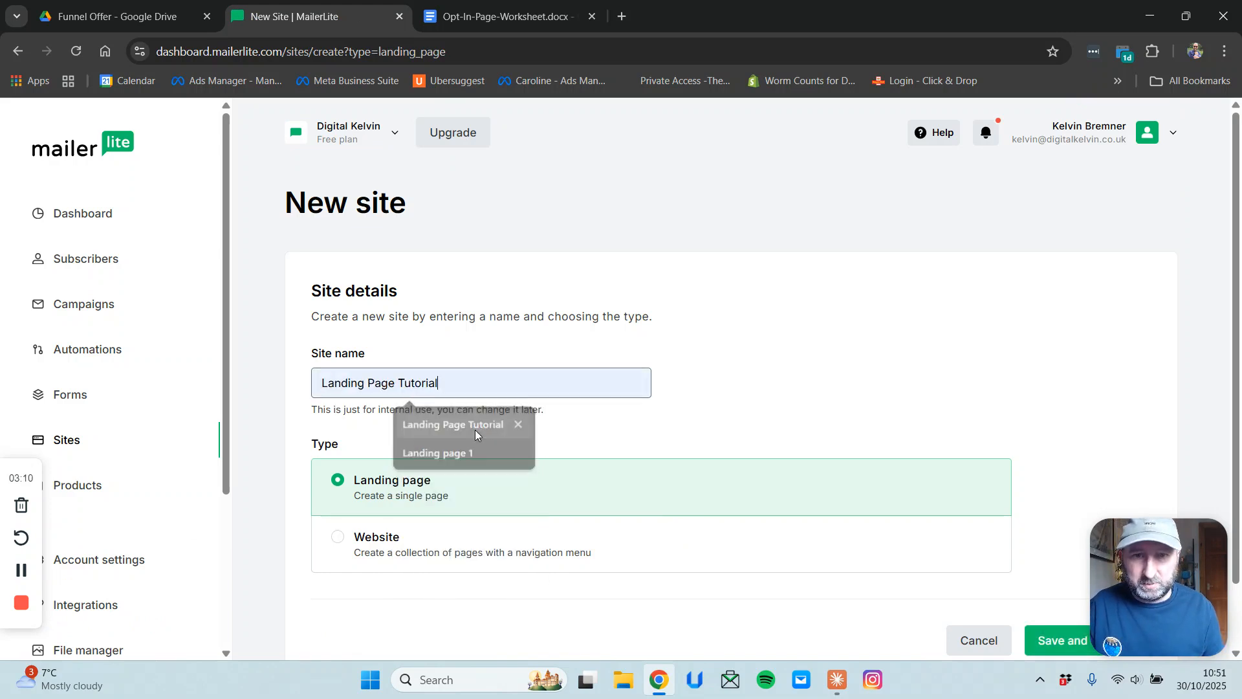
pyautogui.click(475, 429)
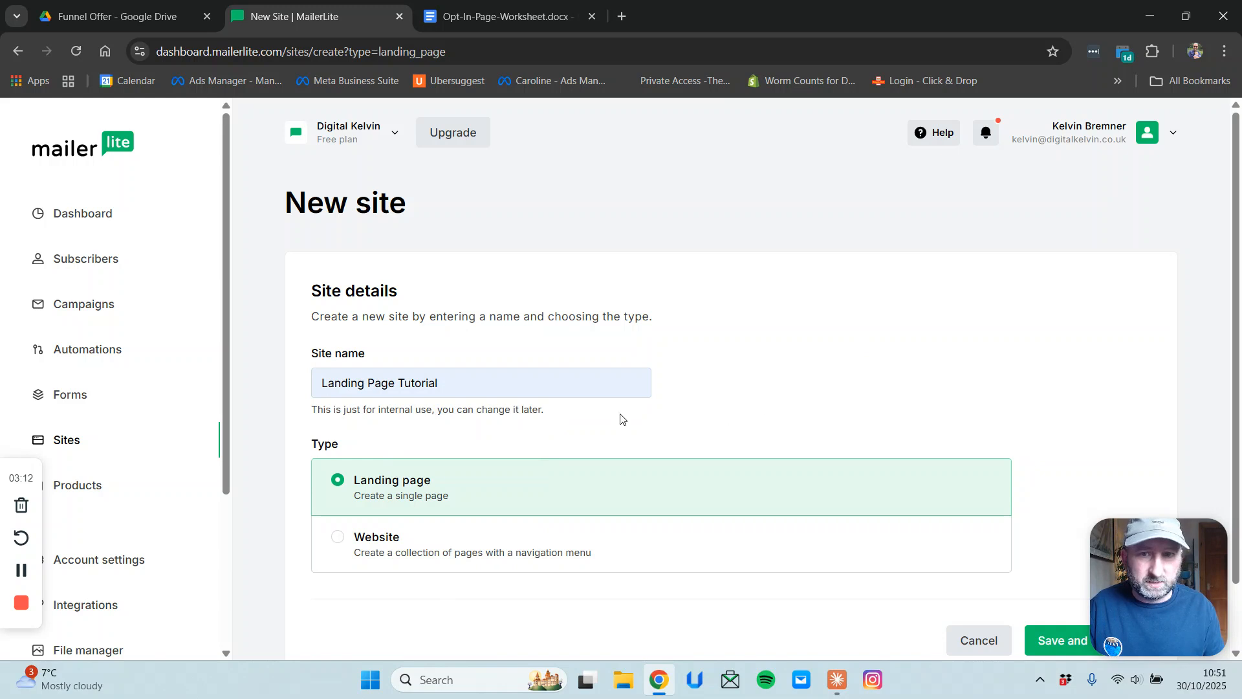
pyautogui.click(1061, 640)
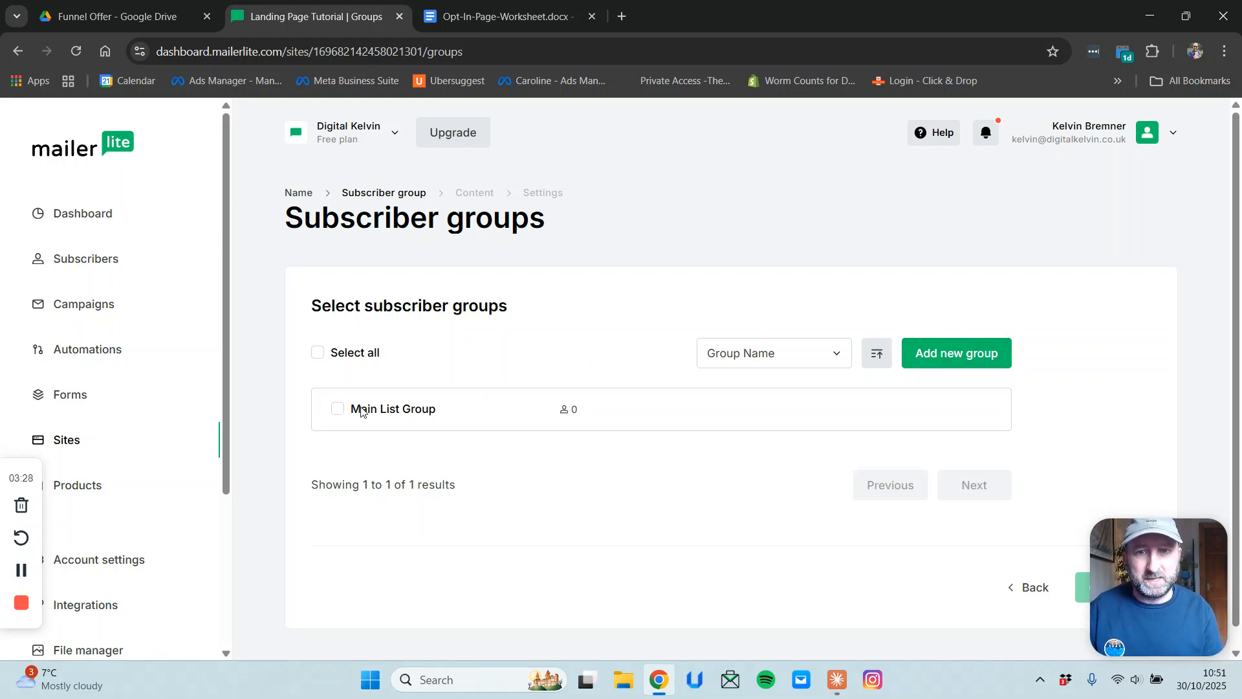
pyautogui.click(337, 409)
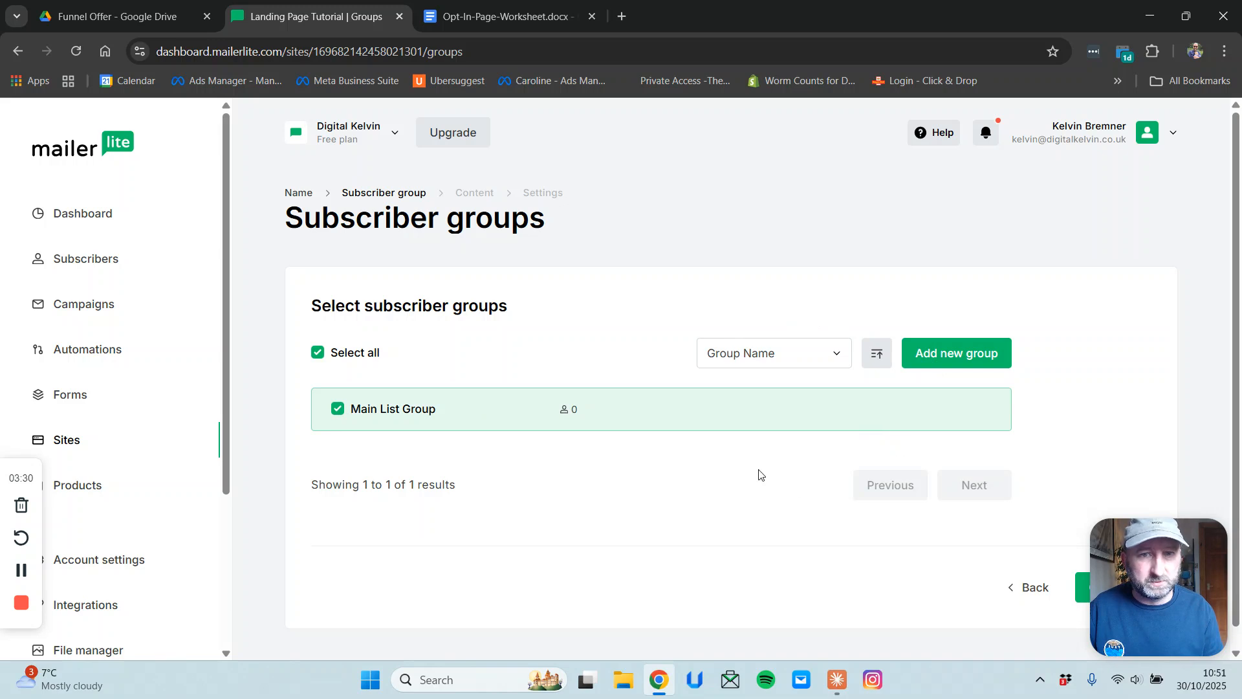
pyautogui.moveTo(1185, 507); pyautogui.dragTo(1172, 381)
pyautogui.click(1112, 586)
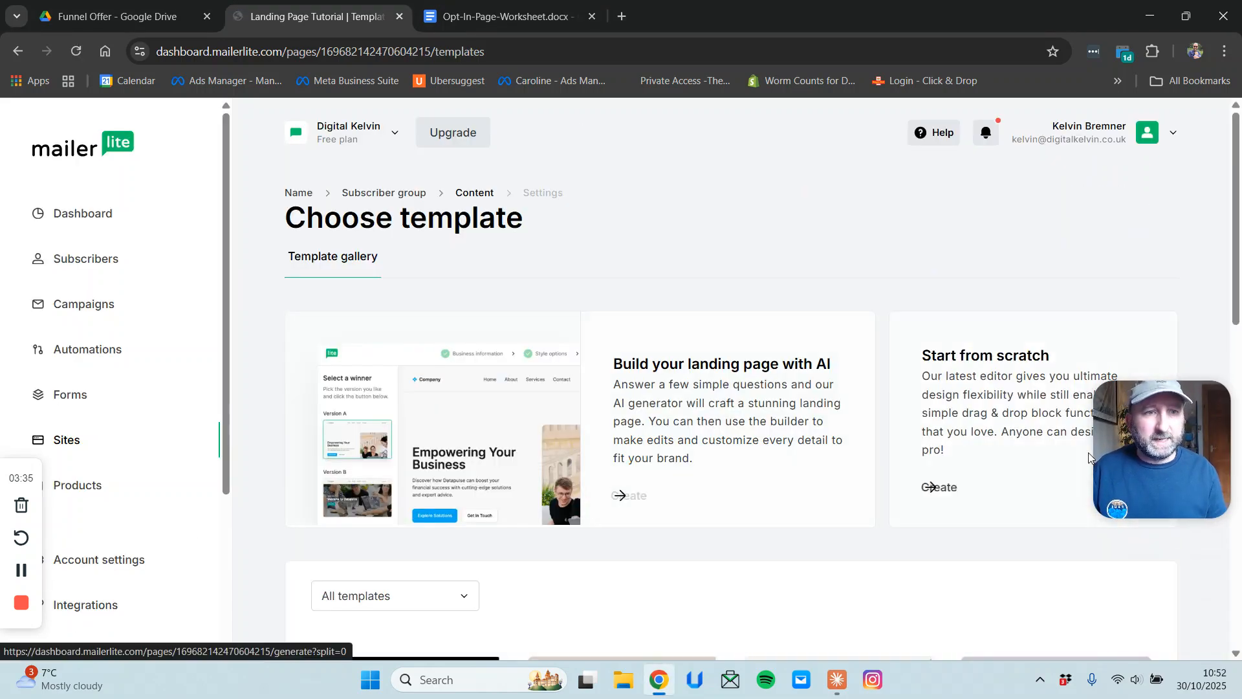
# Browse the landing page template gallery.
pyautogui.moveTo(1140, 429); pyautogui.dragTo(1135, 211)
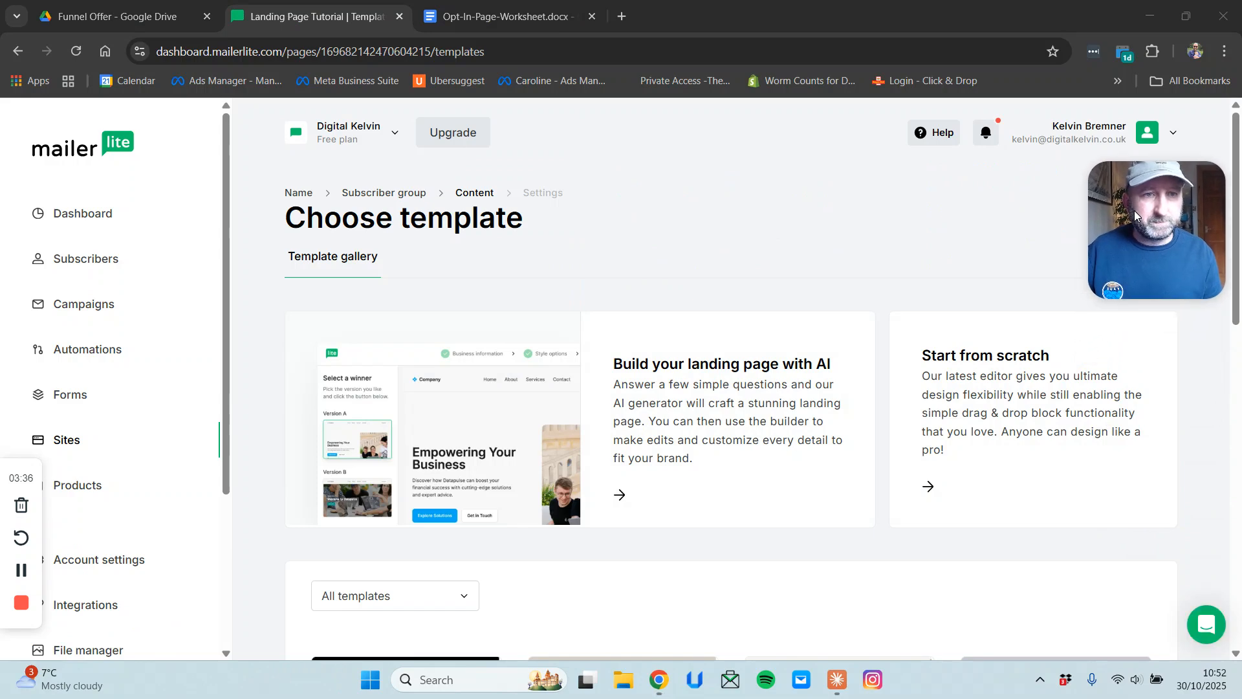
pyautogui.scroll(-3, 877, 375)
pyautogui.scroll(-8, 876, 375)
pyautogui.scroll(4, 878, 359)
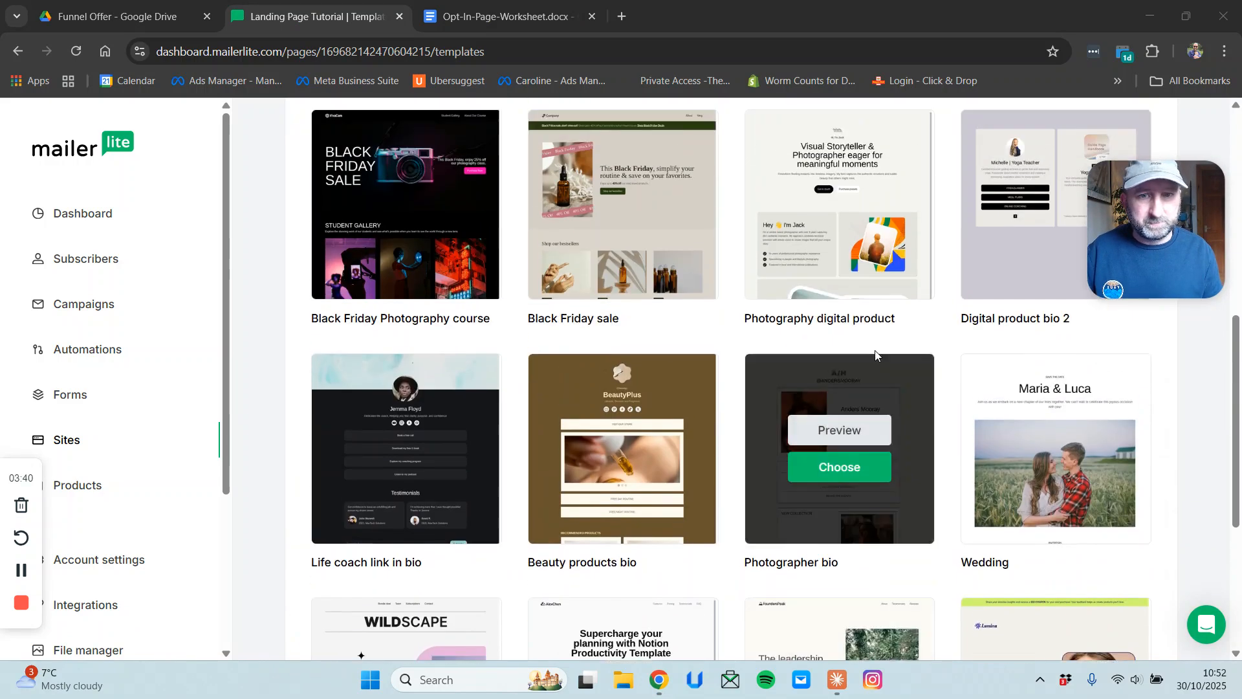
pyautogui.scroll(6, 863, 356)
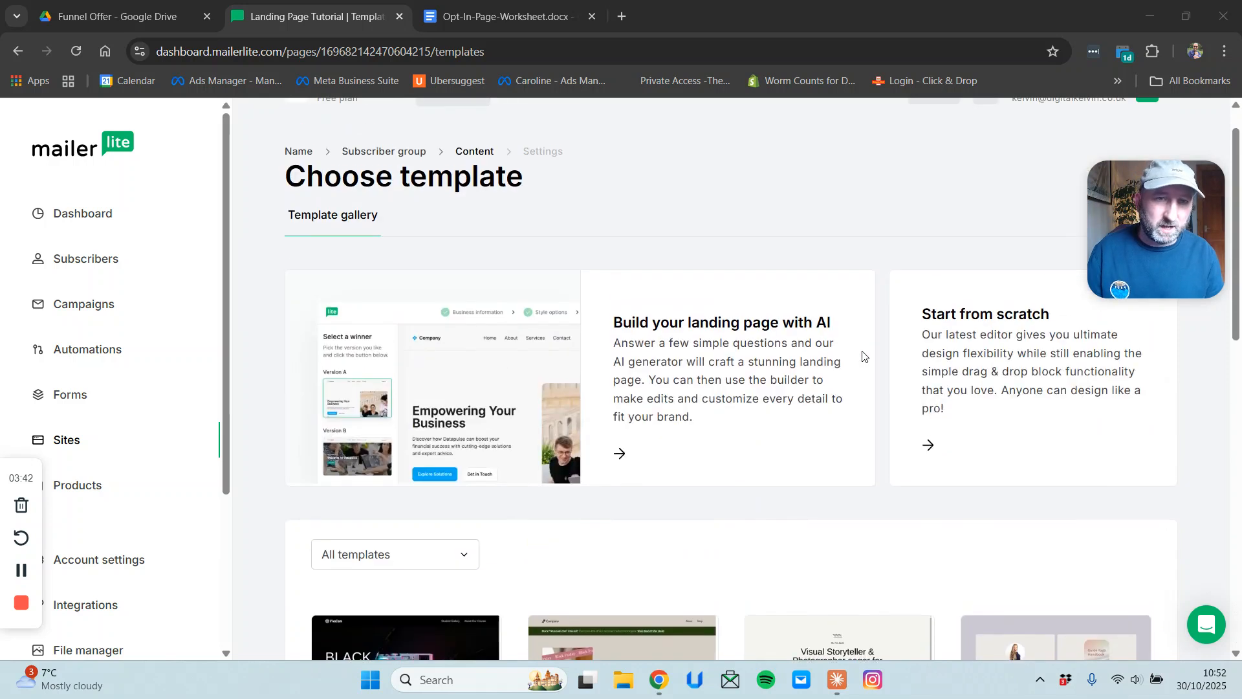
pyautogui.scroll(-3, 871, 363)
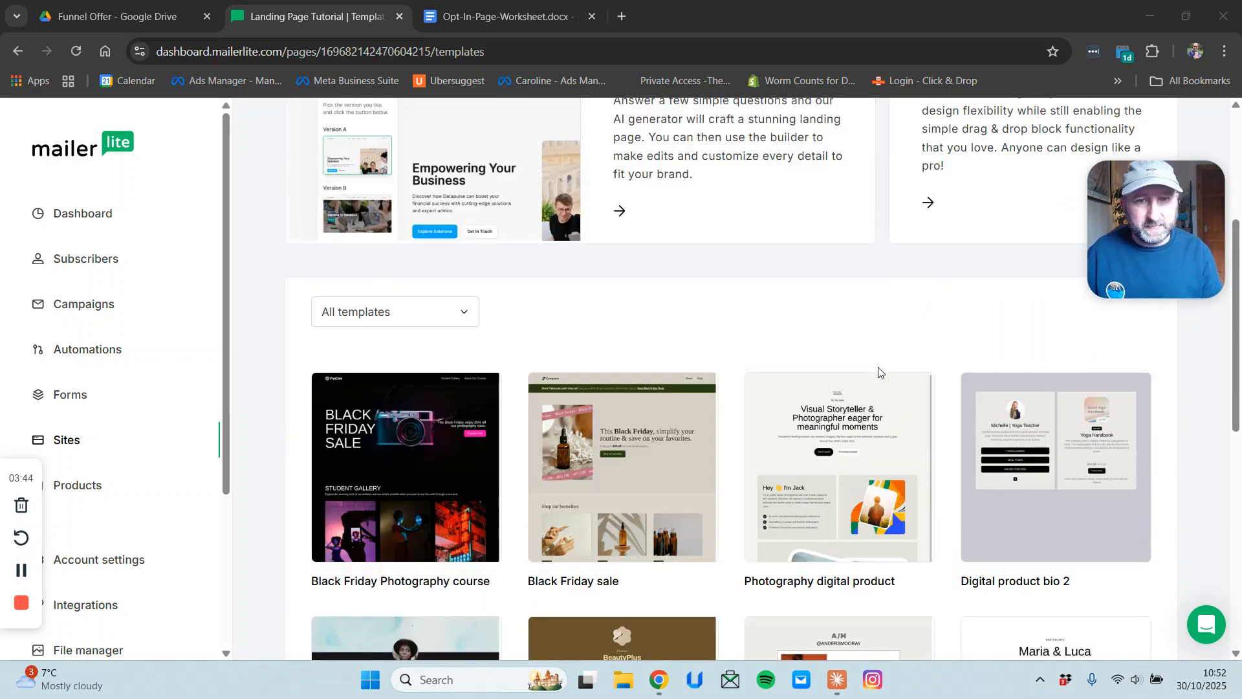
pyautogui.moveTo(555, 488)
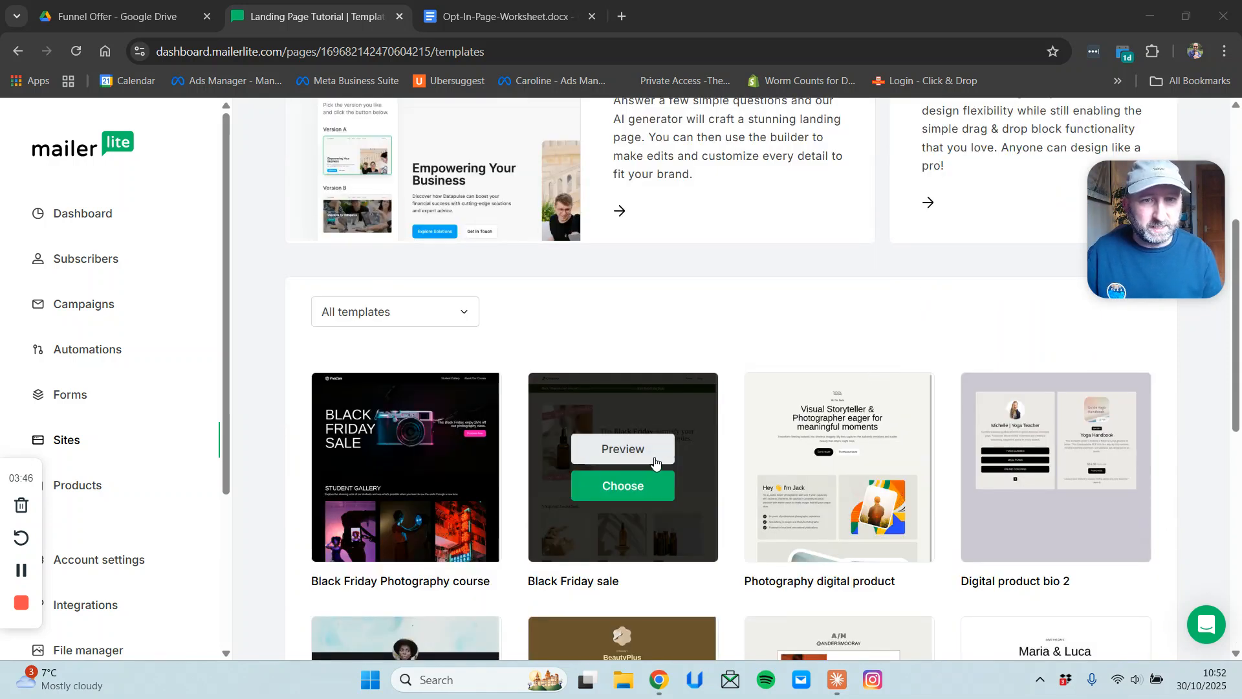
pyautogui.moveTo(885, 481)
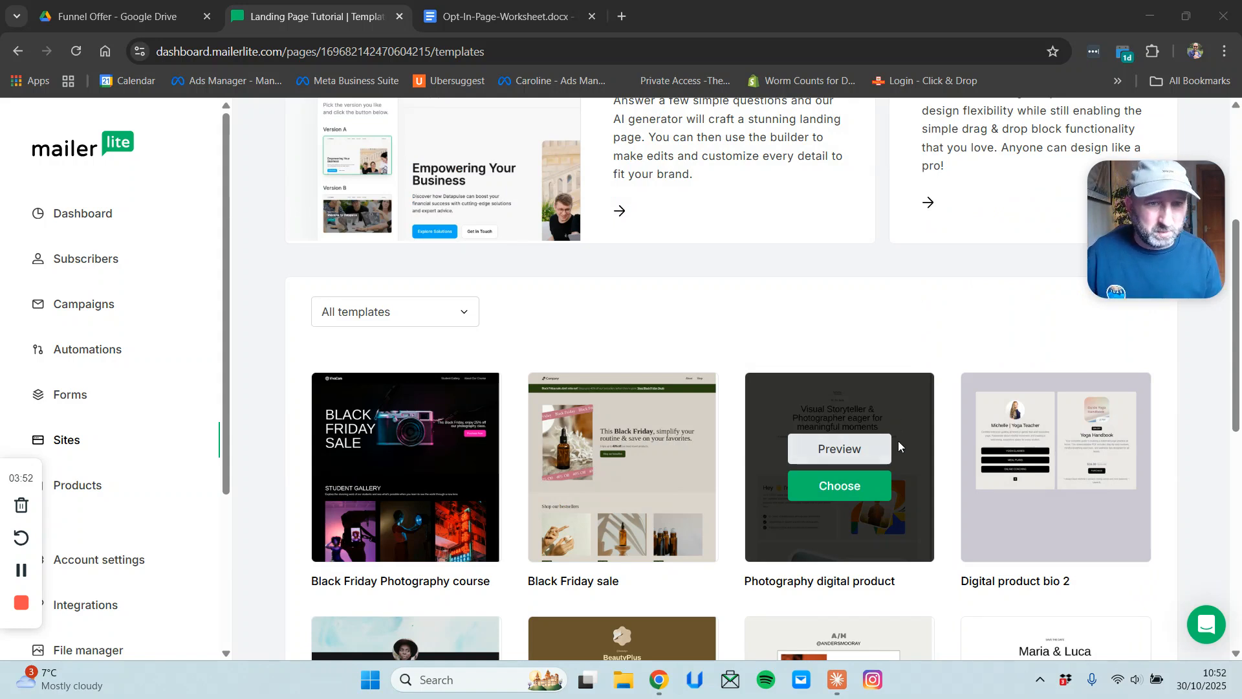
pyautogui.scroll(-2, 867, 489)
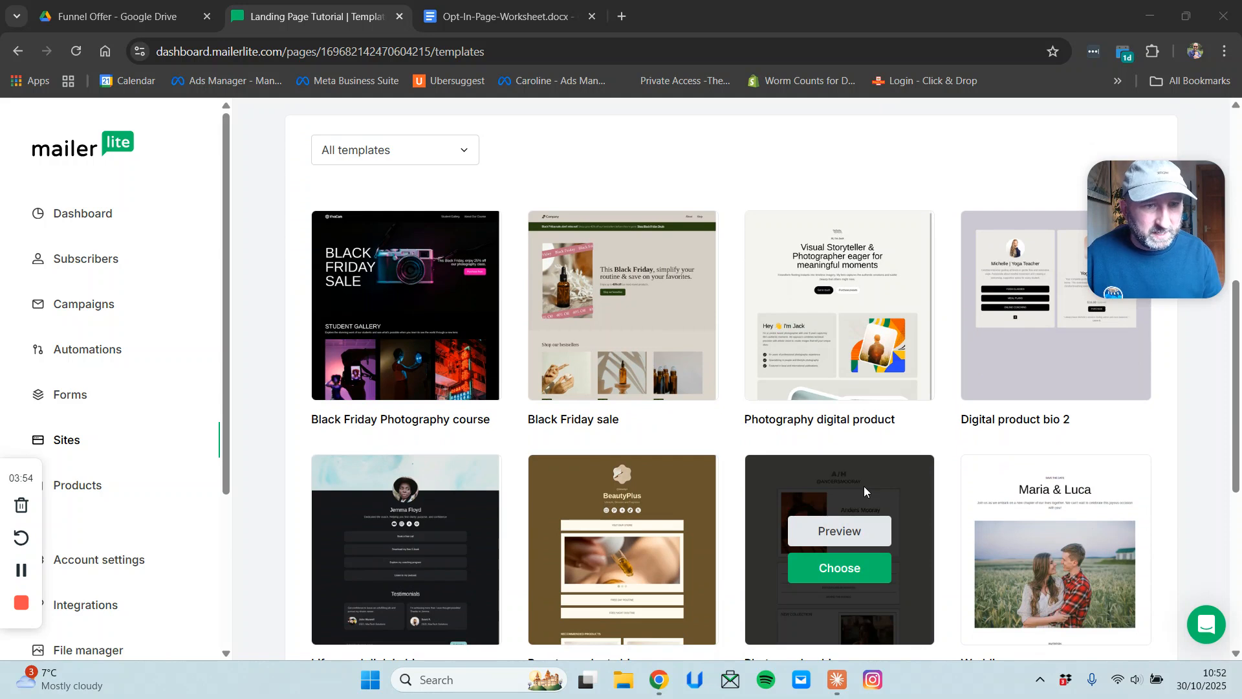
pyautogui.scroll(-1, 647, 532)
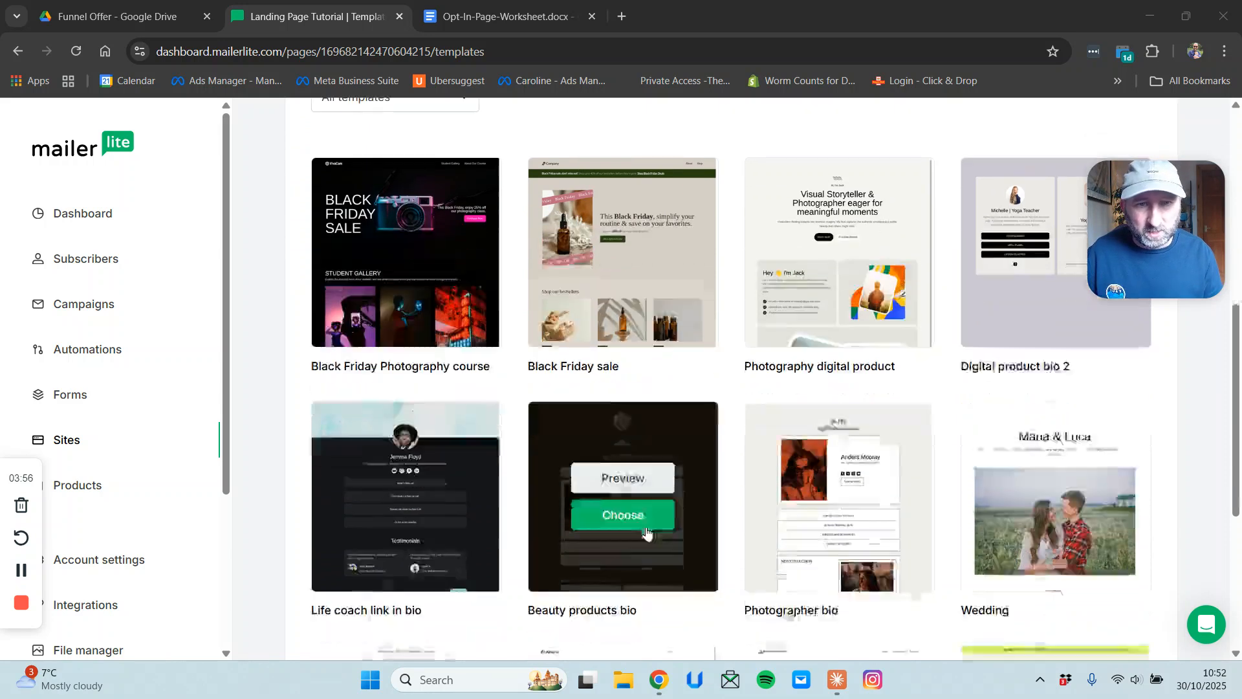
# Preview the Beauty products bio template, then close the preview.
pyautogui.click(643, 452)
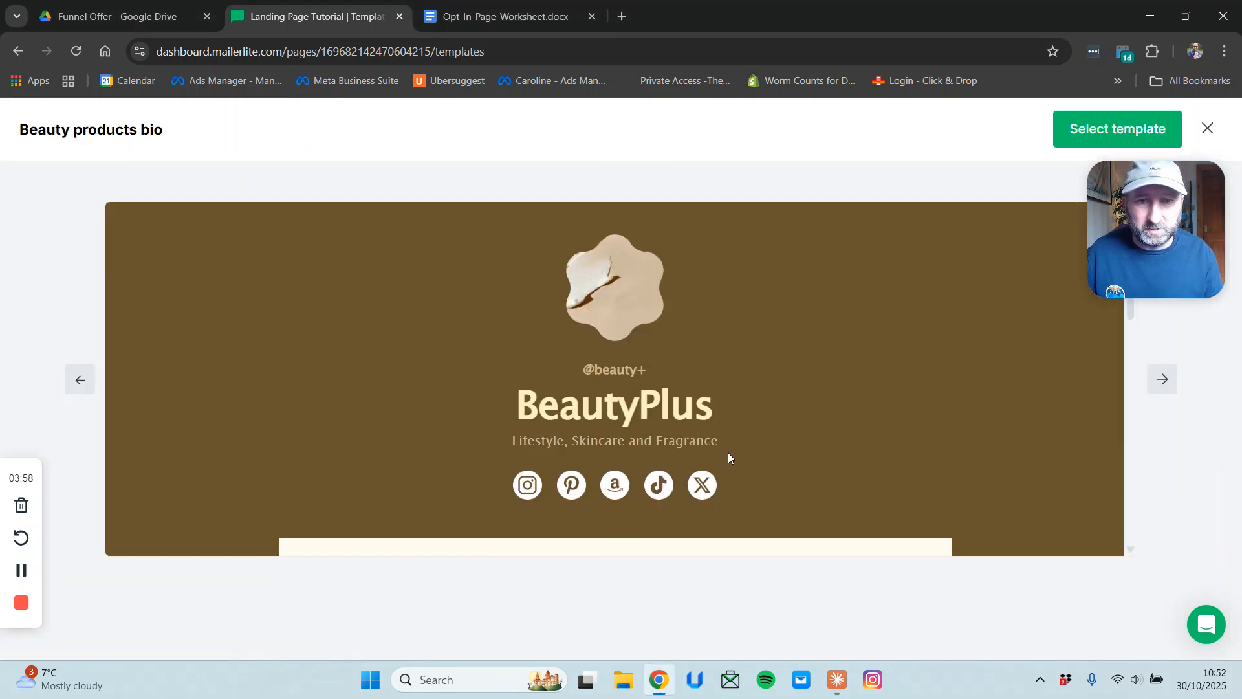
pyautogui.scroll(-1, 729, 458)
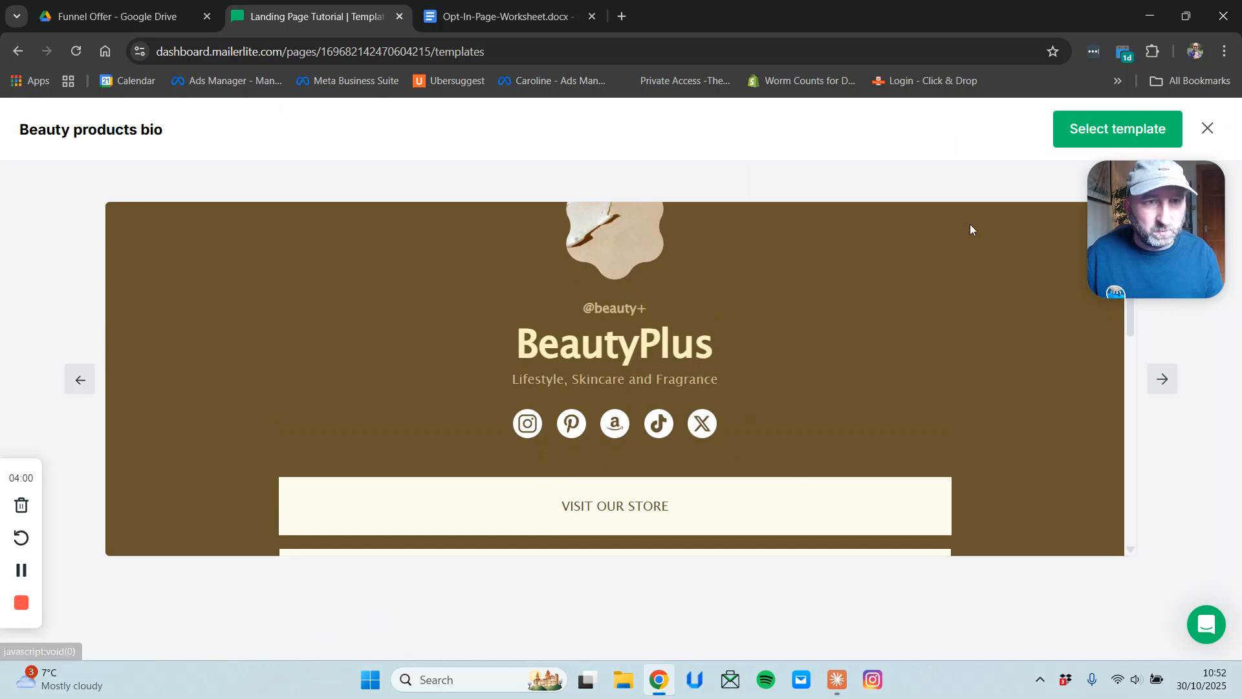
pyautogui.click(1208, 128)
pyautogui.scroll(8, 829, 469)
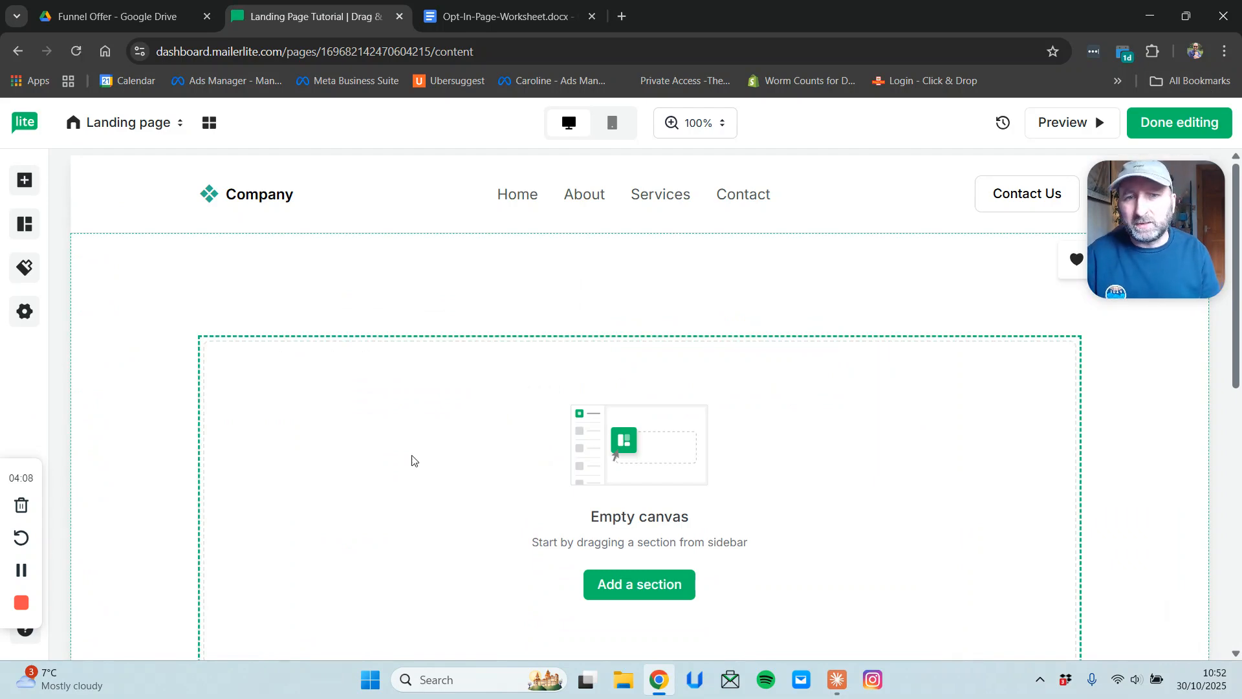
# Turn off page navigation, the page footer and reCaptcha in the page Settings.
pyautogui.moveTo(1144, 211); pyautogui.dragTo(1144, 541)
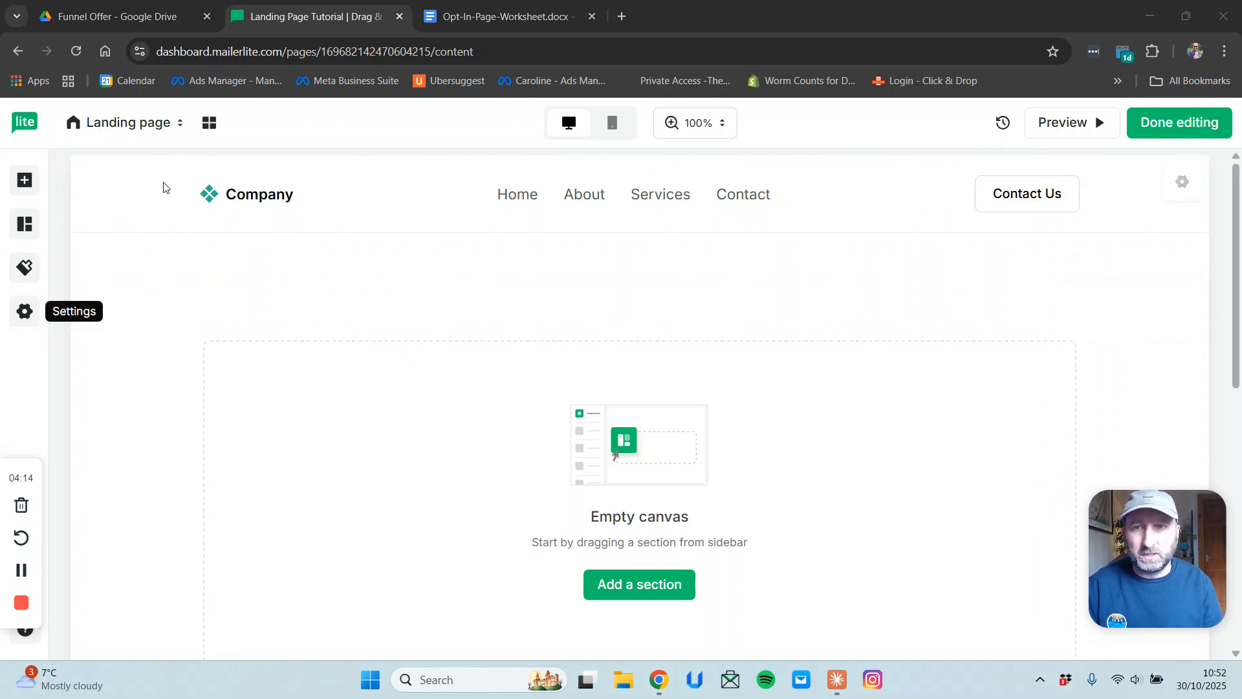
pyautogui.scroll(-5, 1046, 338)
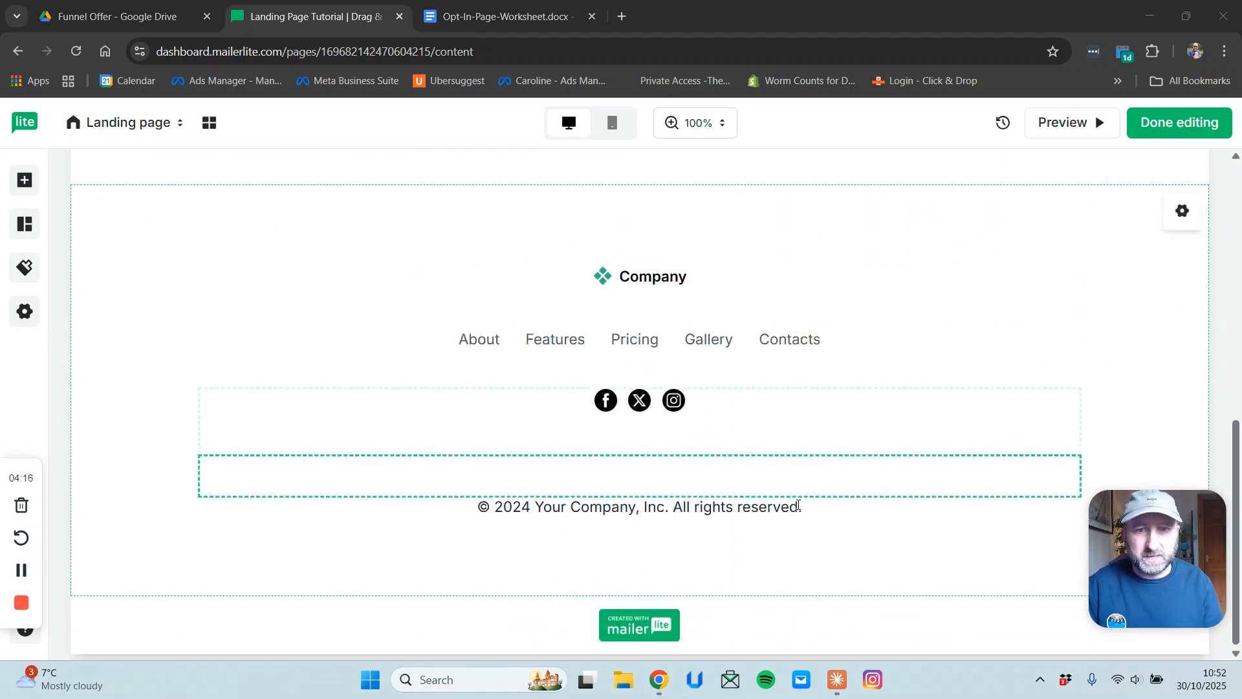
pyautogui.scroll(5, 893, 358)
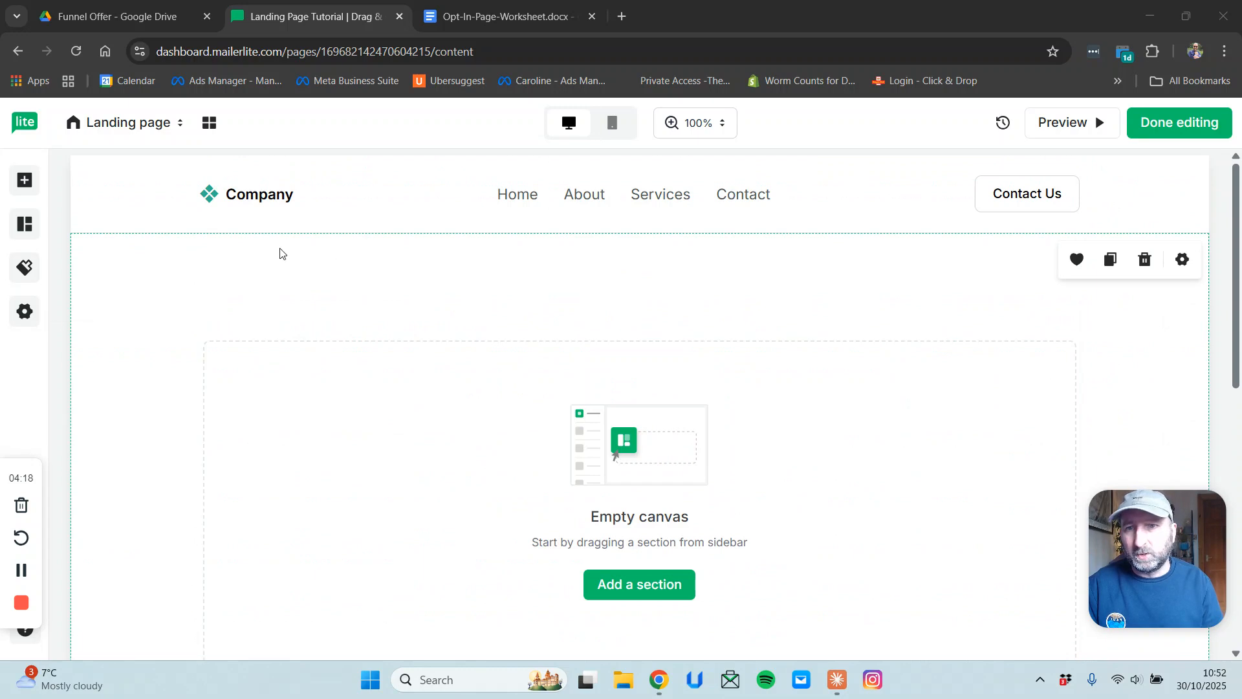
pyautogui.click(23, 313)
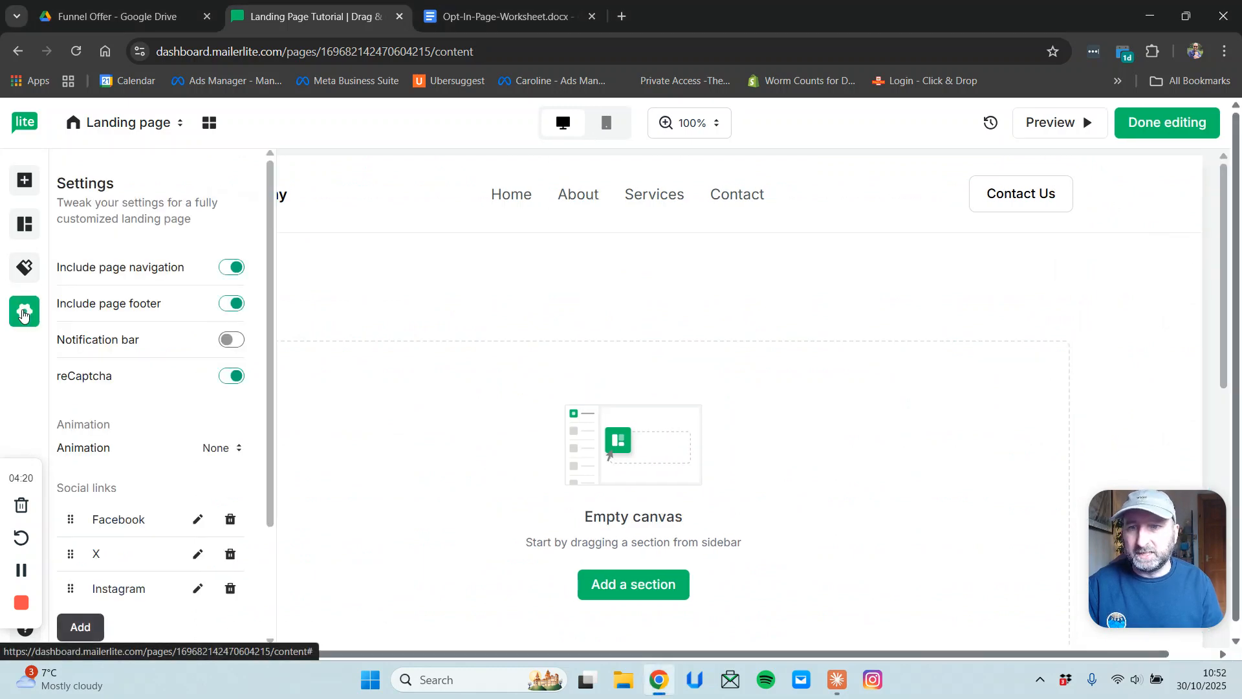
pyautogui.click(235, 274)
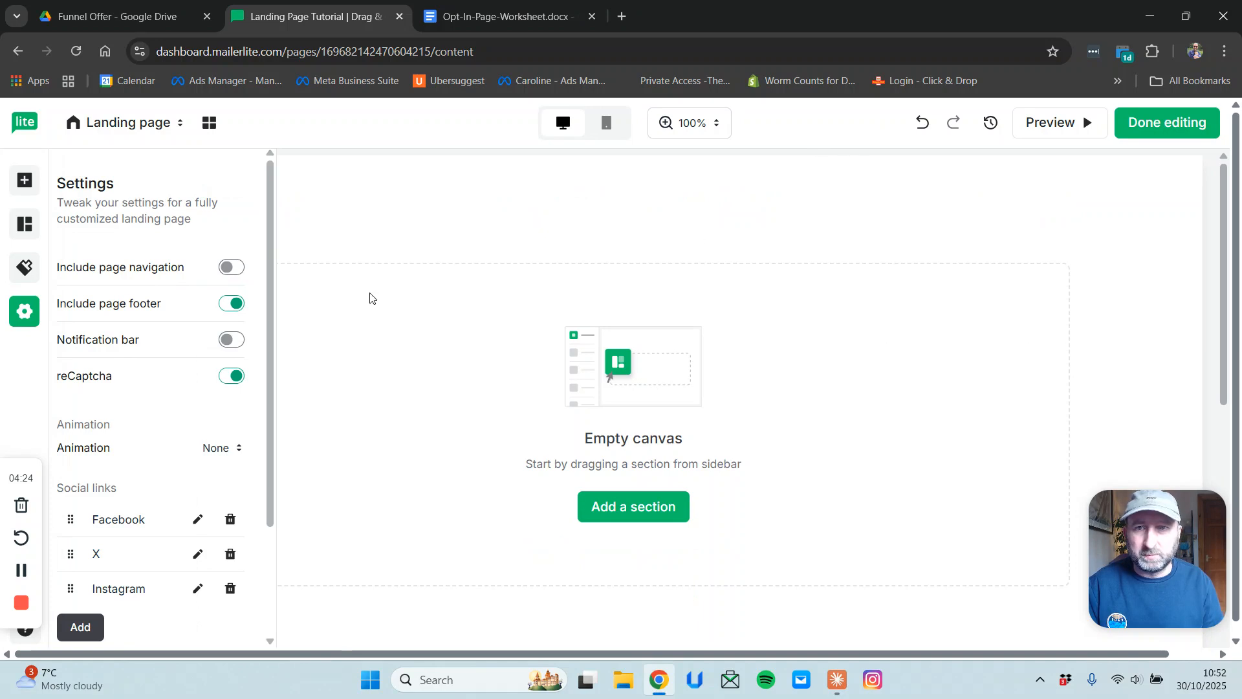
pyautogui.click(237, 307)
pyautogui.scroll(-2, 234, 360)
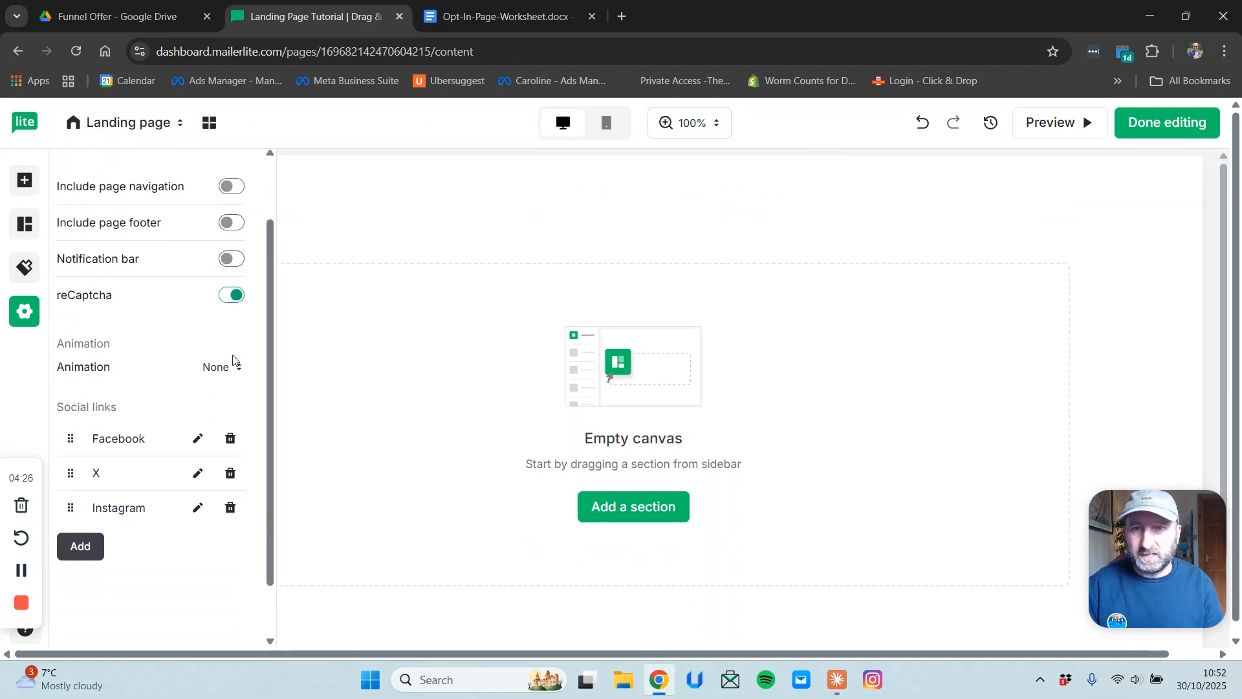
pyautogui.click(234, 302)
pyautogui.click(475, 323)
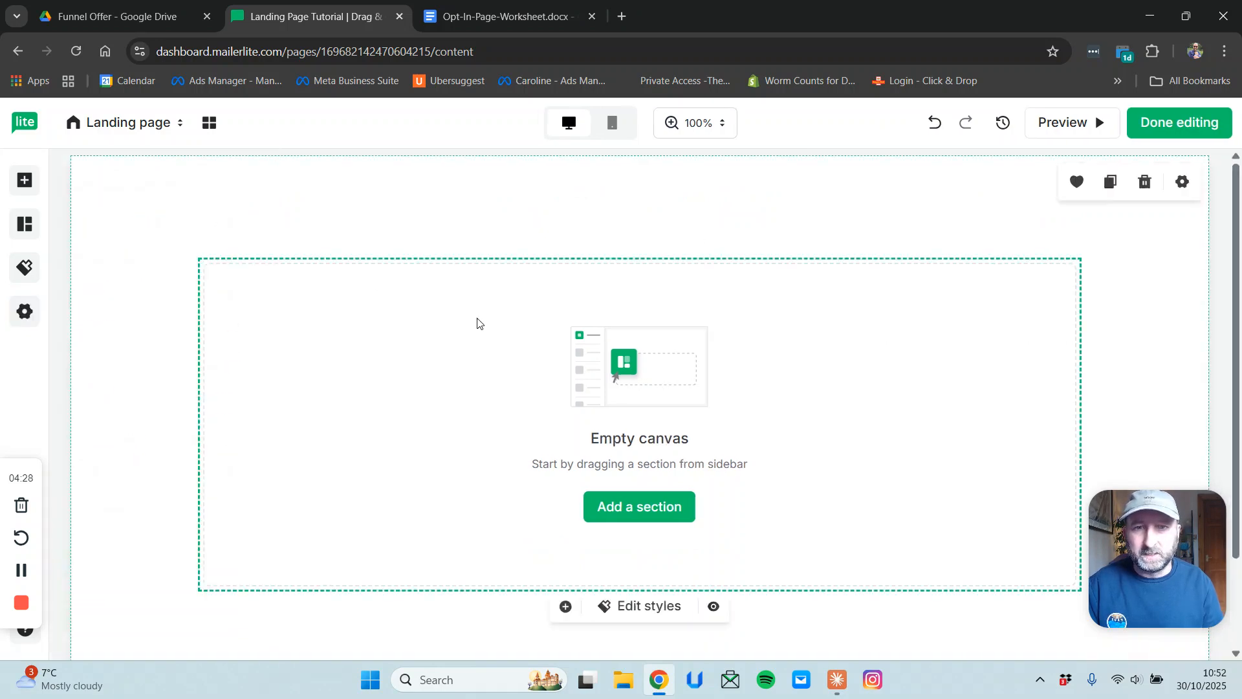
pyautogui.scroll(-2, 477, 483)
pyautogui.scroll(2, 472, 482)
pyautogui.scroll(-2, 463, 483)
pyautogui.scroll(2, 462, 482)
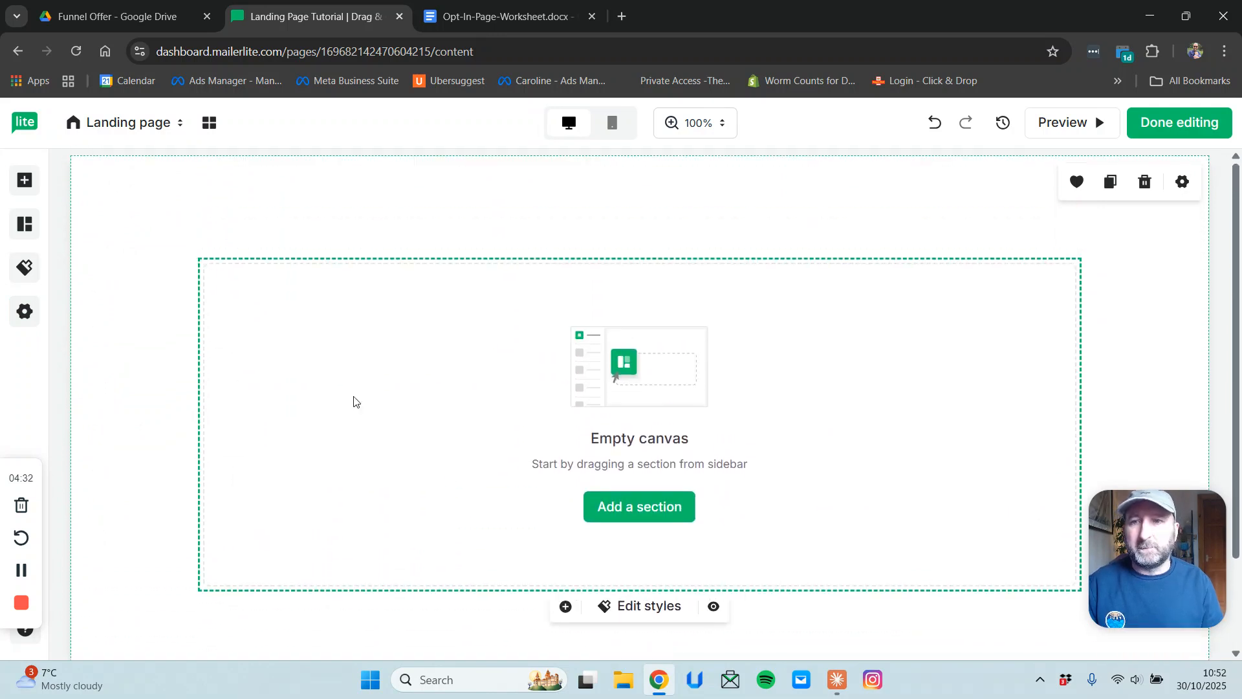
# Add a heading block at the top reading 'Big Promise' and centre-align it.
pyautogui.click(26, 188)
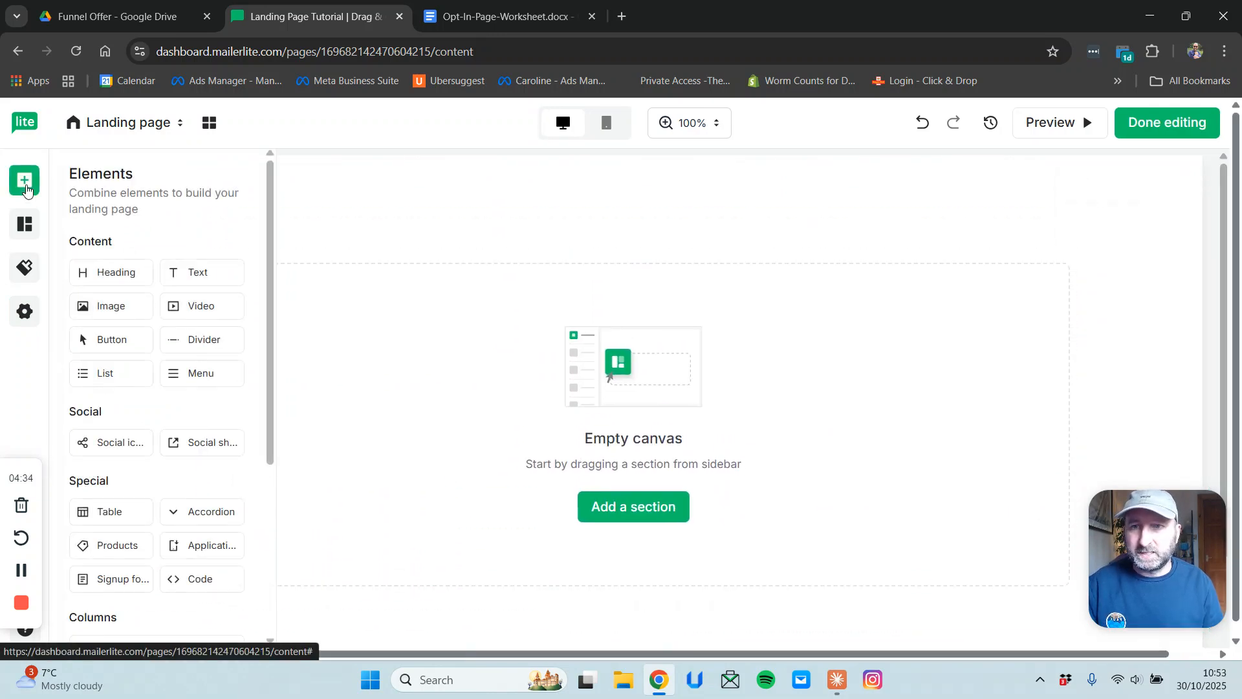
pyautogui.moveTo(112, 271); pyautogui.dragTo(632, 267)
pyautogui.moveTo(553, 288); pyautogui.dragTo(210, 268)
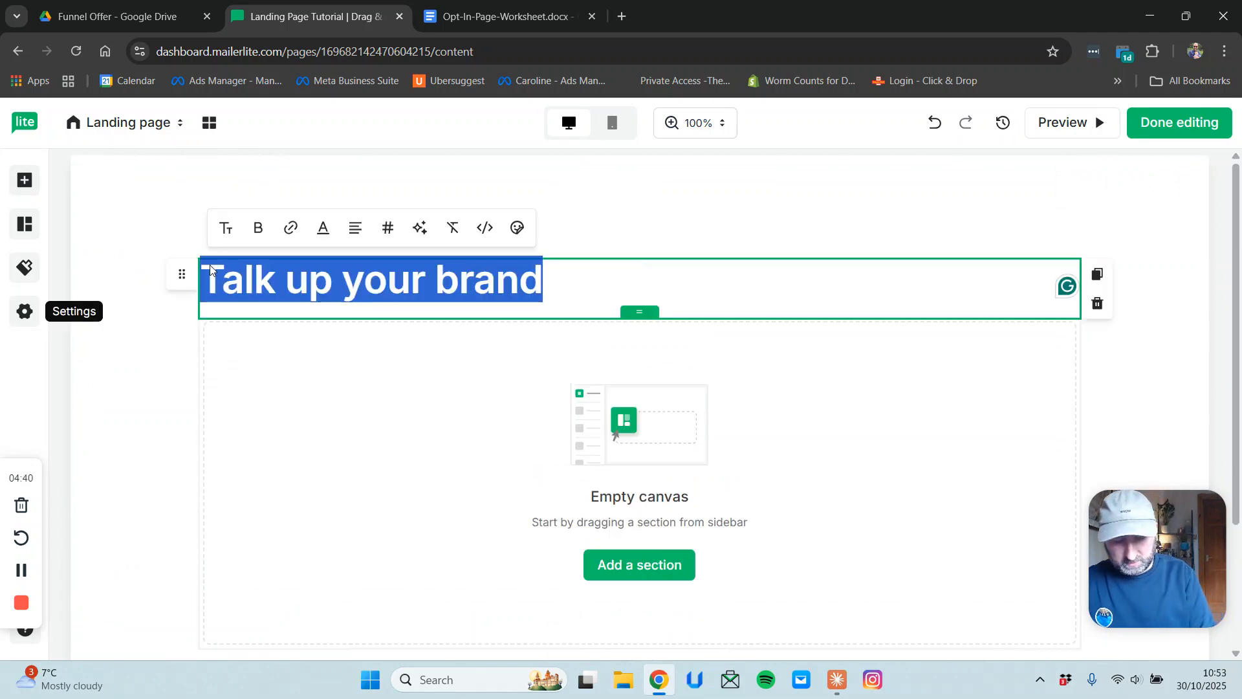
pyautogui.write('Big Promise')
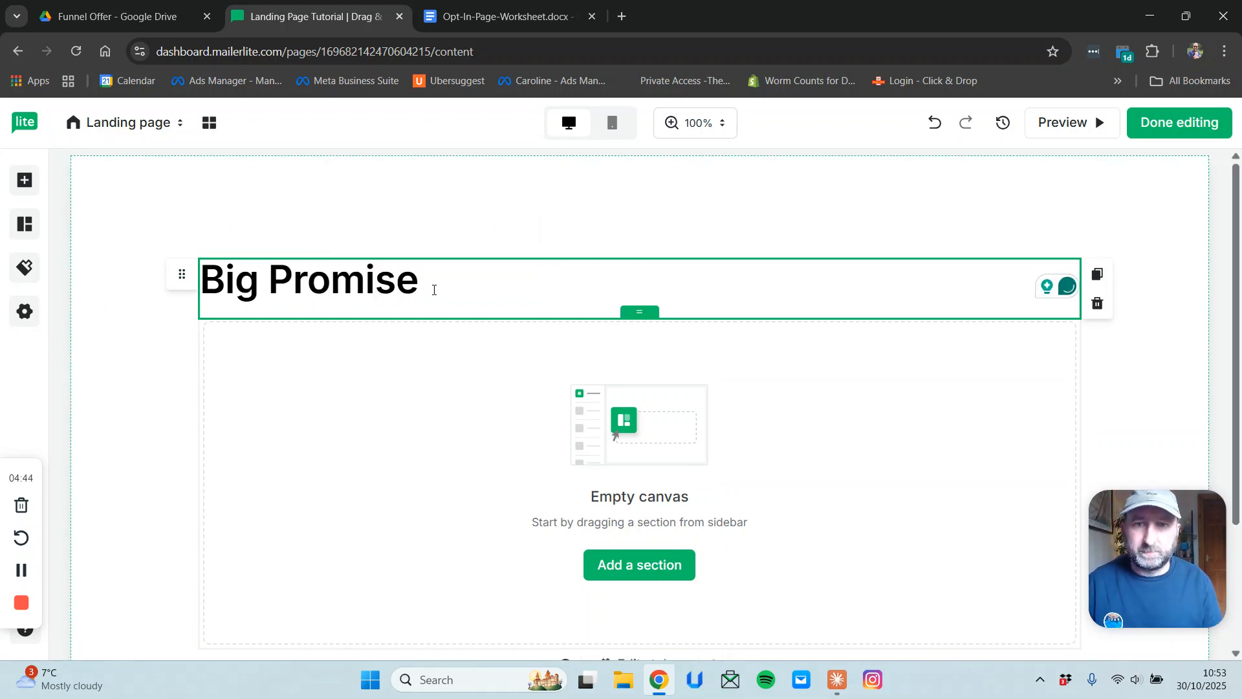
pyautogui.moveTo(419, 280); pyautogui.dragTo(228, 275)
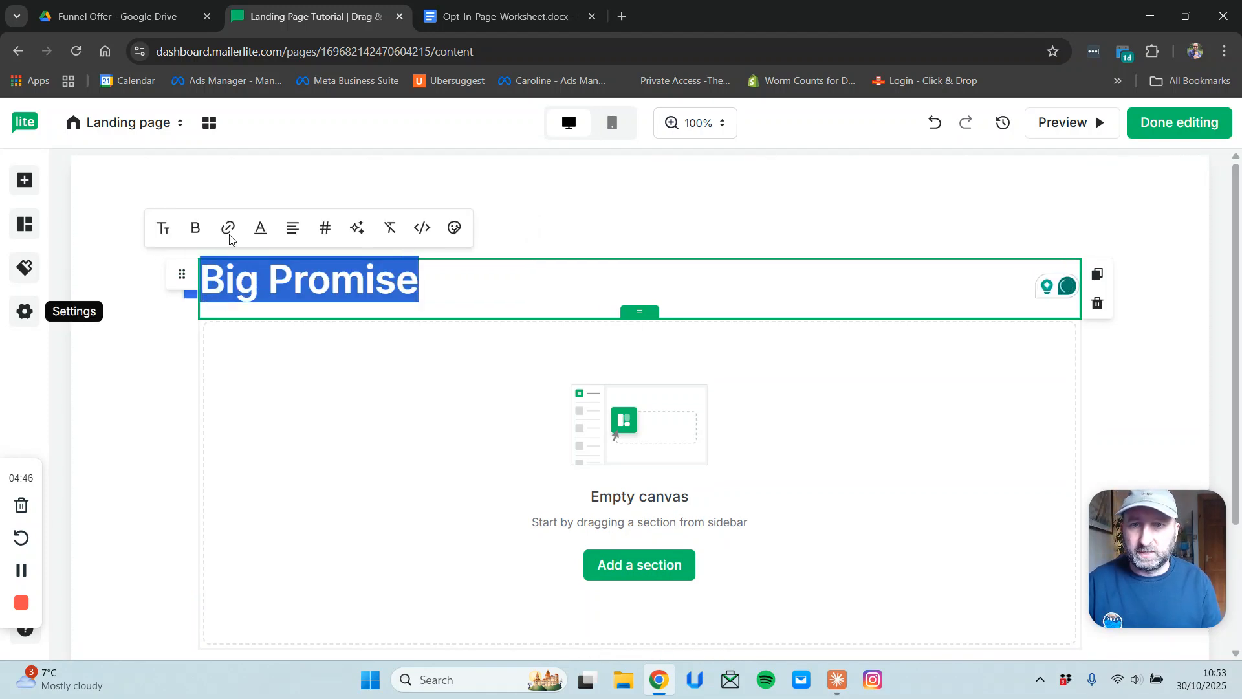
pyautogui.click(293, 229)
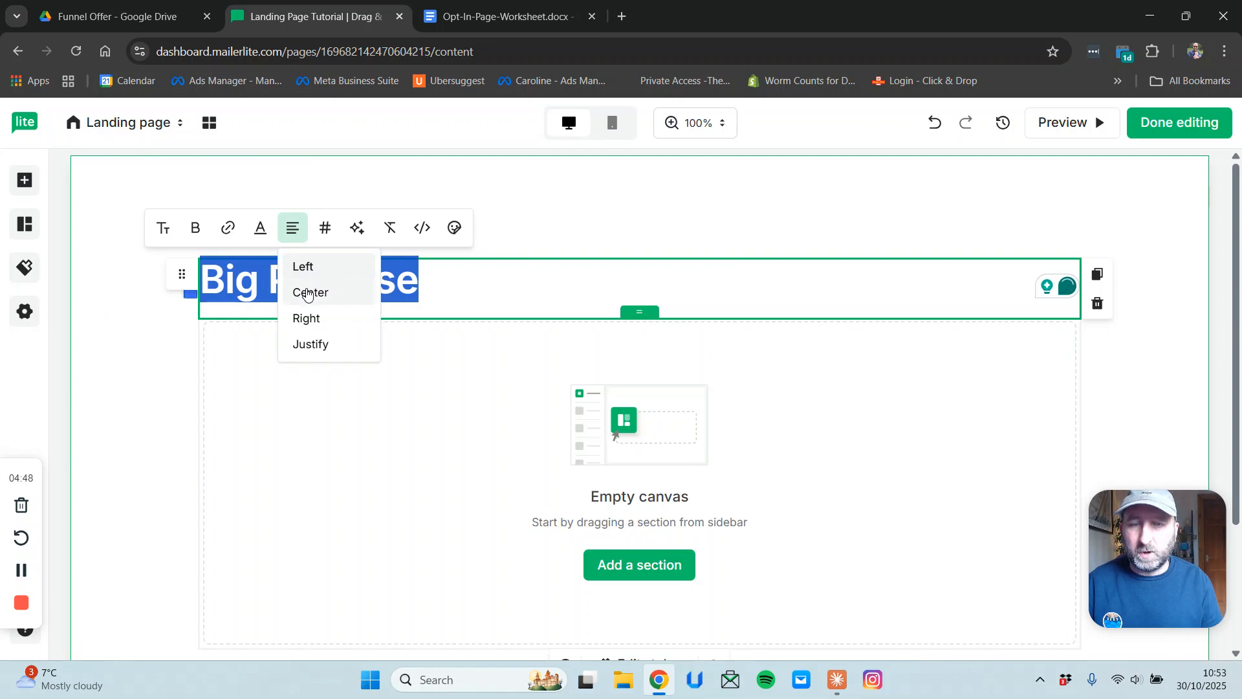
pyautogui.click(306, 293)
# Change the heading to 'Create a High-Converting Landing Page in 15 Minutes', accepting the hyphen fix.
pyautogui.click(759, 275)
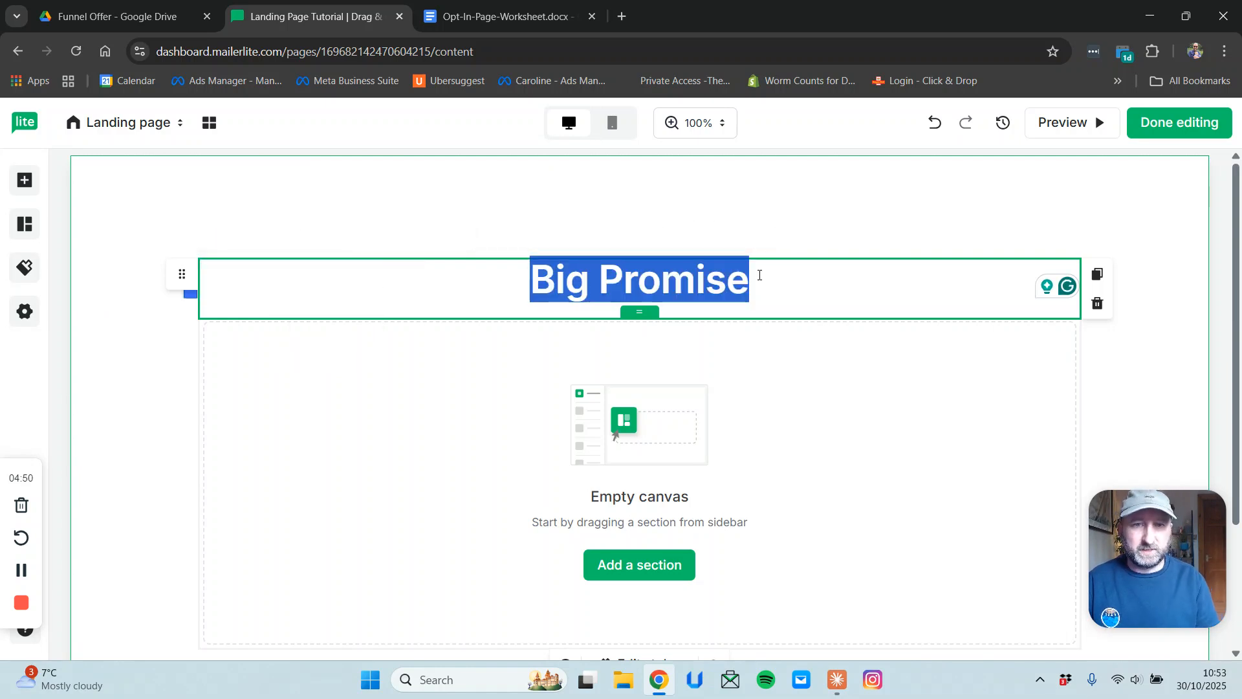
pyautogui.click(758, 271)
pyautogui.moveTo(750, 274); pyautogui.dragTo(542, 267)
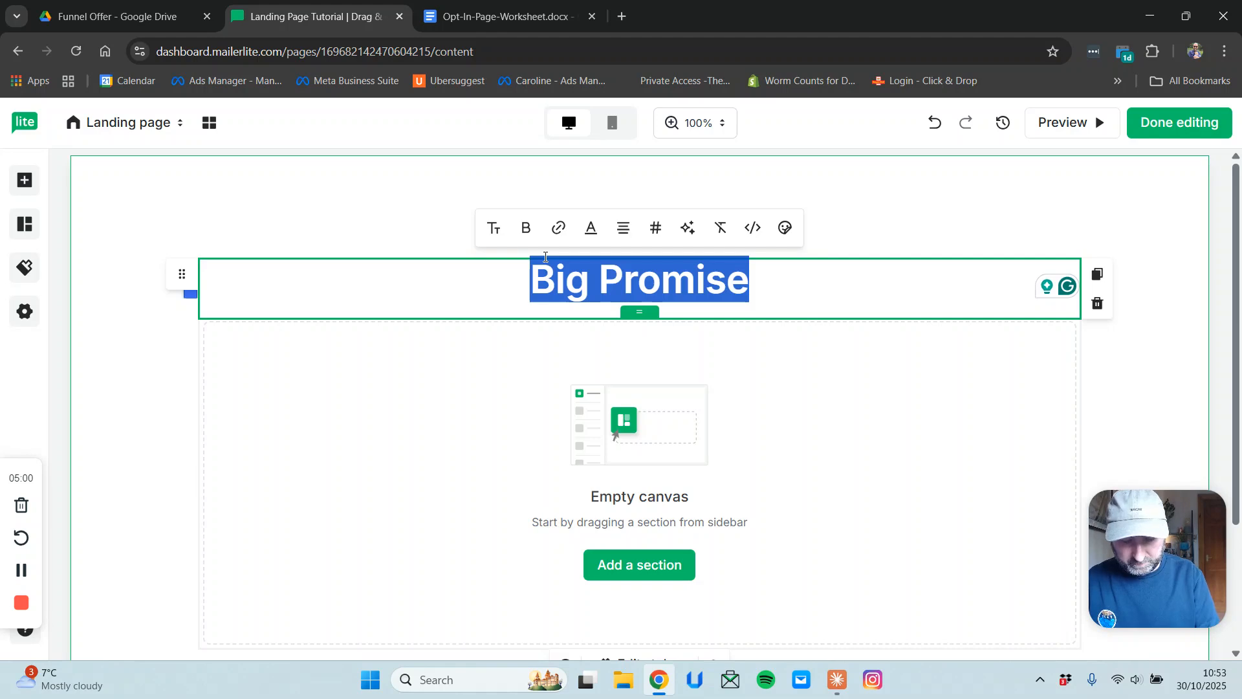
pyautogui.write('Create a ')
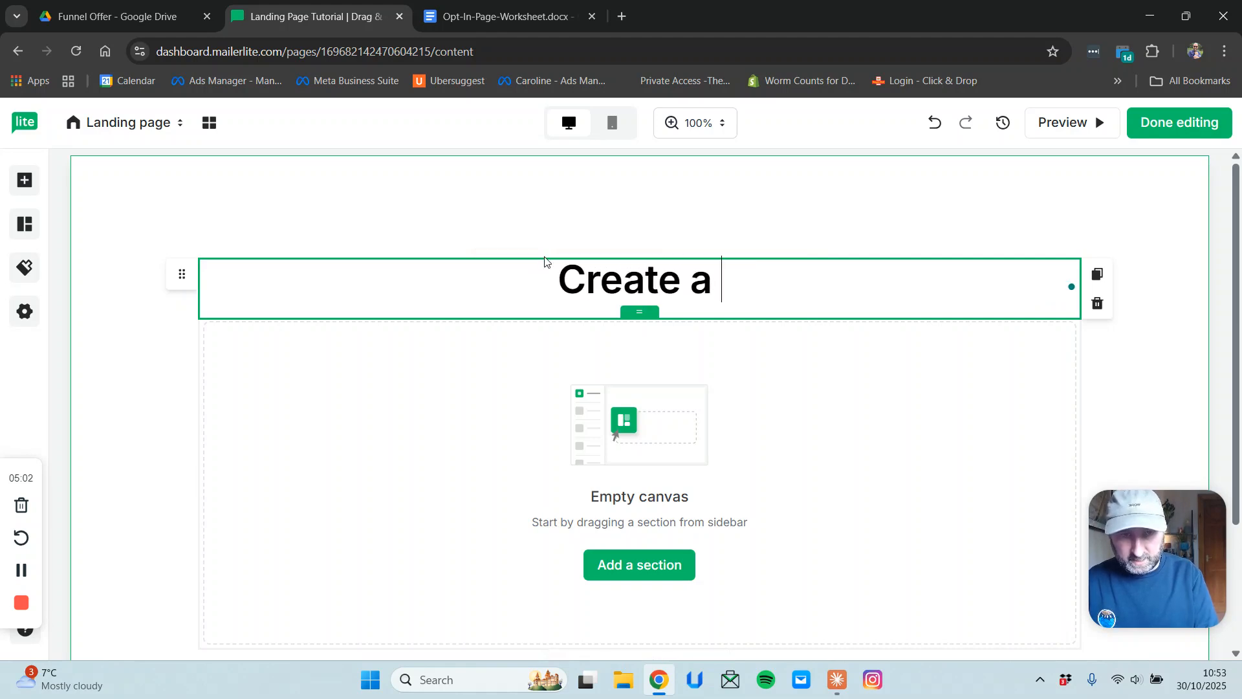
pyautogui.write('High')
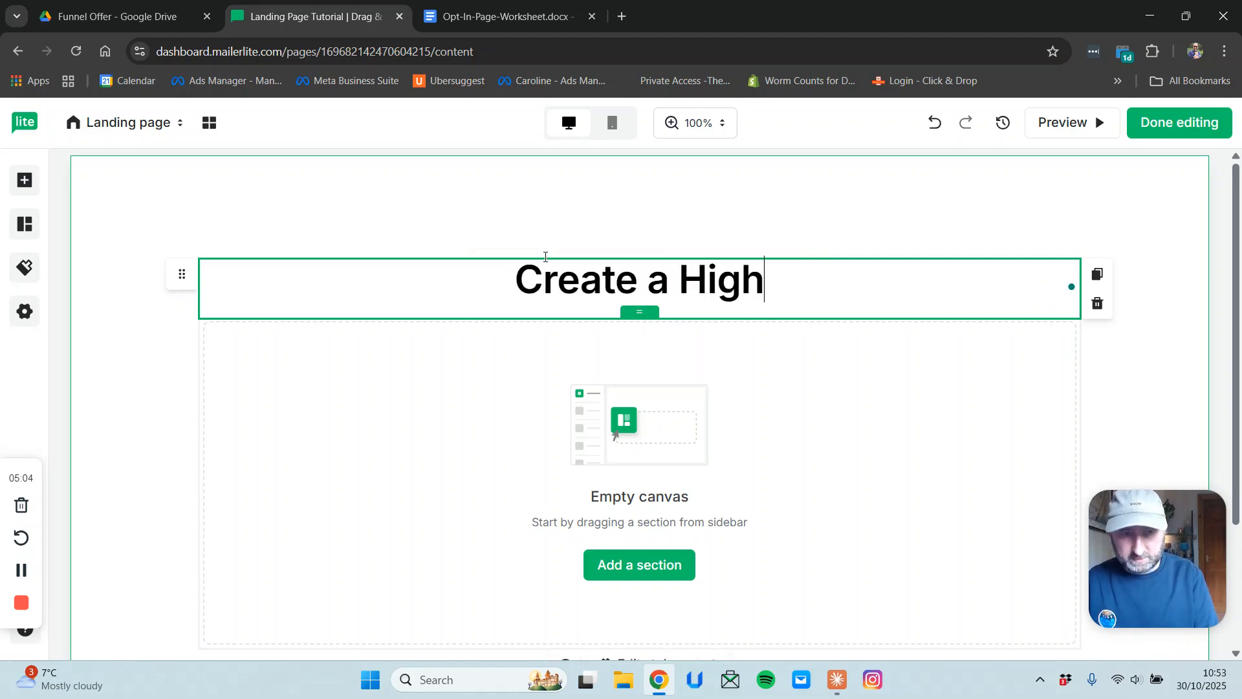
pyautogui.write(' Conver')
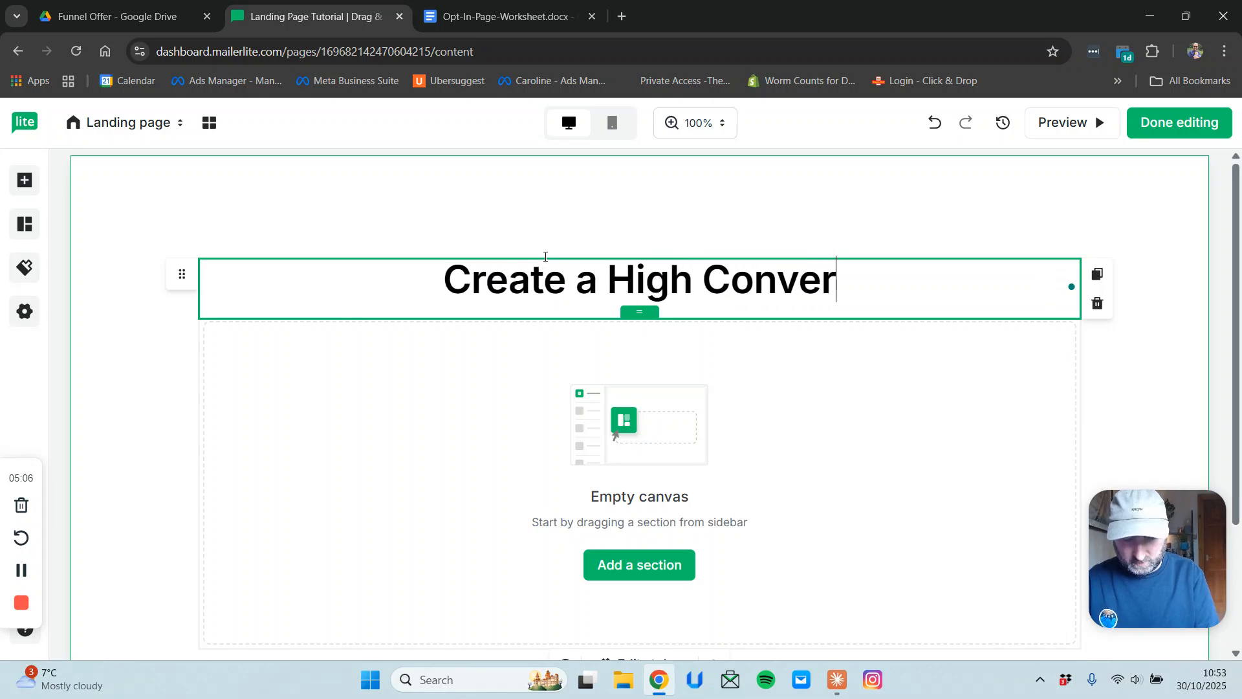
pyautogui.write('ting Landin')
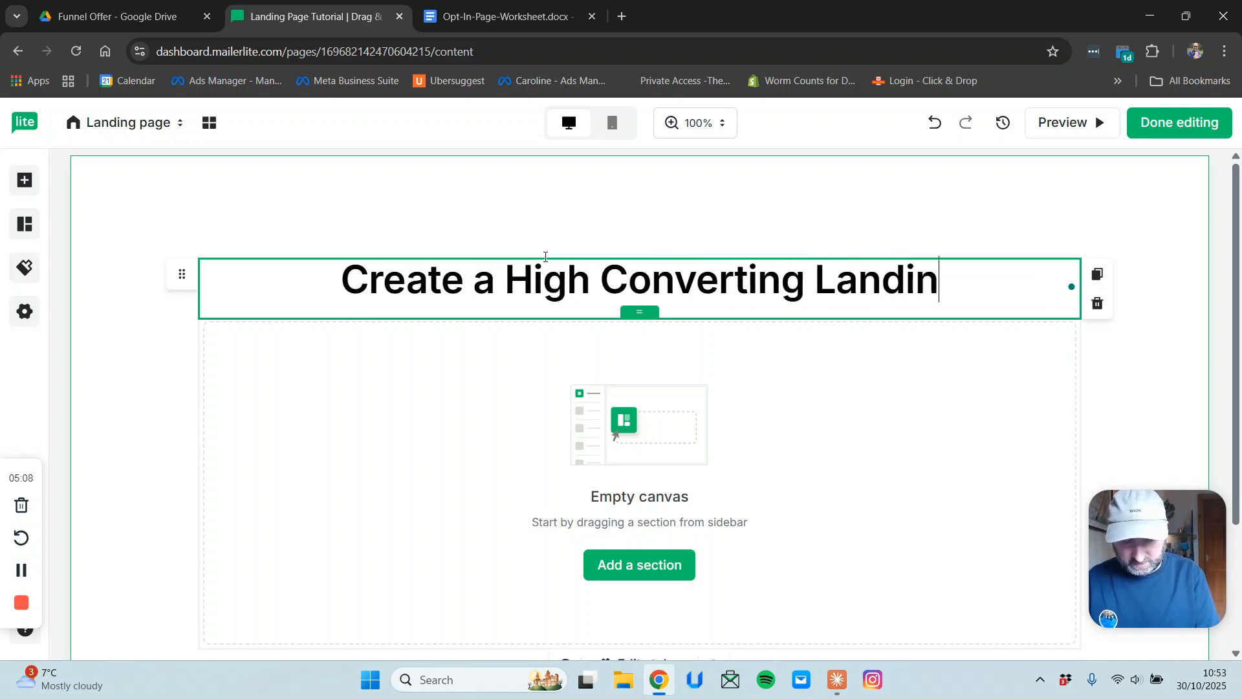
pyautogui.write('g Page in 15 M')
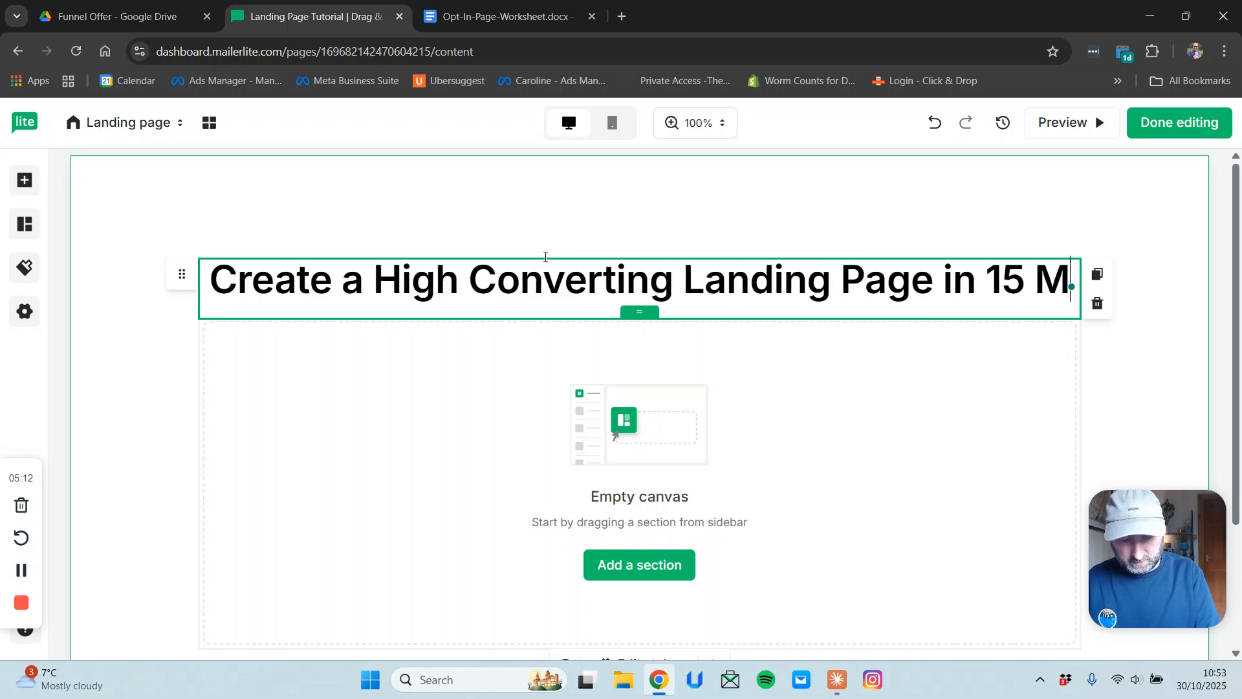
pyautogui.write('inutes')
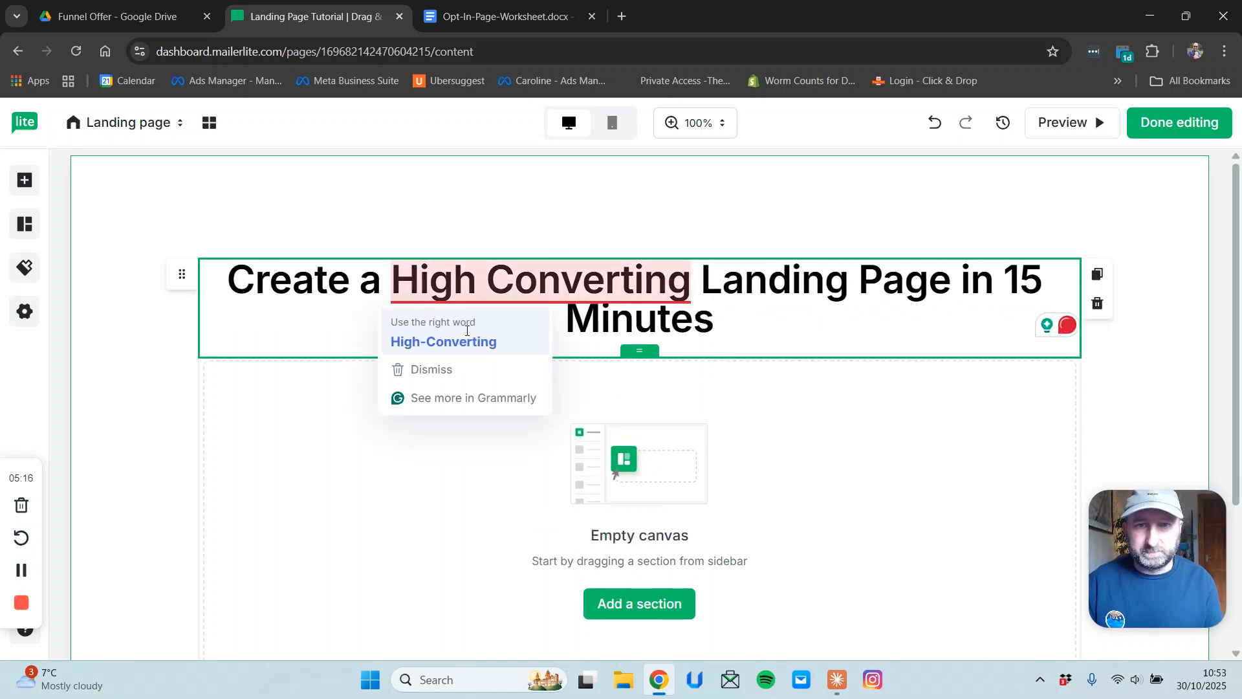
pyautogui.click(466, 333)
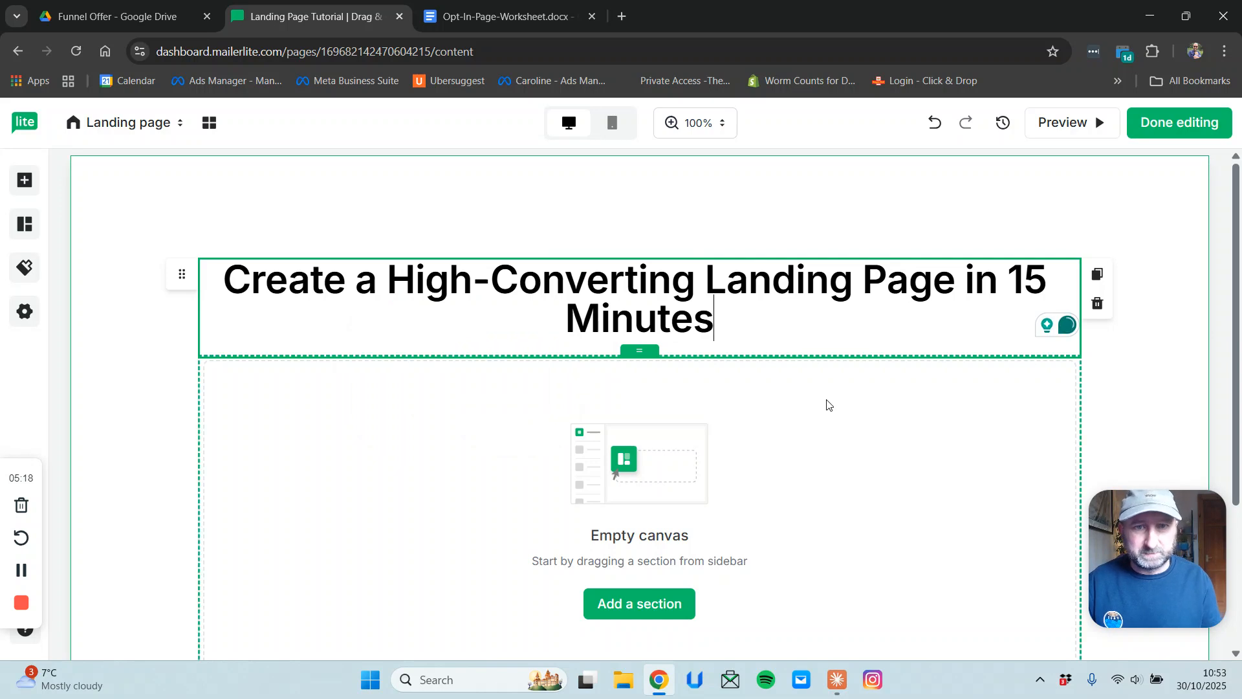
pyautogui.scroll(-3, 829, 409)
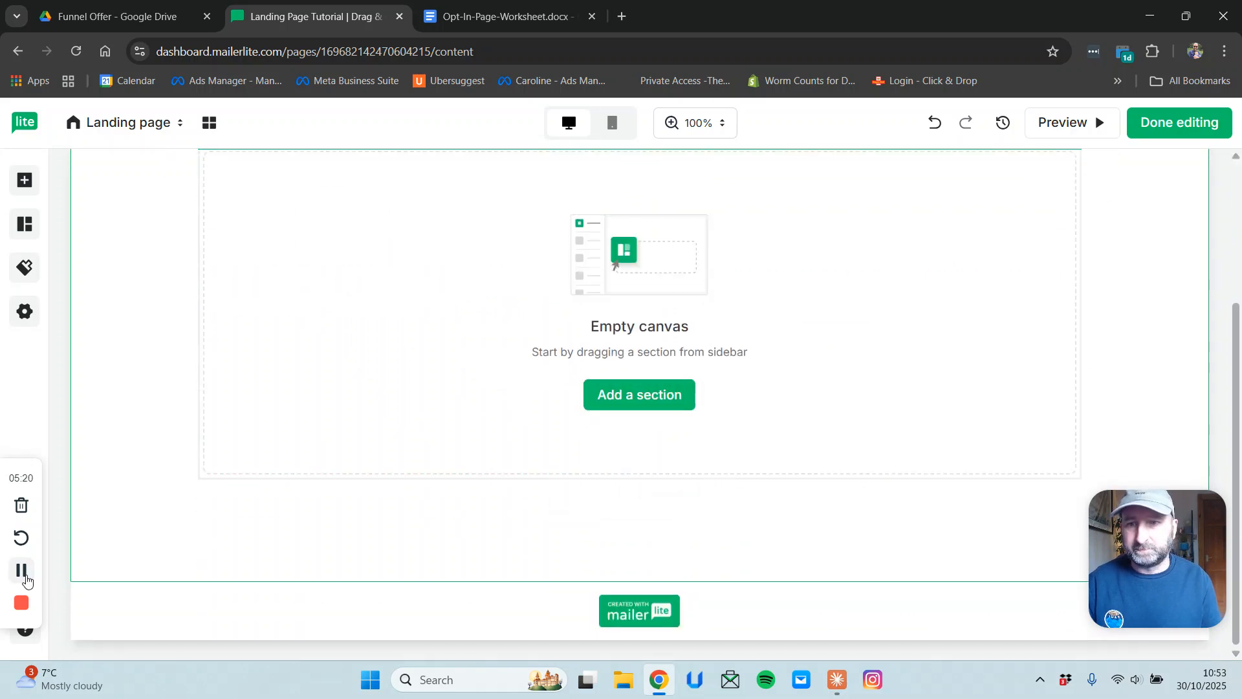
pyautogui.scroll(3, 631, 431)
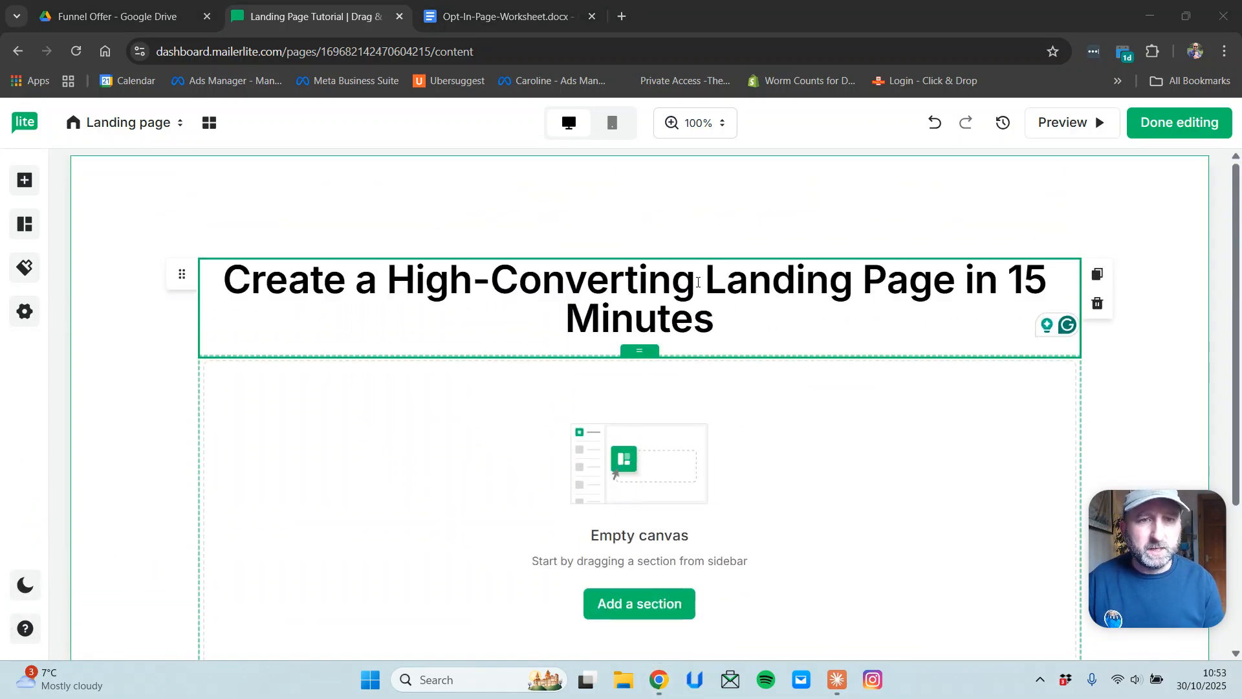
pyautogui.click(986, 327)
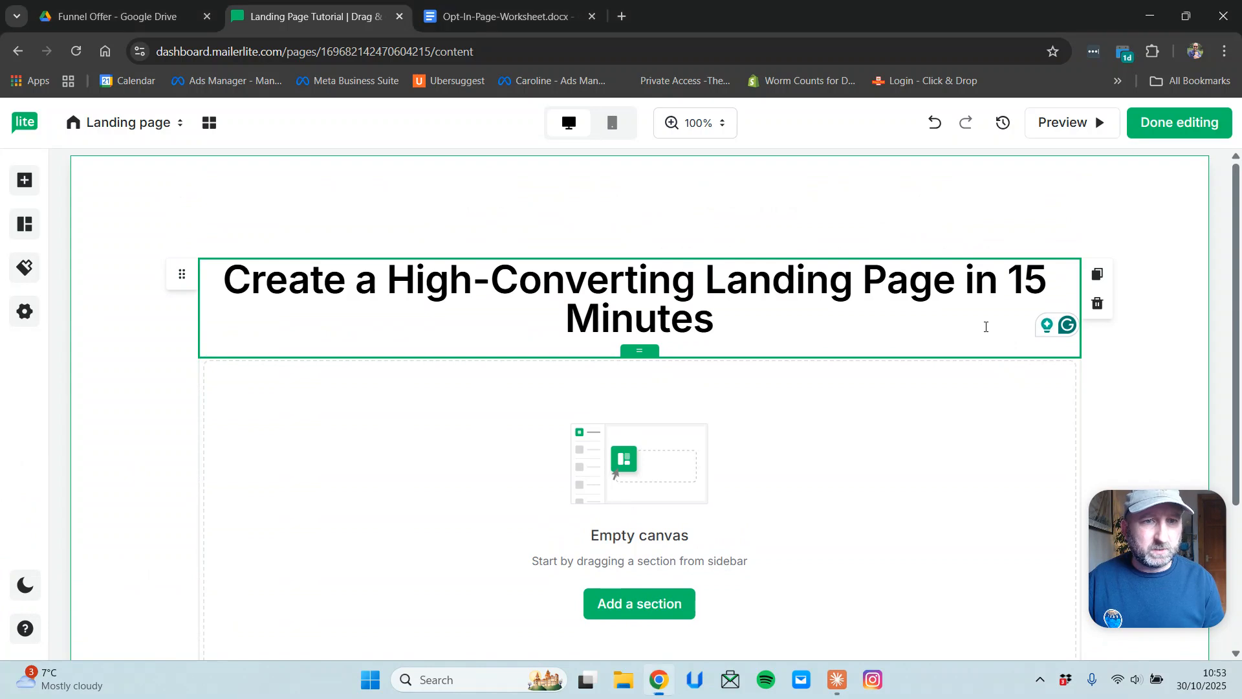
pyautogui.scroll(-2, 821, 418)
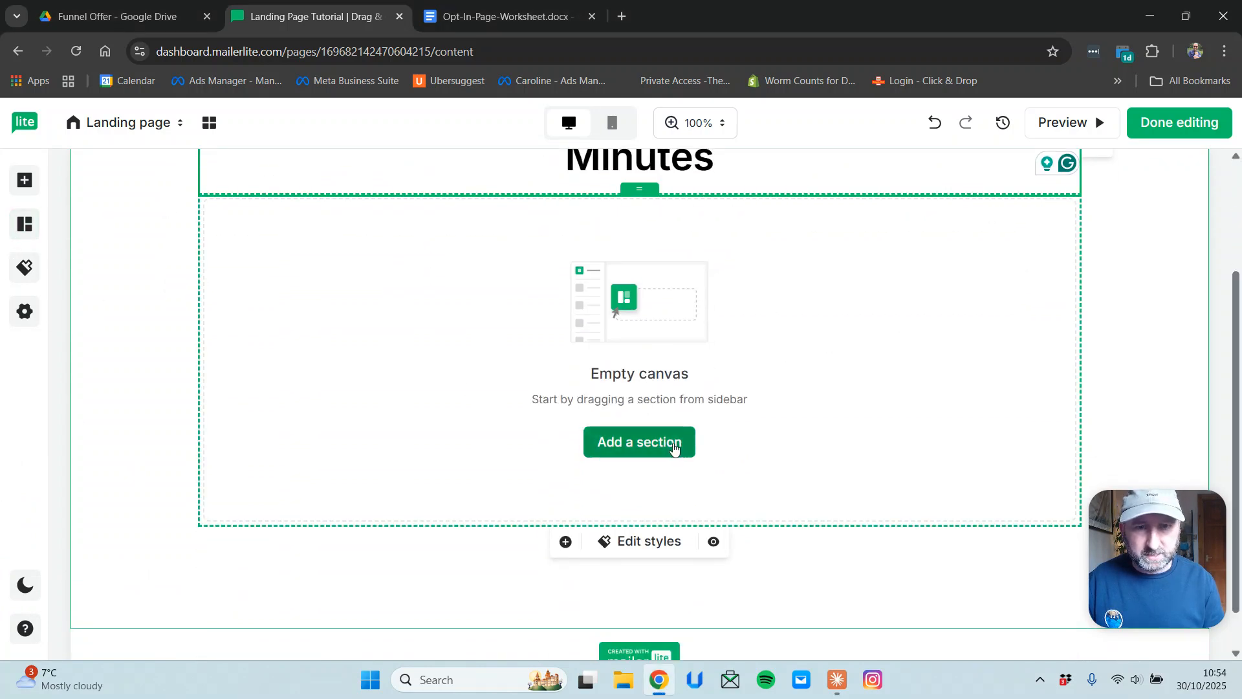
# Browse the People section designs and the list of individual elements.
pyautogui.click(610, 443)
pyautogui.click(153, 434)
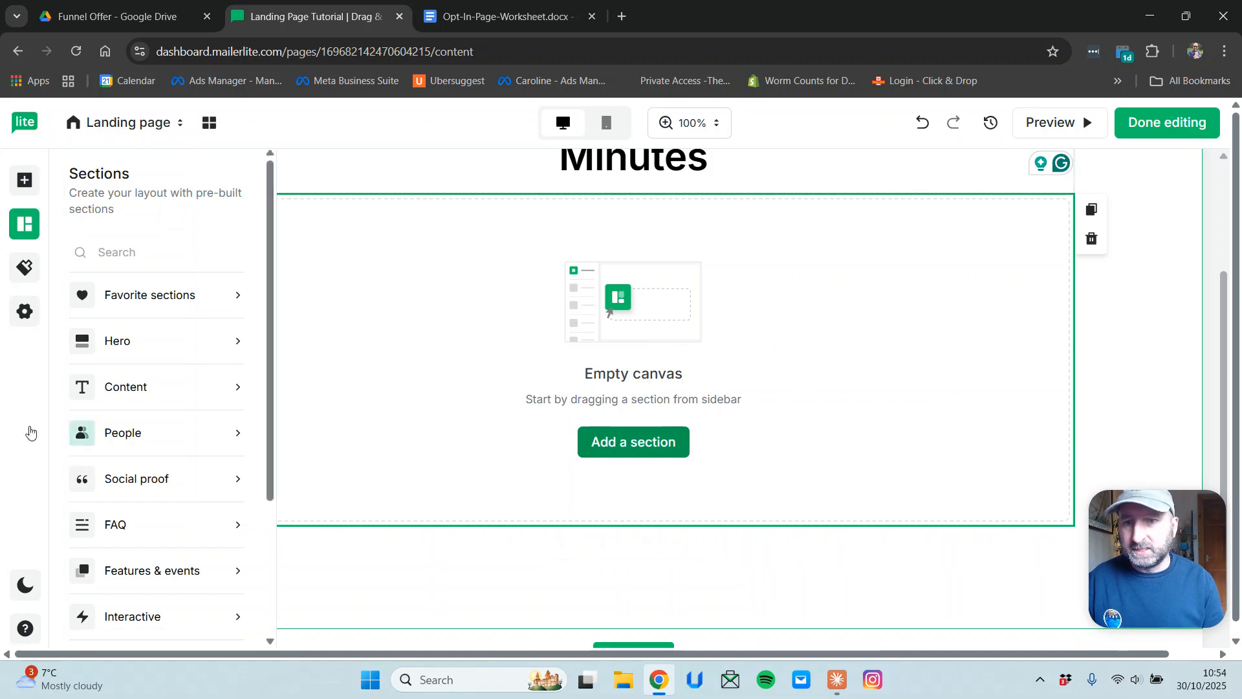
pyautogui.scroll(-3, 162, 472)
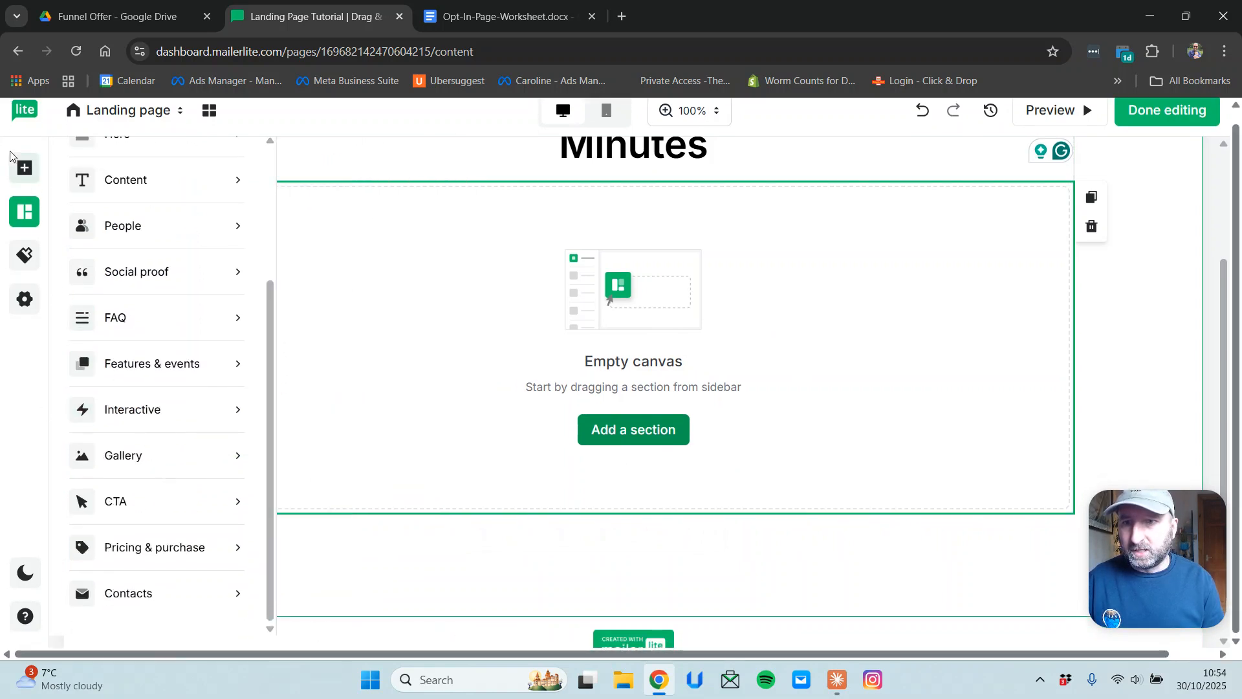
pyautogui.click(24, 178)
pyautogui.scroll(-5, 171, 409)
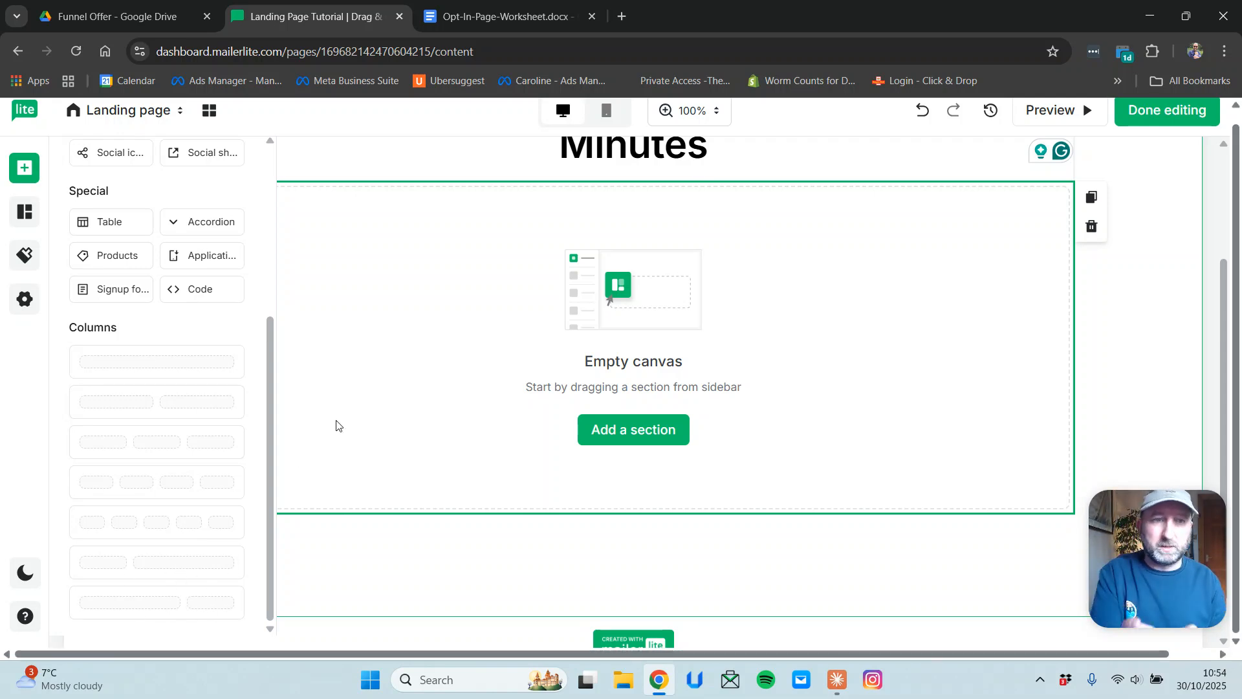
pyautogui.scroll(5, 189, 435)
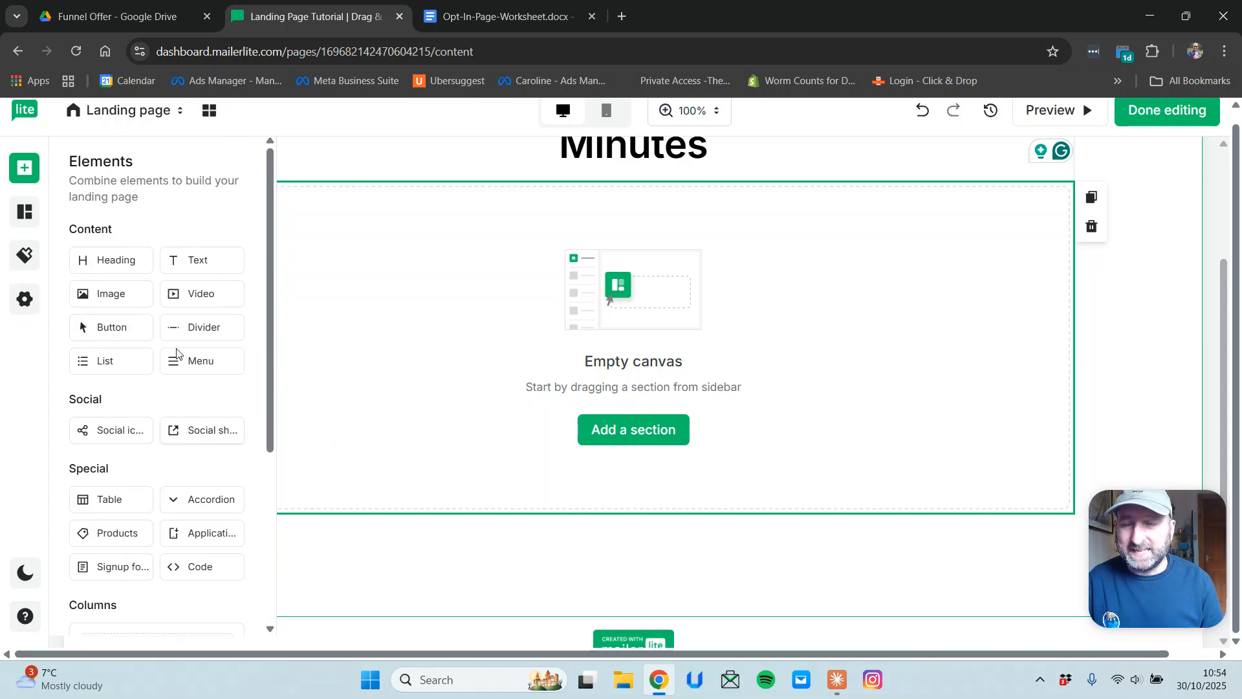
# Return to Sections and show the Hero layouts, e.g. Side-by-side image + text and Standard hero.
pyautogui.click(28, 212)
pyautogui.scroll(3, 118, 365)
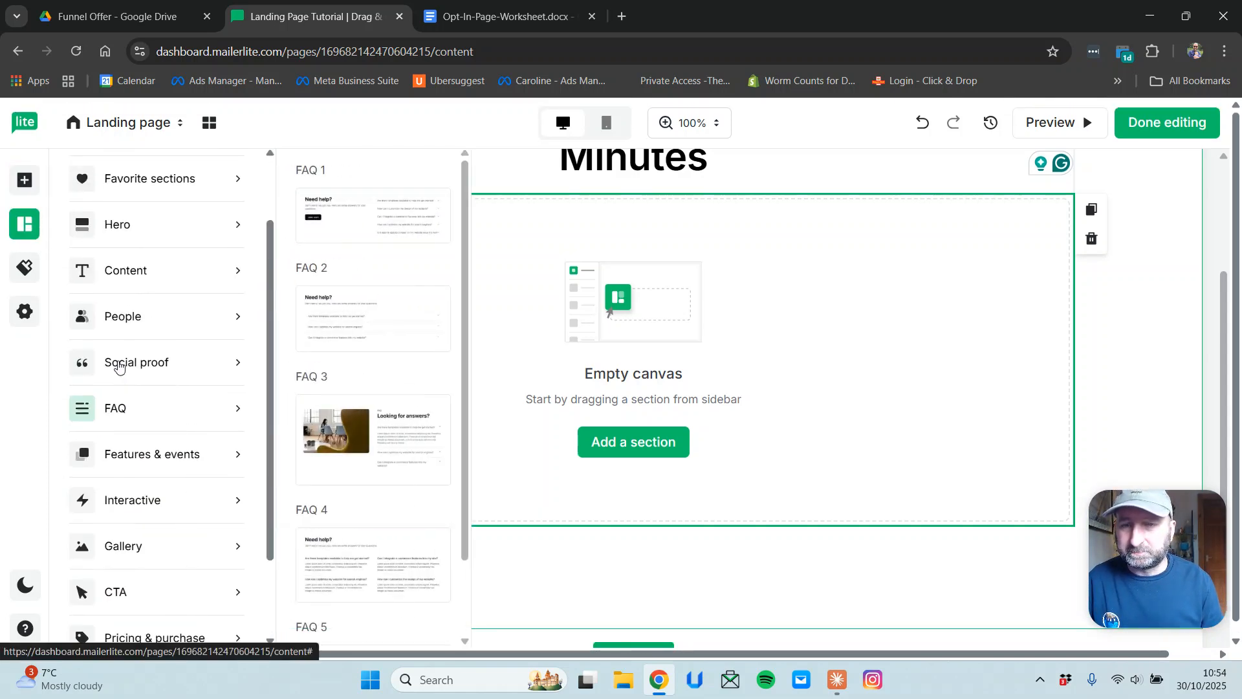
pyautogui.moveTo(154, 365)
pyautogui.moveTo(147, 343)
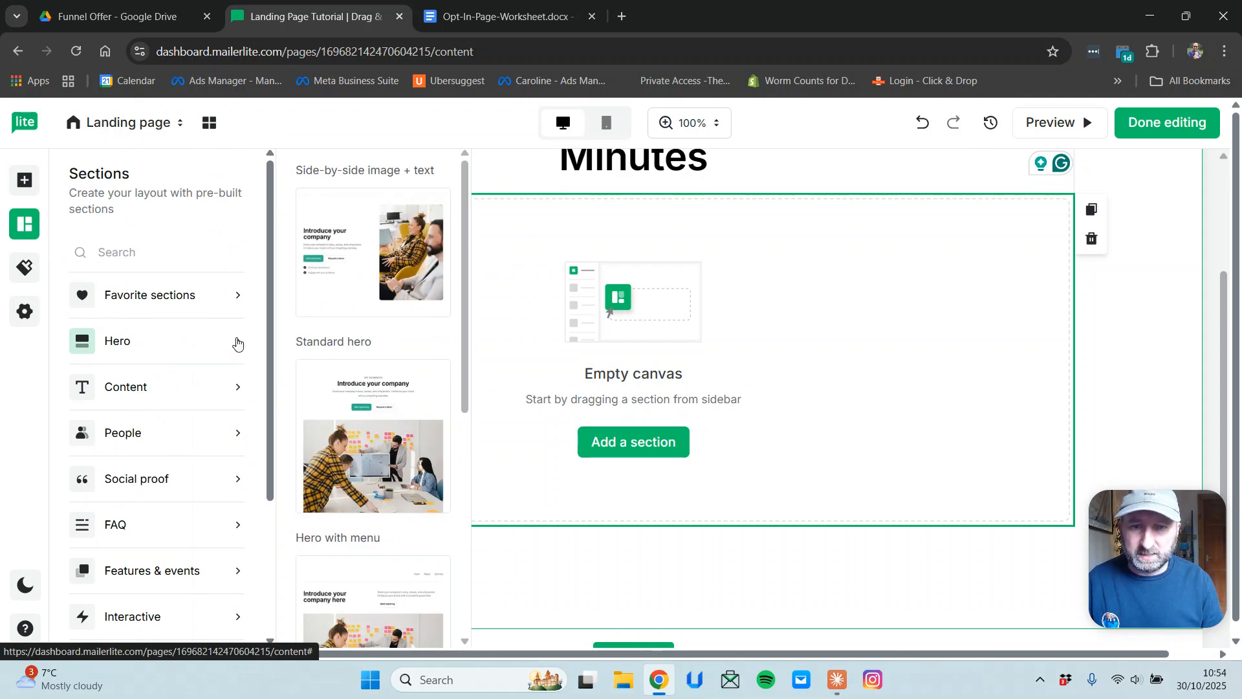
pyautogui.scroll(-7, 372, 376)
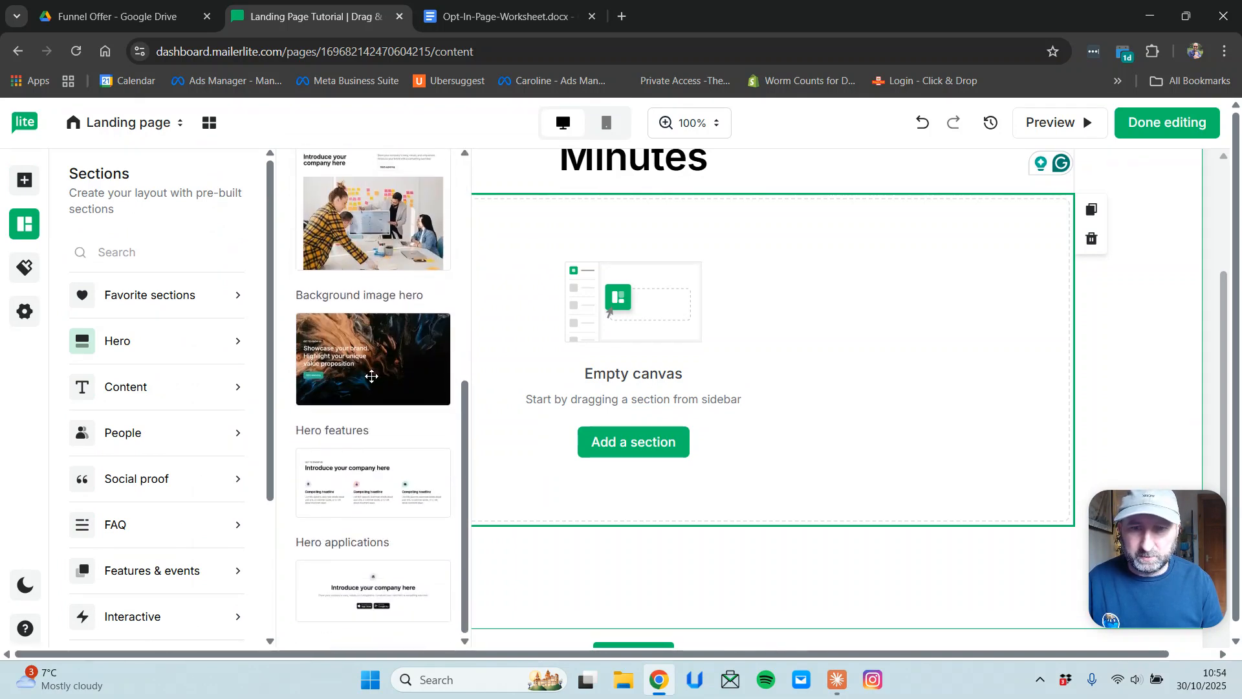
pyautogui.scroll(-1, 371, 376)
pyautogui.scroll(6, 365, 324)
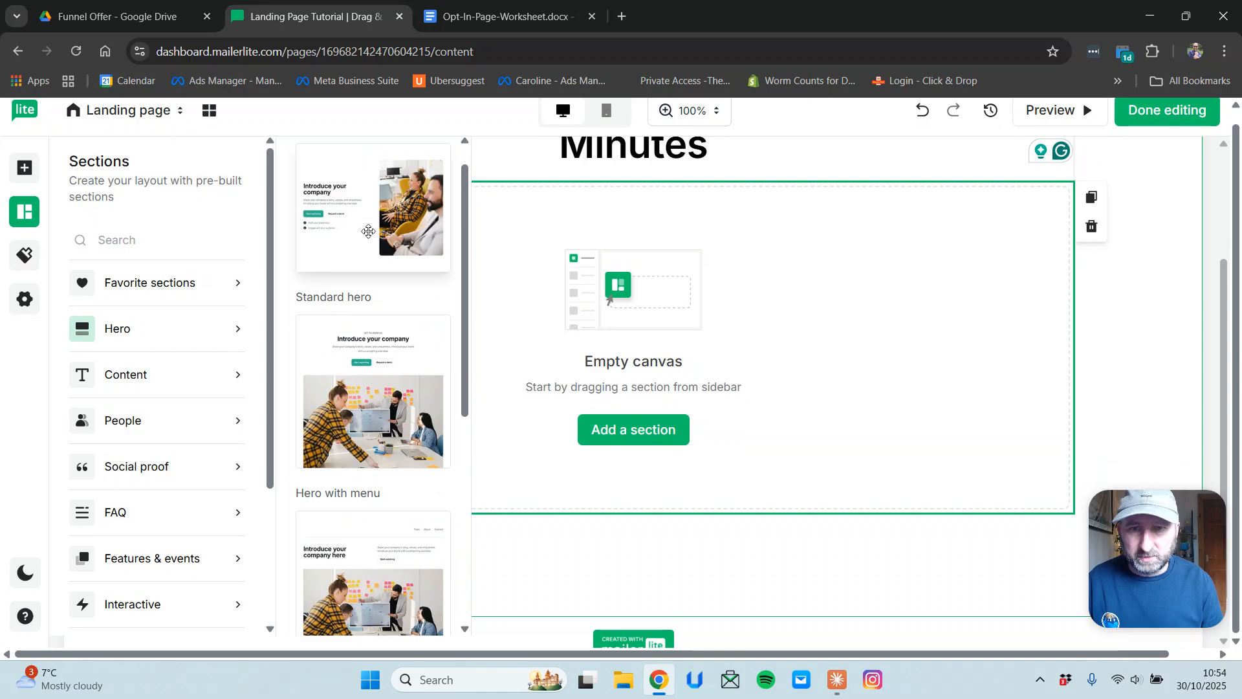
pyautogui.scroll(1, 393, 252)
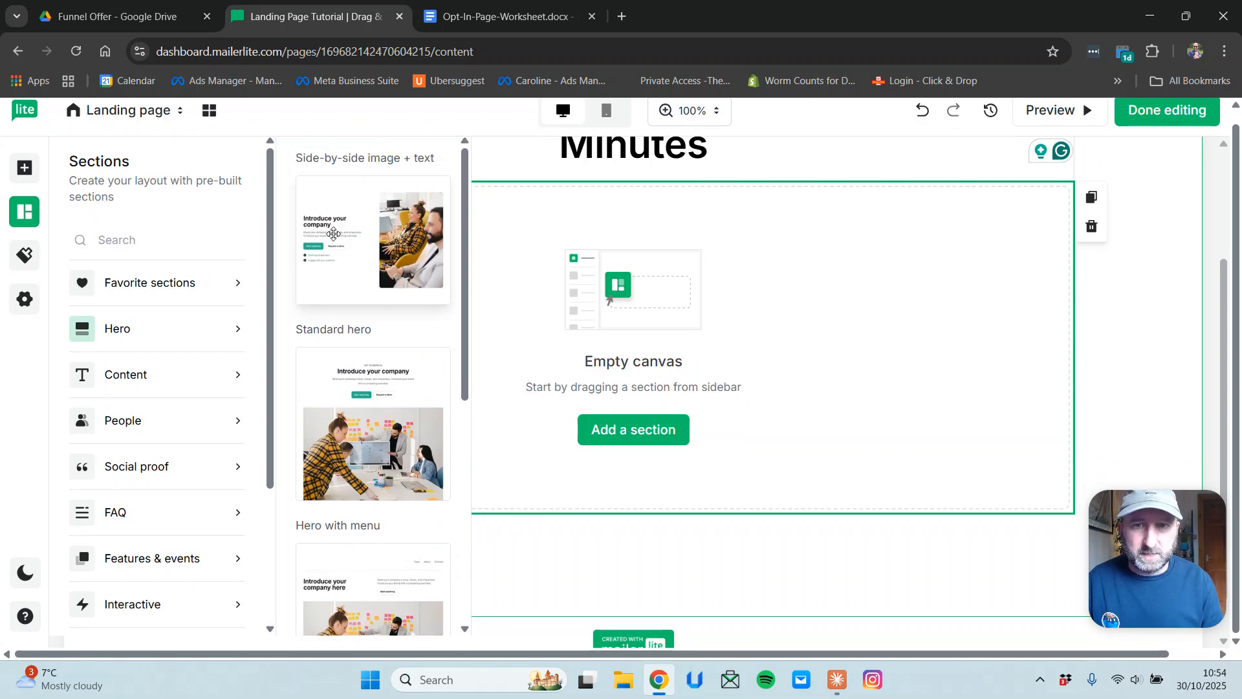
# Add the Side-by-side image + text hero below the headline.
pyautogui.moveTo(337, 233); pyautogui.dragTo(599, 355)
pyautogui.scroll(-7, 603, 357)
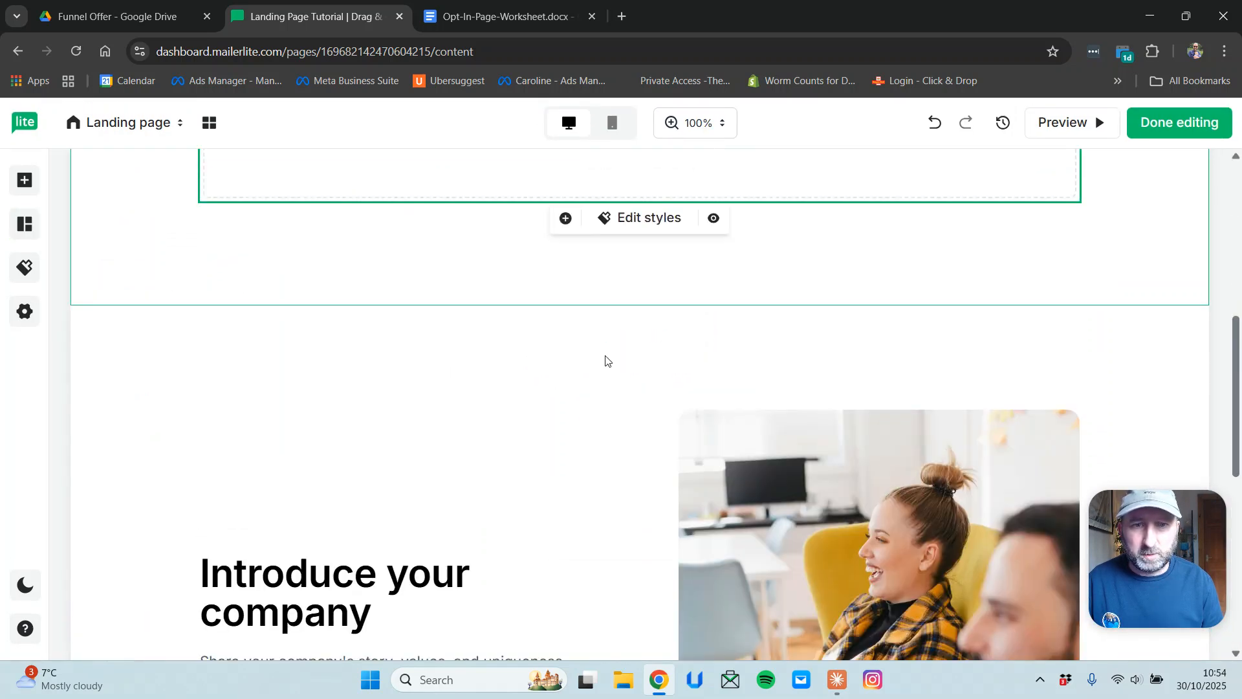
pyautogui.scroll(-4, 662, 456)
pyautogui.scroll(10, 663, 456)
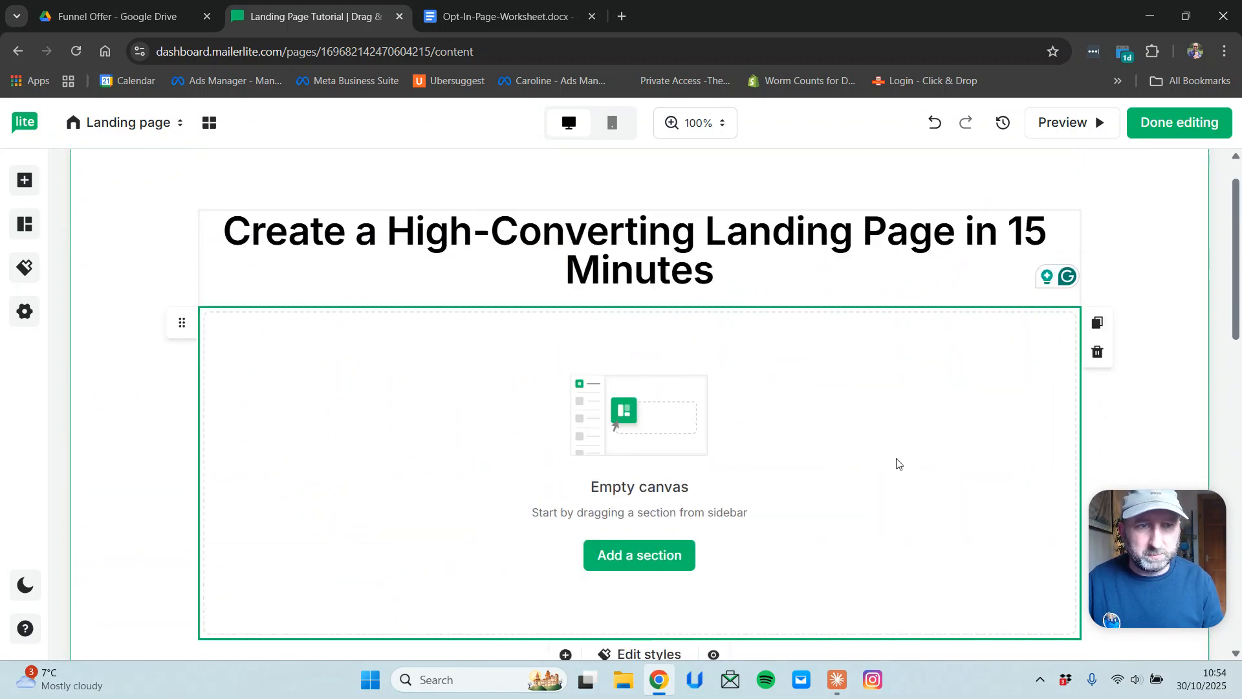
pyautogui.scroll(-5, 896, 465)
pyautogui.scroll(5, 897, 469)
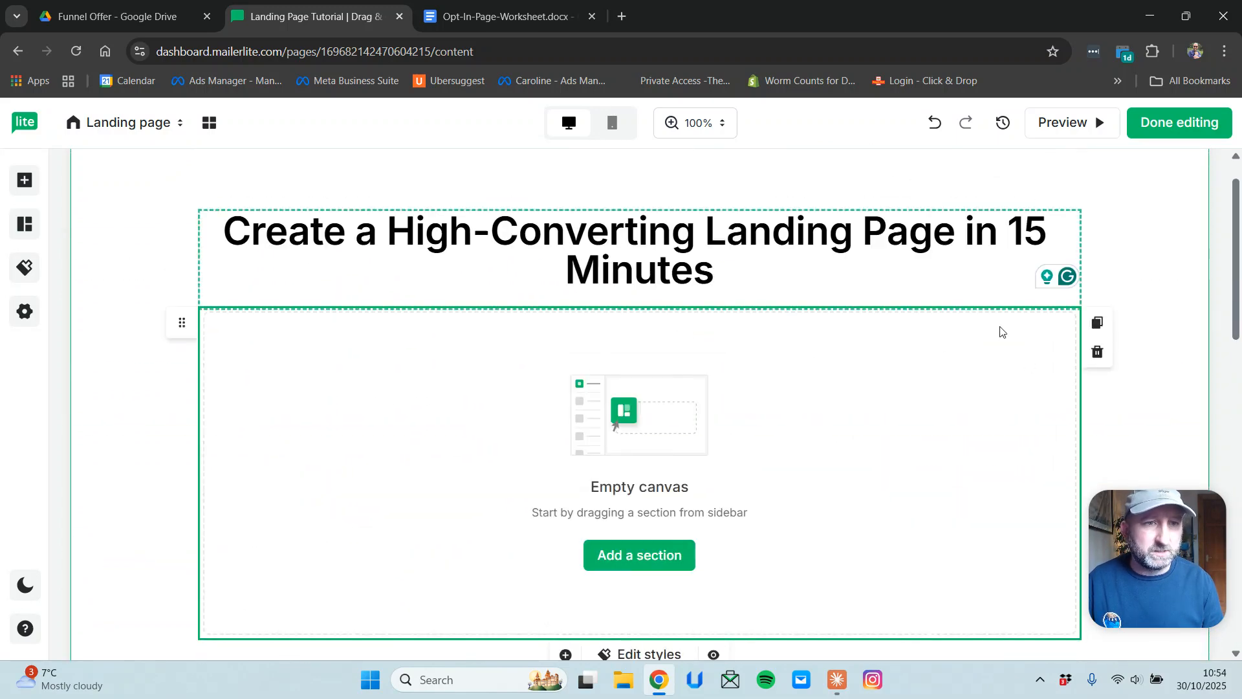
# Delete the leftover Empty canvas section.
pyautogui.click(1098, 352)
pyautogui.scroll(-4, 879, 551)
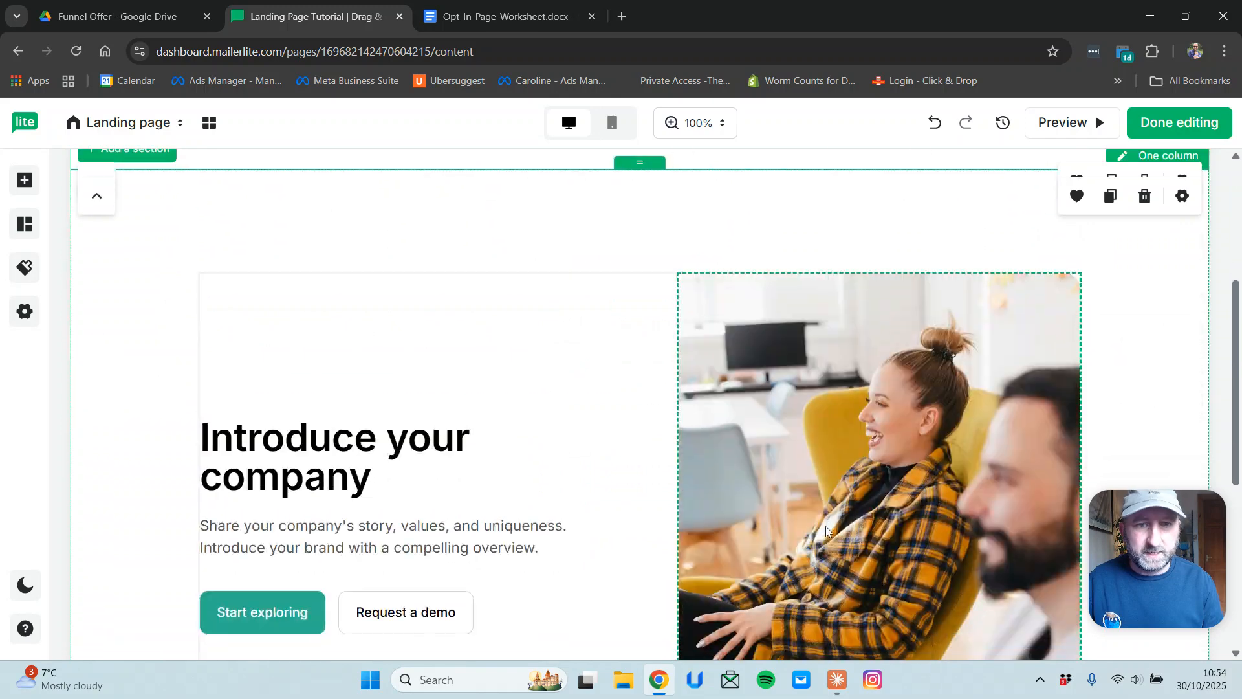
pyautogui.scroll(-5, 925, 455)
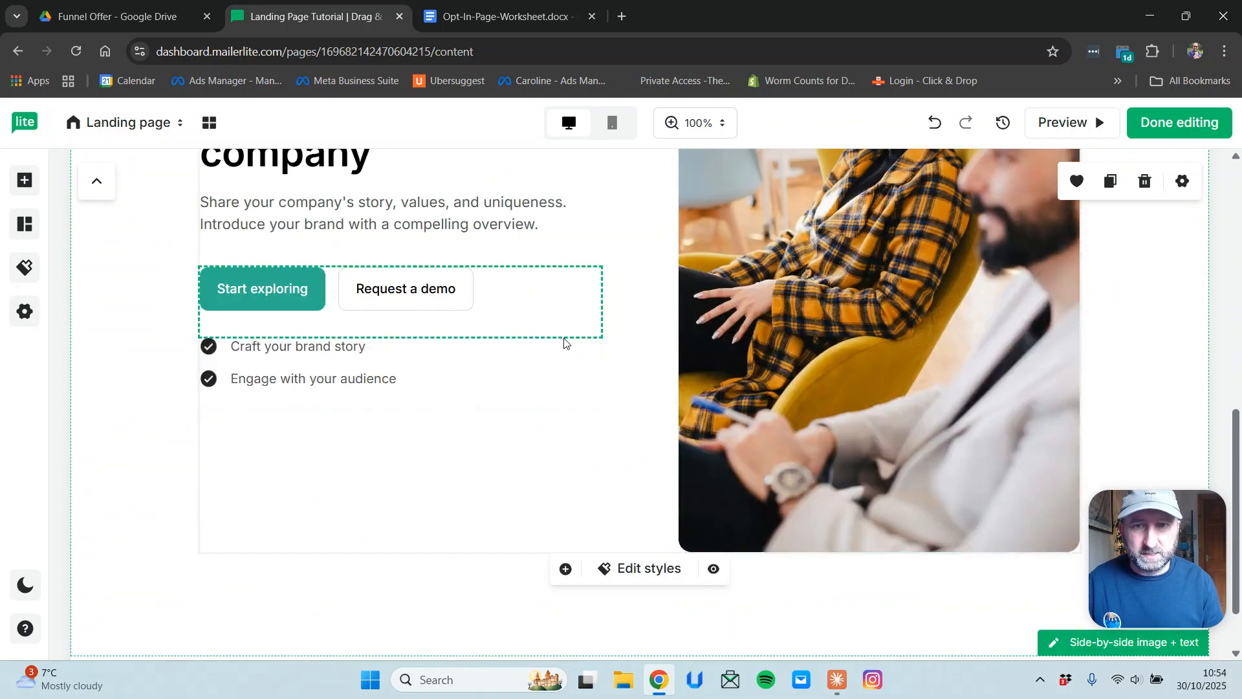
pyautogui.scroll(6, 565, 343)
pyautogui.scroll(-5, 814, 467)
pyautogui.scroll(7, 823, 415)
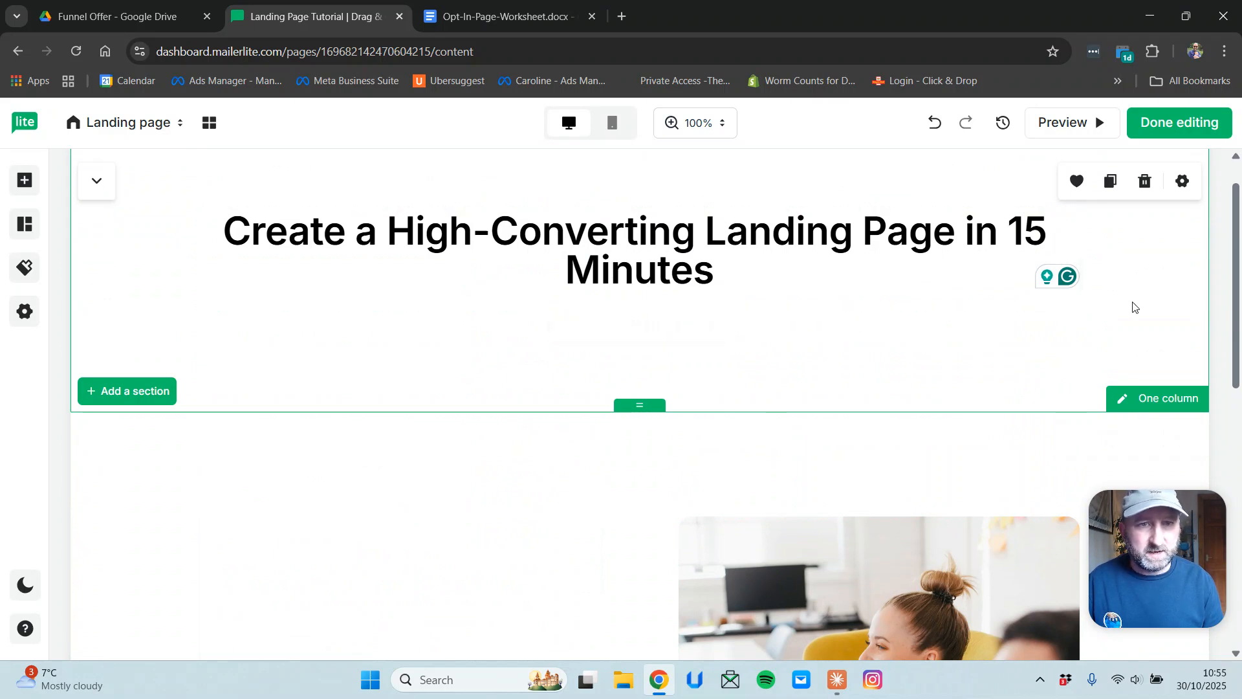
pyautogui.scroll(-3, 1164, 327)
pyautogui.scroll(3, 1165, 333)
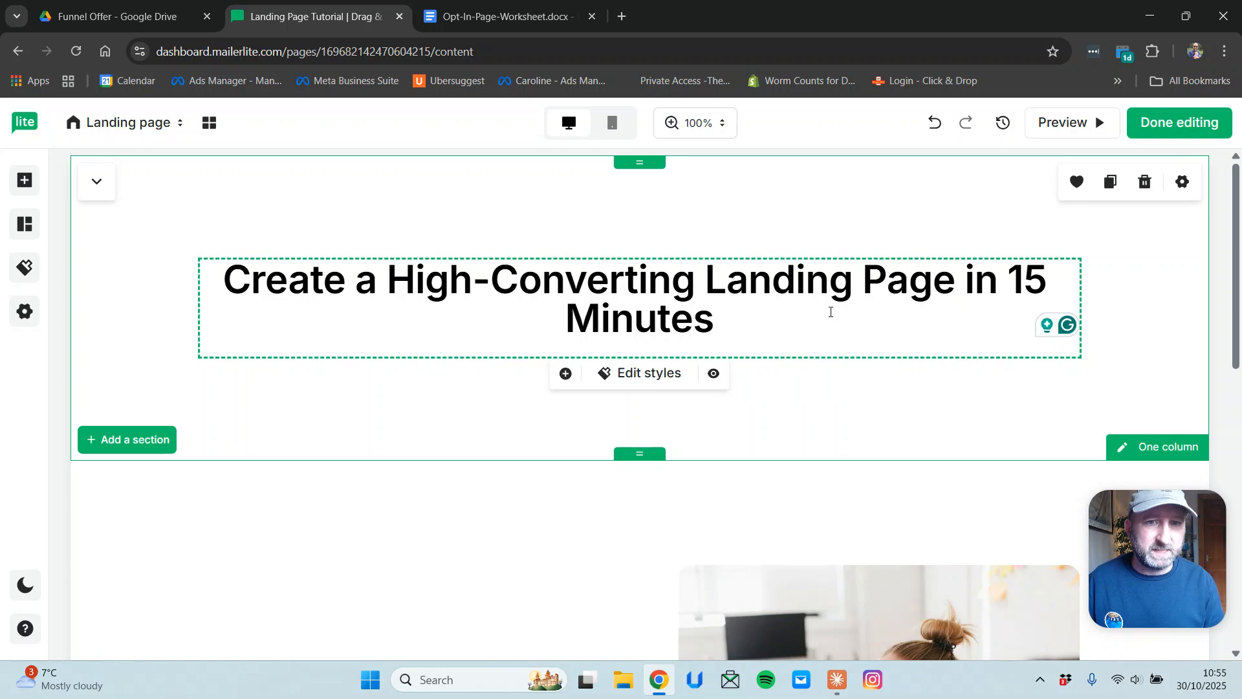
# Set the headline section's background colour to orange #f7b00a.
pyautogui.click(1183, 183)
pyautogui.click(1122, 237)
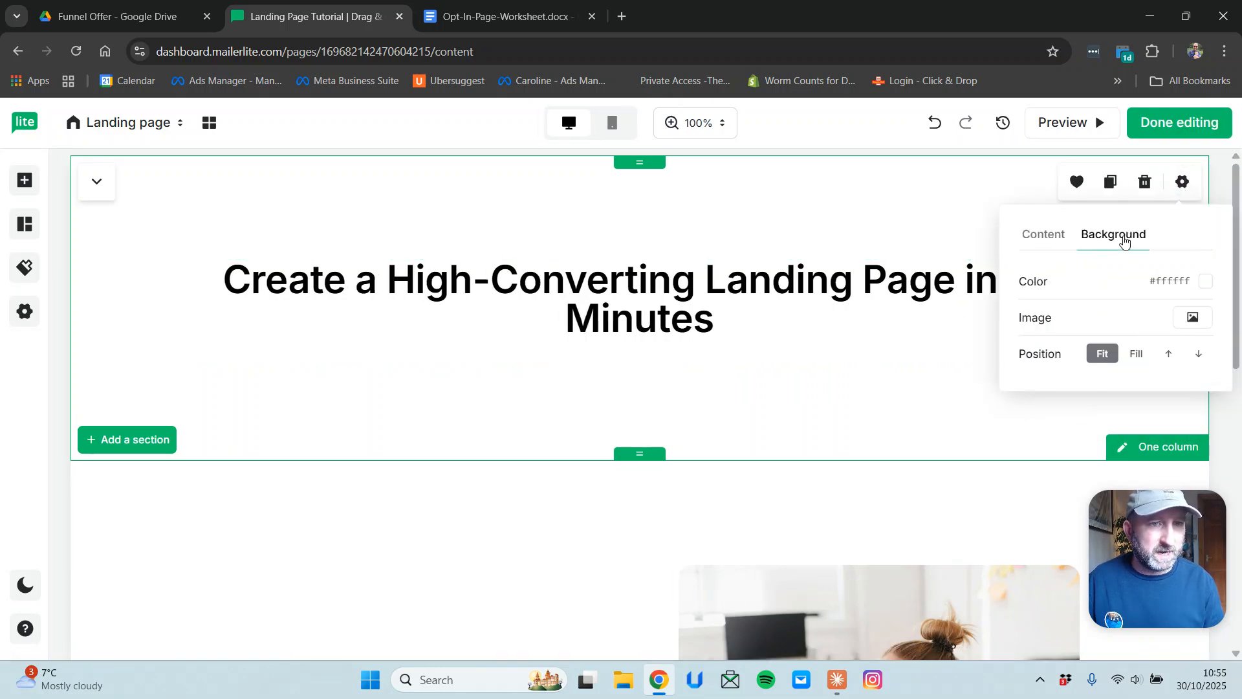
pyautogui.click(1207, 281)
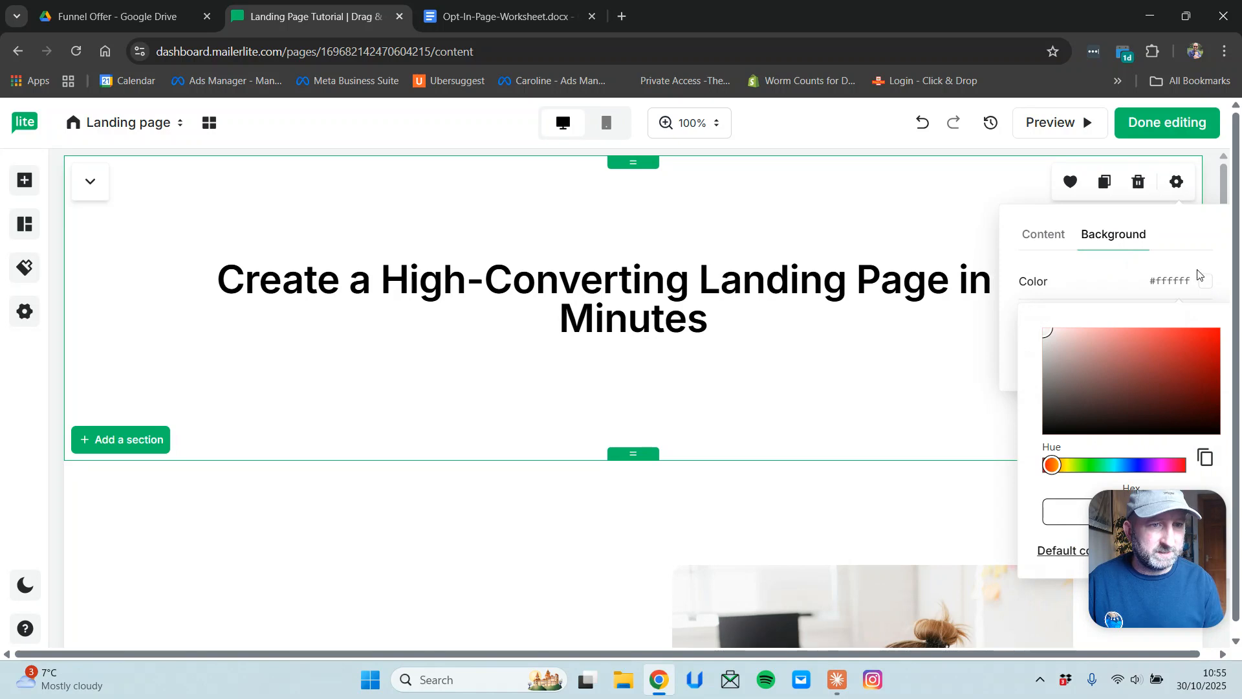
pyautogui.click(1068, 467)
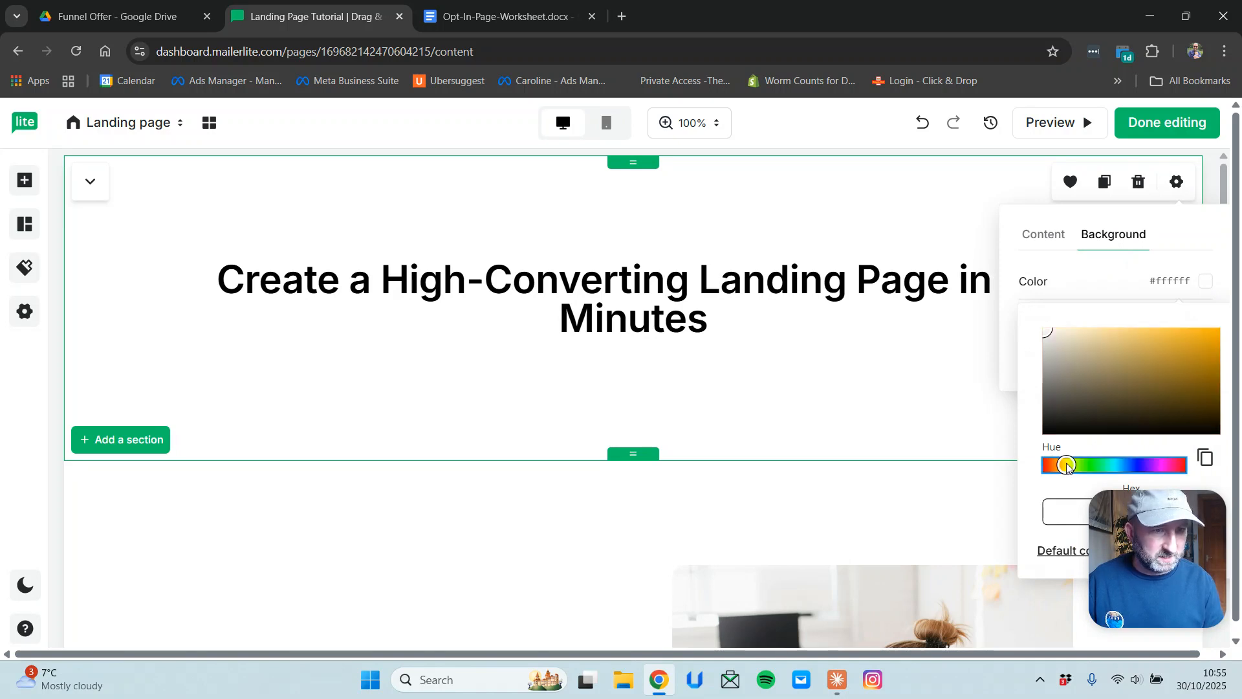
pyautogui.click(1212, 333)
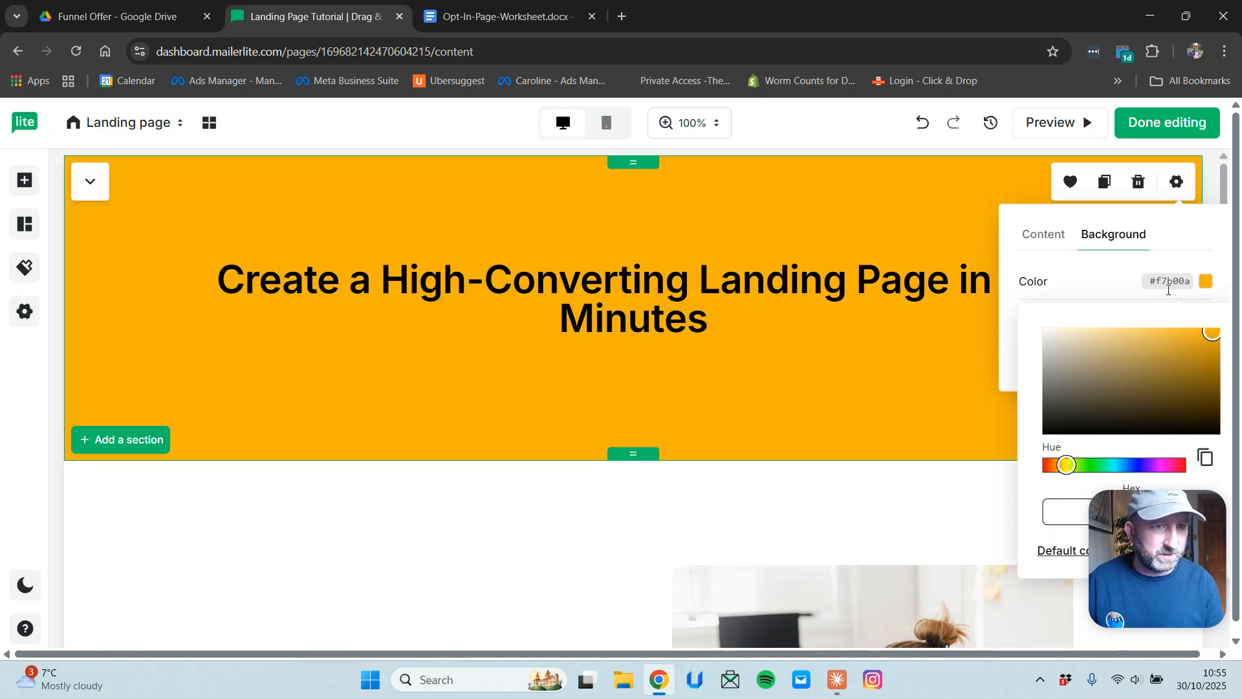
pyautogui.click(1170, 283)
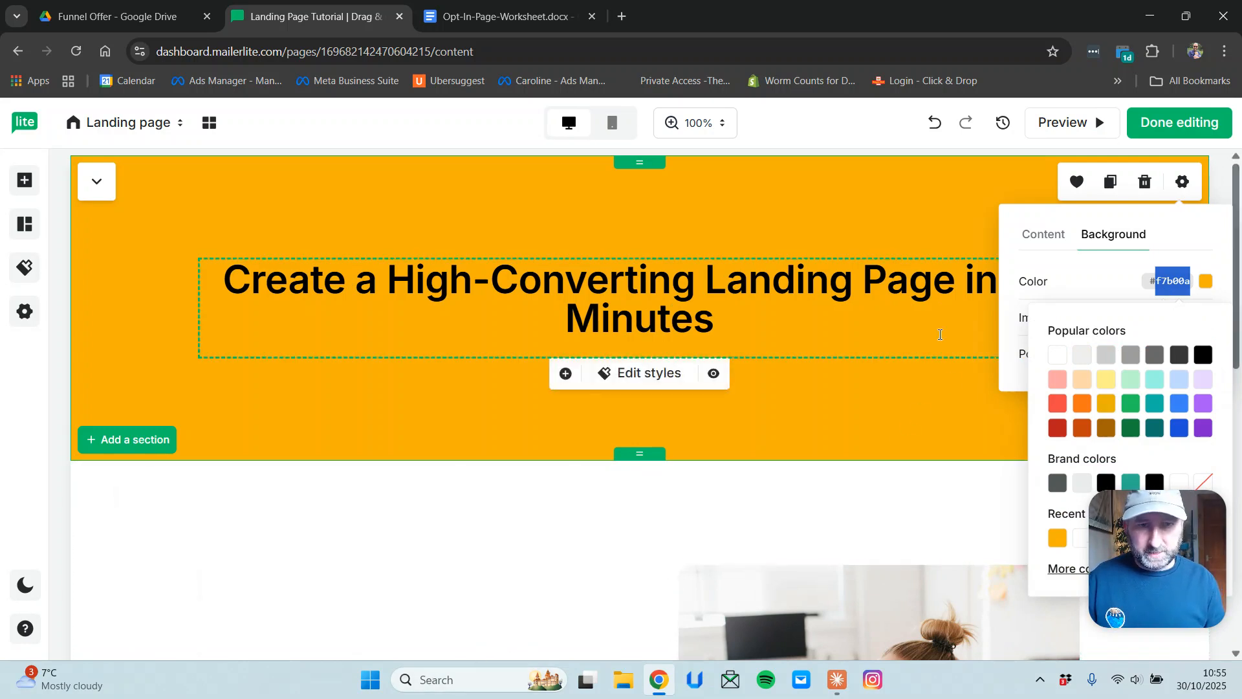
pyautogui.click(955, 411)
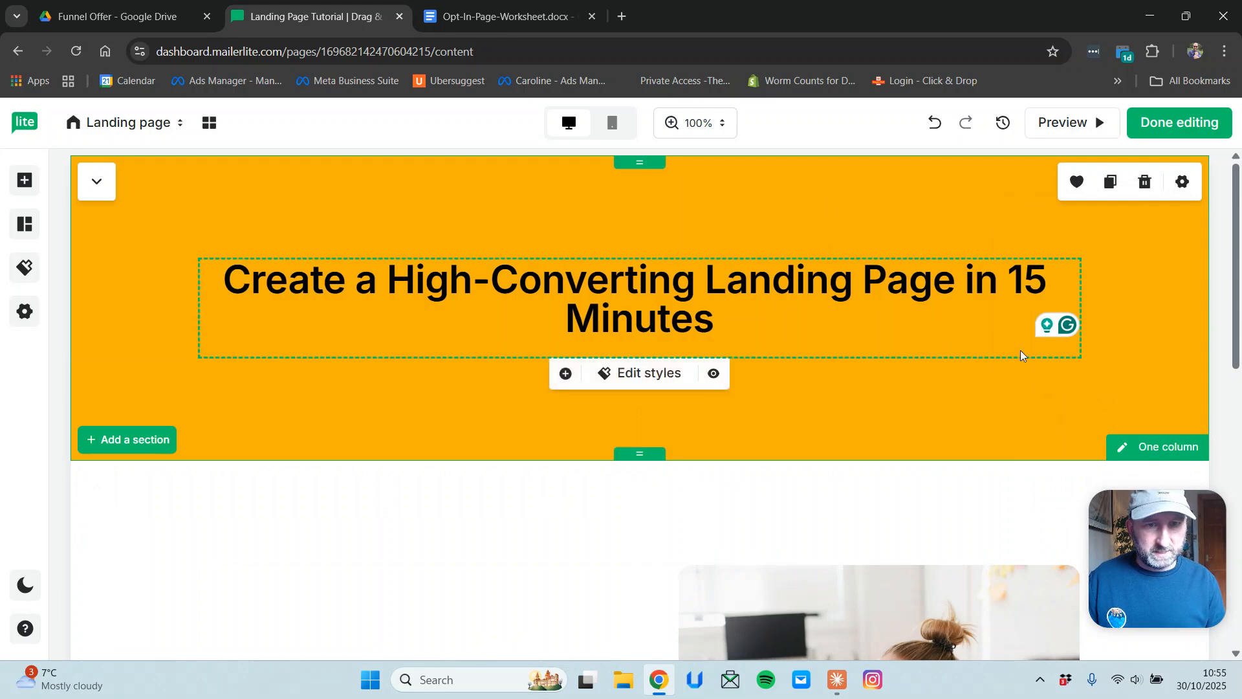
pyautogui.scroll(-2, 1017, 351)
pyautogui.scroll(2, 1026, 364)
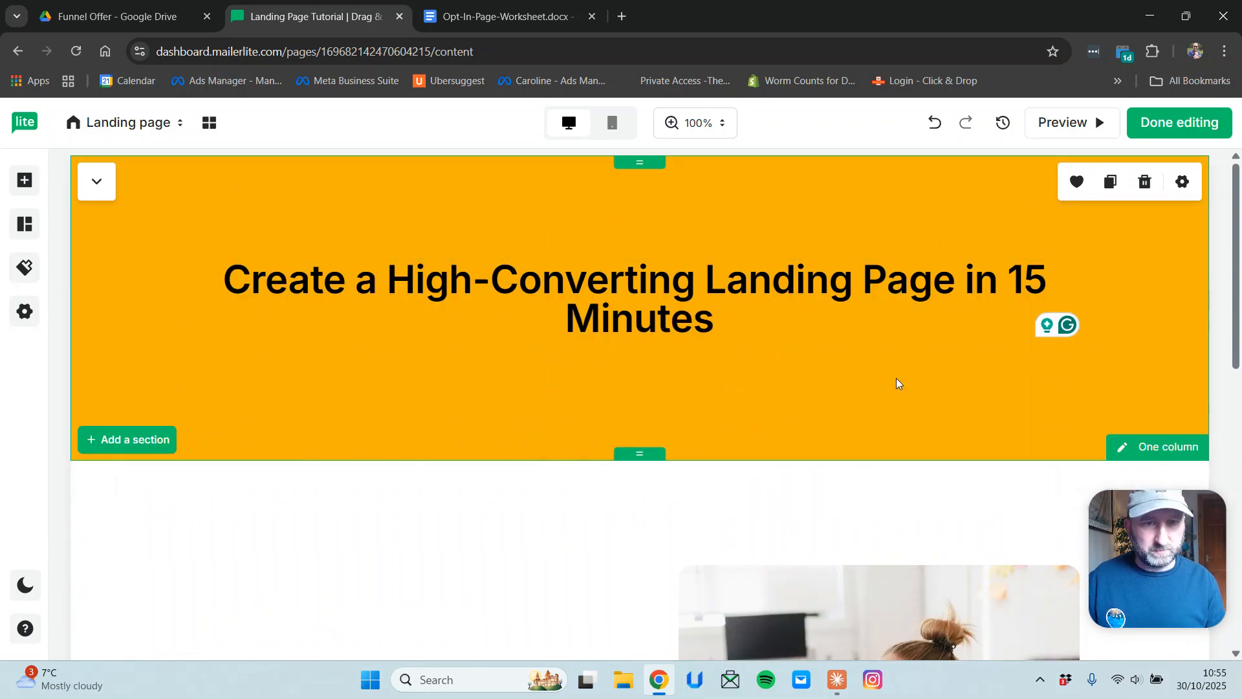
# Shorten the orange header, trim its top padding to 7.5, and add slight space above the hero.
pyautogui.moveTo(644, 452); pyautogui.dragTo(637, 353)
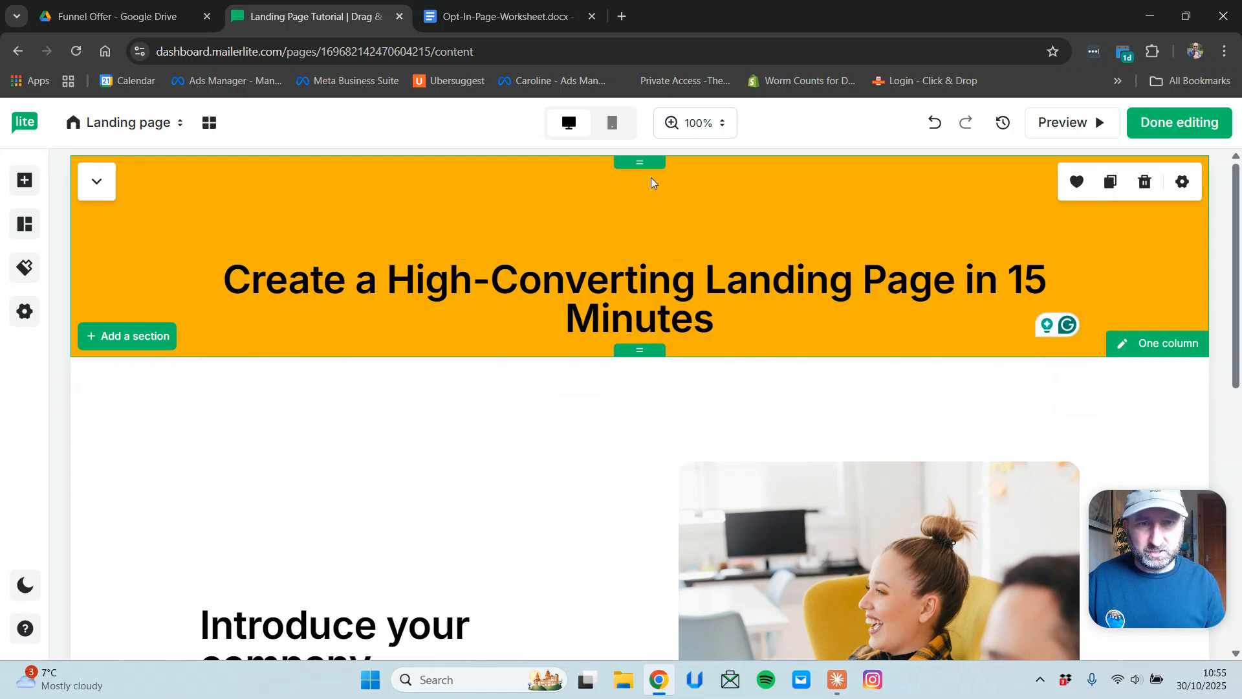
pyautogui.moveTo(644, 157); pyautogui.dragTo(634, 127)
pyautogui.click(790, 380)
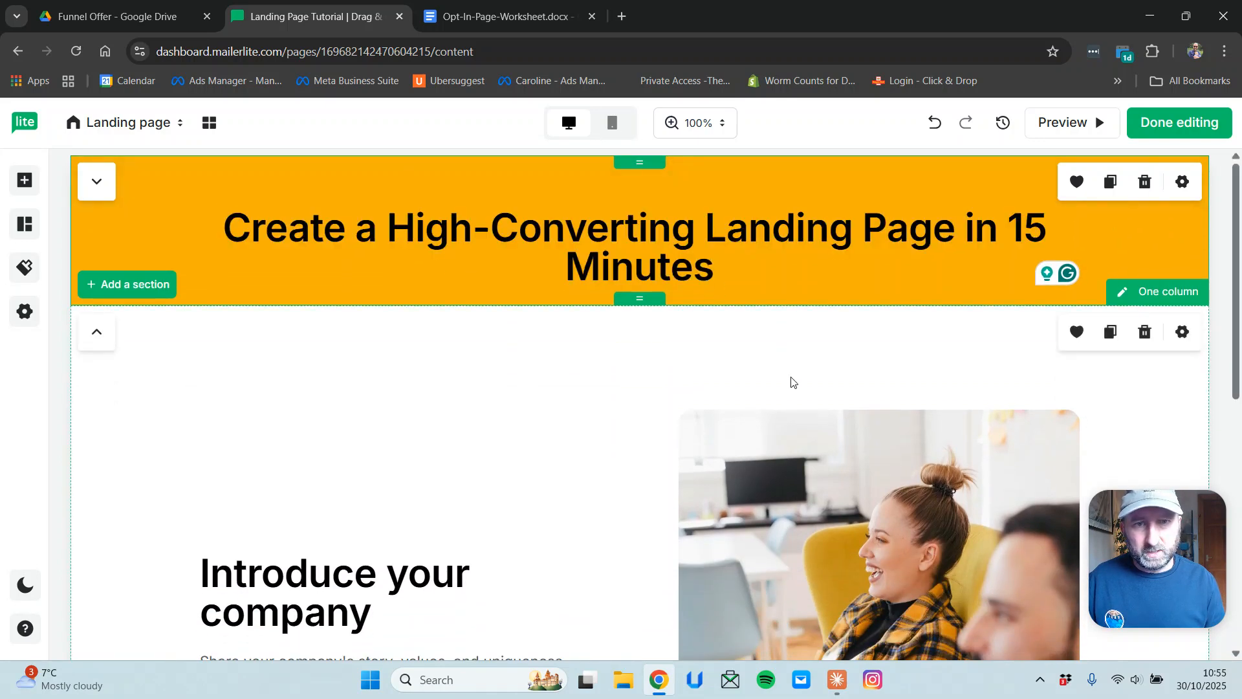
pyautogui.moveTo(638, 312); pyautogui.dragTo(640, 339)
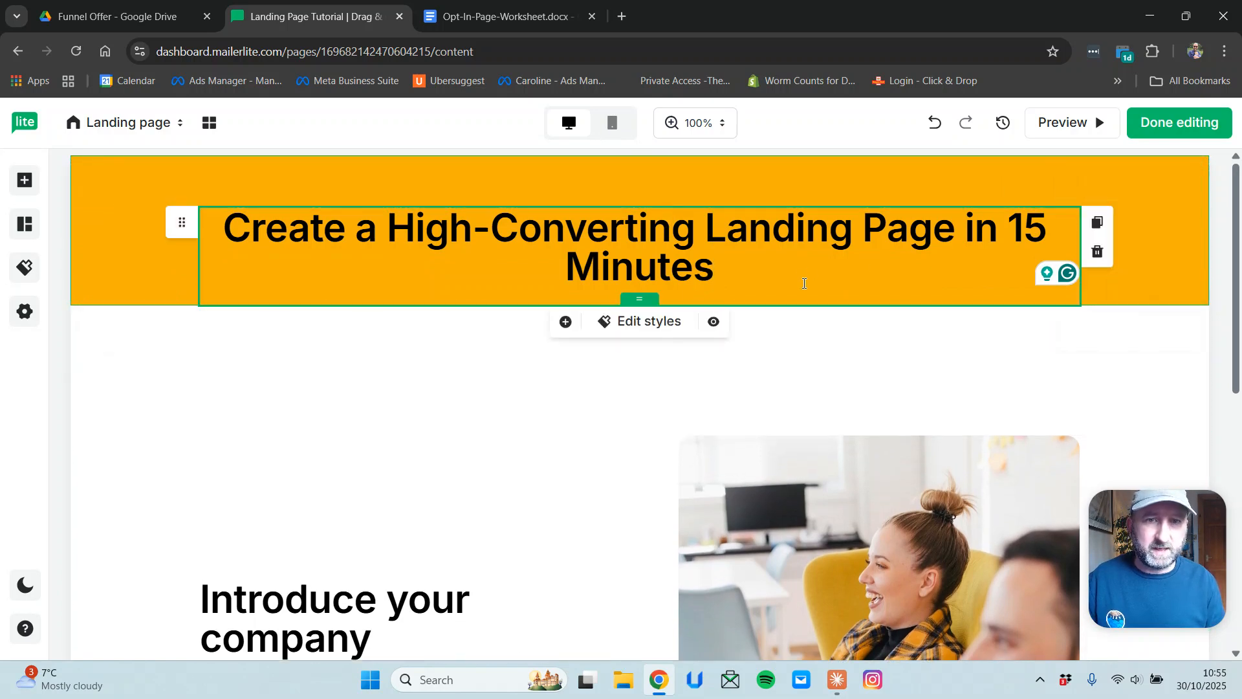
pyautogui.moveTo(639, 313)
pyautogui.mouseDown()
pyautogui.moveTo(639, 355)
pyautogui.moveTo(640, 312)
pyautogui.mouseUp()
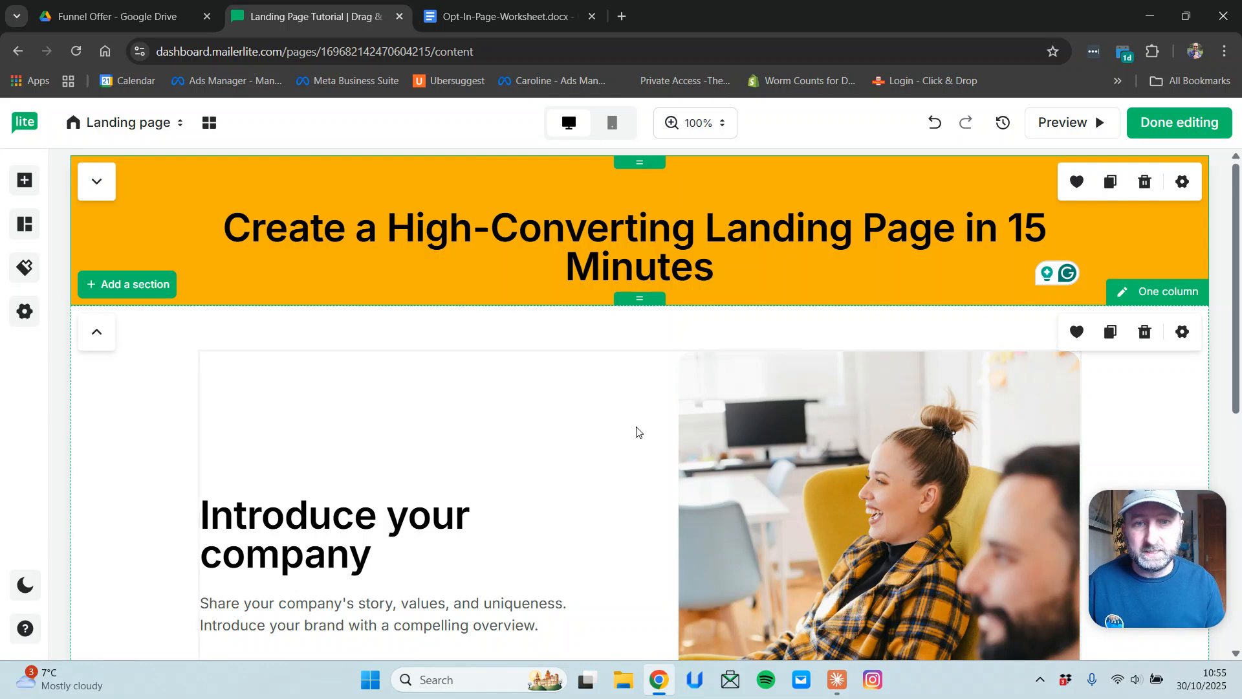
# Select the hero's two-button row (Start exploring, Request a demo) and delete it.
pyautogui.scroll(-4, 590, 484)
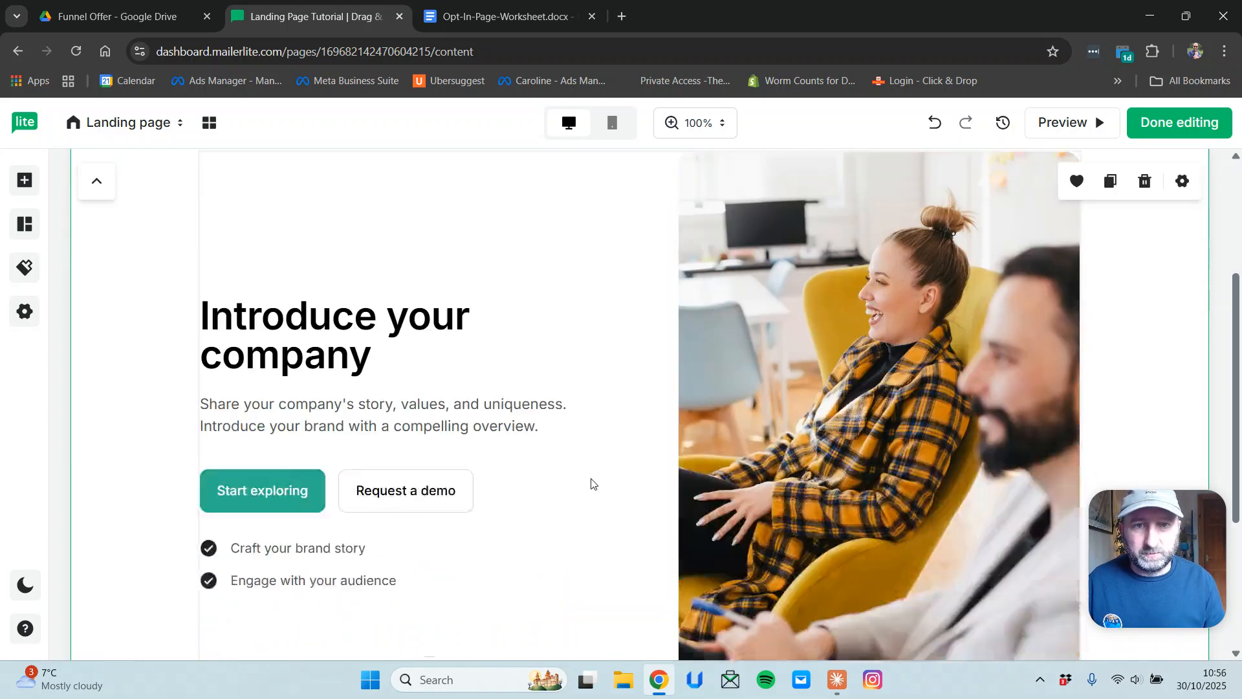
pyautogui.scroll(4, 582, 511)
pyautogui.scroll(-5, 585, 533)
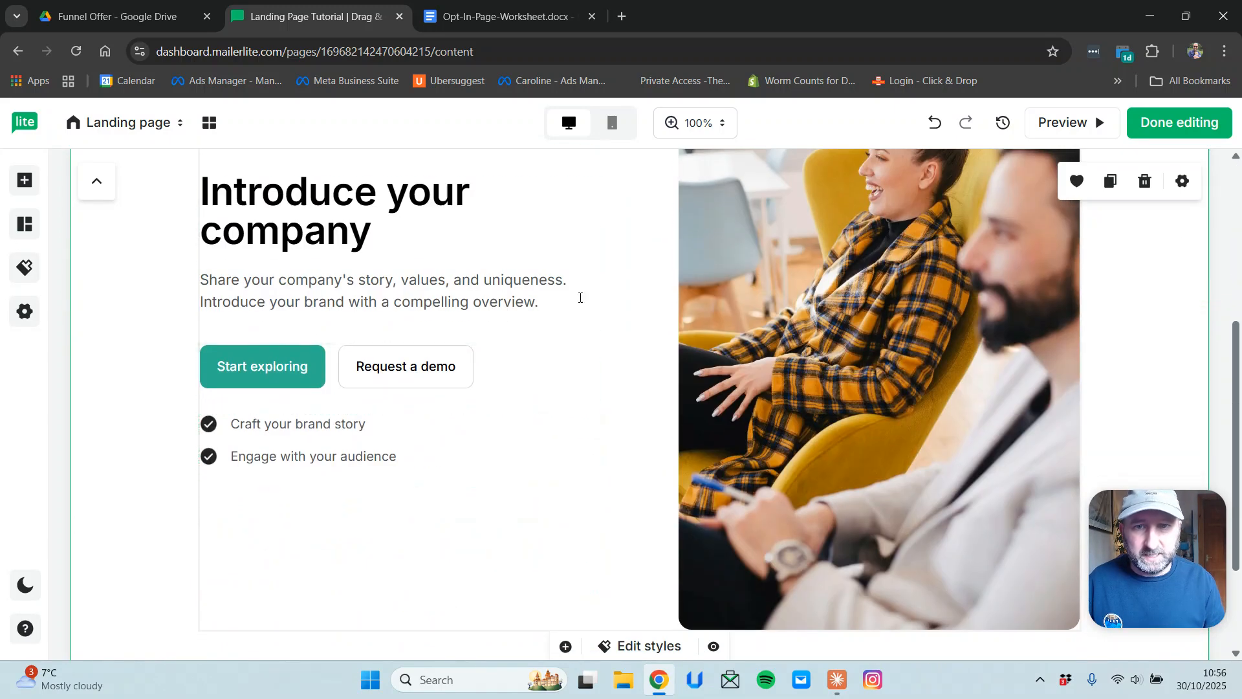
pyautogui.click(539, 391)
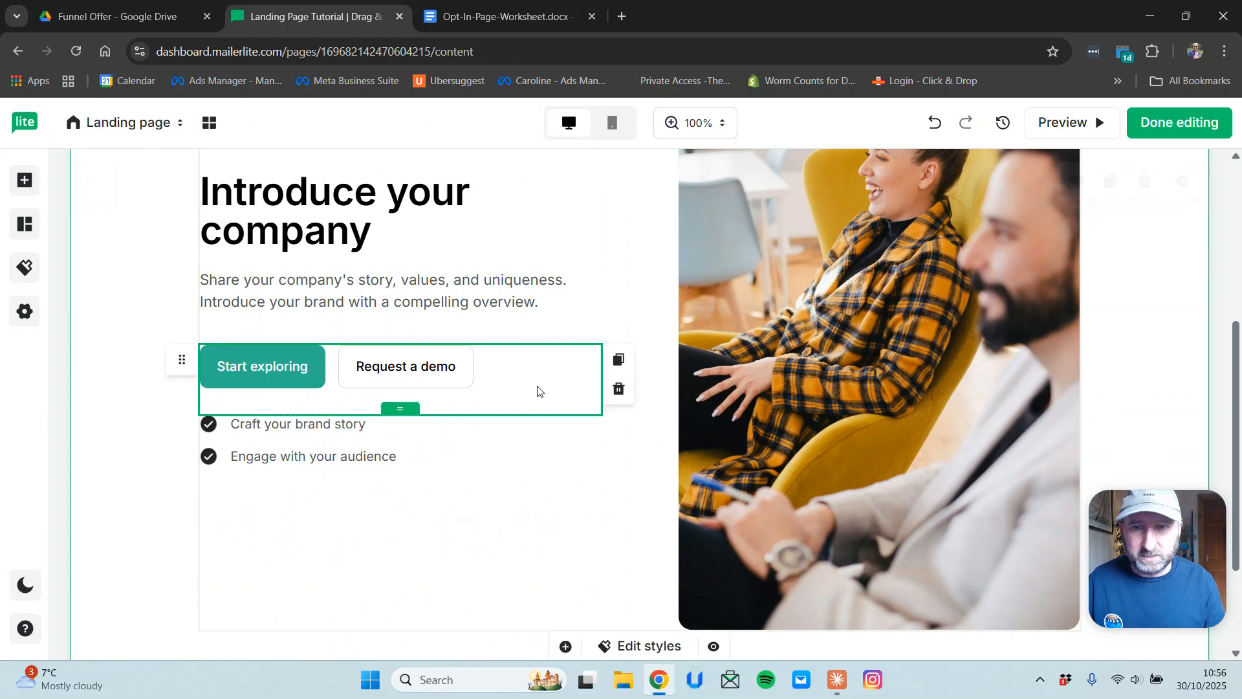
pyautogui.click(618, 389)
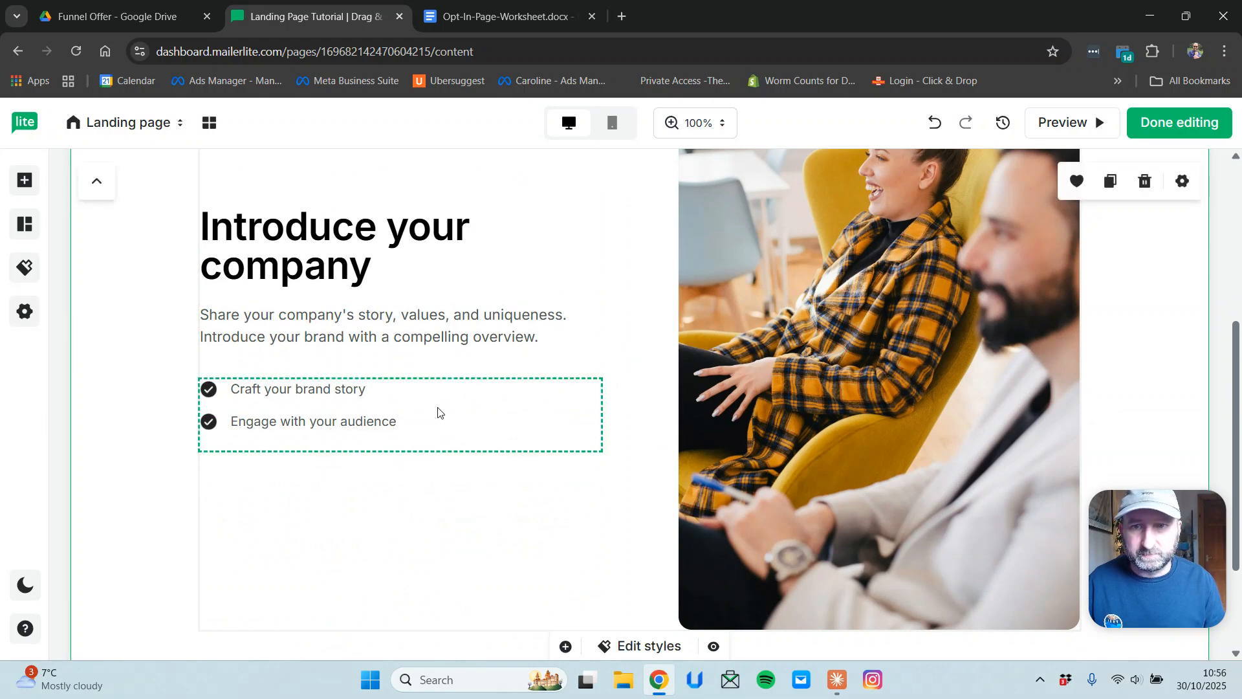
pyautogui.scroll(-3, 444, 416)
pyautogui.scroll(7, 825, 585)
# Replace the hero image with the SOS Toolkit for Mums cover, NEw.png, from the File manager.
pyautogui.click(805, 584)
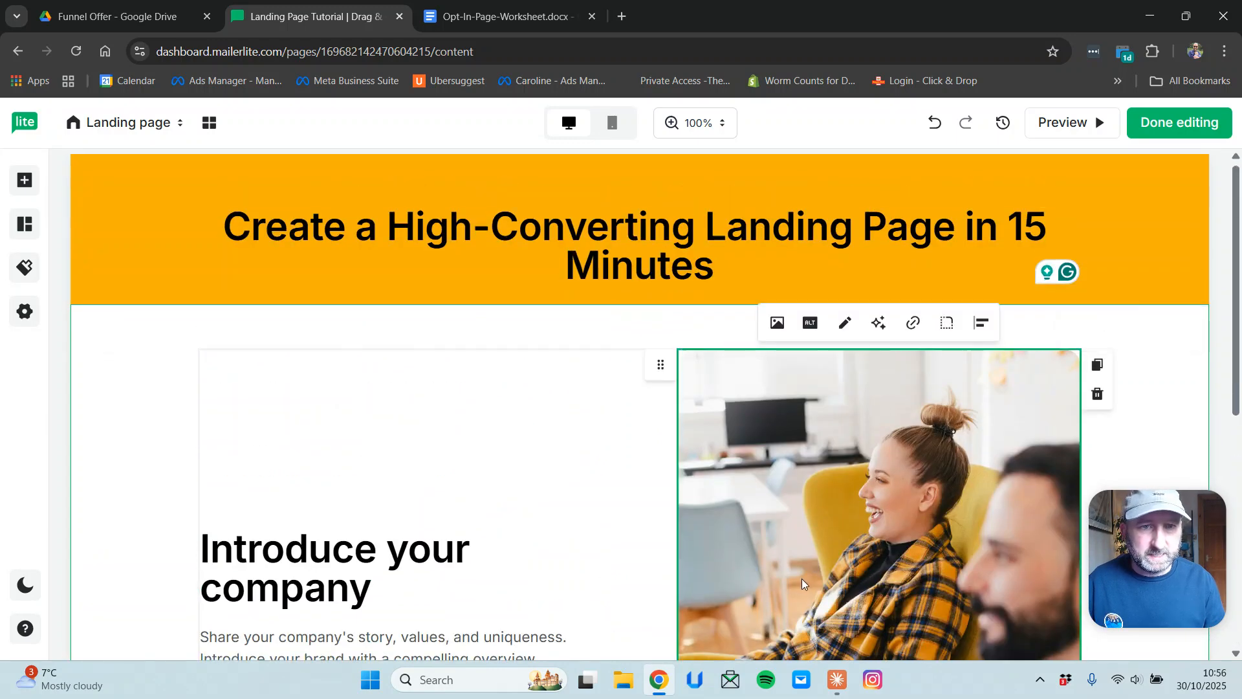
pyautogui.scroll(-3, 802, 583)
pyautogui.scroll(-3, 828, 437)
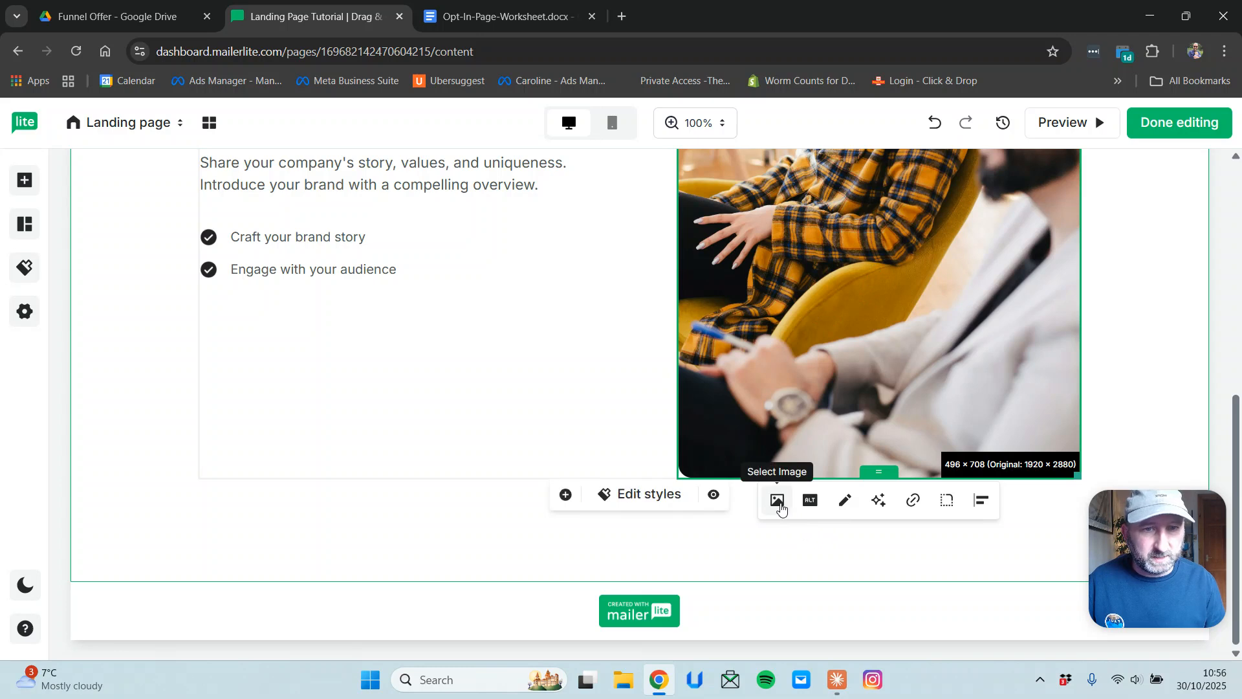
pyautogui.click(778, 501)
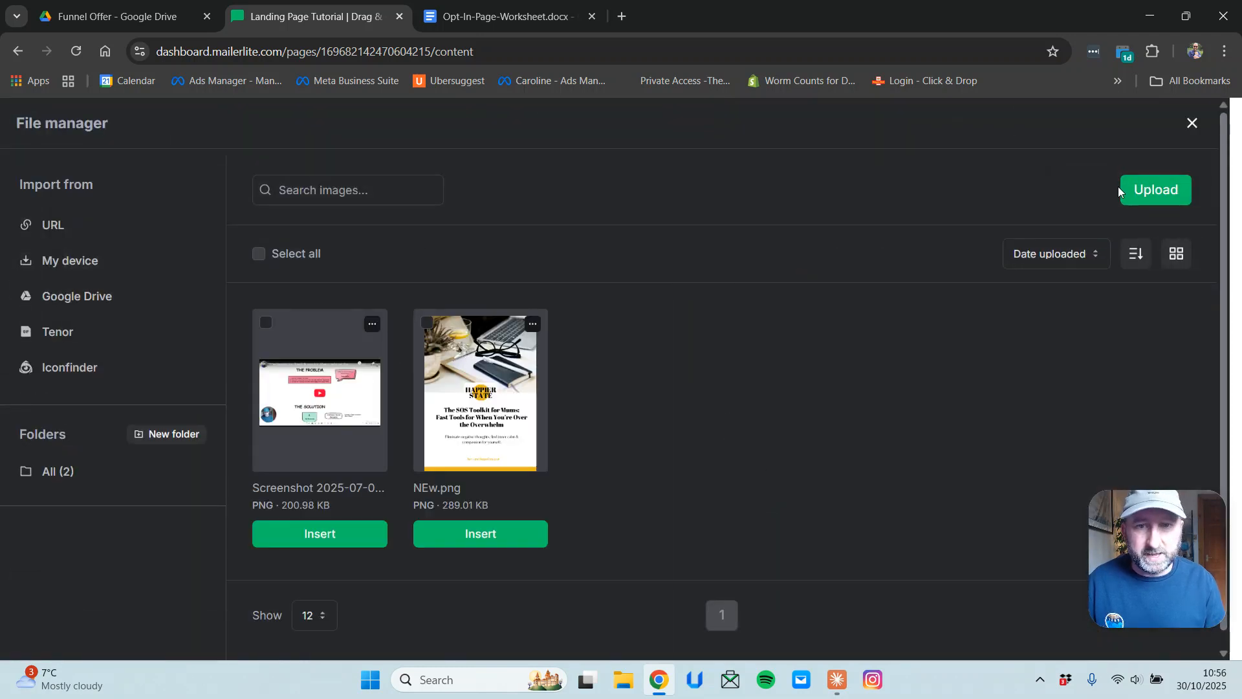
pyautogui.click(496, 547)
pyautogui.scroll(3, 869, 389)
pyautogui.scroll(2, 869, 386)
pyautogui.scroll(-2, 871, 384)
pyautogui.scroll(3, 871, 383)
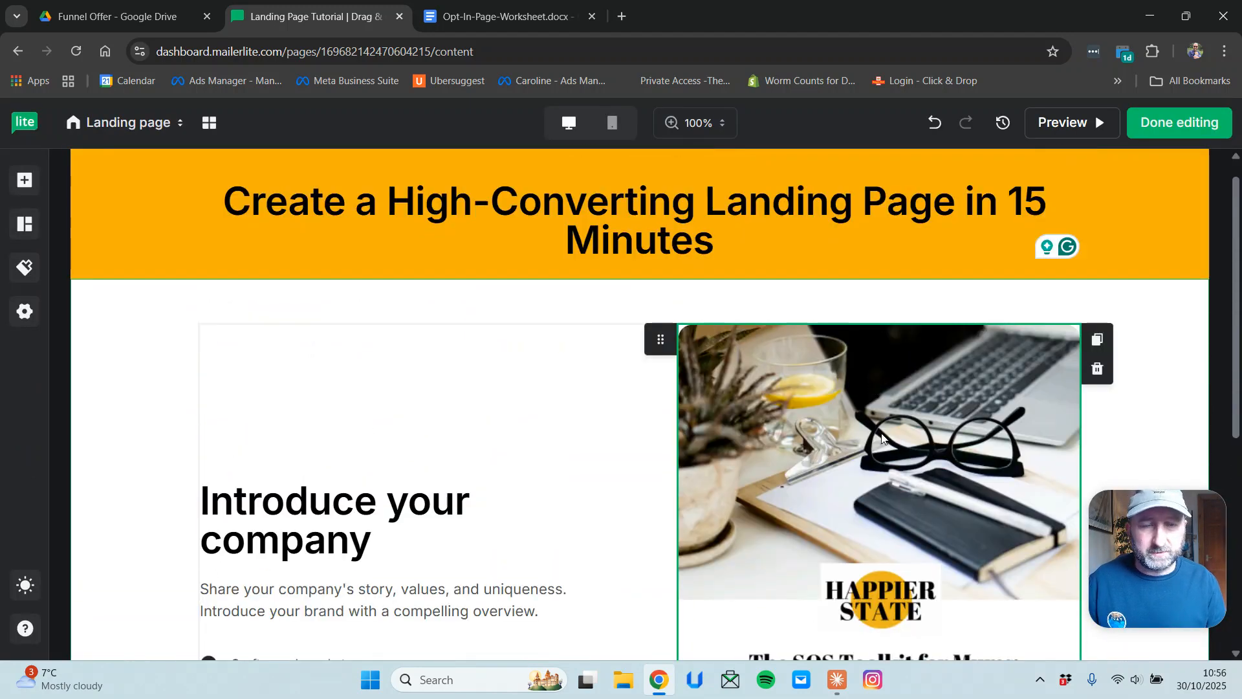
# Shrink the toolkit cover image to 329 × 456.
pyautogui.scroll(-3, 885, 438)
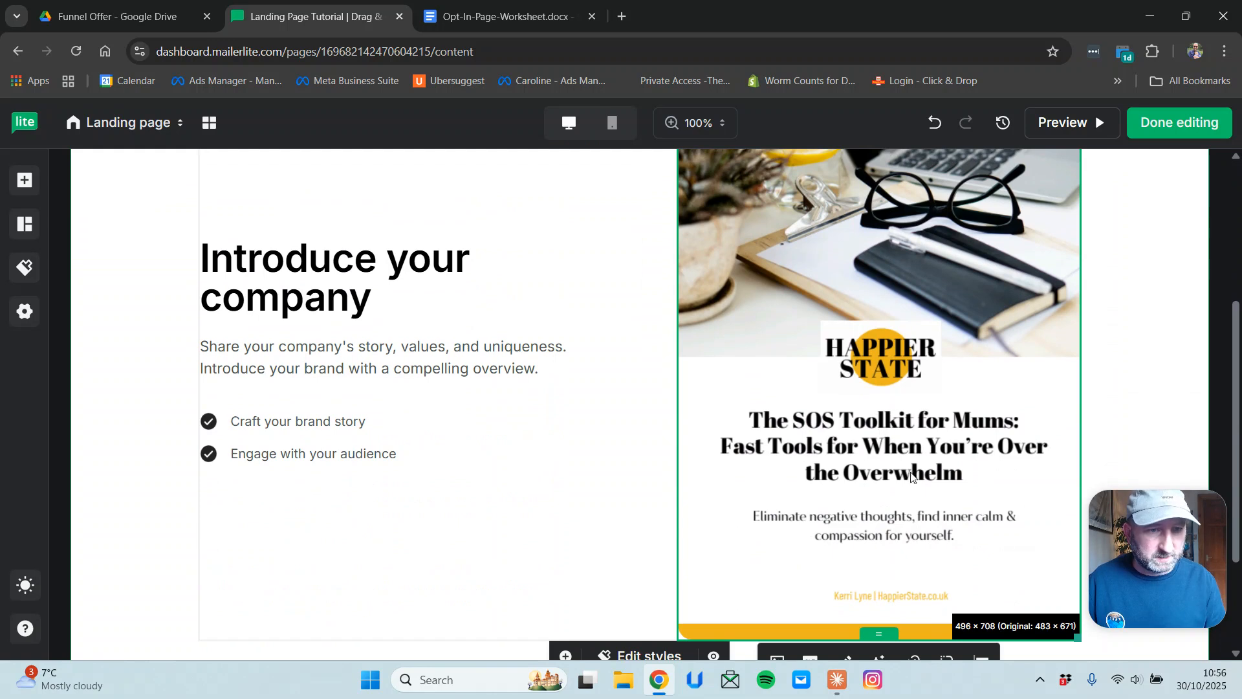
pyautogui.moveTo(1076, 638); pyautogui.dragTo(1038, 618)
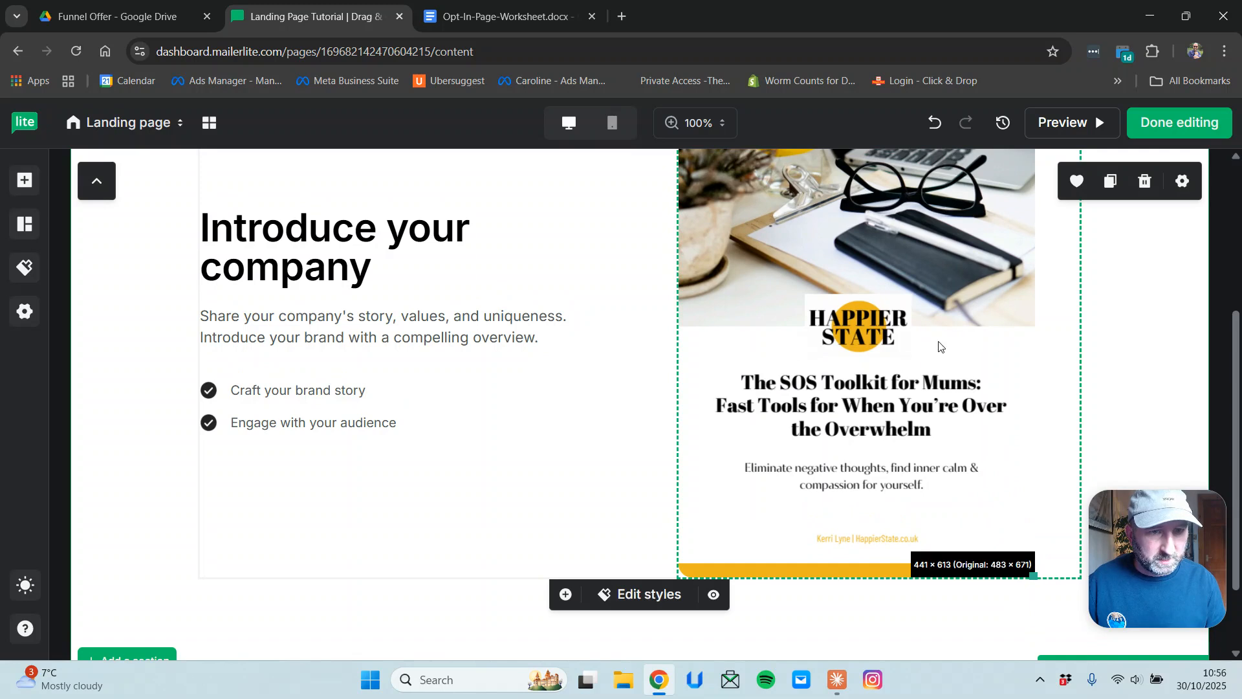
pyautogui.moveTo(1033, 575); pyautogui.dragTo(947, 477)
# Tighten the top and bottom padding around the orange header heading.
pyautogui.scroll(4, 950, 476)
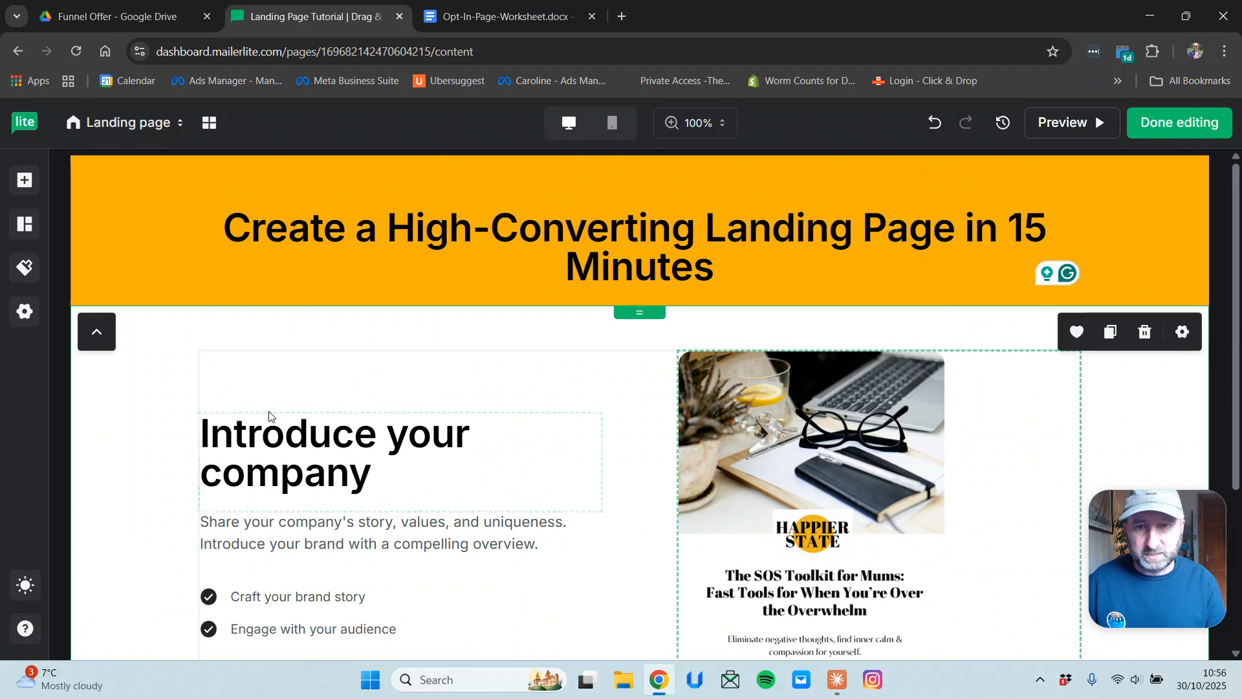
pyautogui.moveTo(641, 312)
pyautogui.mouseDown()
pyautogui.moveTo(642, 336)
pyautogui.moveTo(642, 293)
pyautogui.mouseUp()
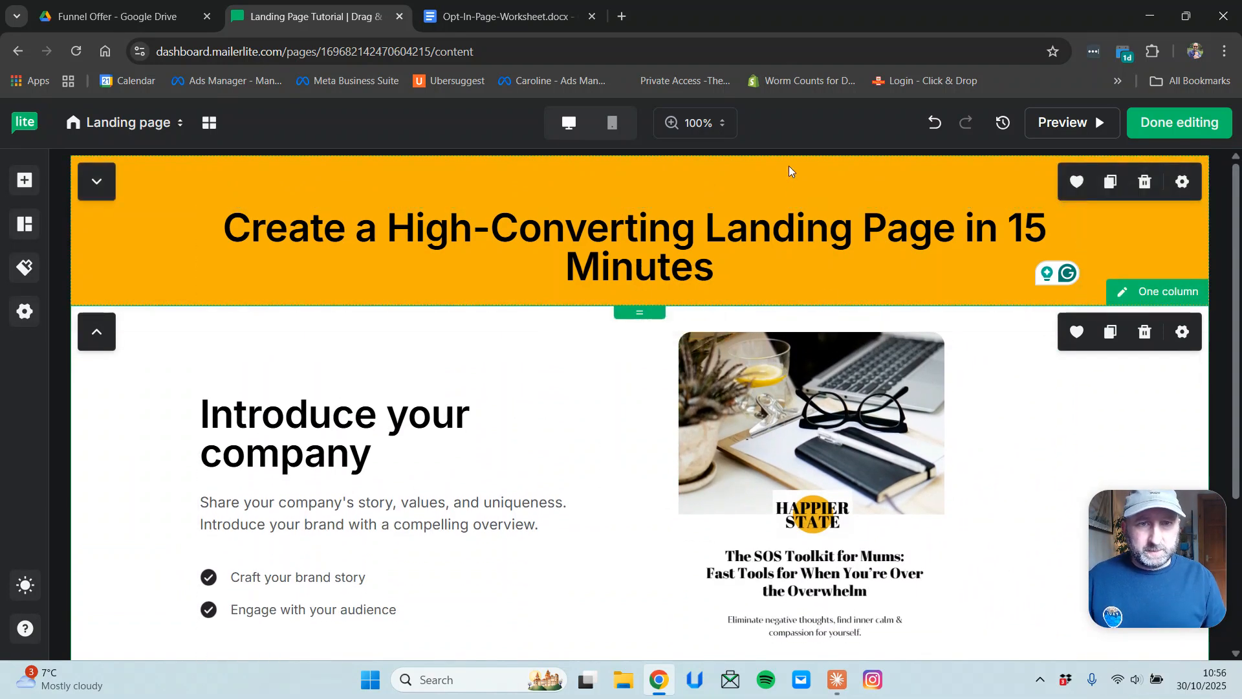
pyautogui.moveTo(641, 162)
pyautogui.mouseDown()
pyautogui.moveTo(642, 182)
pyautogui.moveTo(640, 156)
pyautogui.mouseUp()
pyautogui.moveTo(641, 293); pyautogui.dragTo(643, 309)
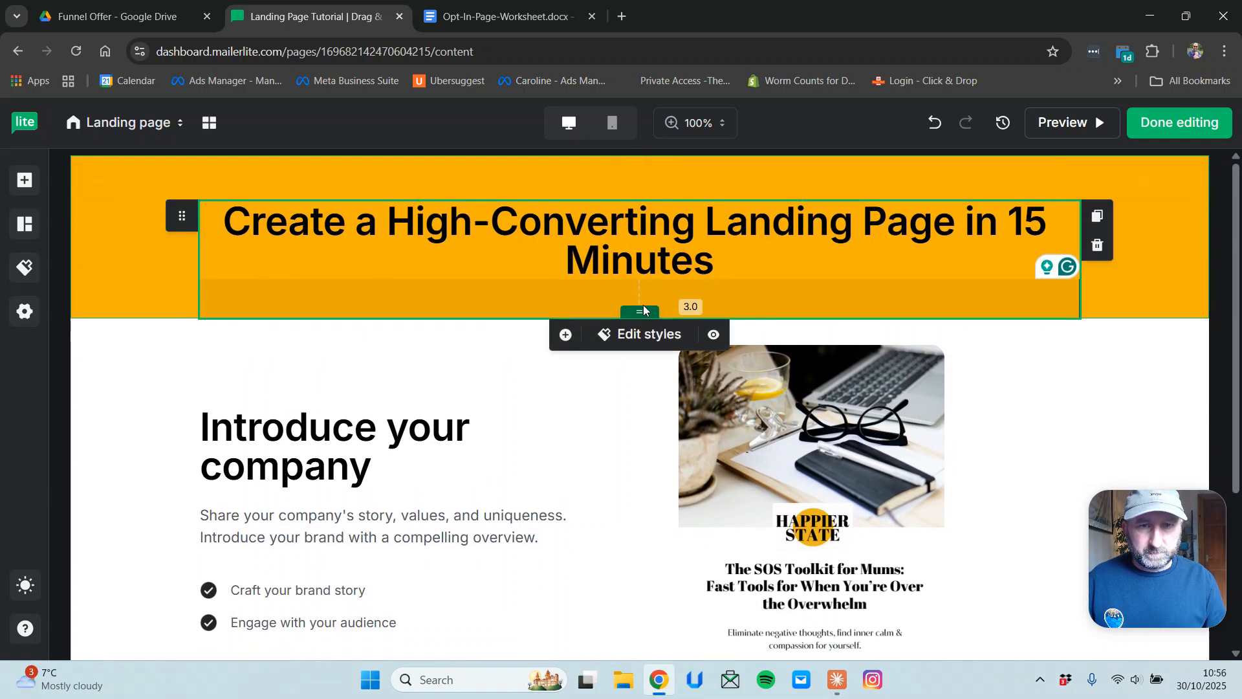
pyautogui.click(1187, 312)
pyautogui.scroll(-2, 616, 427)
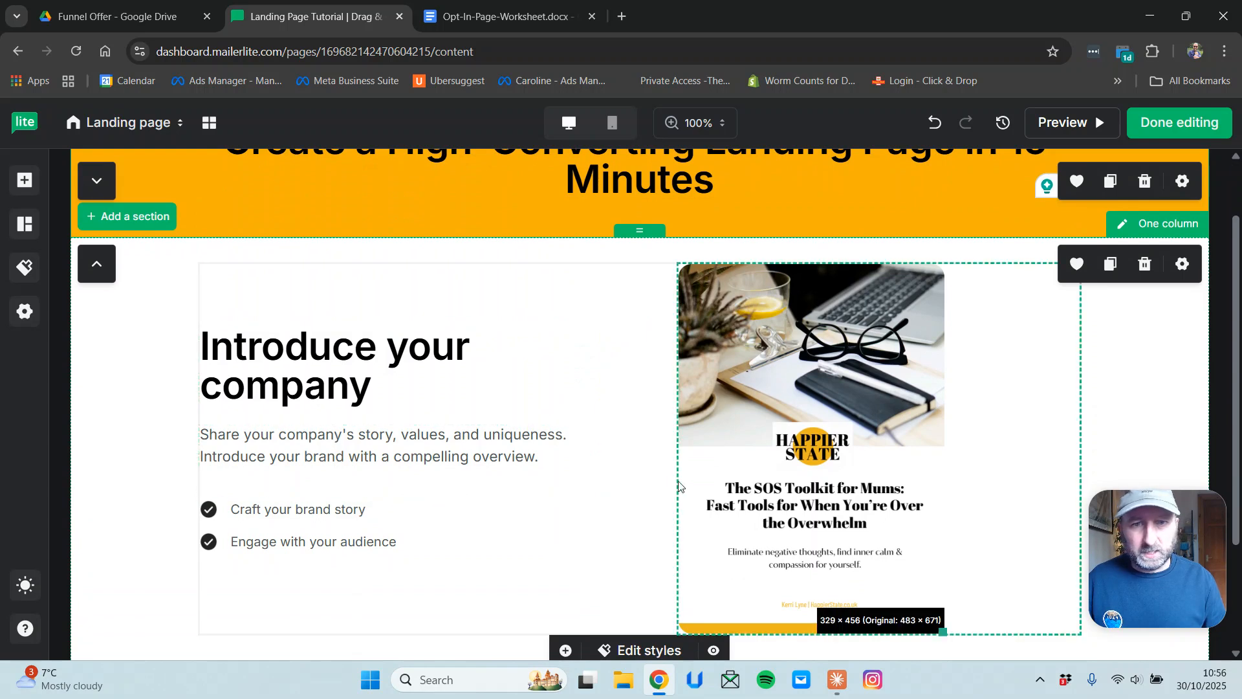
pyautogui.scroll(-3, 841, 362)
pyautogui.click(839, 354)
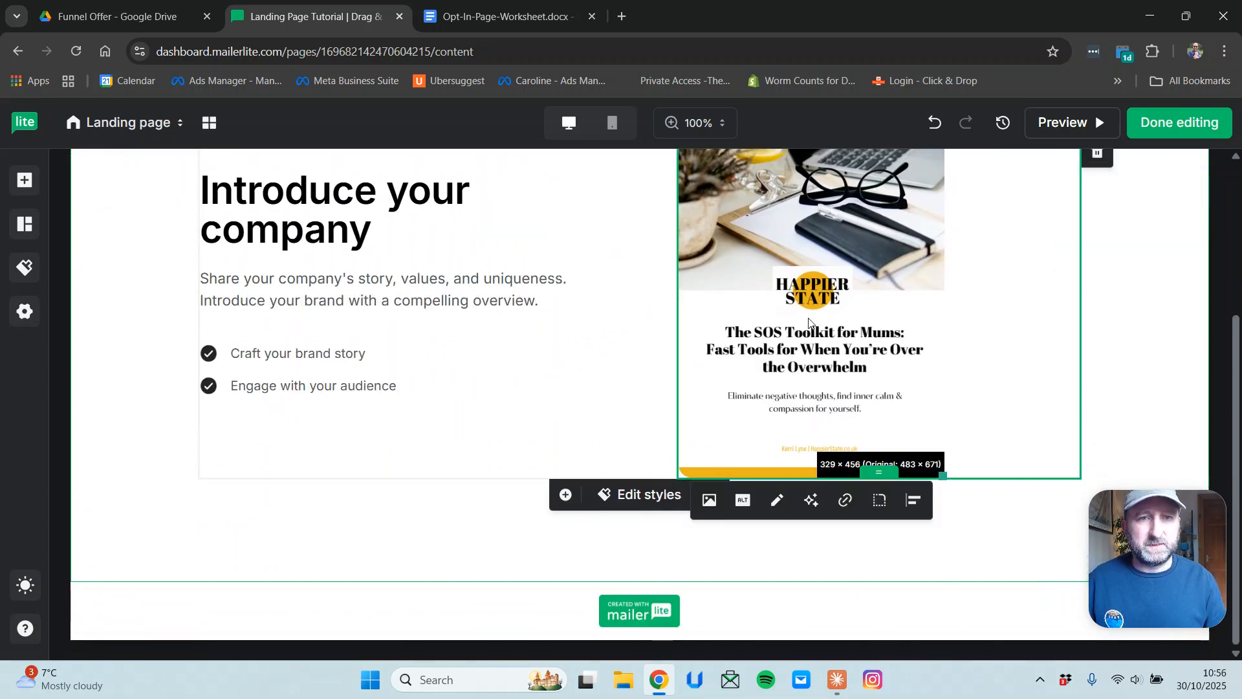
pyautogui.scroll(3, 854, 287)
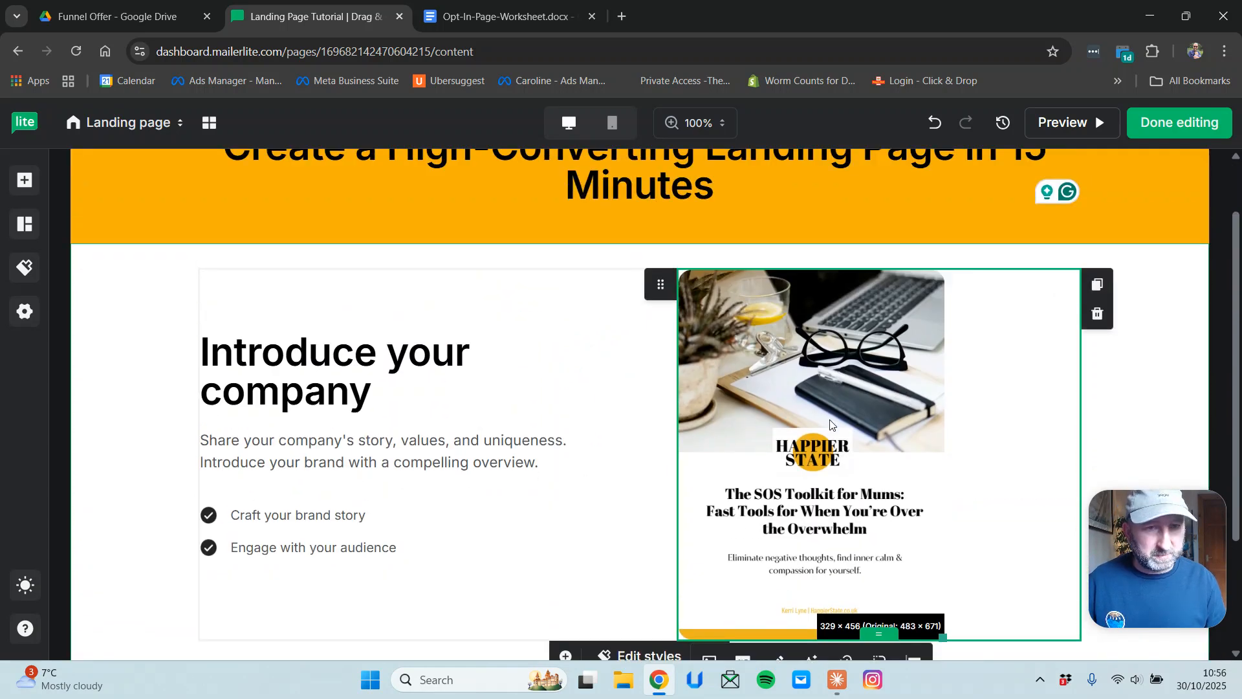
pyautogui.scroll(1, 682, 244)
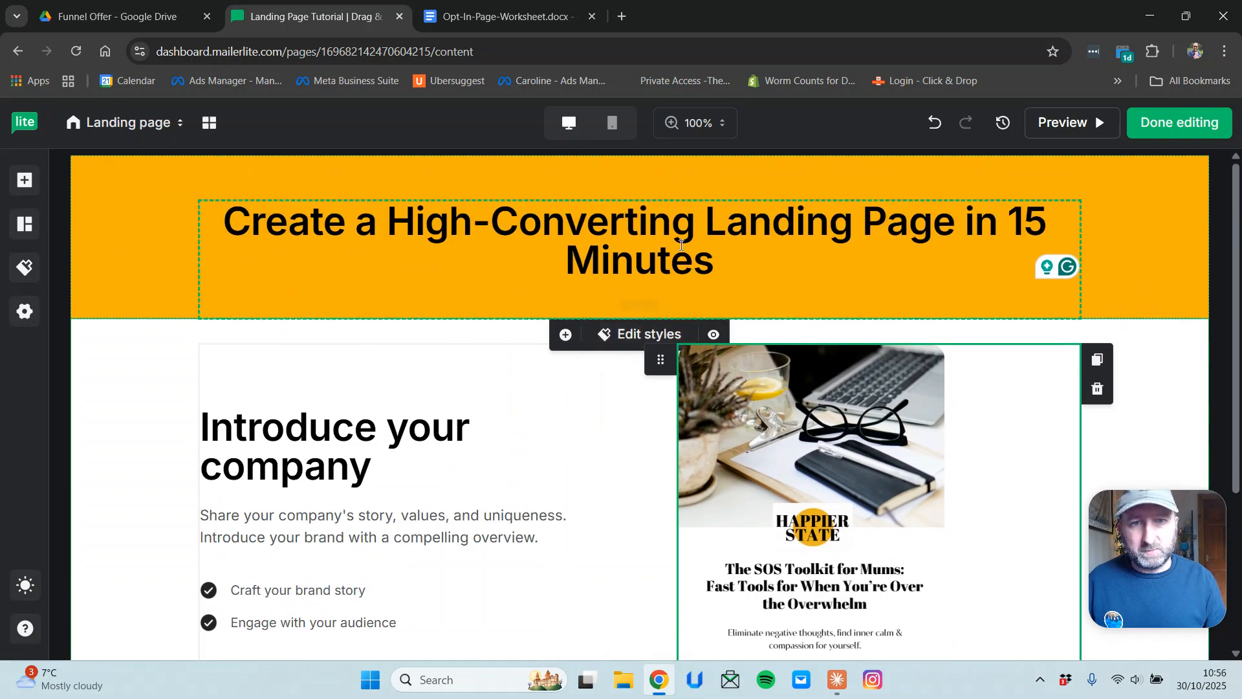
pyautogui.scroll(-3, 754, 369)
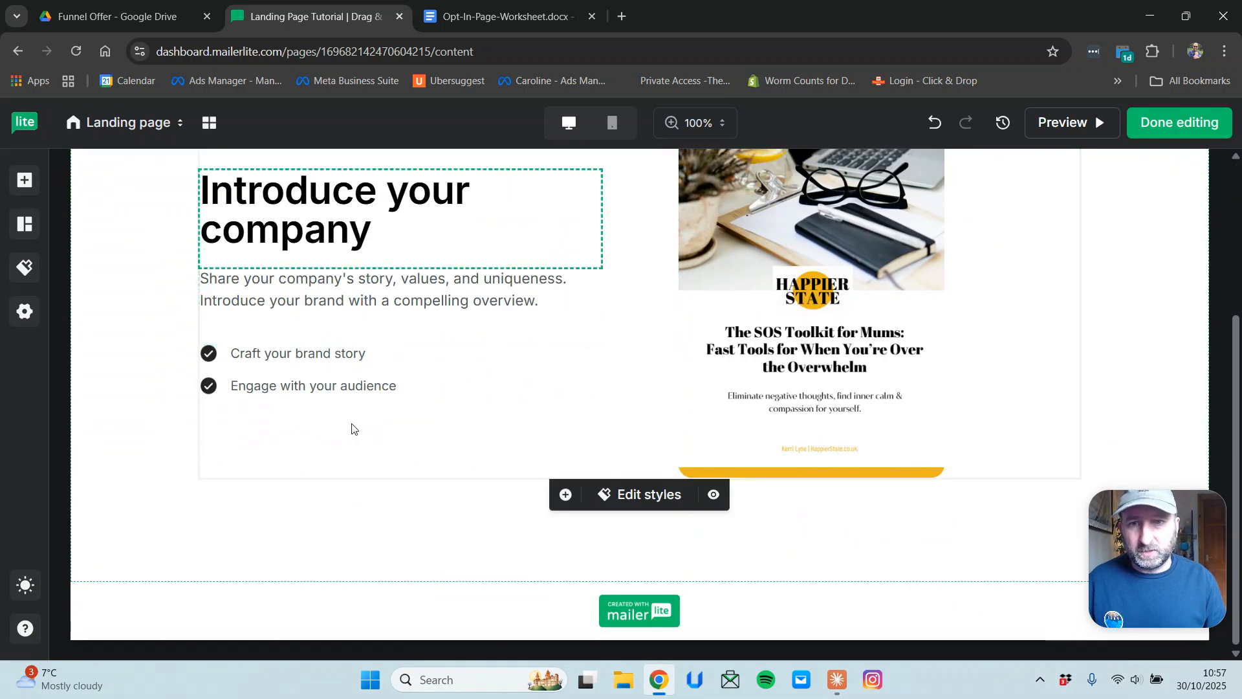
# Add a Simple content 1 section with About Us heading, text and two buttons below the hero.
pyautogui.click(861, 512)
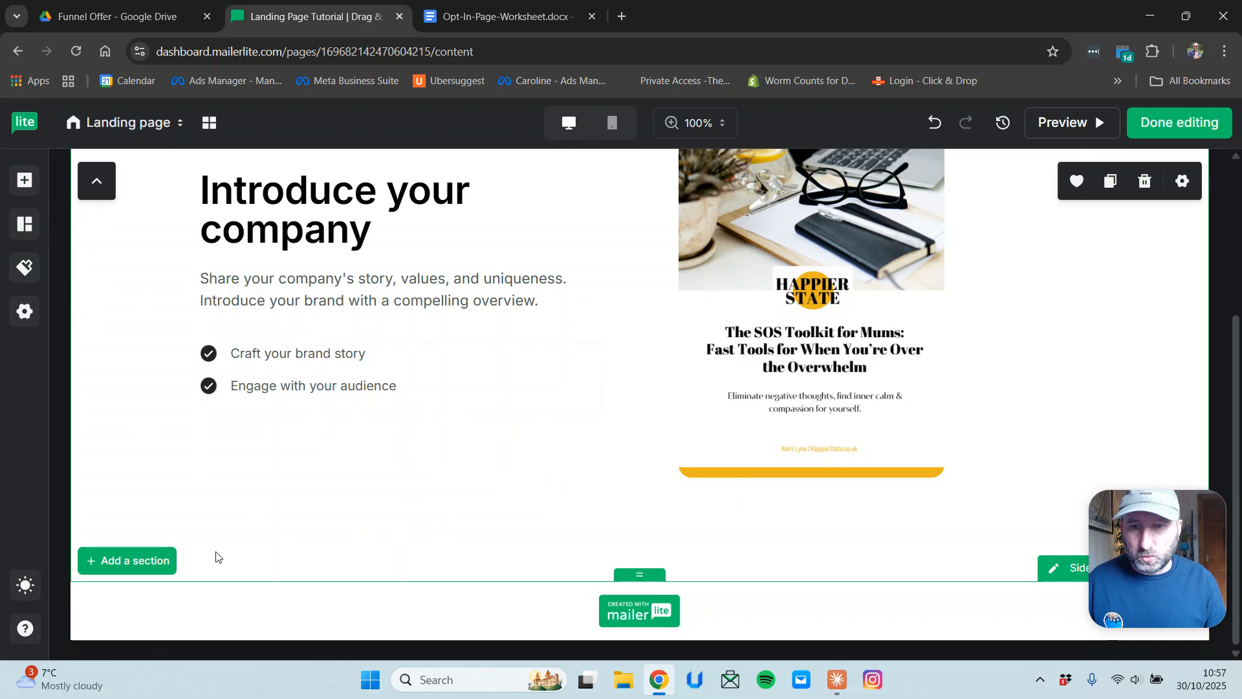
pyautogui.click(26, 231)
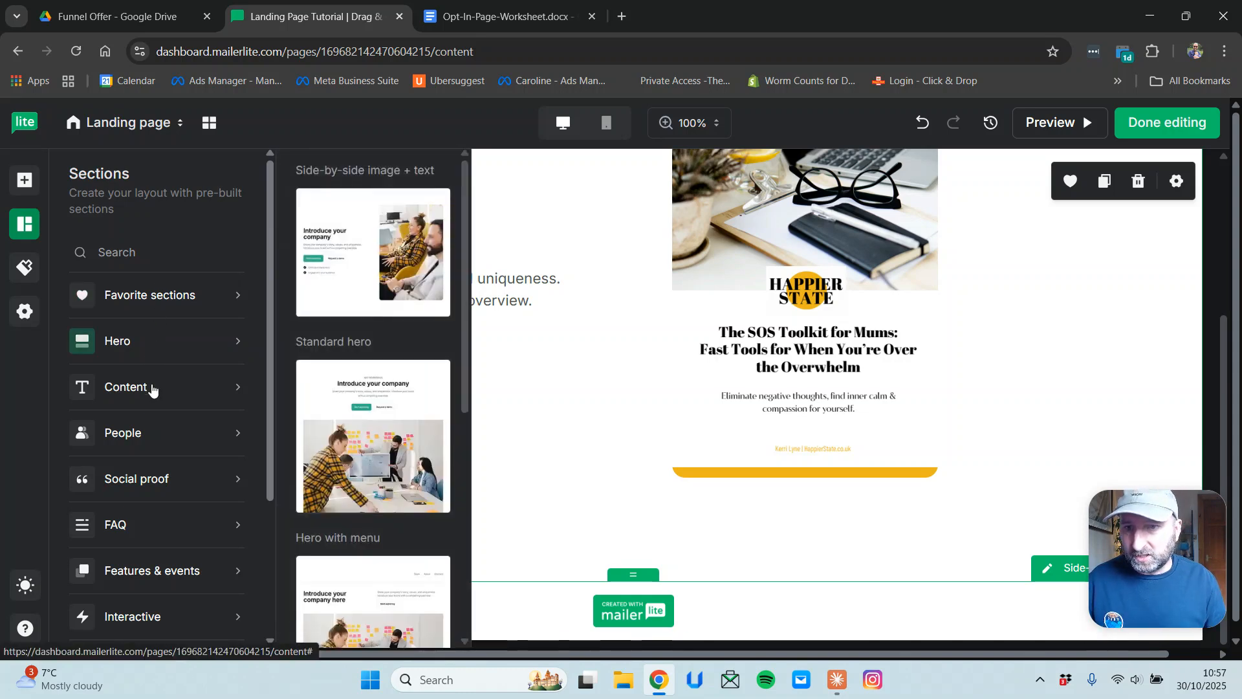
pyautogui.moveTo(156, 390)
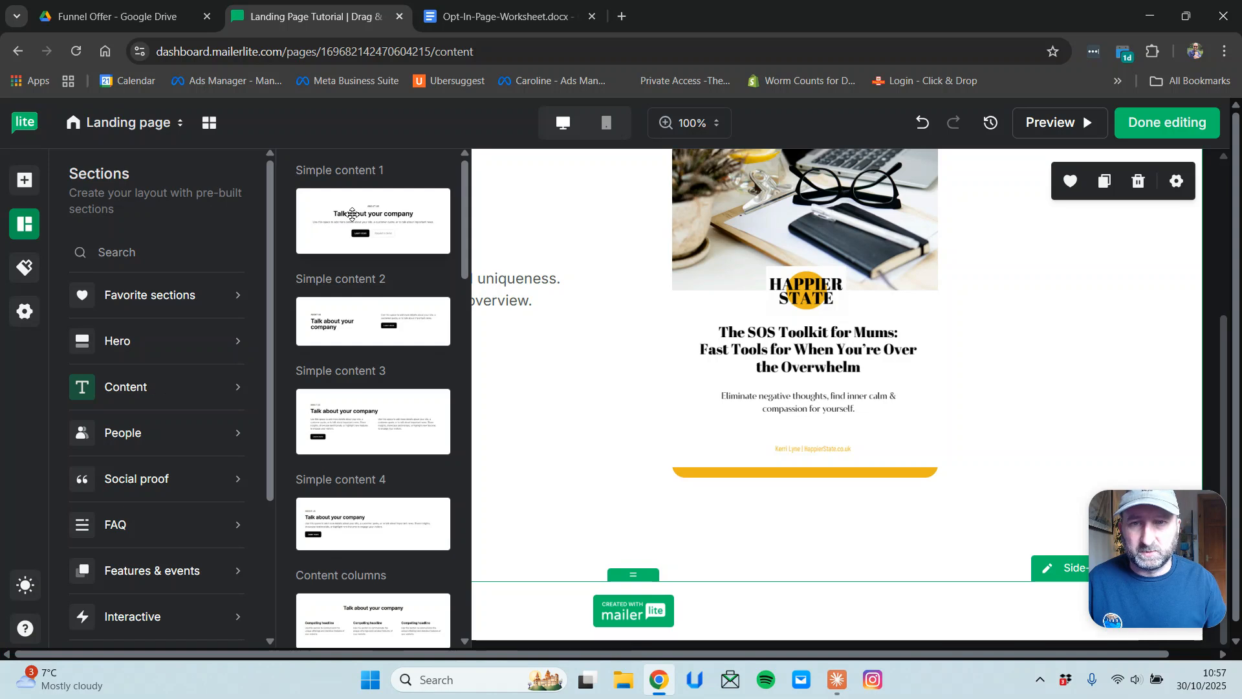
pyautogui.moveTo(352, 215); pyautogui.dragTo(611, 549)
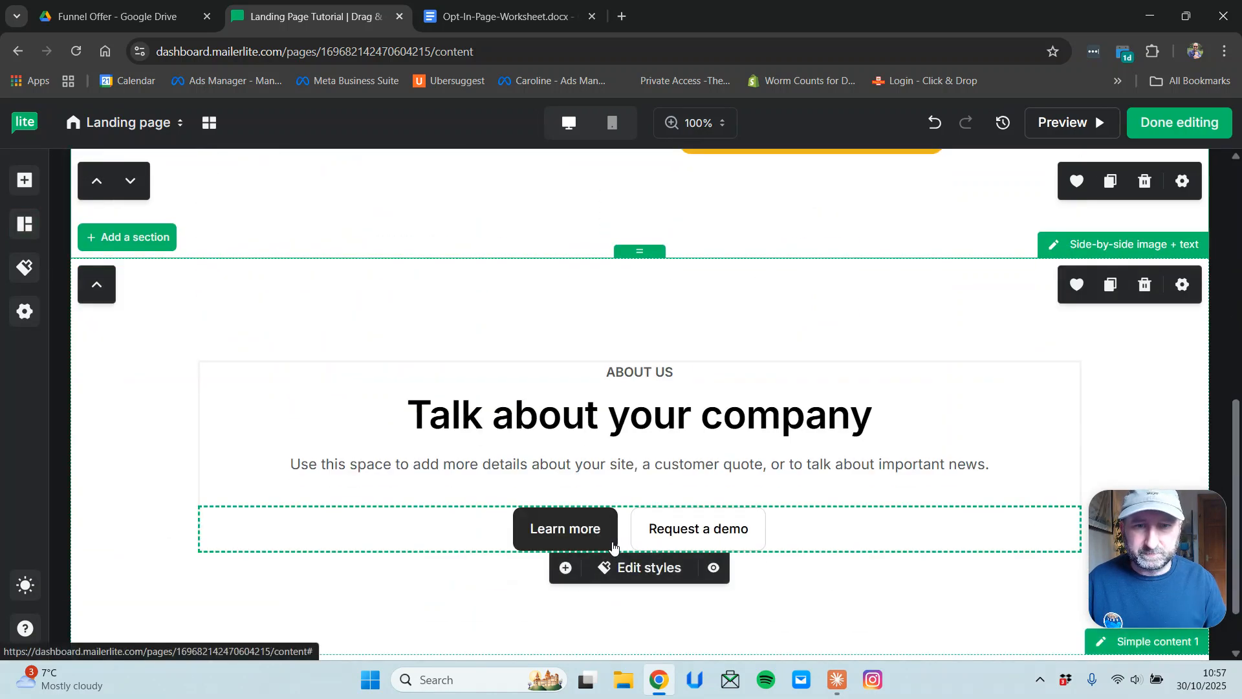
# Delete the Talk about your company headline, the ABOUT US label and the Learn more and Request a demo buttons.
pyautogui.click(960, 426)
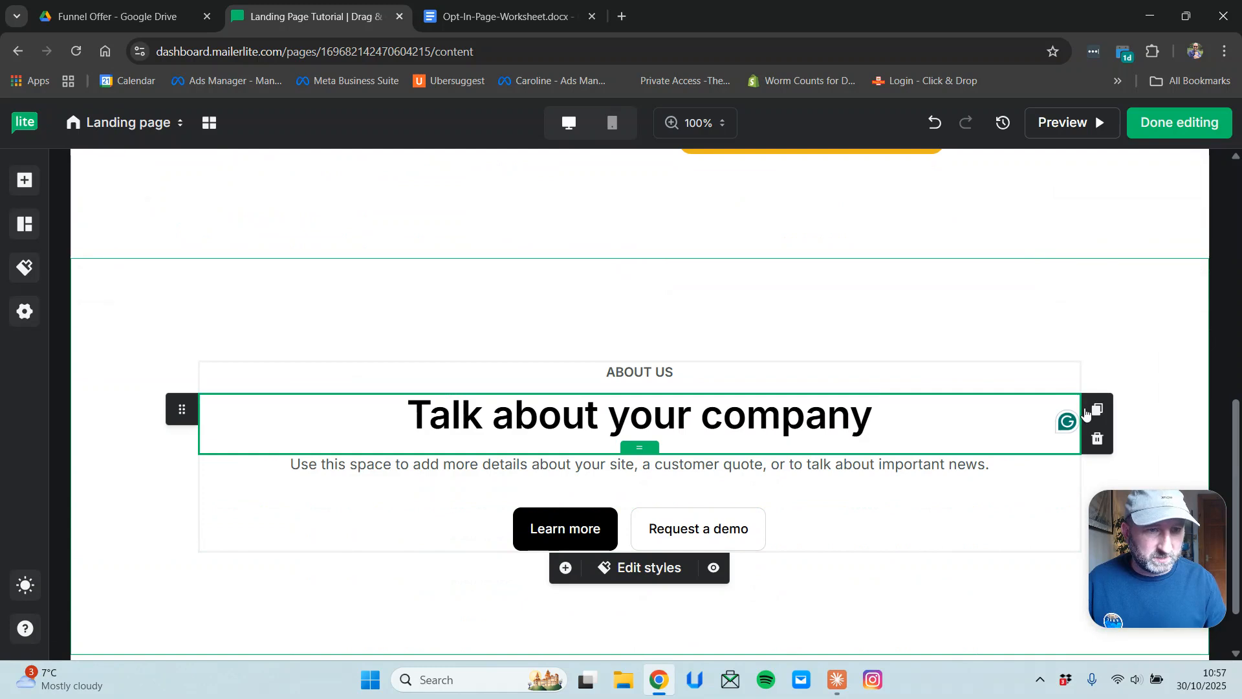
pyautogui.click(1098, 440)
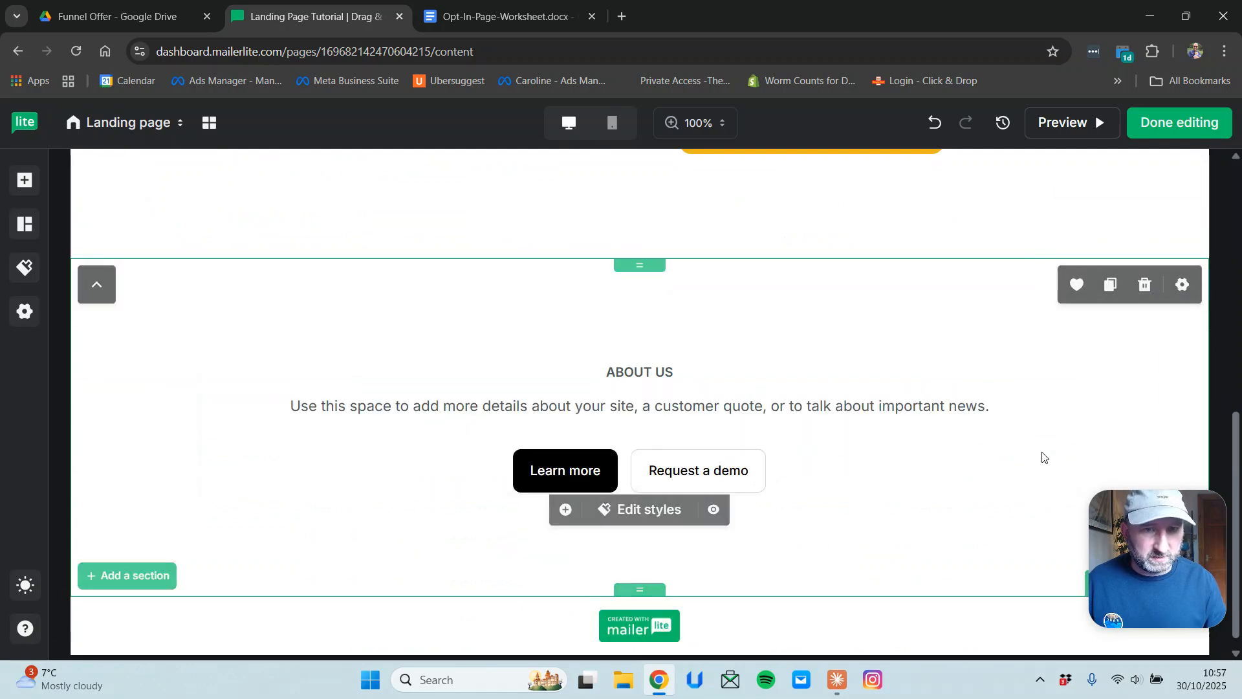
pyautogui.click(1035, 381)
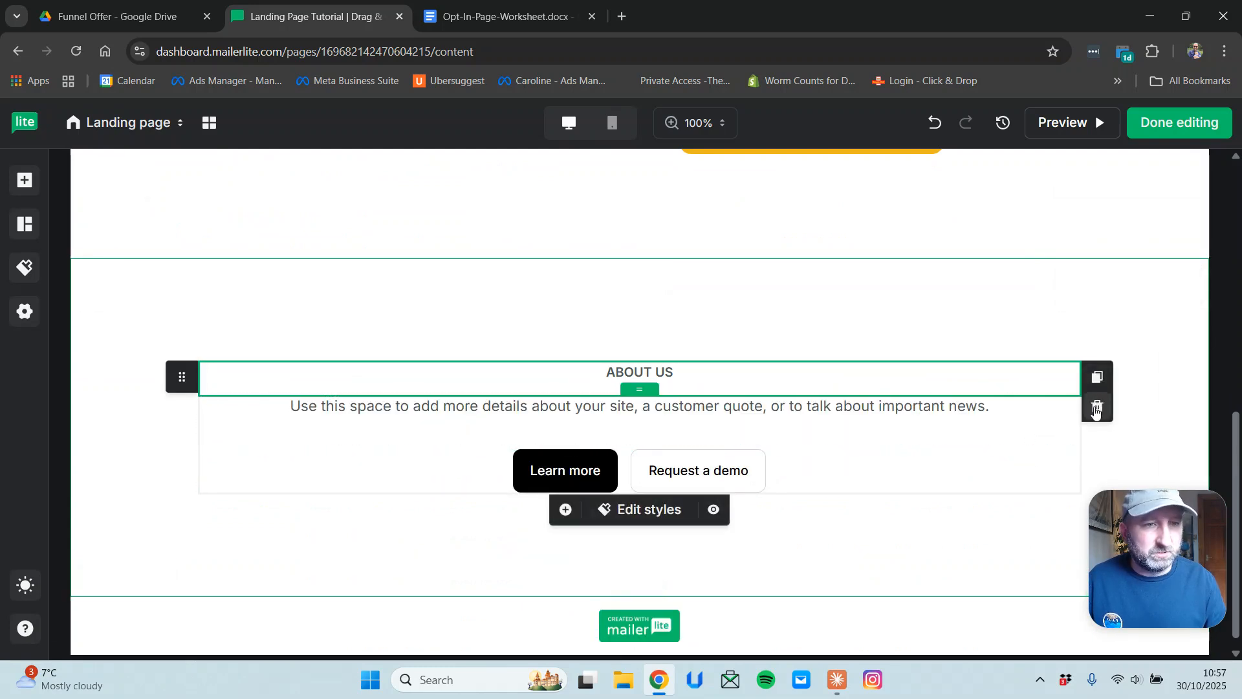
pyautogui.click(1097, 408)
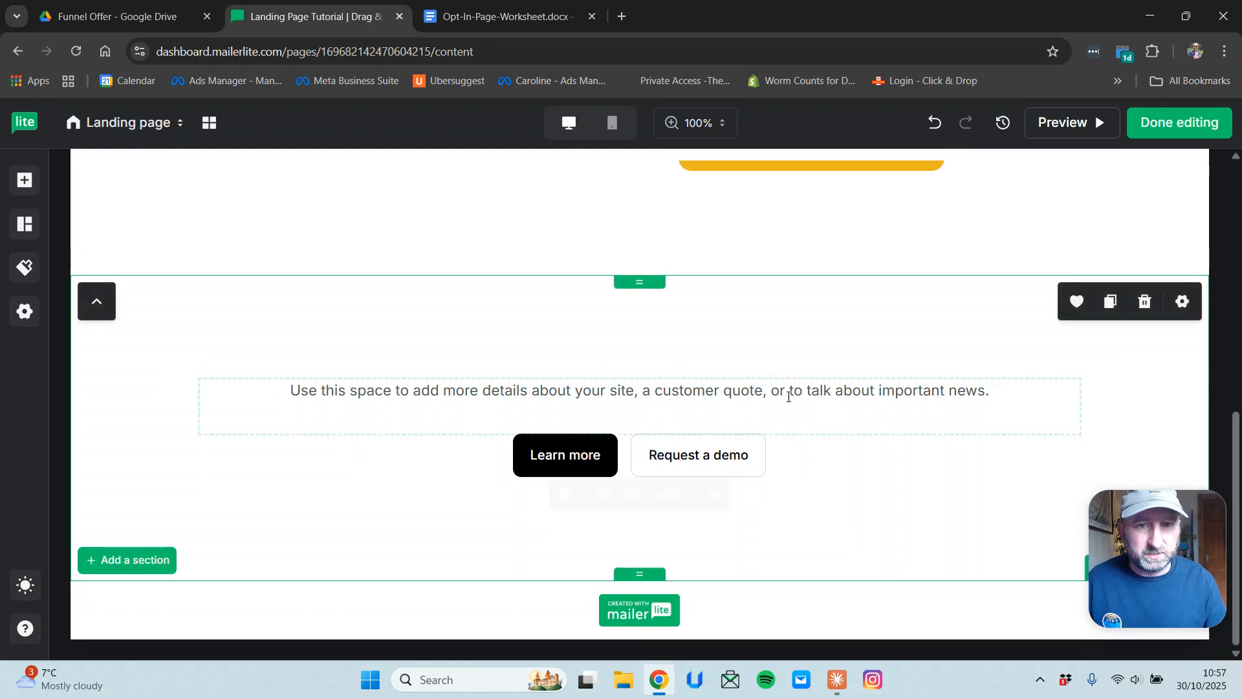
pyautogui.click(1037, 469)
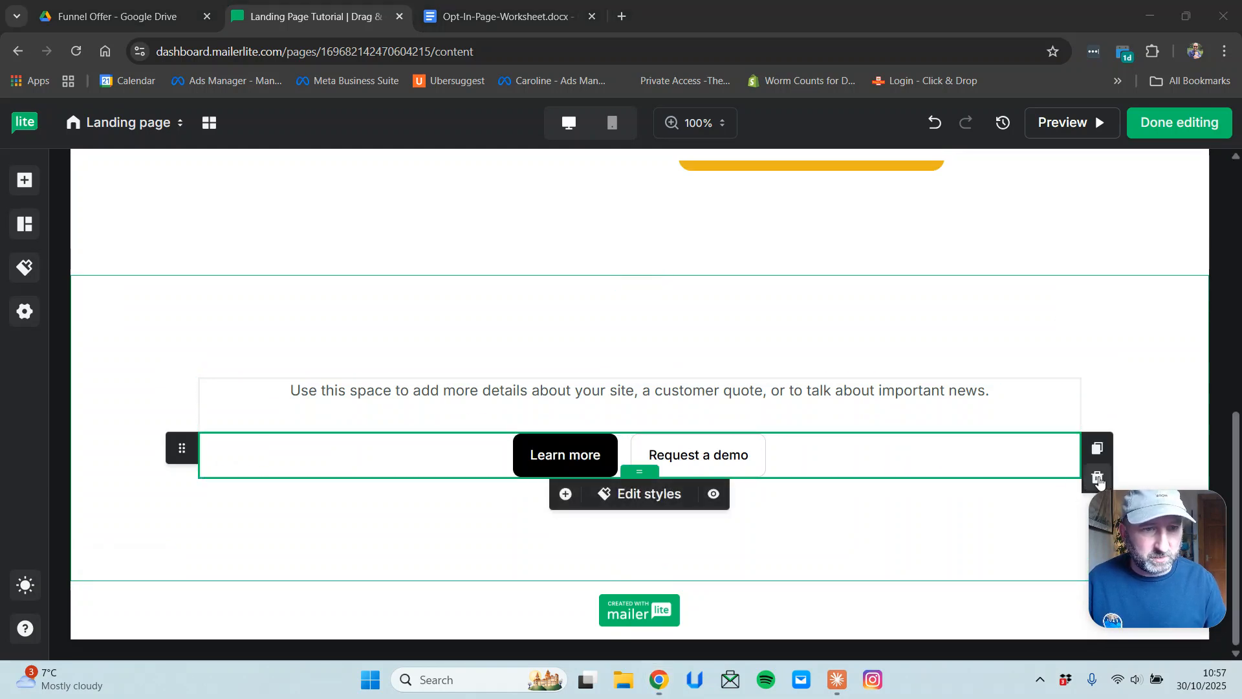
pyautogui.click(1097, 477)
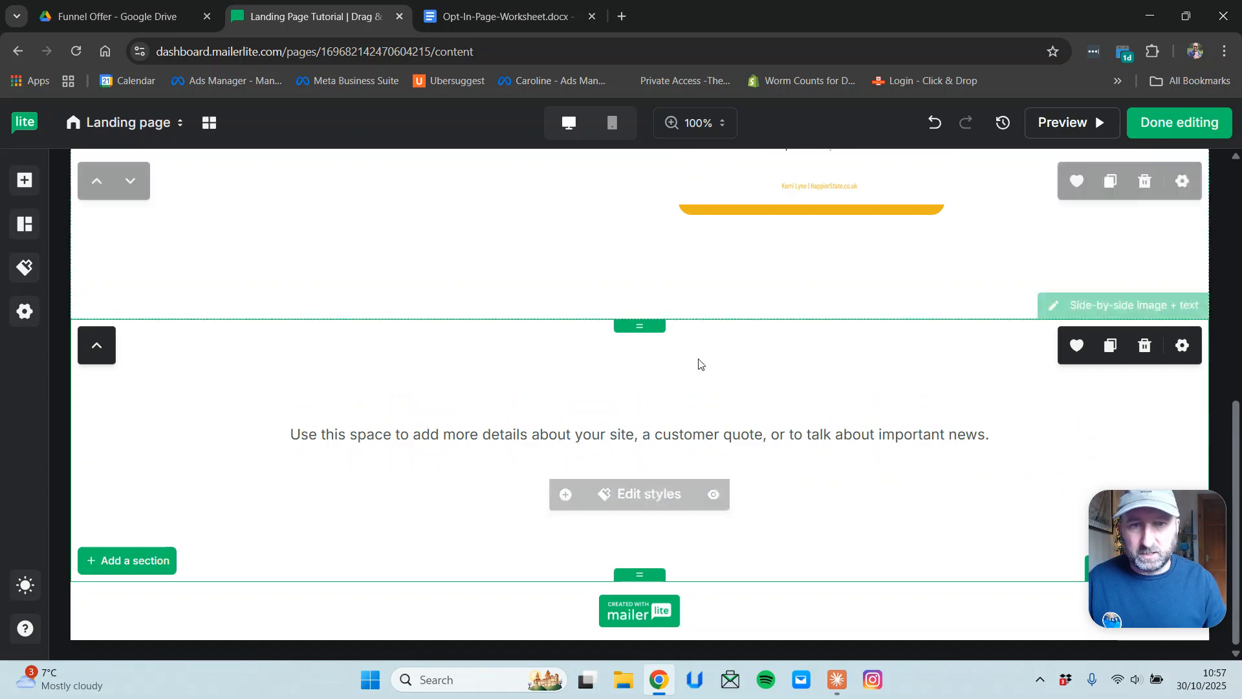
pyautogui.scroll(1, 698, 363)
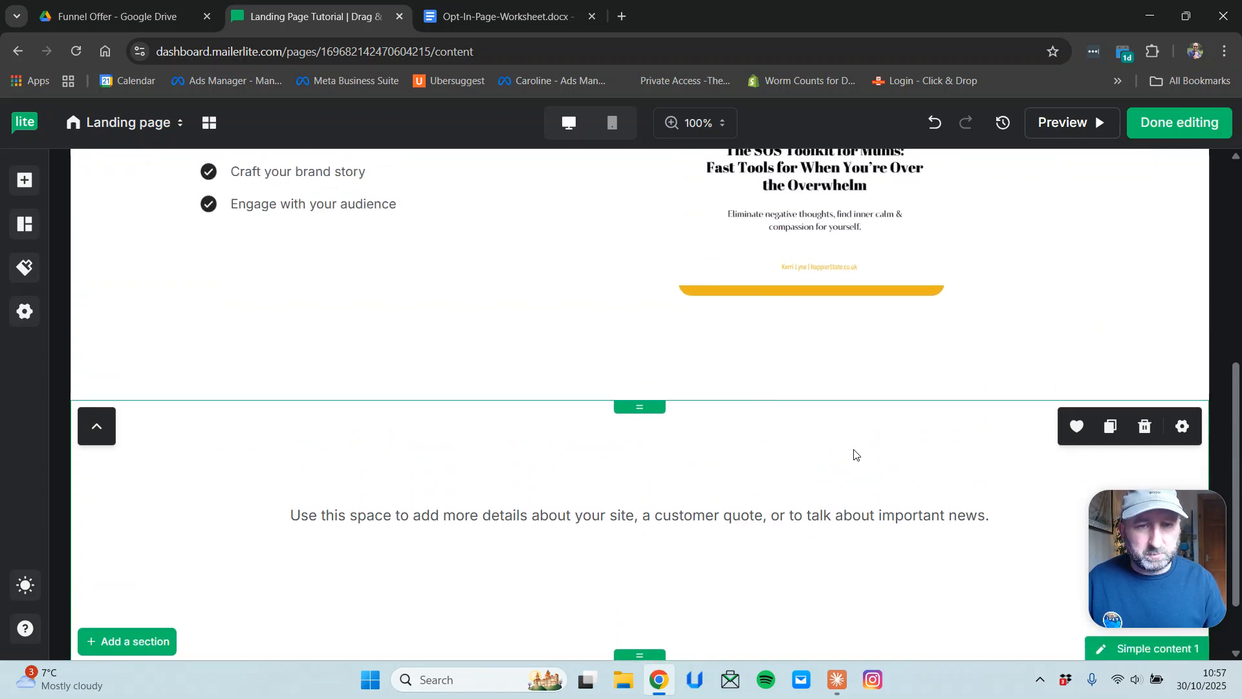
# Set the Simple content 1 section's background colour to orange #f7b00a.
pyautogui.click(1182, 427)
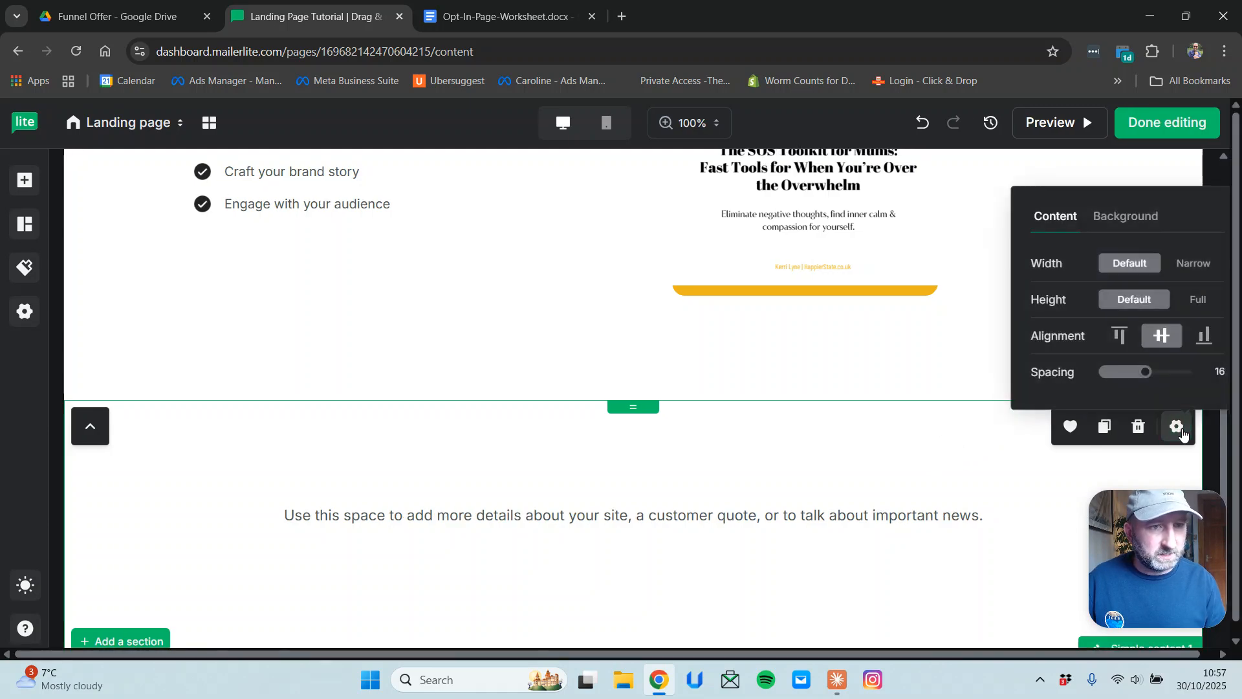
pyautogui.click(1126, 217)
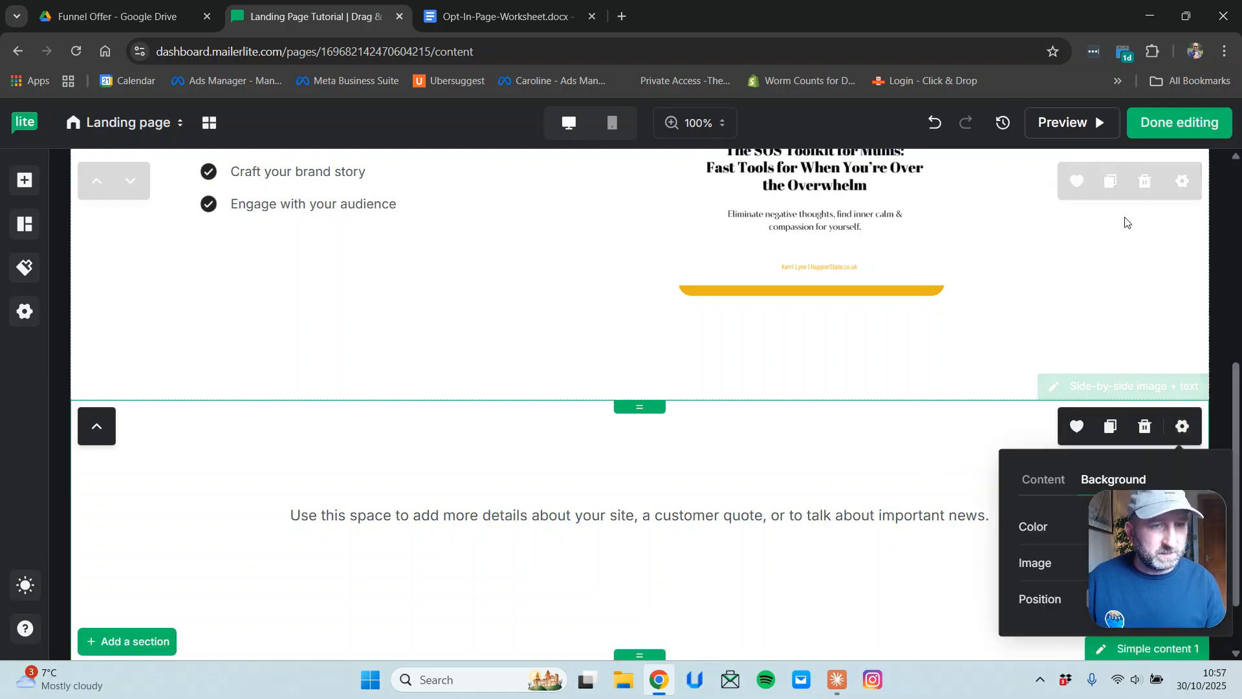
pyautogui.moveTo(1148, 495); pyautogui.dragTo(1148, 227)
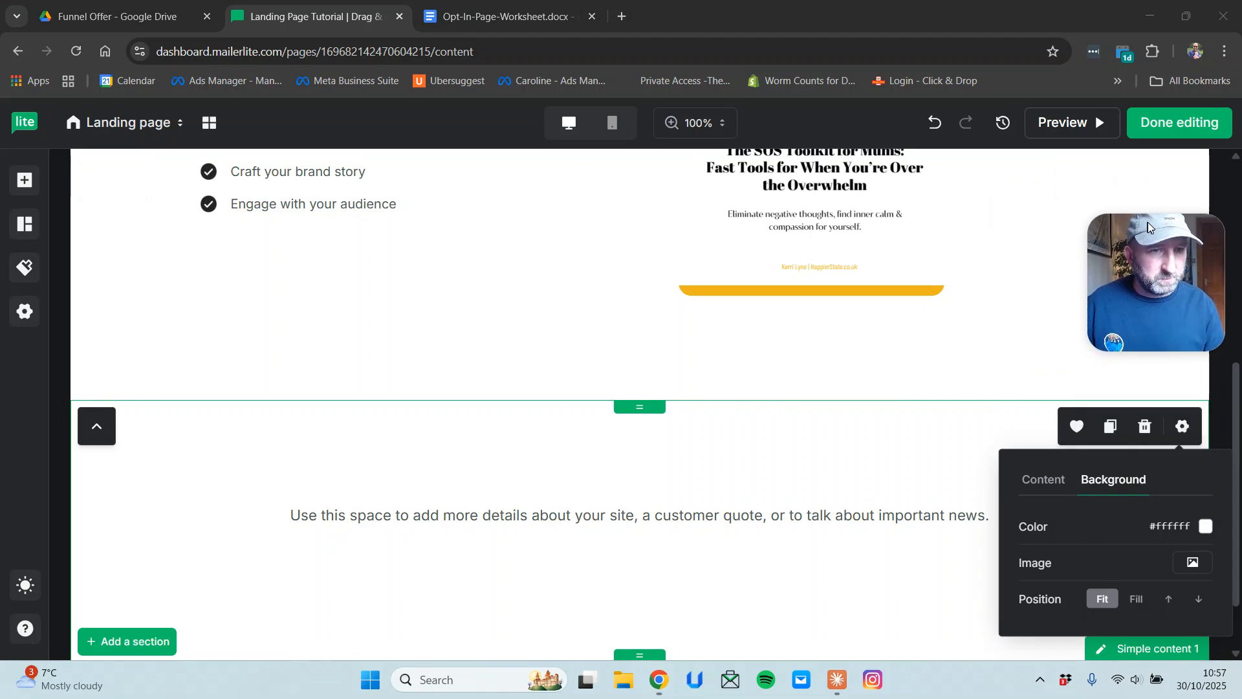
pyautogui.click(1205, 526)
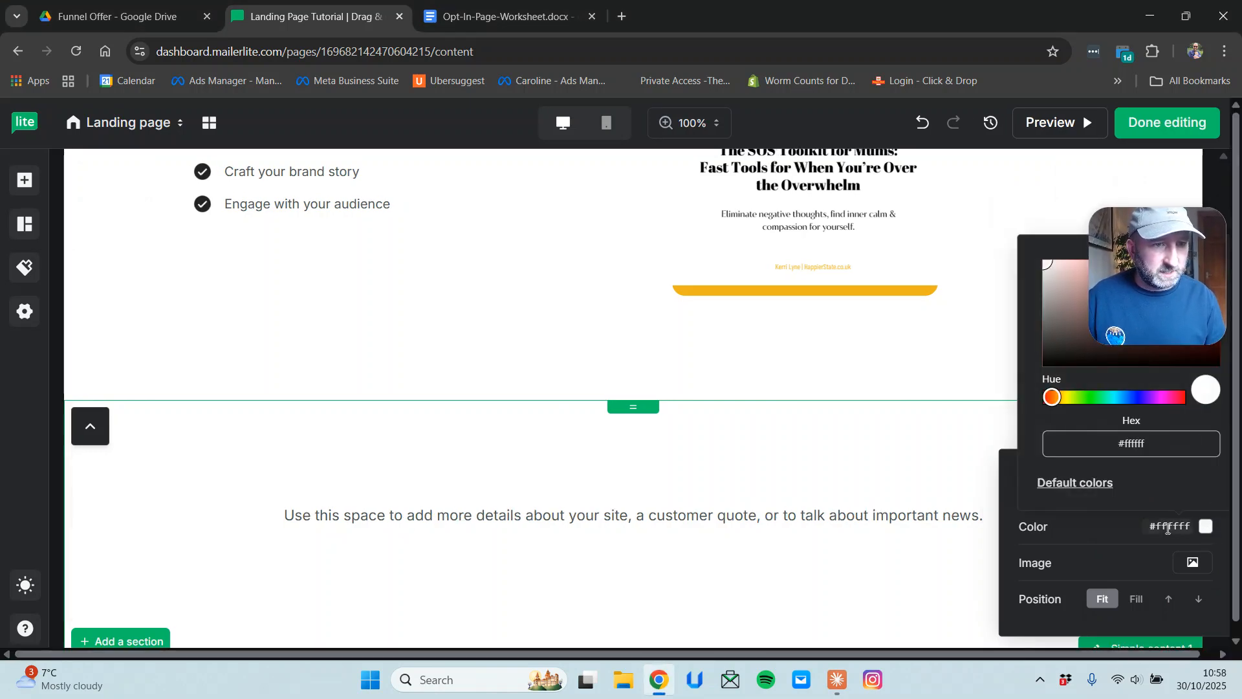
pyautogui.click(1168, 529)
pyautogui.write('#f7b00a')
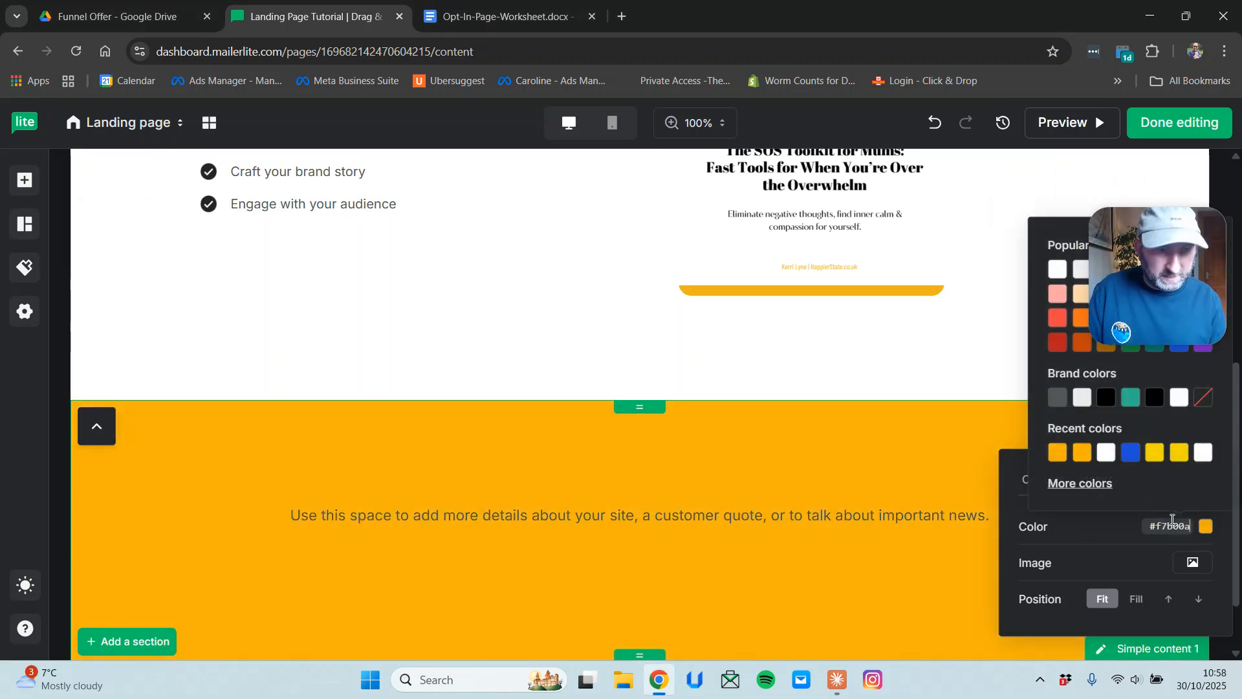
pyautogui.click(917, 440)
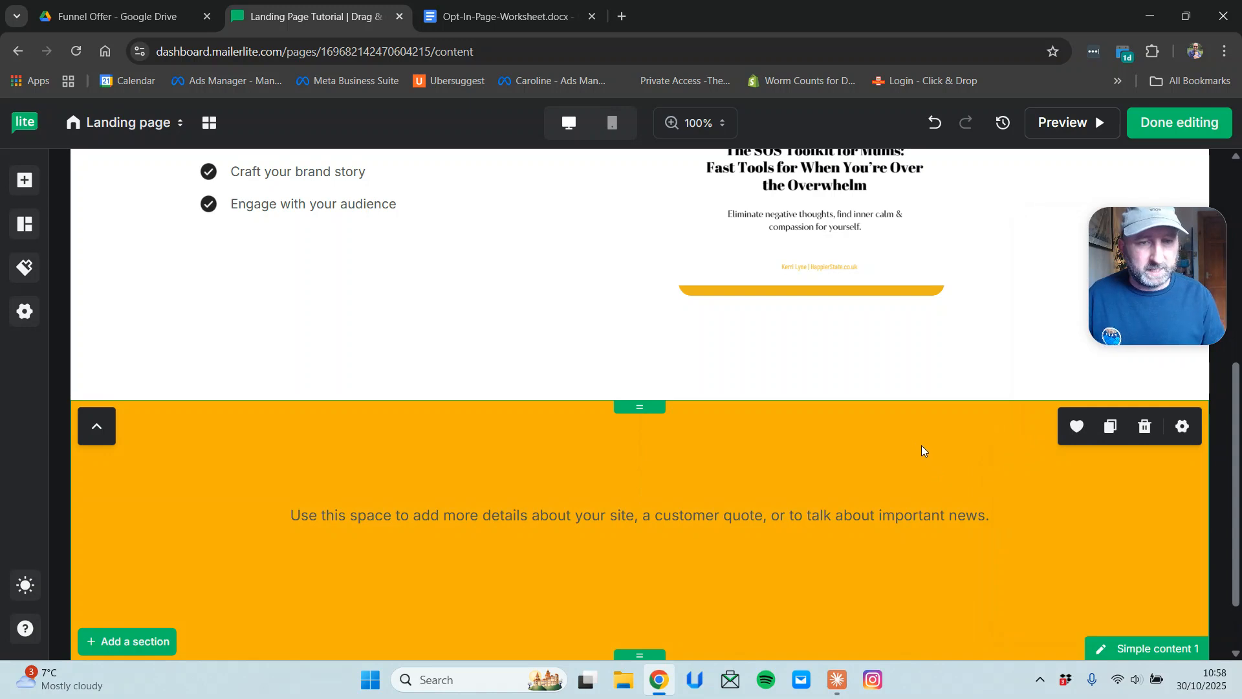
pyautogui.scroll(-1, 921, 445)
pyautogui.scroll(5, 924, 440)
pyautogui.scroll(-3, 926, 434)
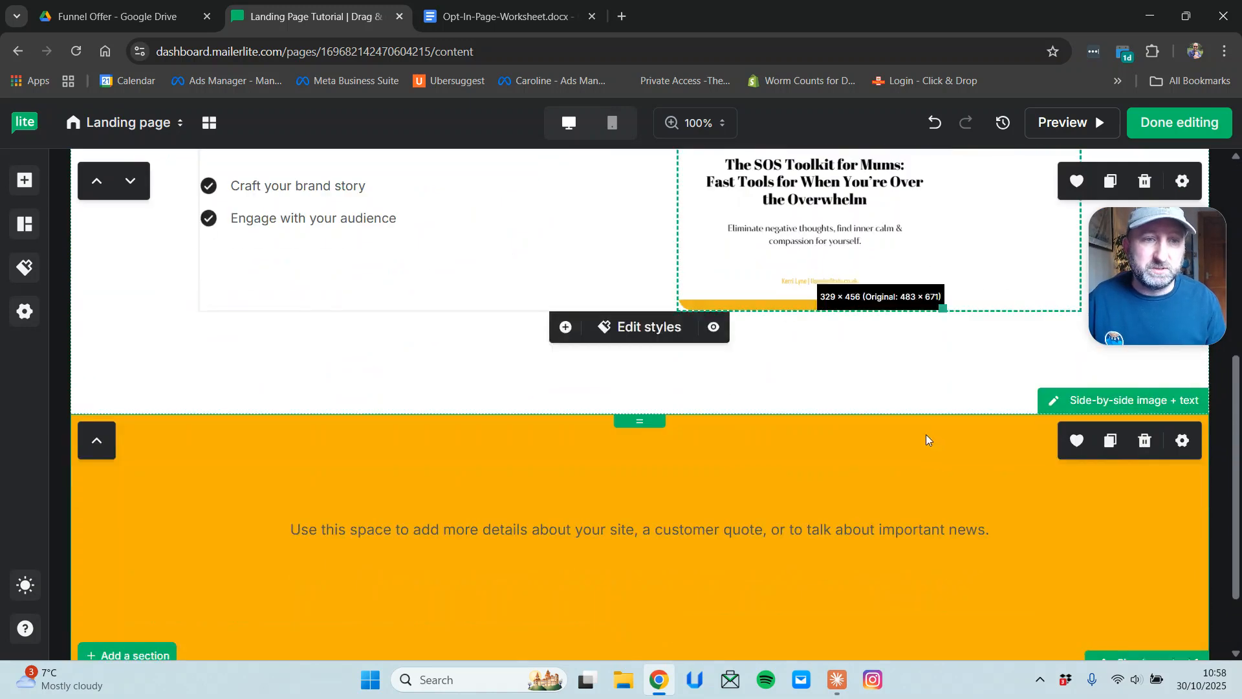
pyautogui.scroll(-3, 926, 433)
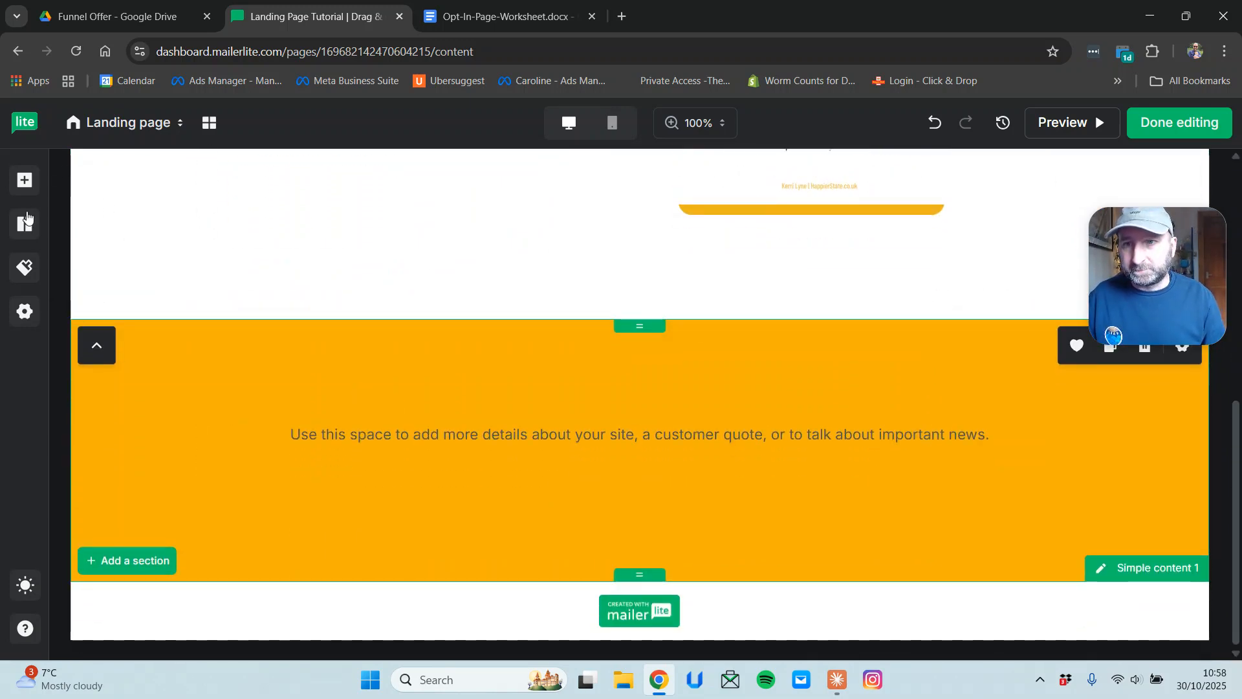
# Reduce the empty space at the bottom of the orange section.
pyautogui.click(21, 179)
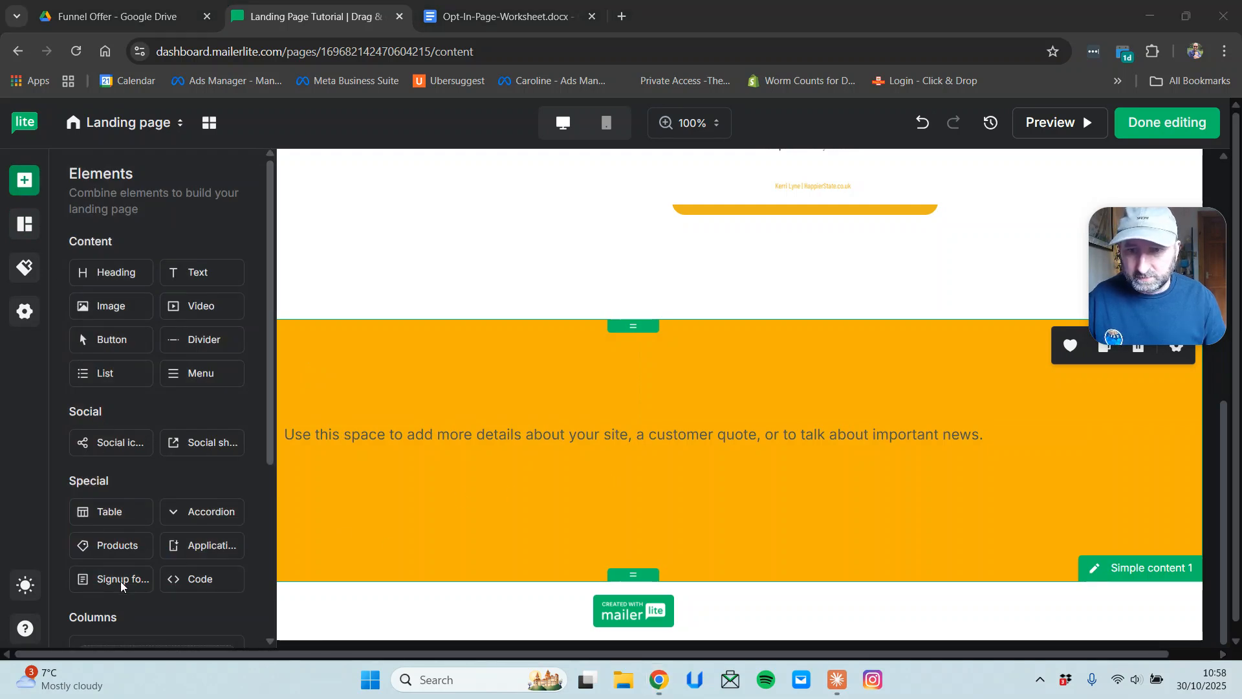
pyautogui.click(644, 469)
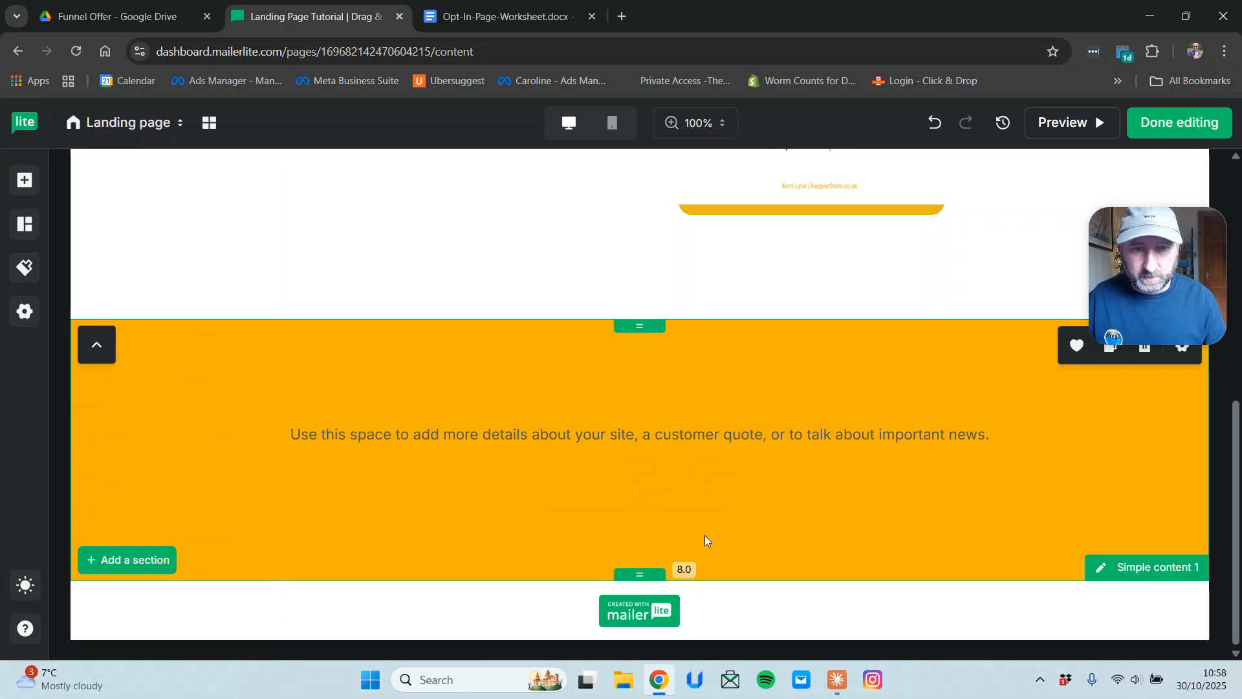
pyautogui.click(24, 180)
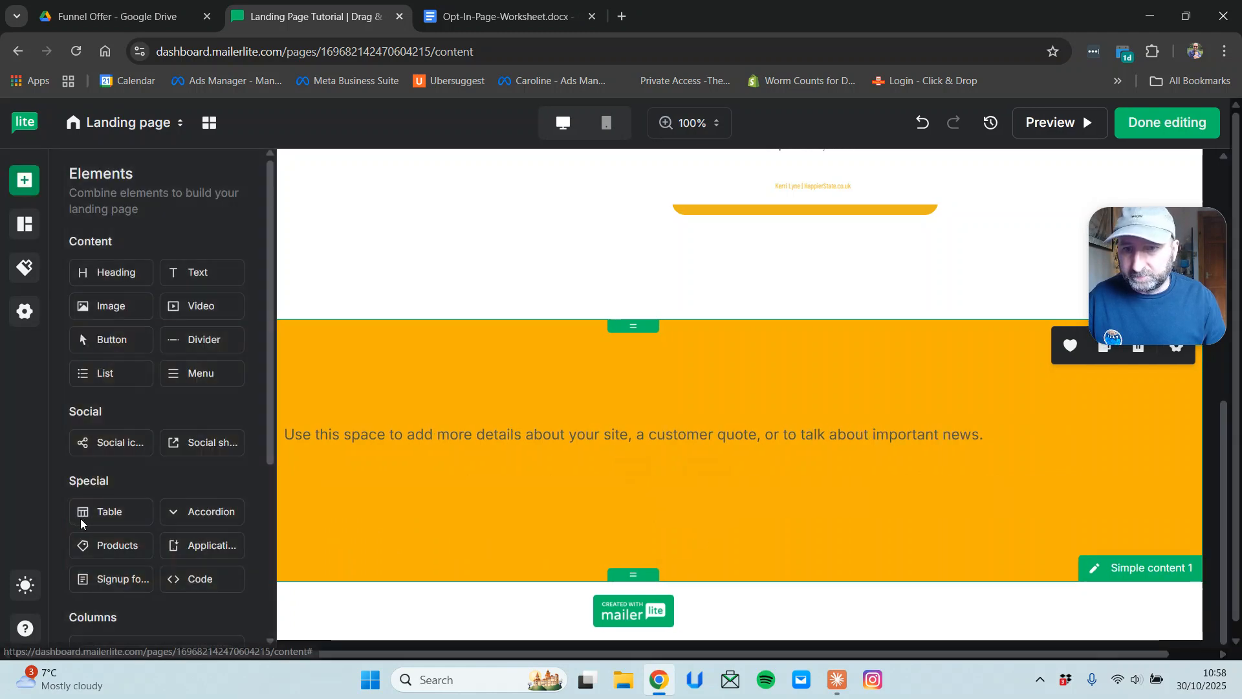
pyautogui.click(767, 475)
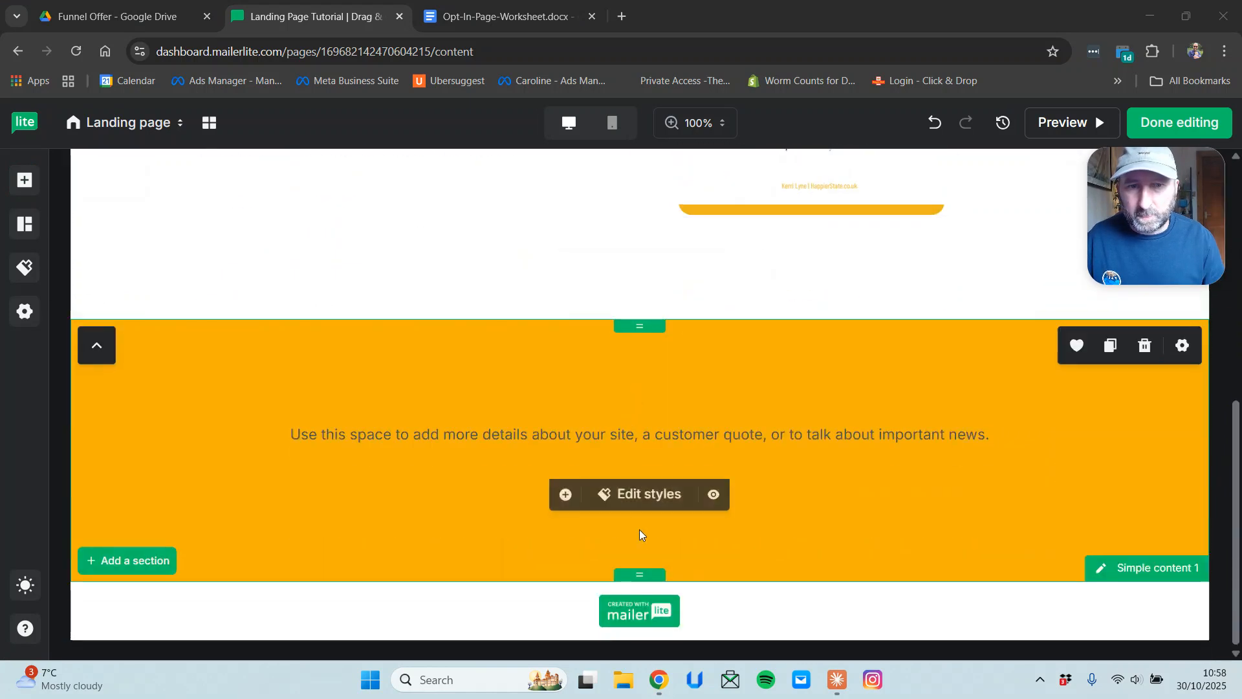
pyautogui.moveTo(641, 574); pyautogui.dragTo(640, 537)
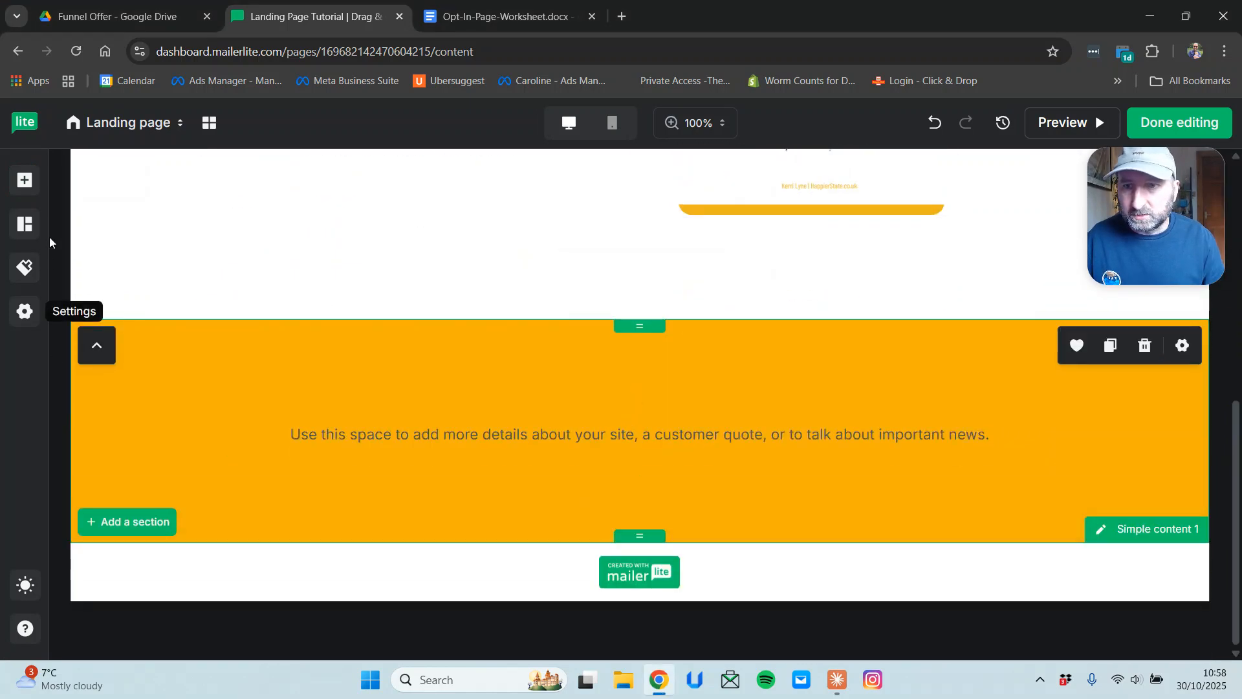
# Add a Signup form element below the orange section's paragraph.
pyautogui.click(24, 180)
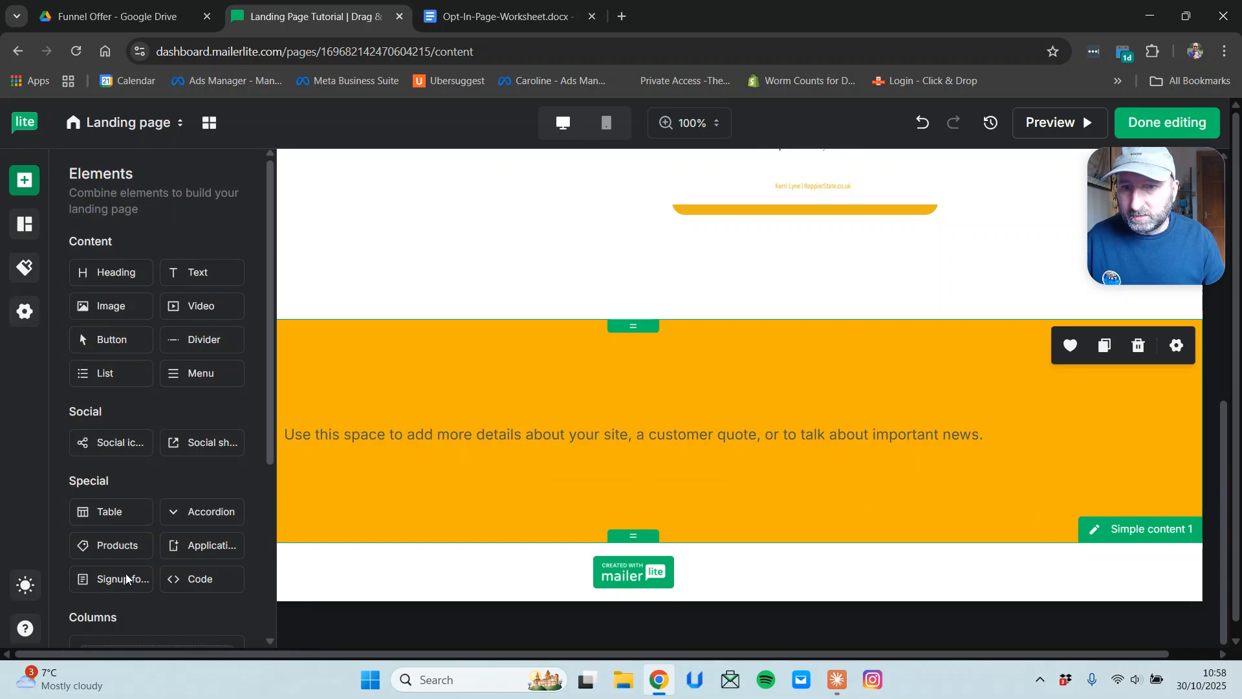
pyautogui.scroll(-4, 186, 432)
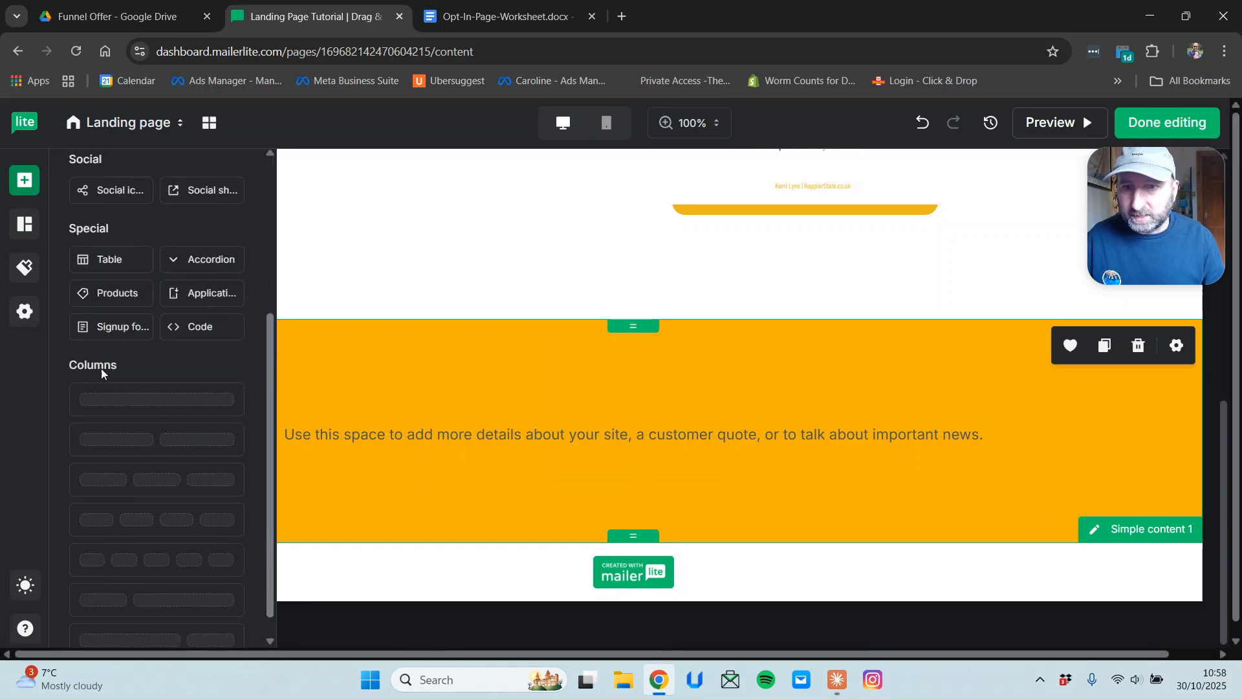
pyautogui.moveTo(116, 327); pyautogui.dragTo(656, 481)
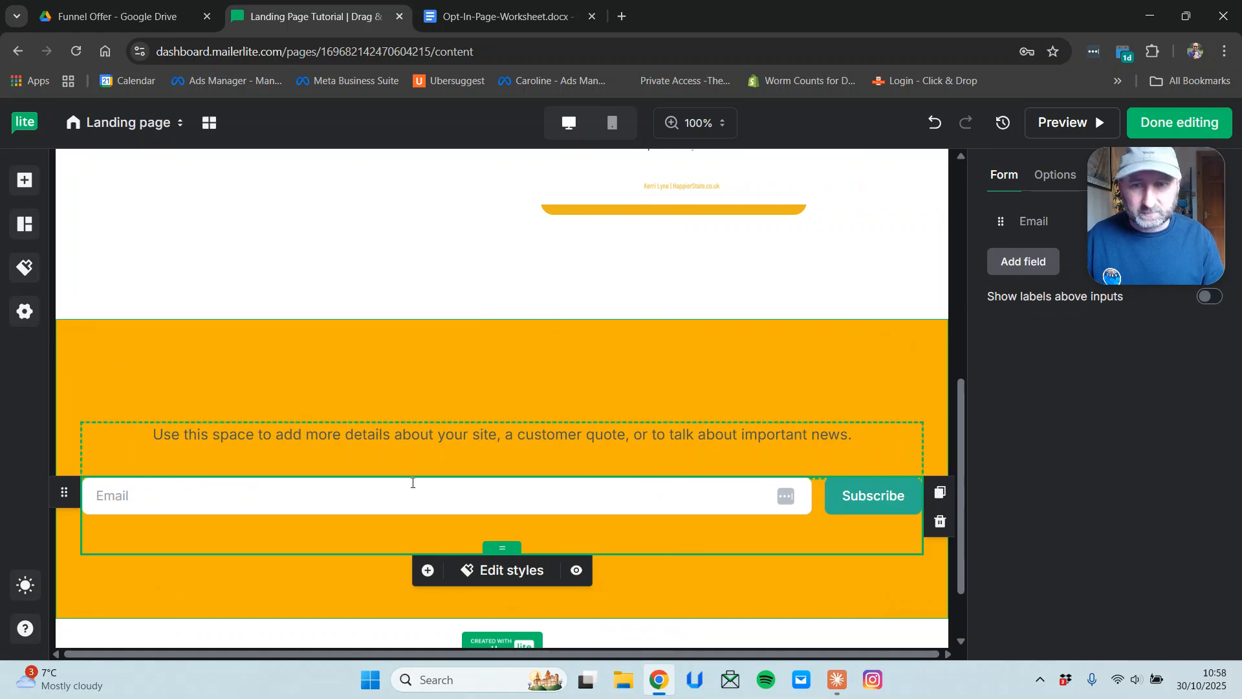
# Add a Name field to the signup form and move it above Email.
pyautogui.click(1055, 176)
pyautogui.click(999, 178)
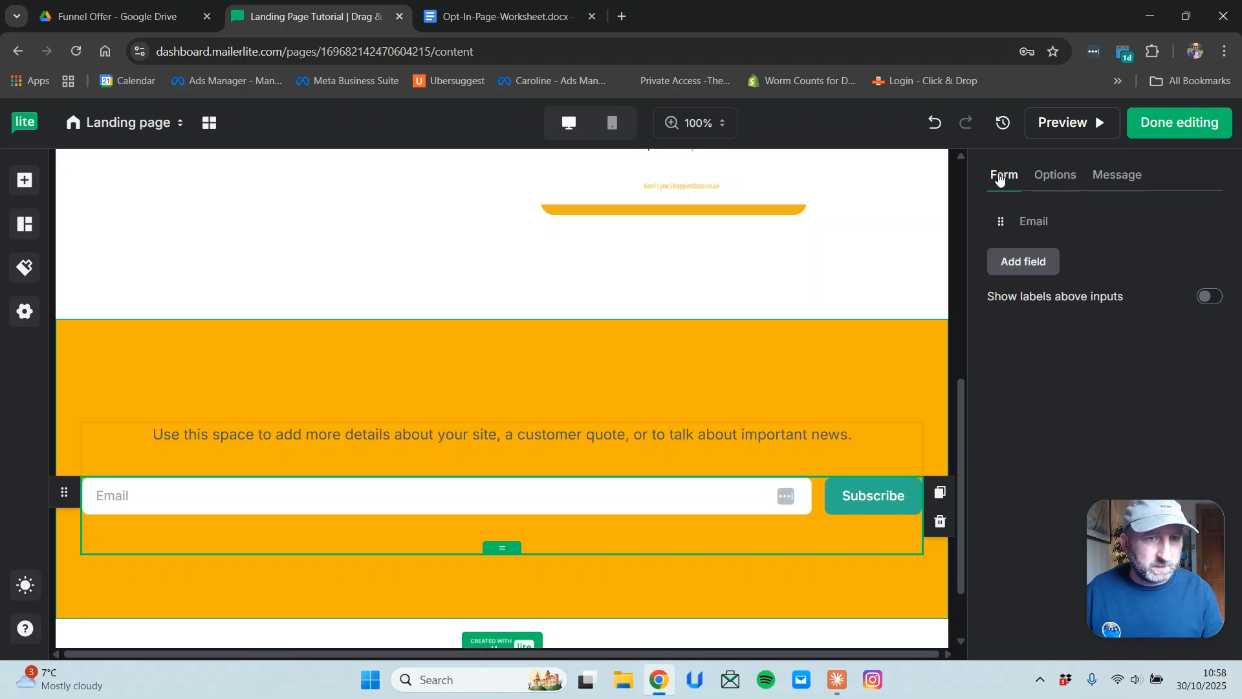
pyautogui.click(1013, 267)
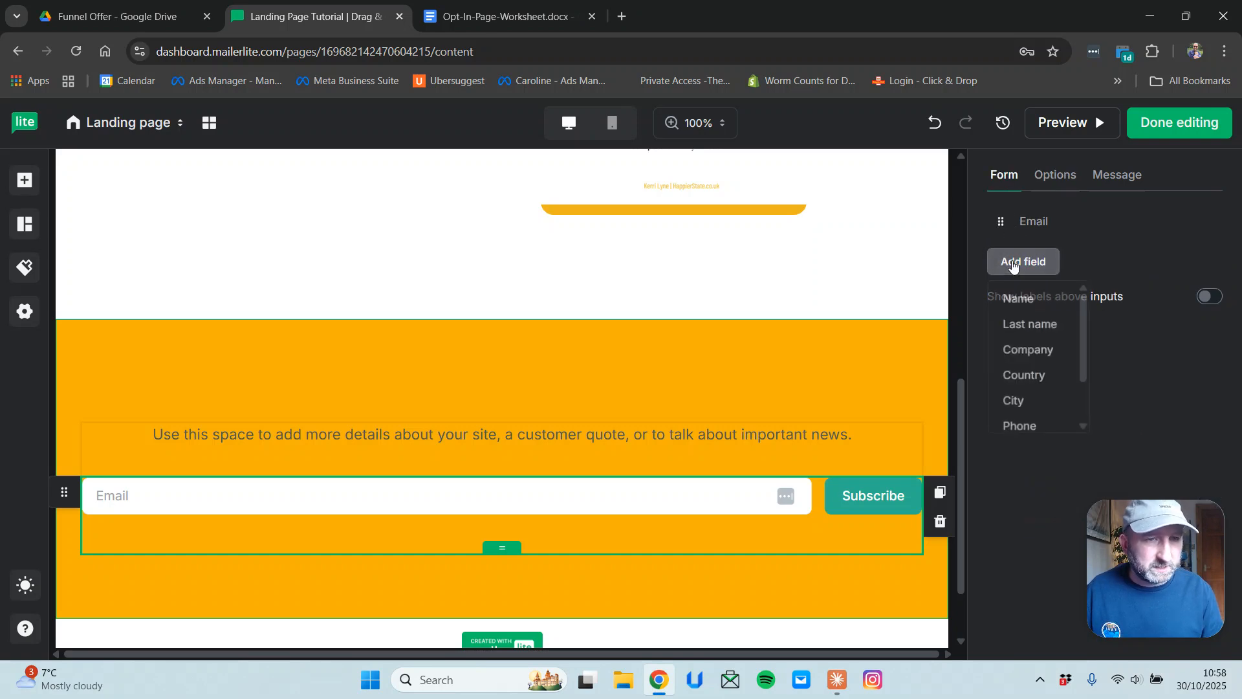
pyautogui.click(1016, 302)
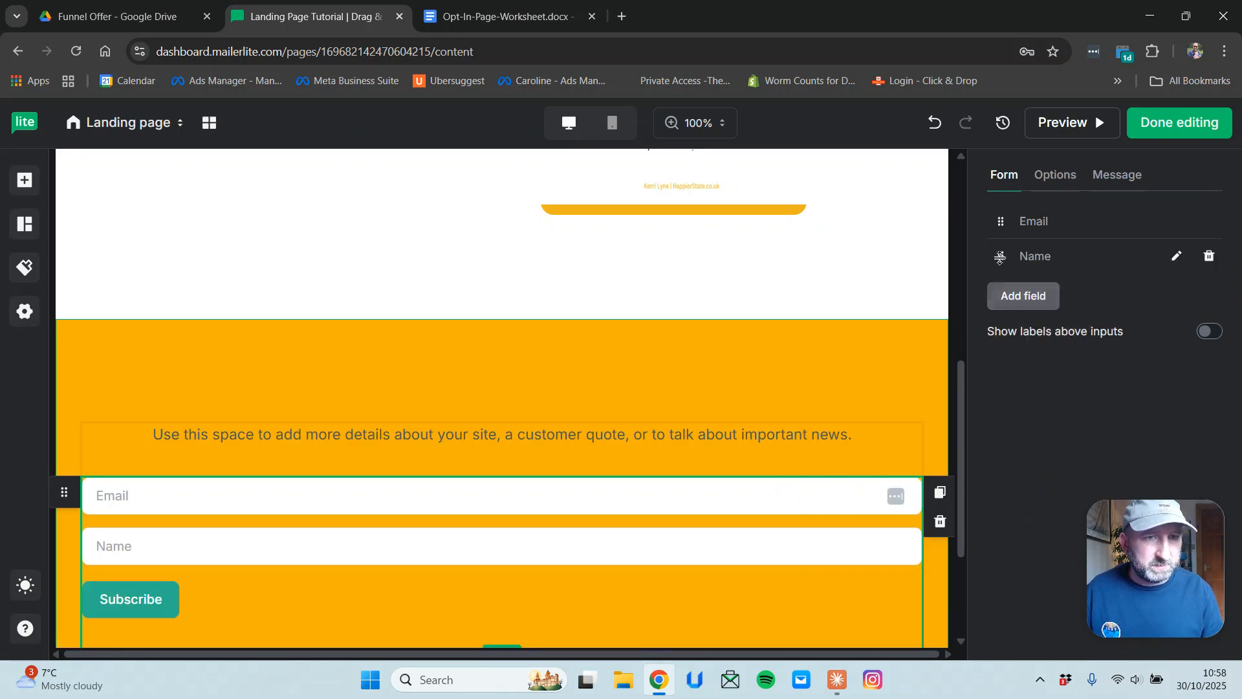
pyautogui.moveTo(1002, 257); pyautogui.dragTo(997, 217)
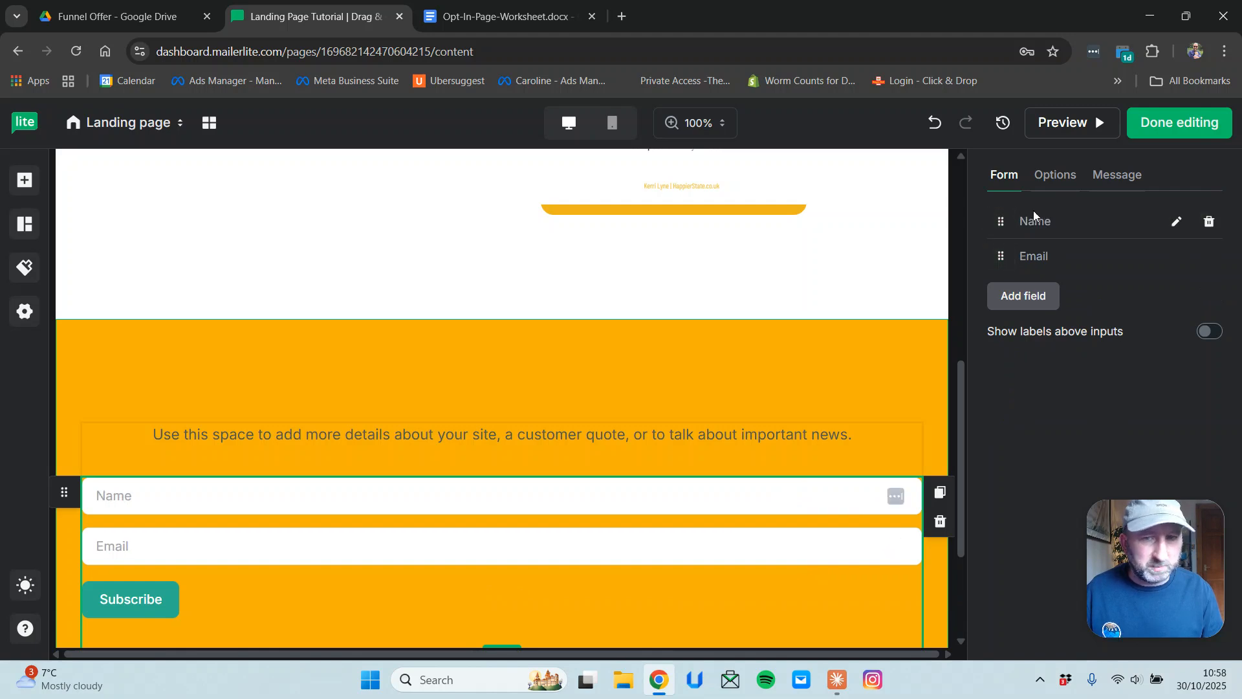
# Add more space above the orange section's content and check the Subscribe button's alignment.
pyautogui.click(820, 369)
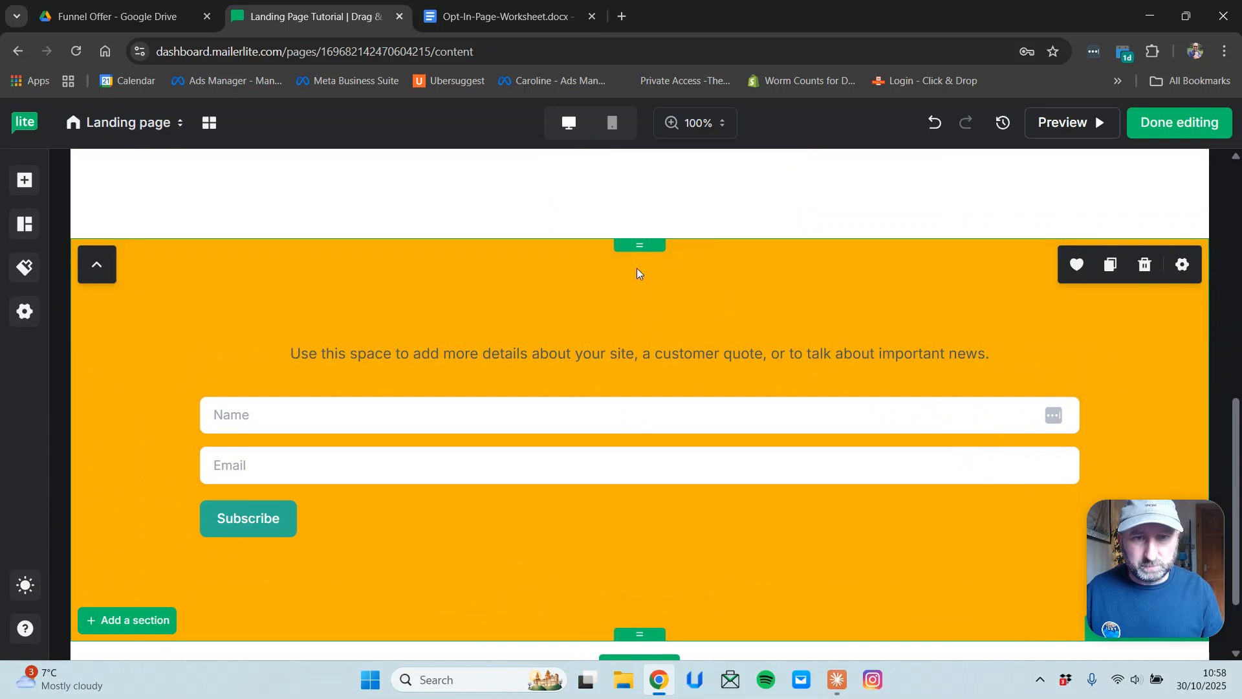
pyautogui.moveTo(639, 246); pyautogui.dragTo(635, 174)
pyautogui.click(459, 442)
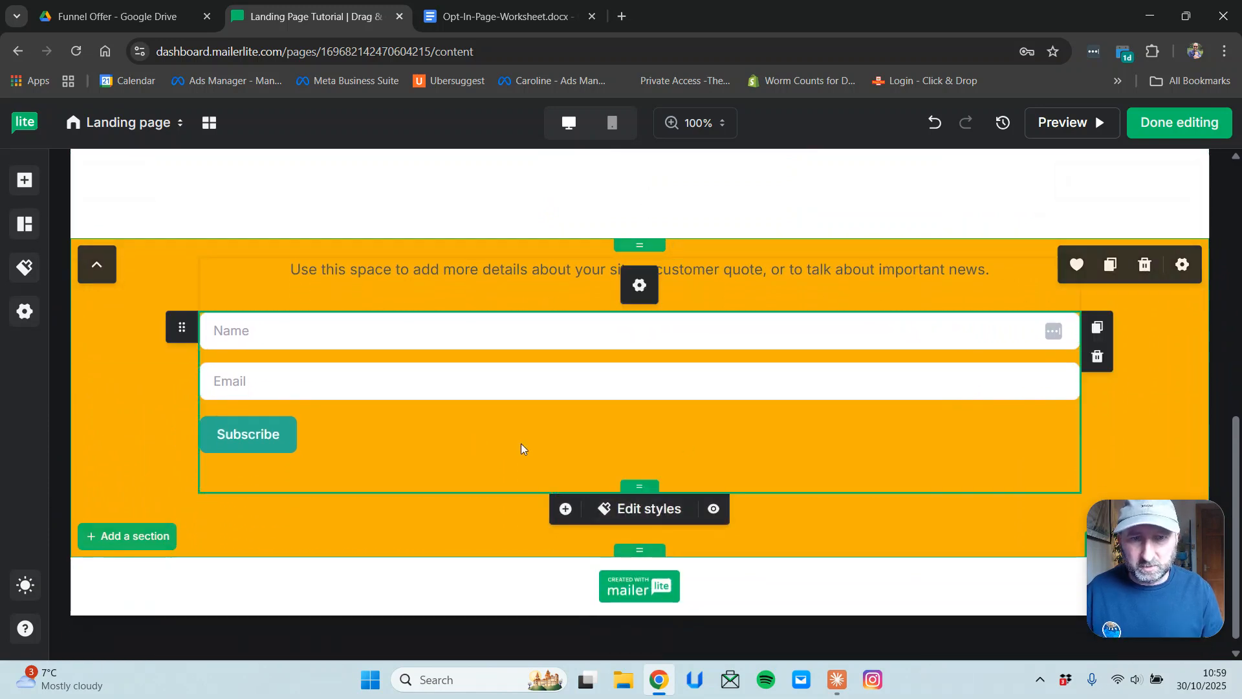
pyautogui.click(774, 213)
pyautogui.click(282, 429)
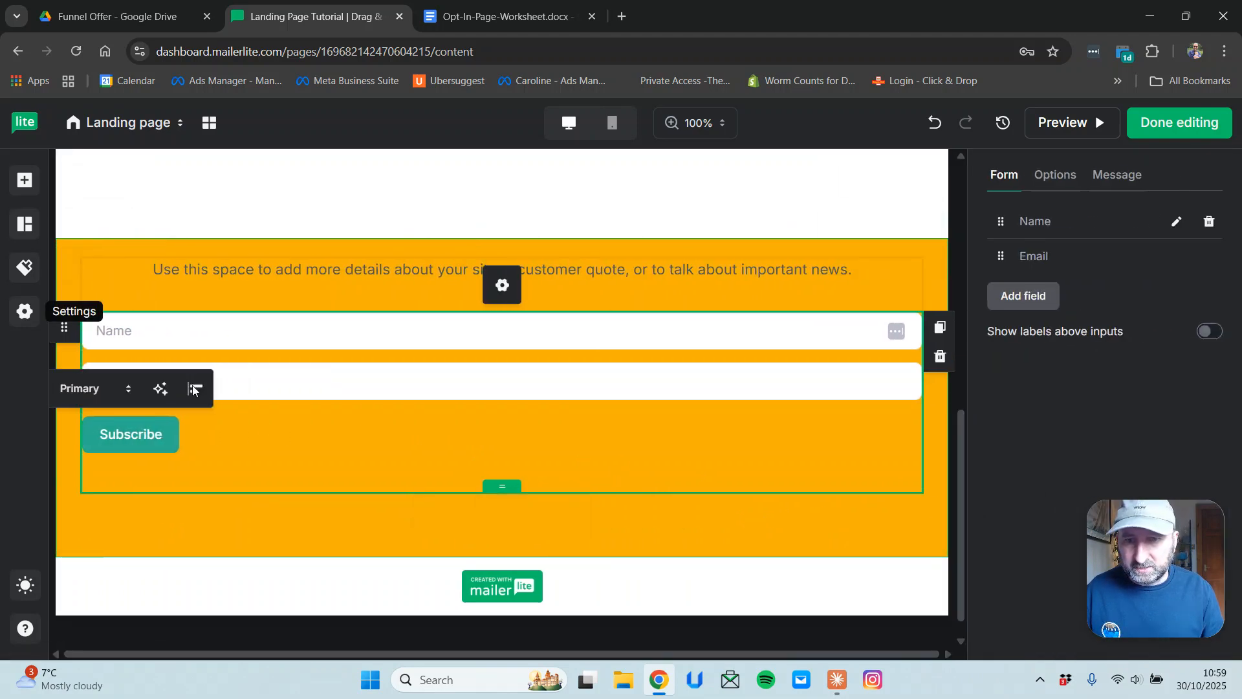
pyautogui.click(193, 386)
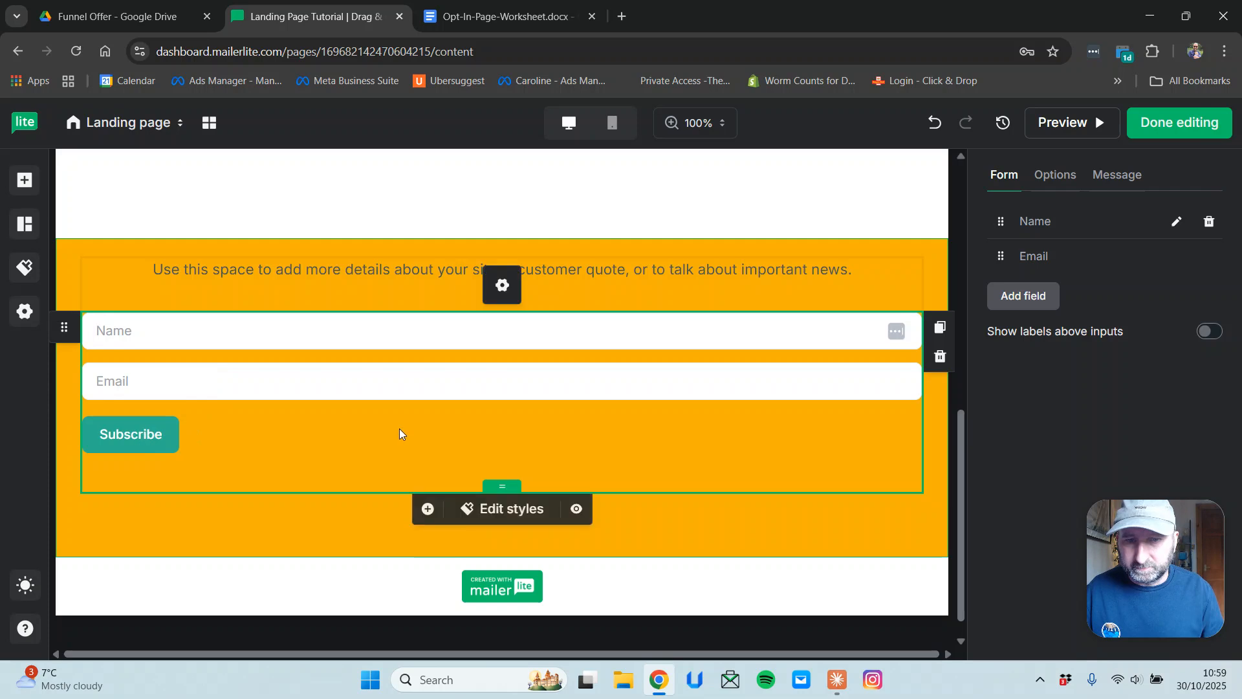
# Reduce the space below the signup form and zoom the browser out to 75%.
pyautogui.scroll(-1, 467, 451)
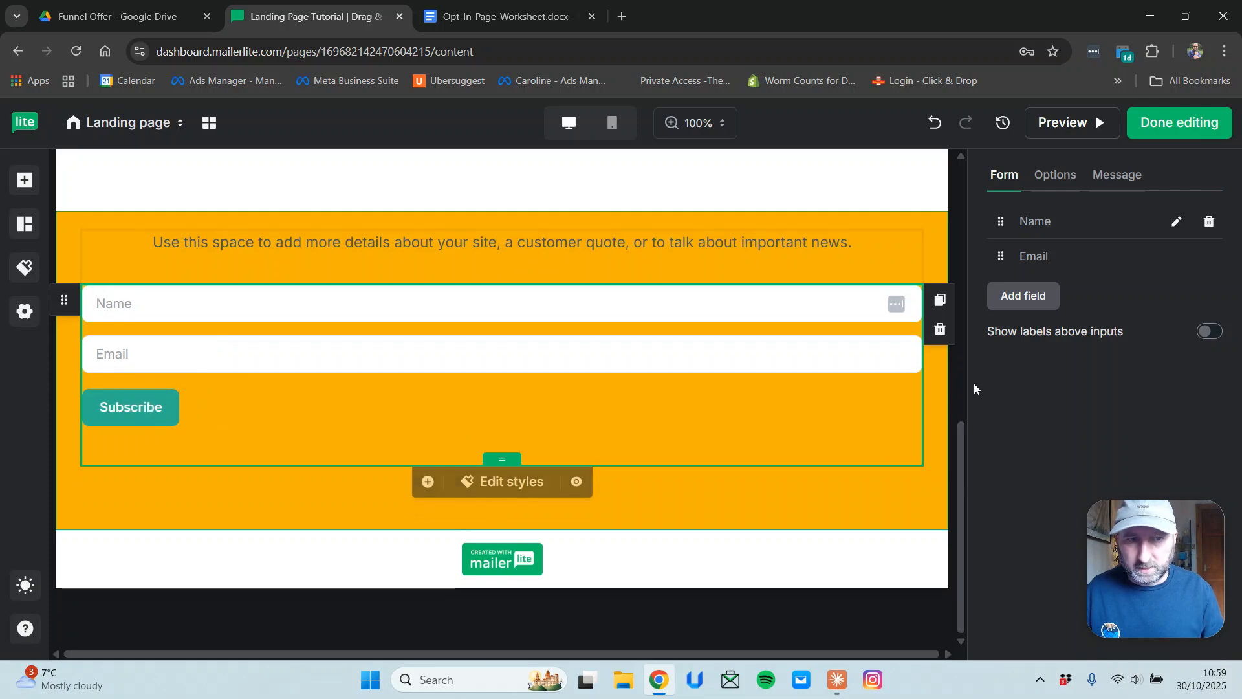
pyautogui.click(642, 291)
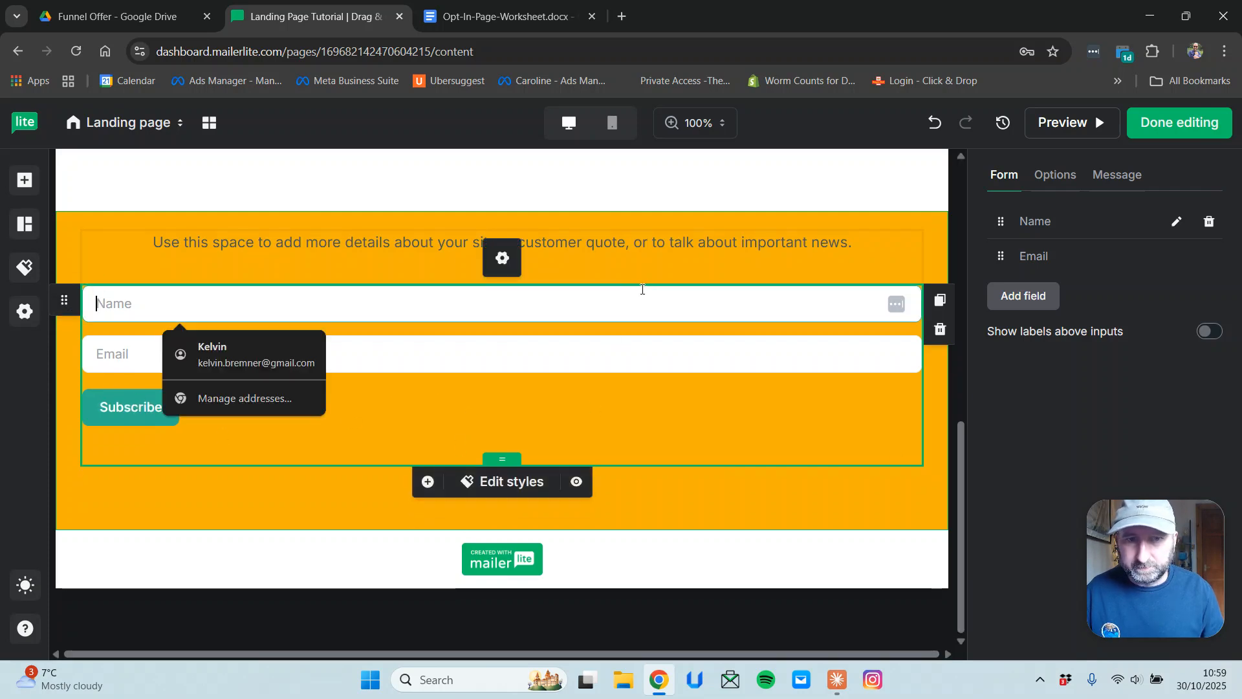
pyautogui.click(461, 421)
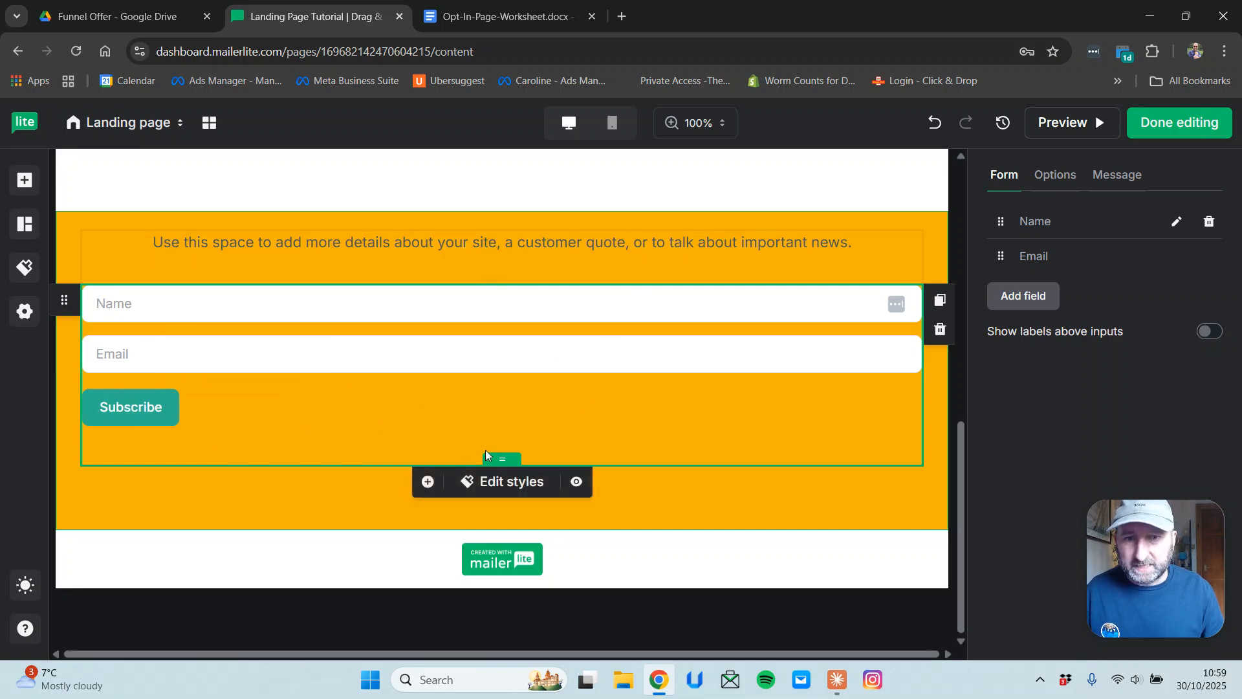
pyautogui.moveTo(484, 453); pyautogui.dragTo(487, 428)
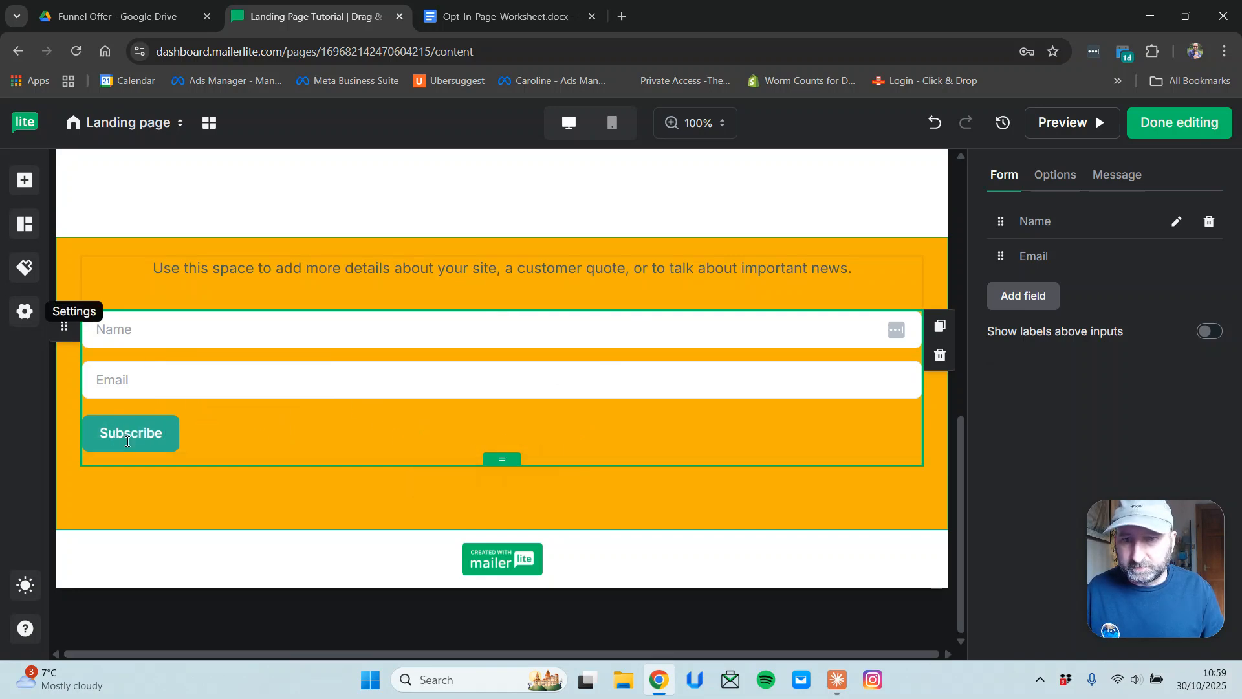
pyautogui.click(887, 194)
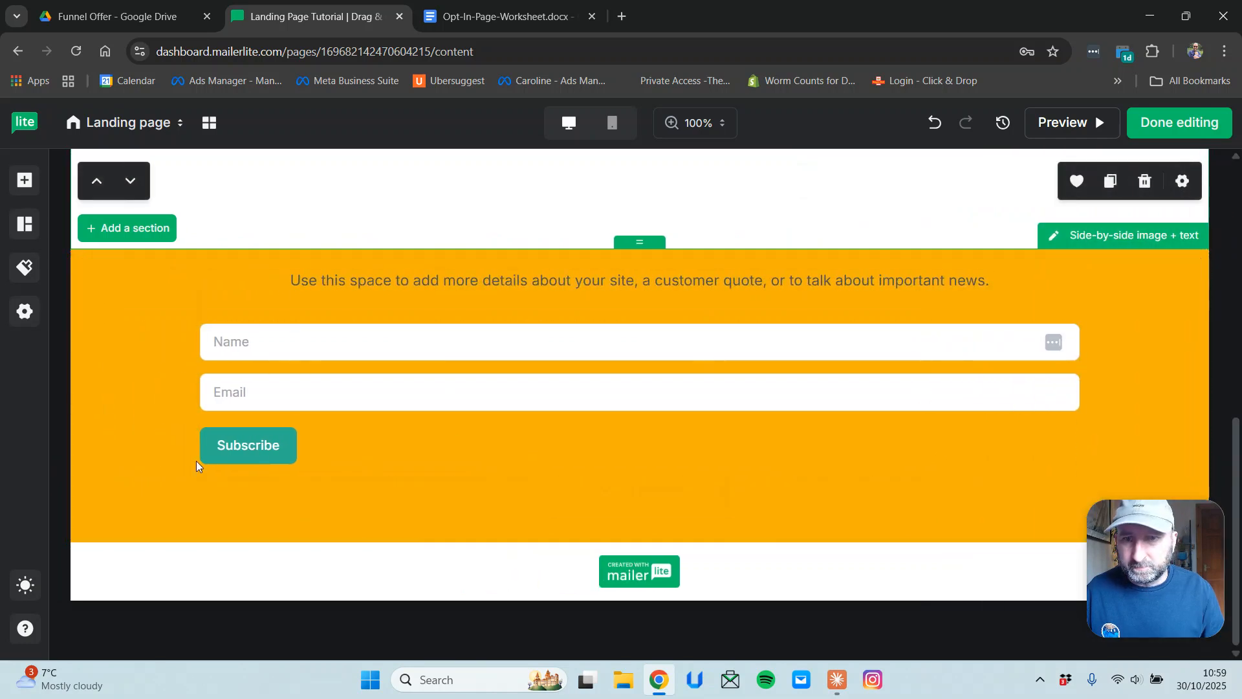
pyautogui.moveTo(18, 584)
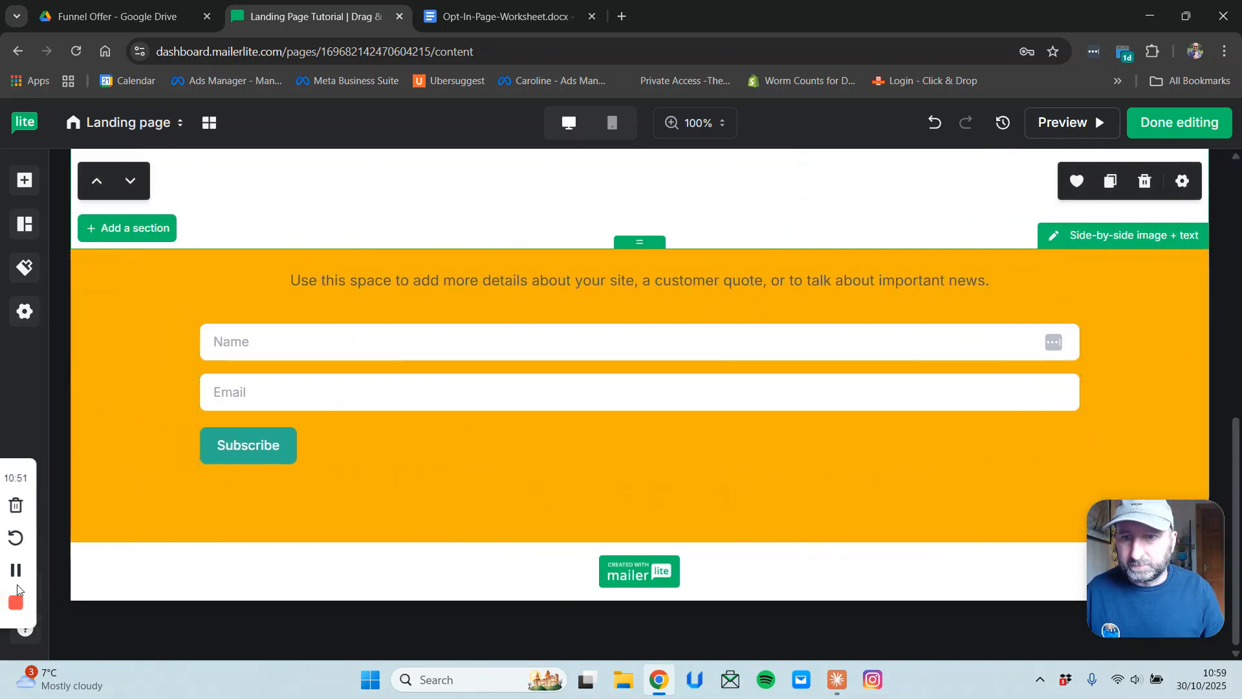
pyautogui.click(149, 444)
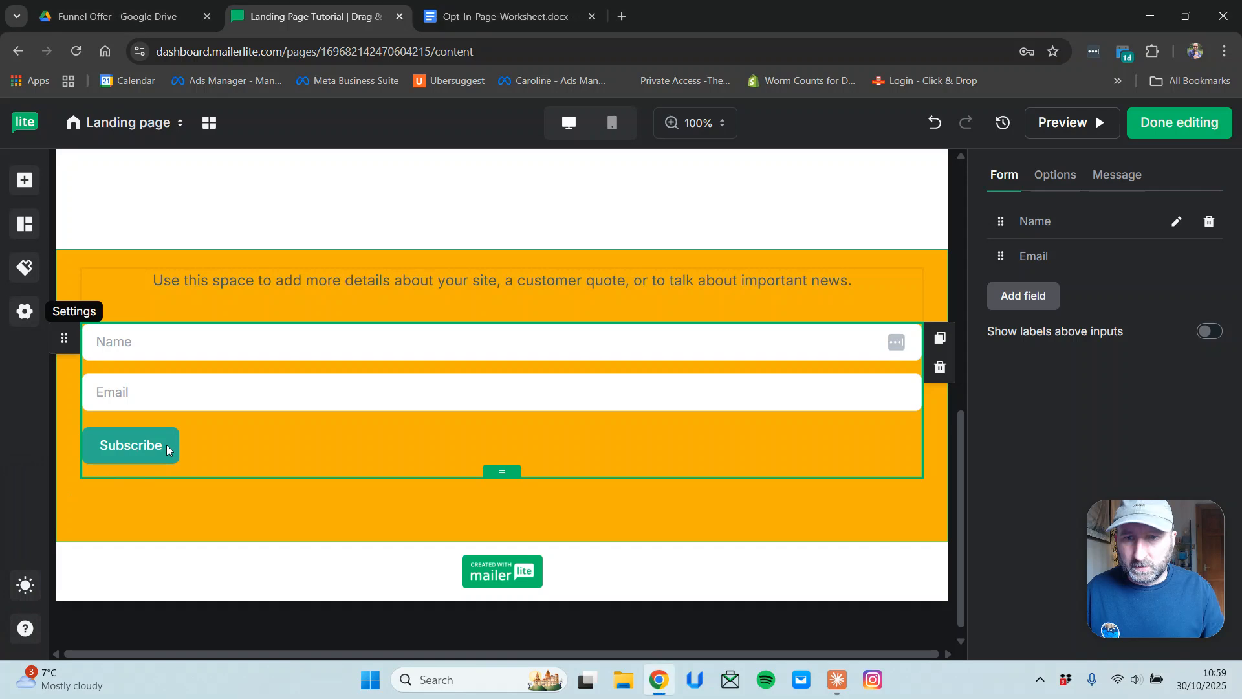
pyautogui.scroll(-1, 794, 401)
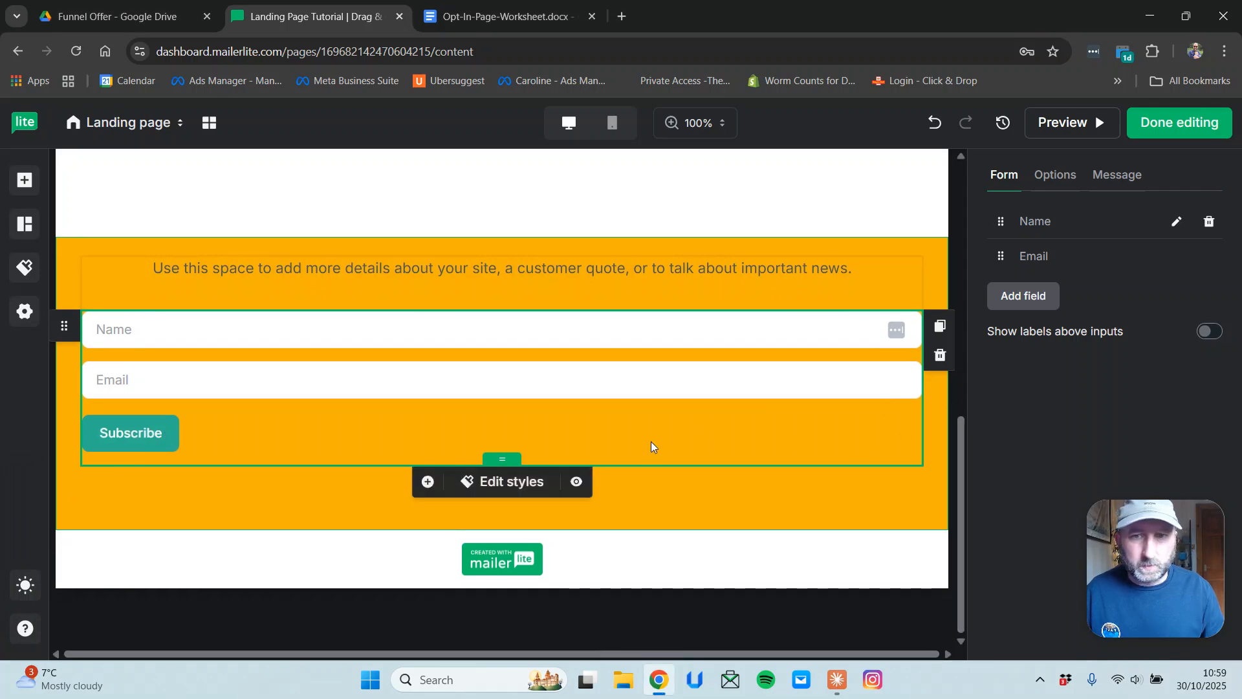
pyautogui.scroll(10, 518, 457)
pyautogui.scroll(-10, 519, 458)
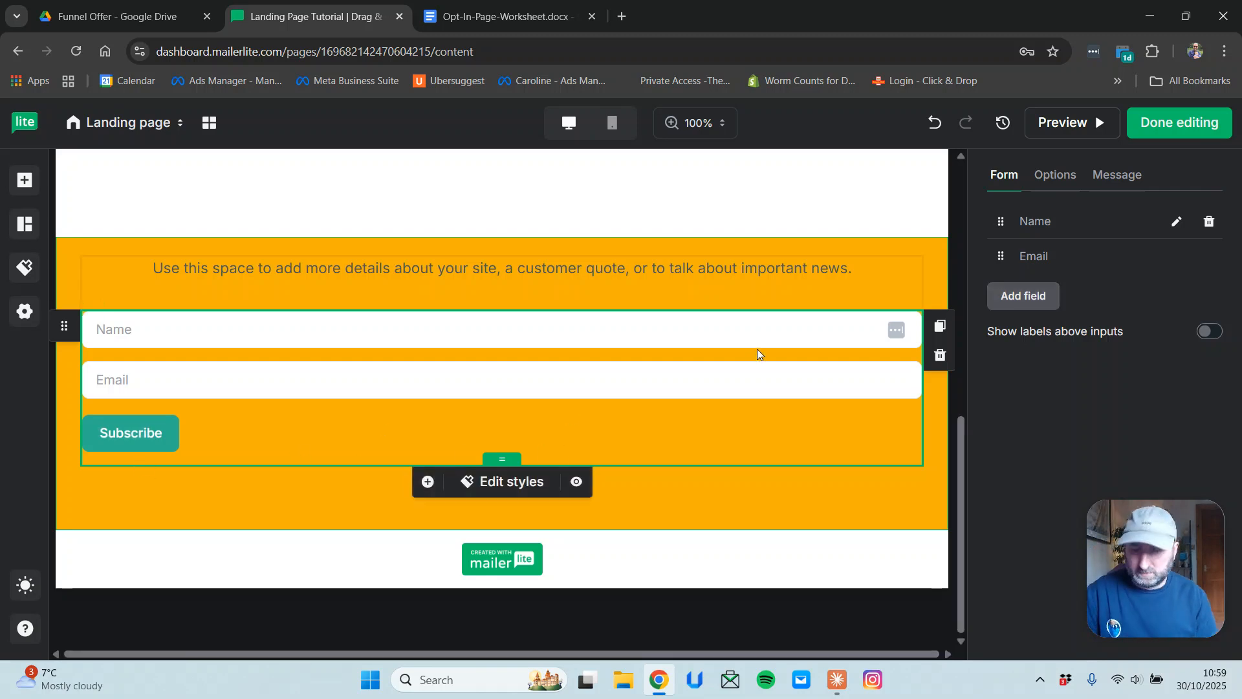
pyautogui.hotkey('ctrl', '-')
pyautogui.hotkey('ctrl', '-')
pyautogui.hotkey('ctrl', '-')
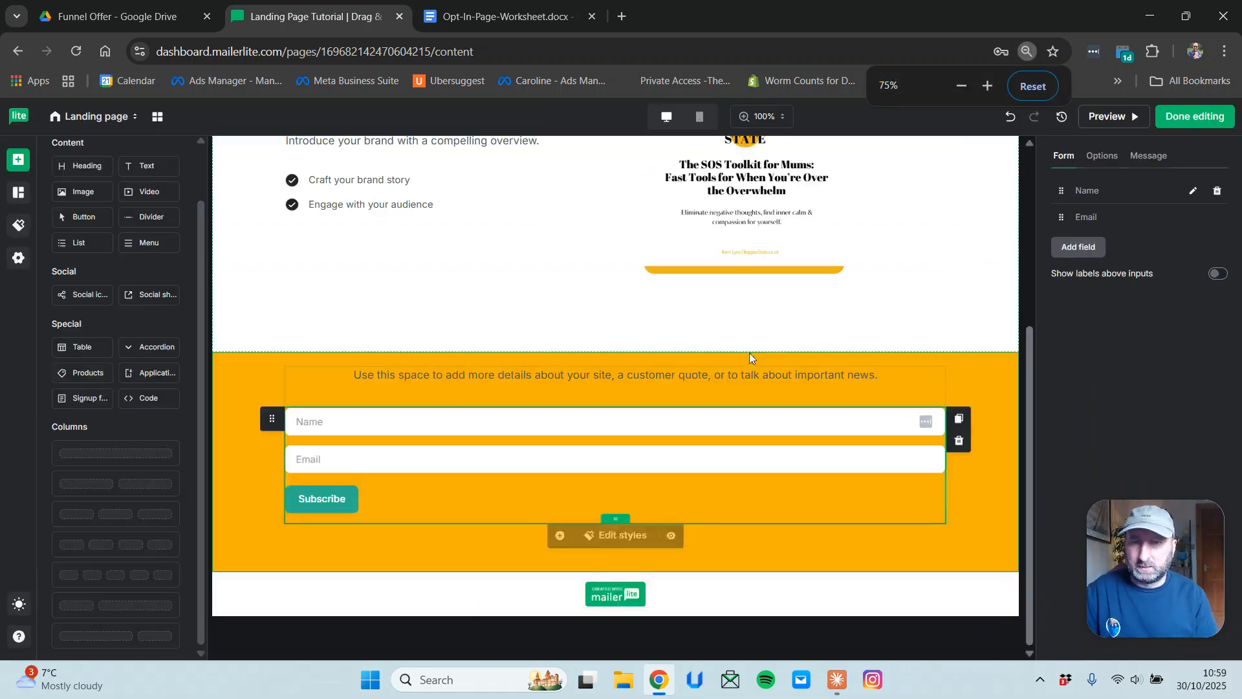
# Reset the browser zoom to 100%, then zoom out to 80% to view the form.
pyautogui.click(331, 501)
pyautogui.click(367, 464)
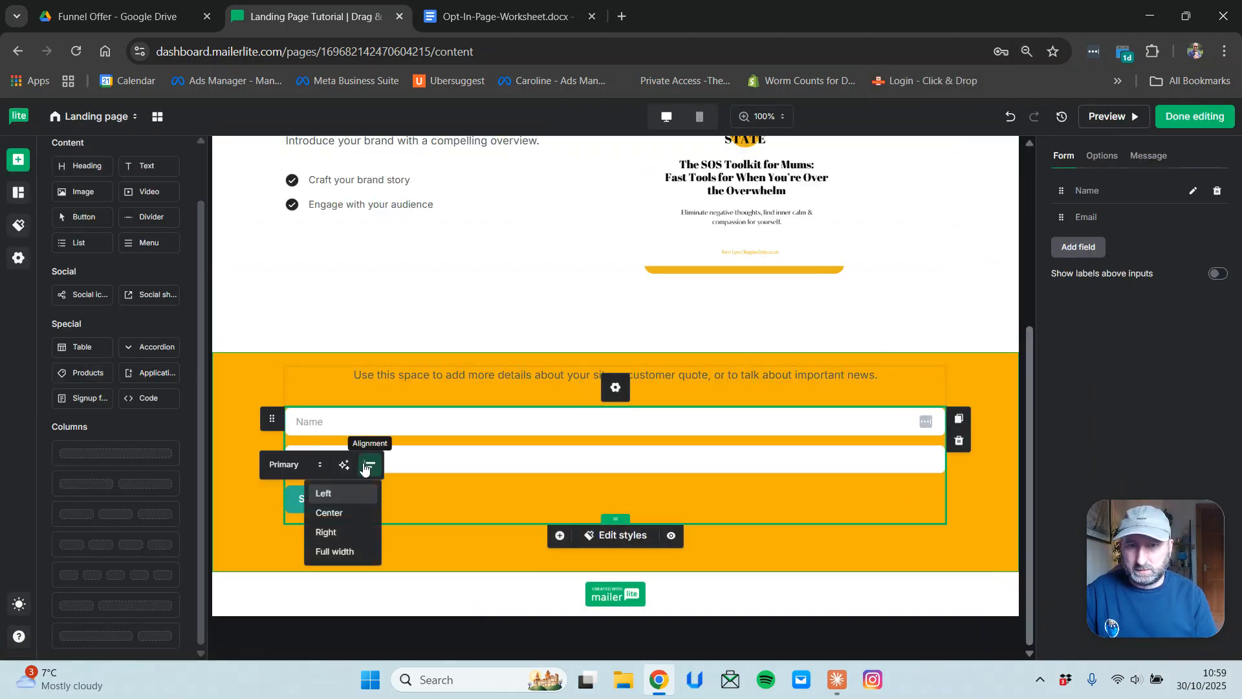
pyautogui.click(518, 311)
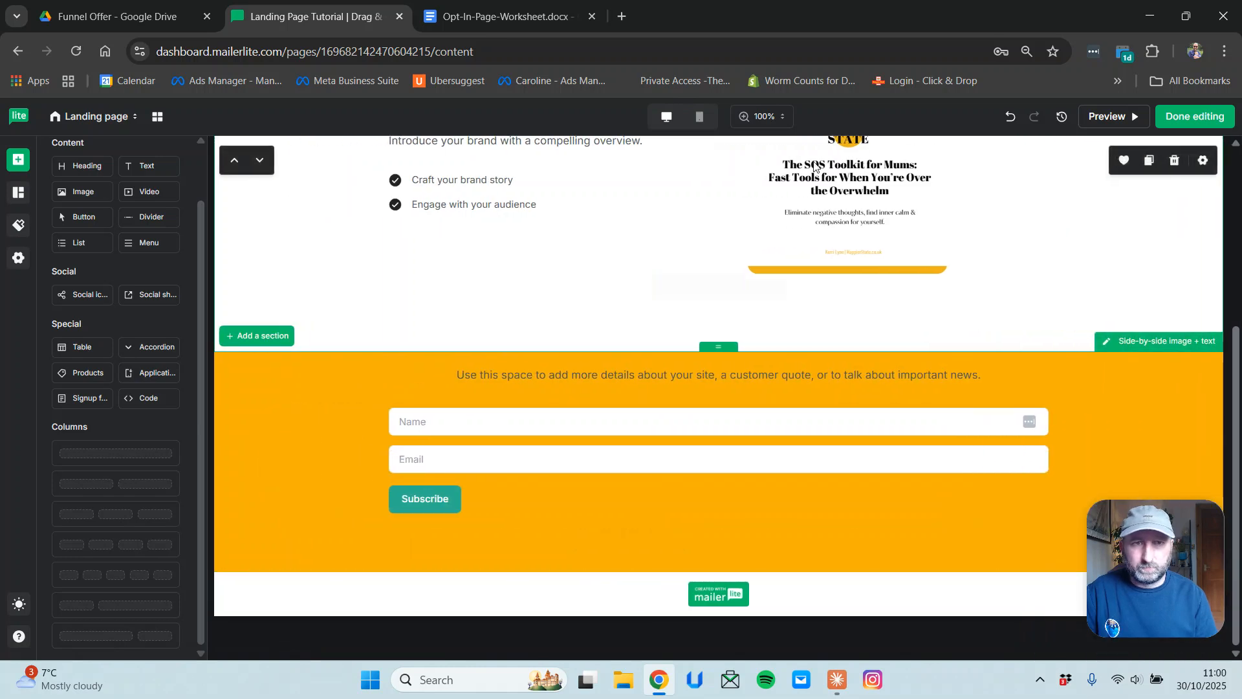
pyautogui.click(1028, 51)
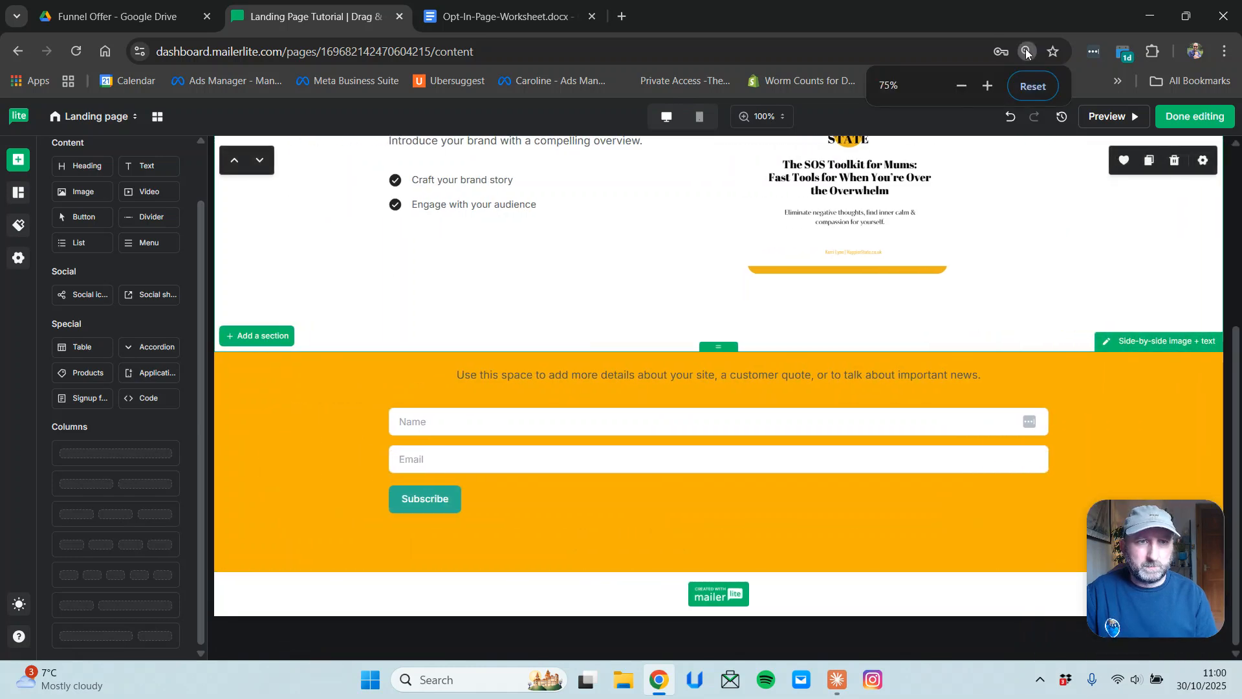
pyautogui.click(1031, 86)
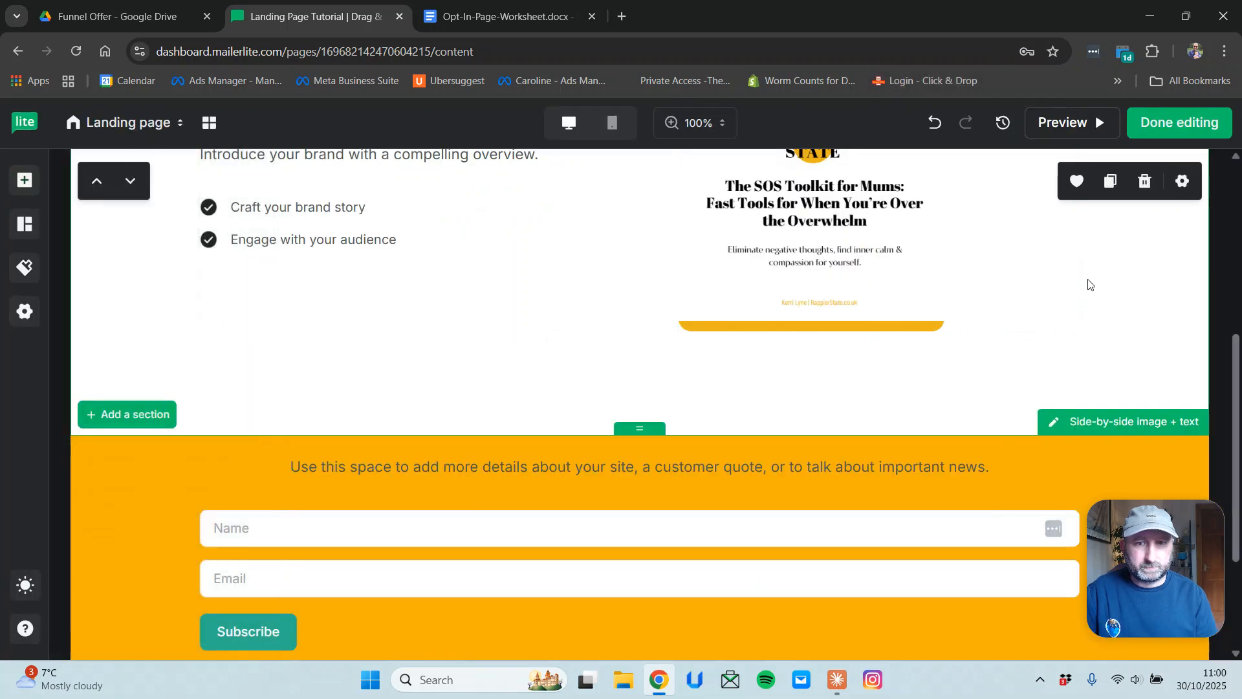
pyautogui.scroll(-3, 1095, 388)
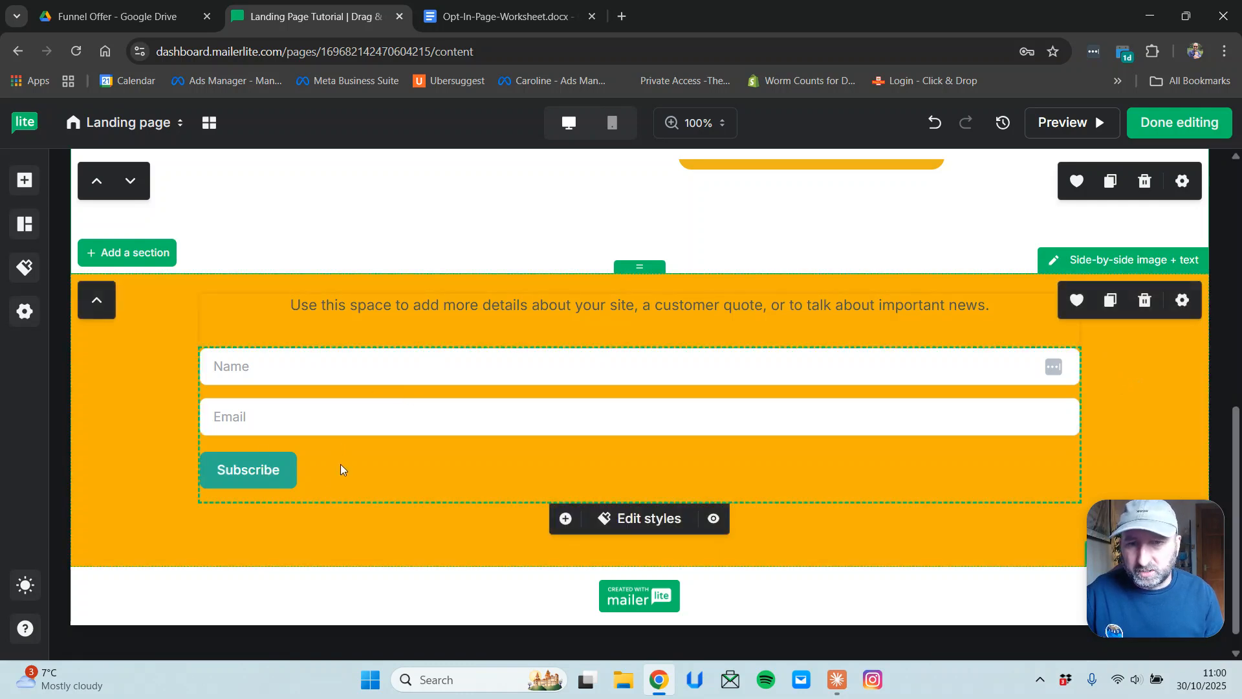
pyautogui.hotkey('ctrl', '-')
pyautogui.hotkey('ctrl', '-')
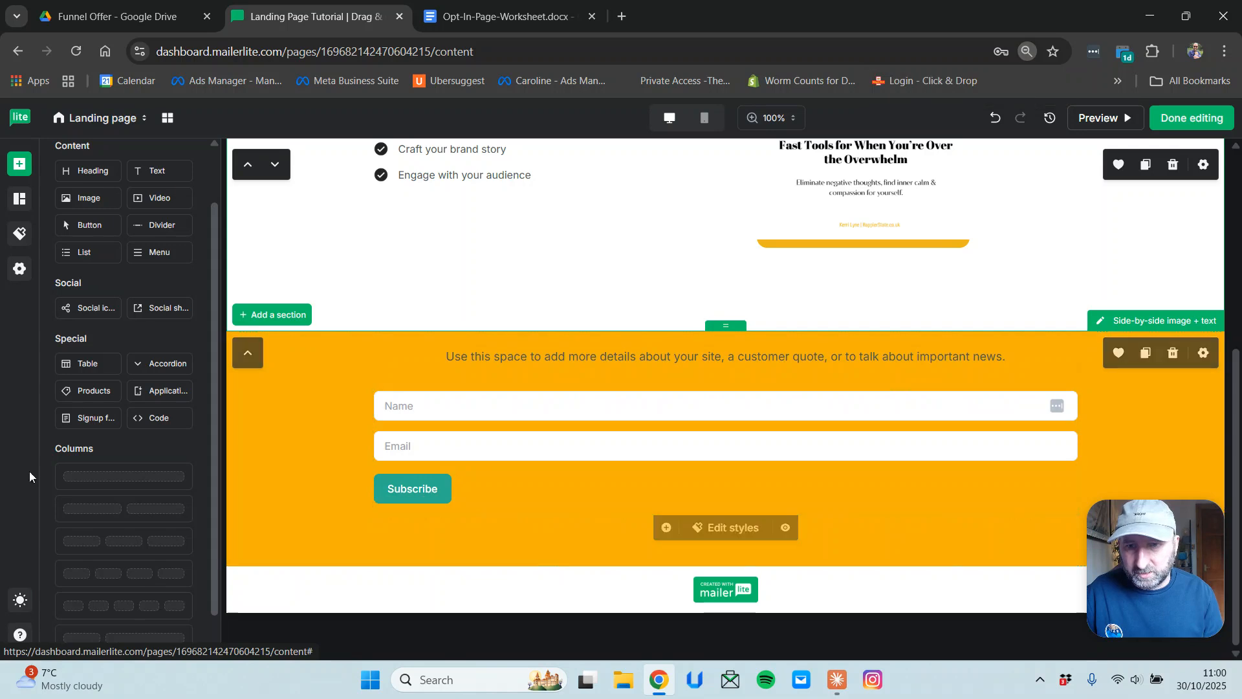
pyautogui.moveTo(11, 549)
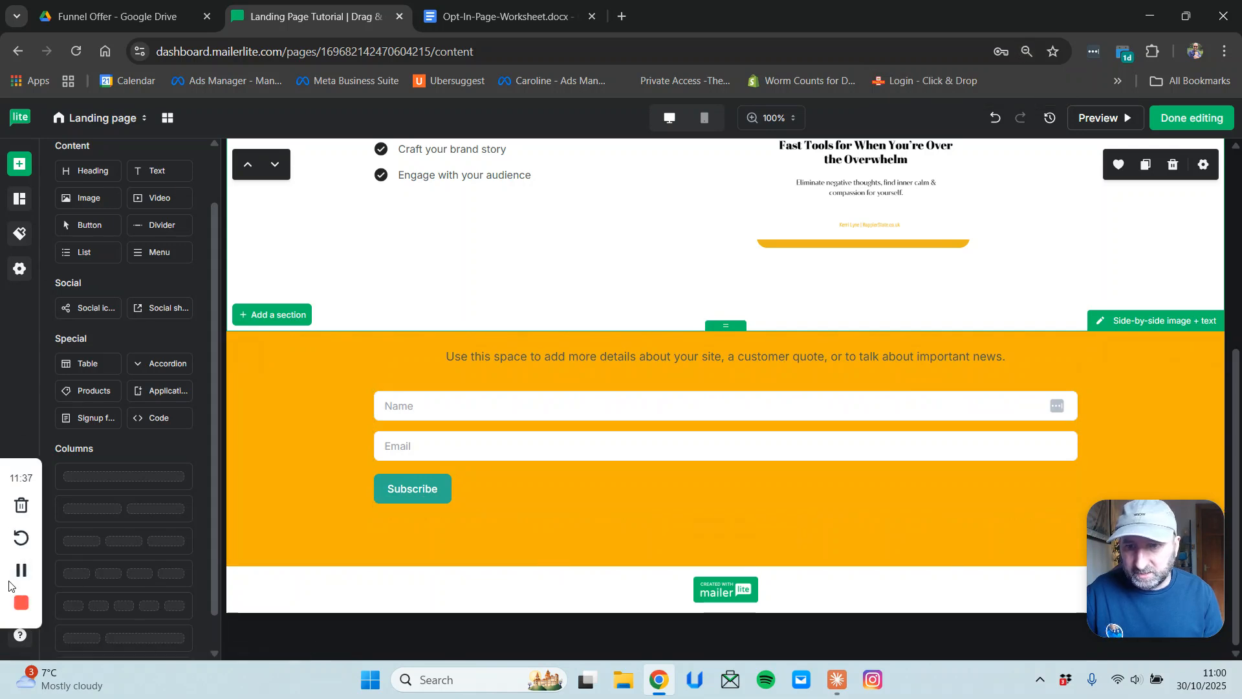
# Centre the Subscribe button in the signup form.
pyautogui.click(405, 492)
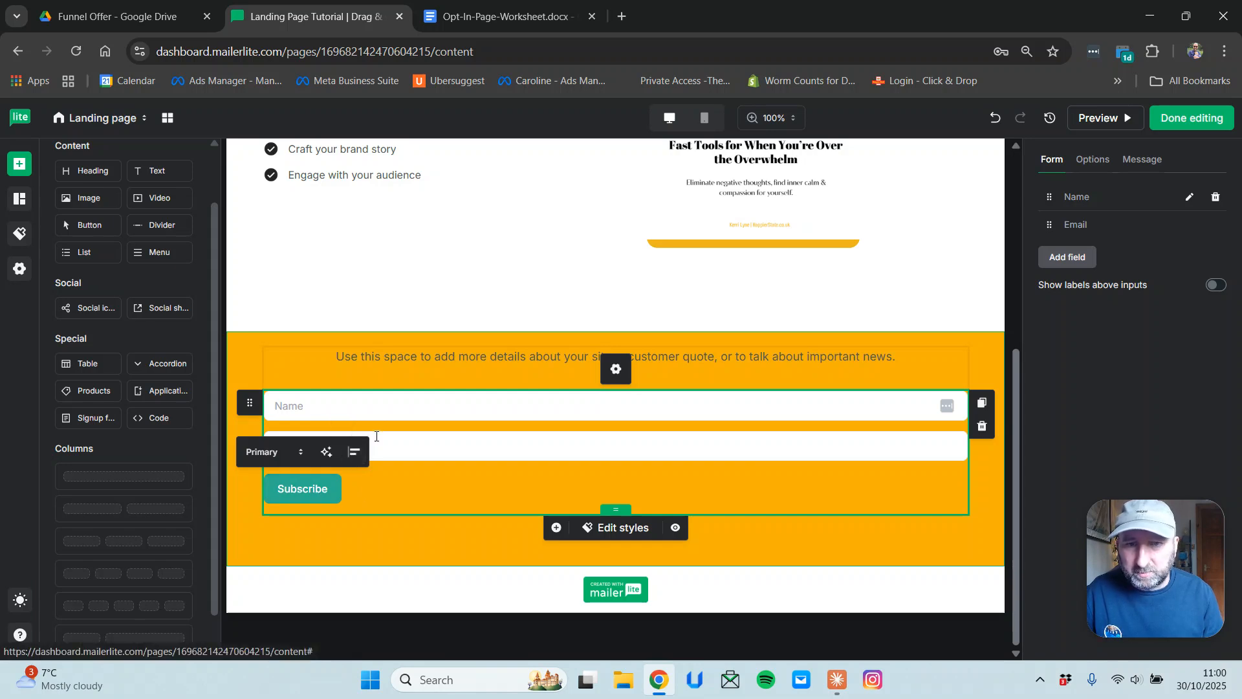
pyautogui.click(352, 455)
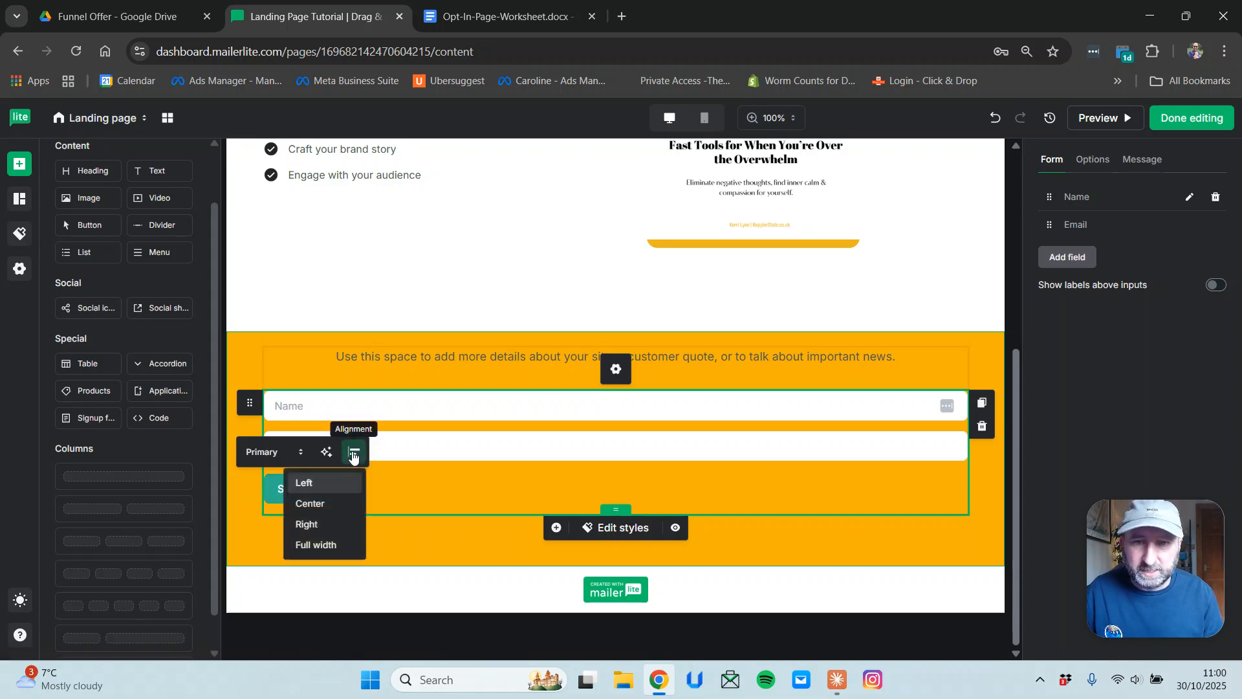
pyautogui.click(319, 504)
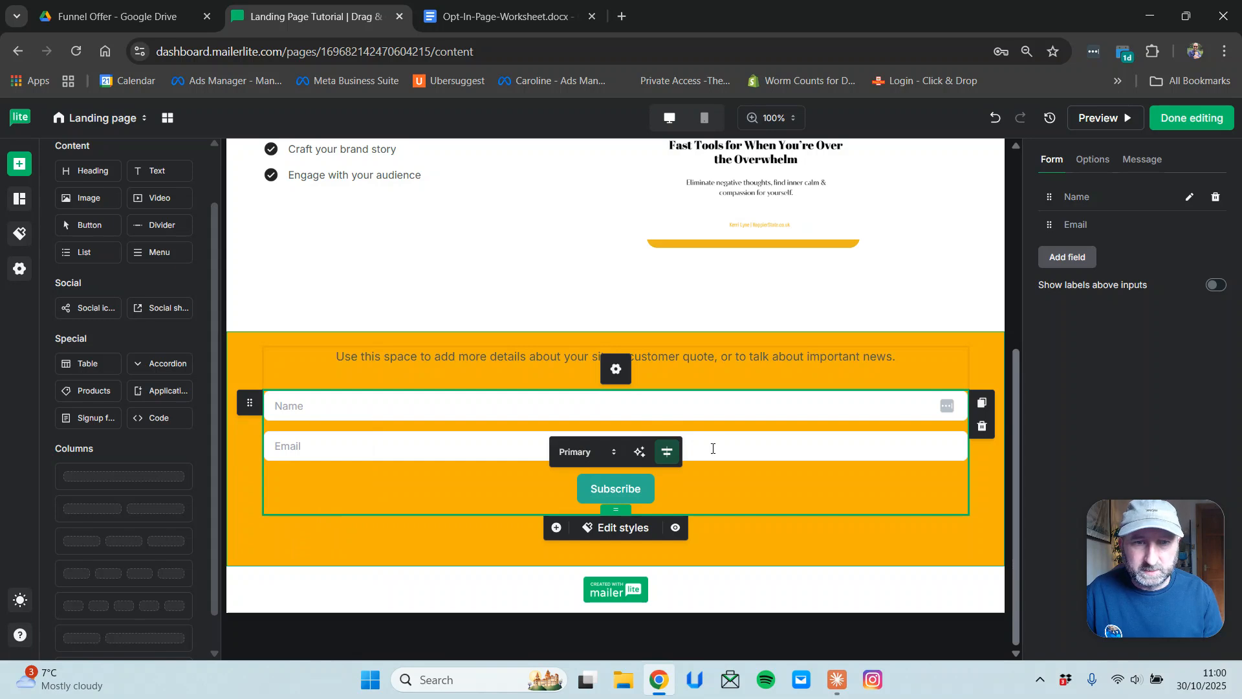
pyautogui.click(784, 483)
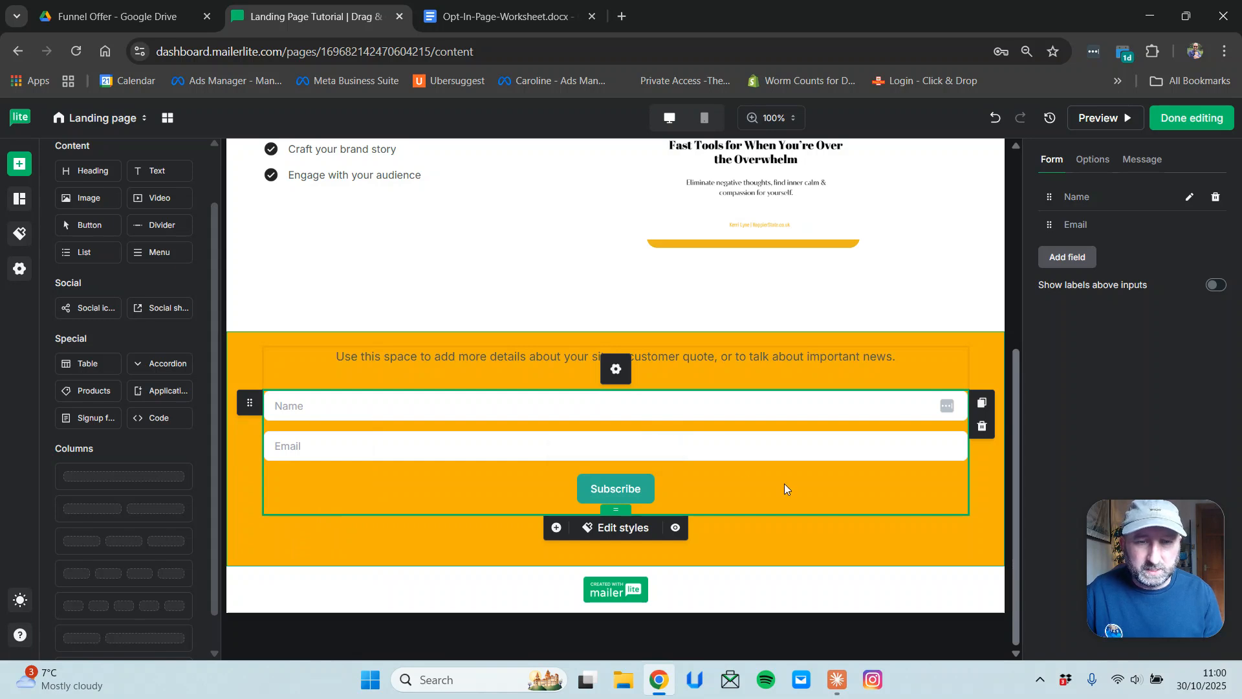
# Change the button label from Subscribe to CALL TO ACTION.
pyautogui.doubleClick(631, 489)
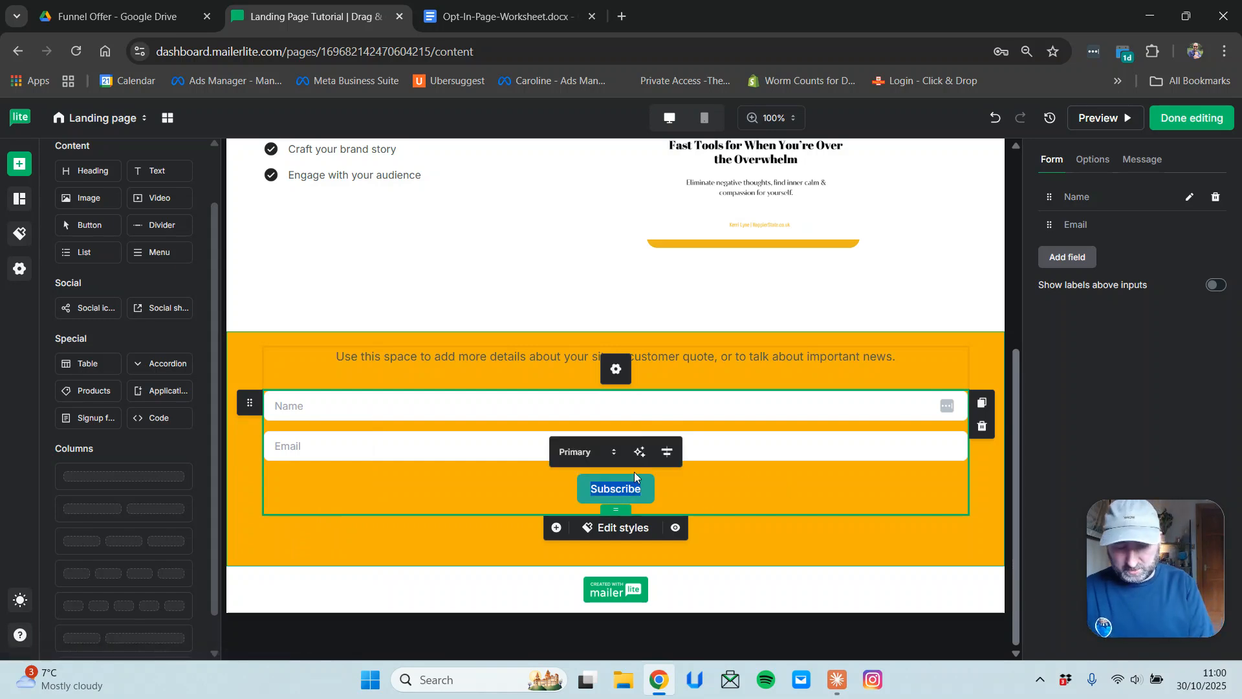
pyautogui.write('CALL TO ACTION')
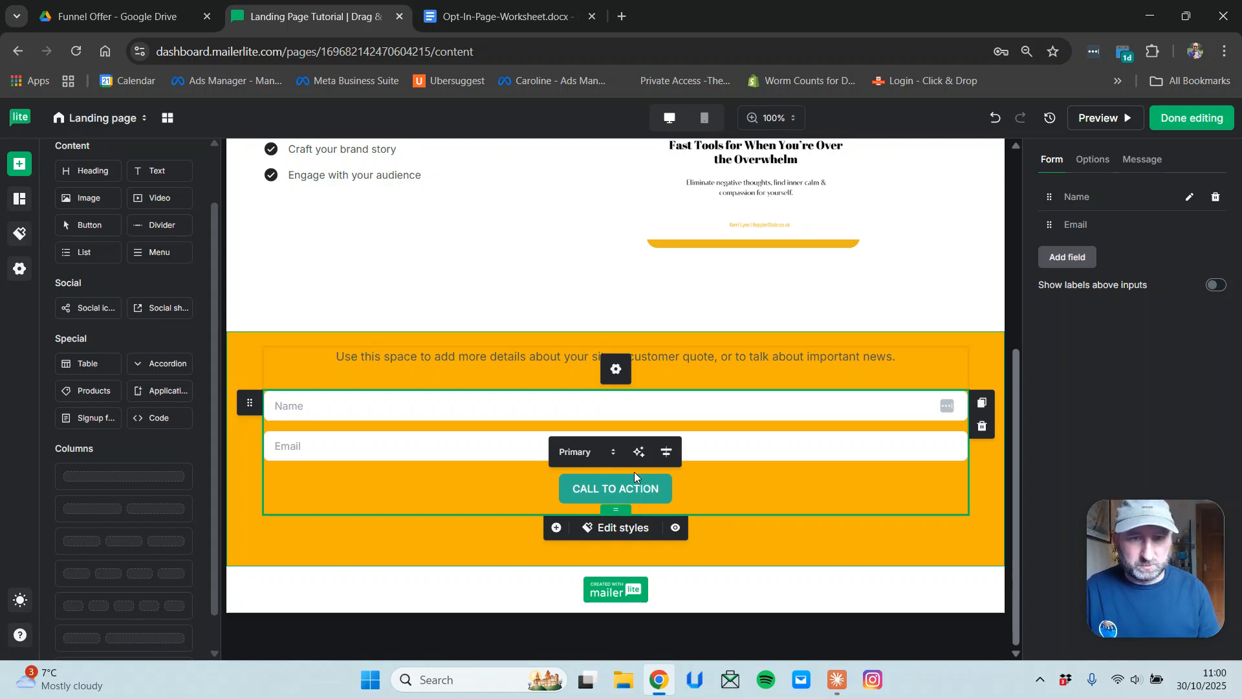
pyautogui.click(739, 487)
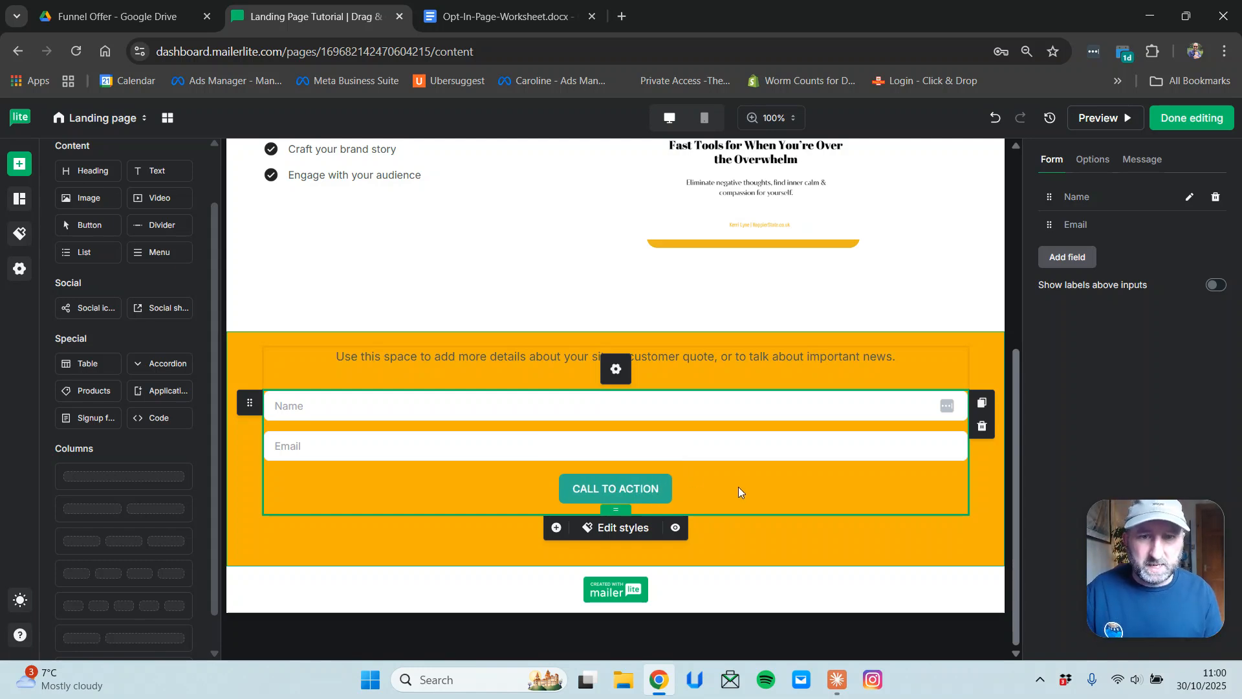
pyautogui.click(650, 489)
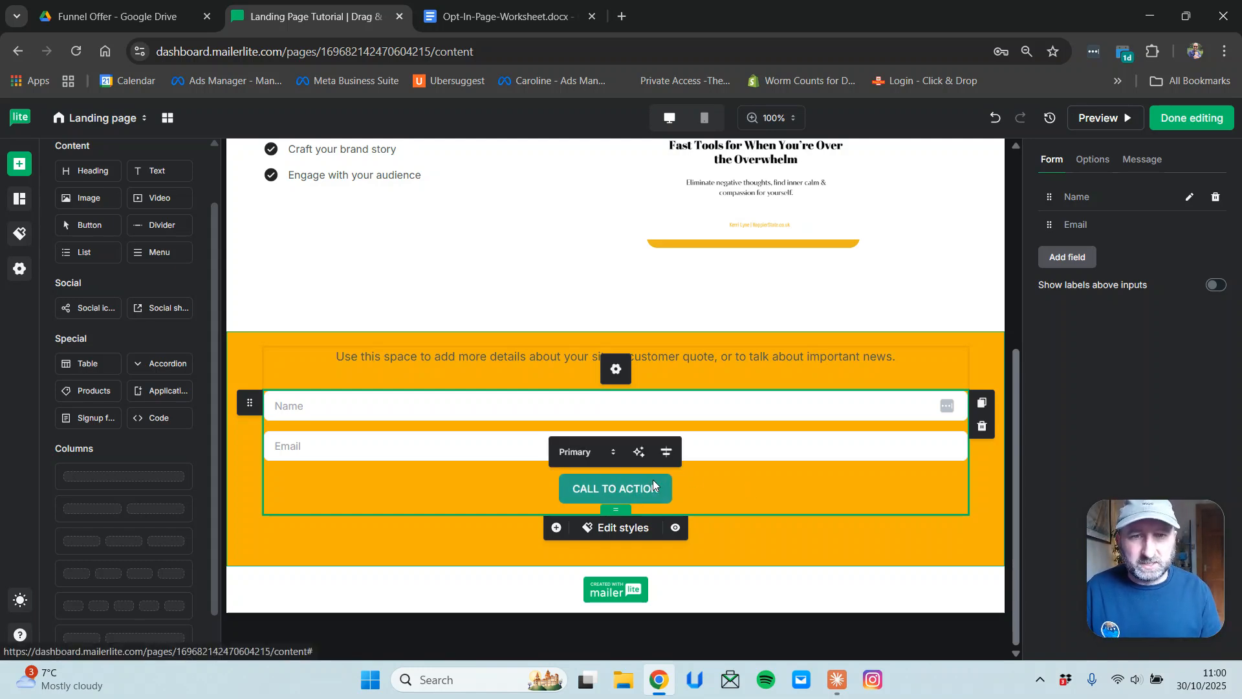
# Set the page's primary colour to red #b12c2c and reset the browser zoom to 100%.
pyautogui.click(573, 453)
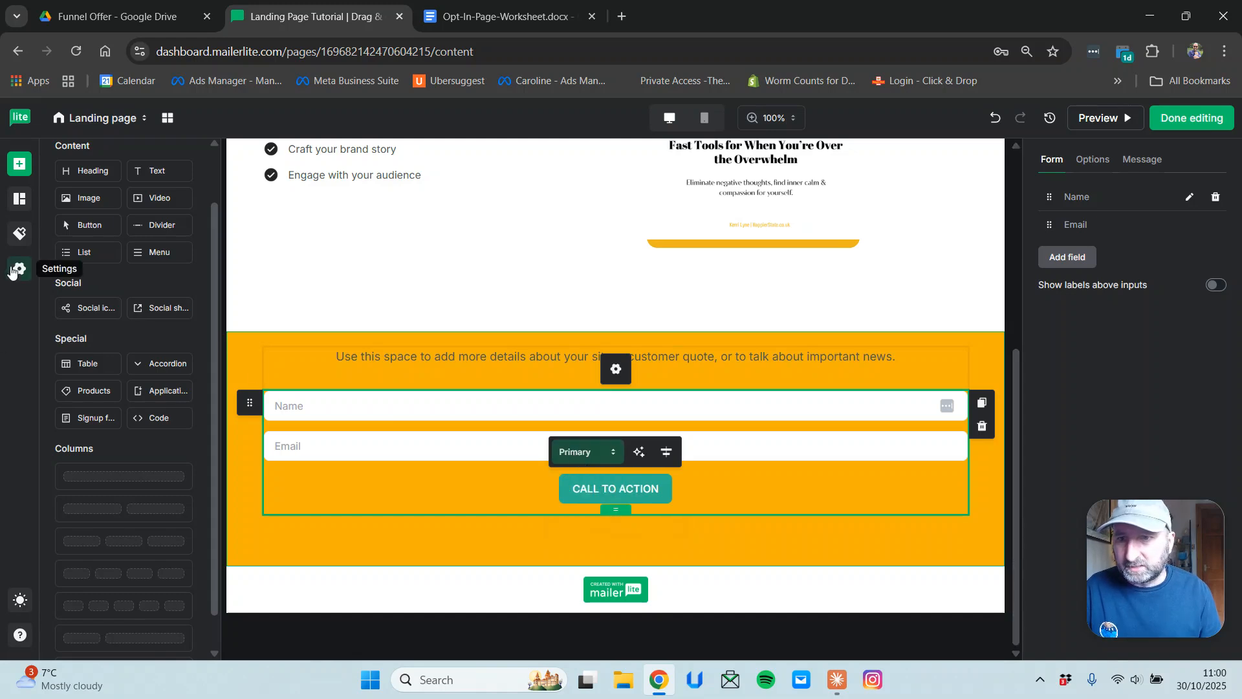
pyautogui.click(18, 236)
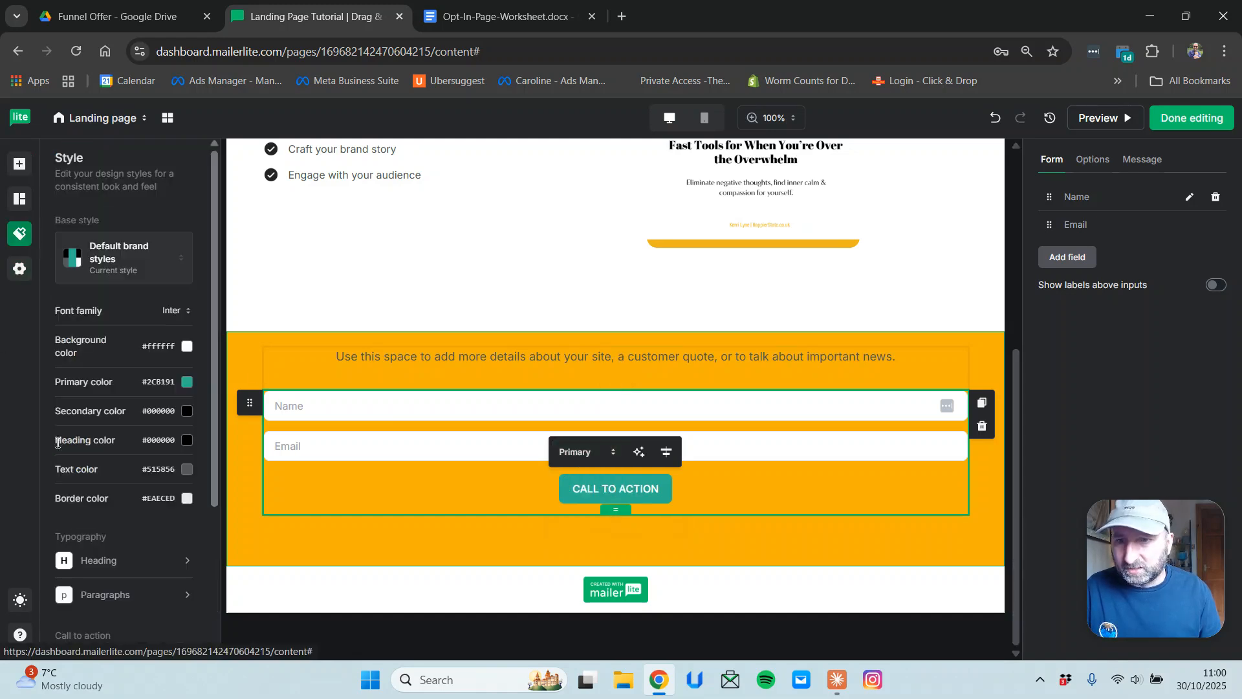
pyautogui.click(187, 382)
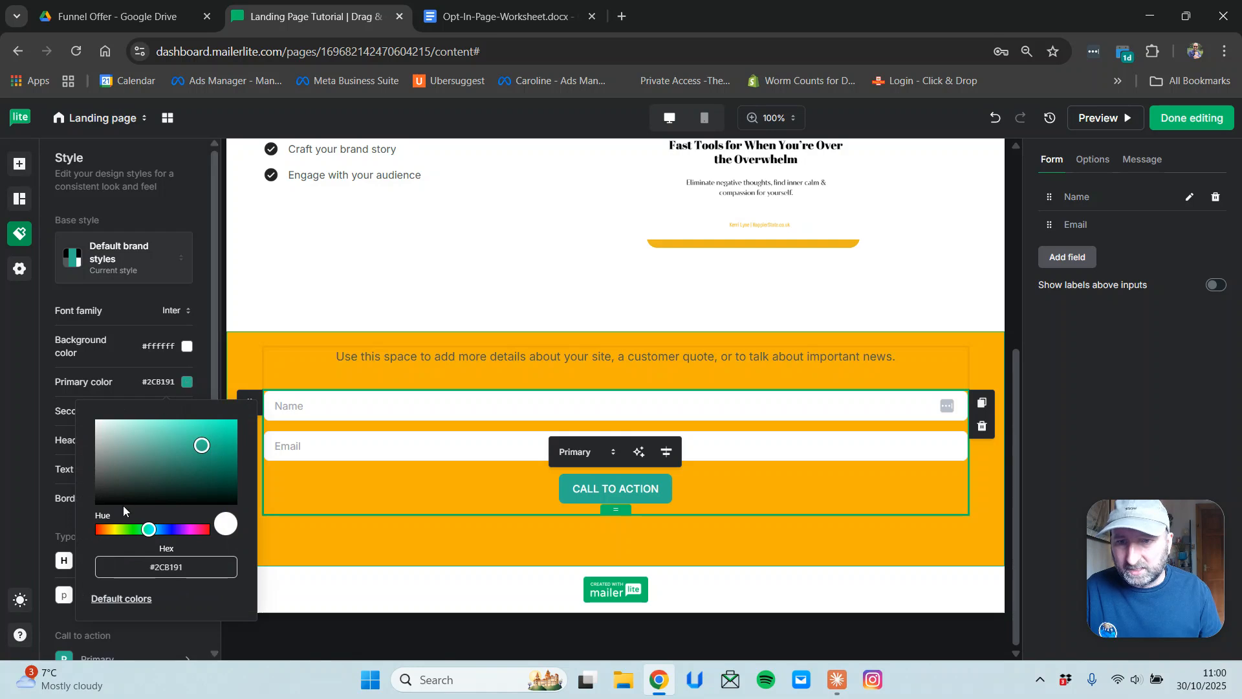
pyautogui.click(97, 530)
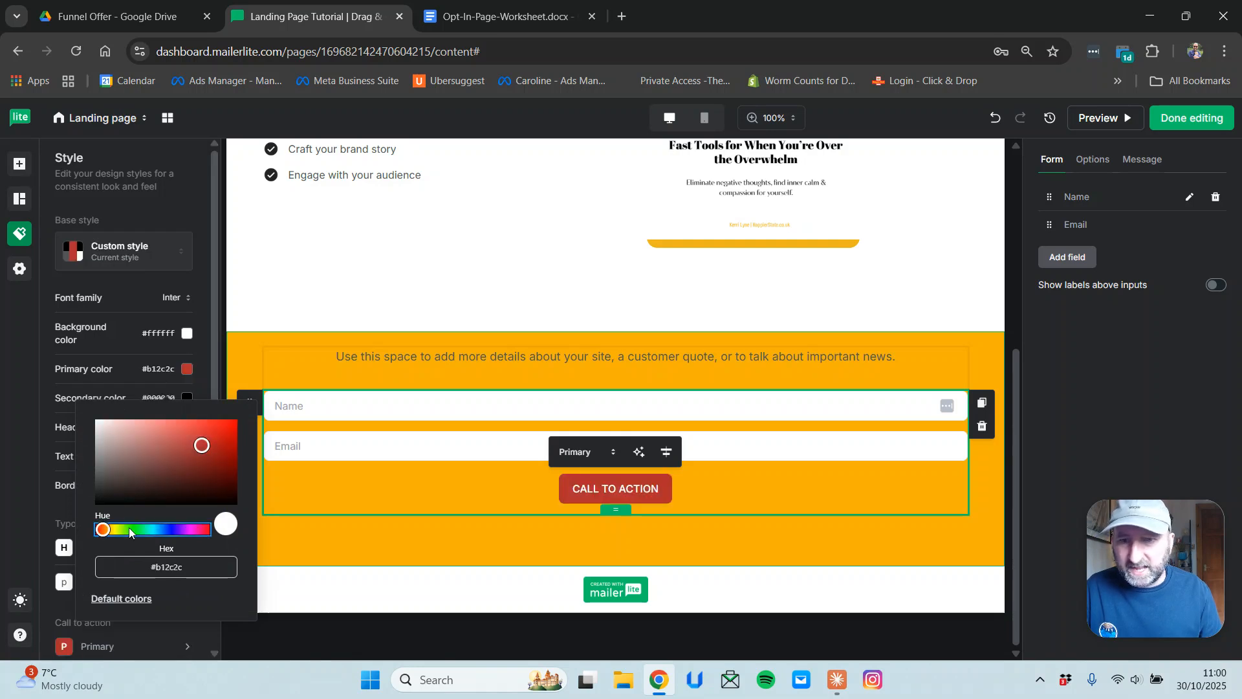
pyautogui.click(168, 530)
pyautogui.click(148, 530)
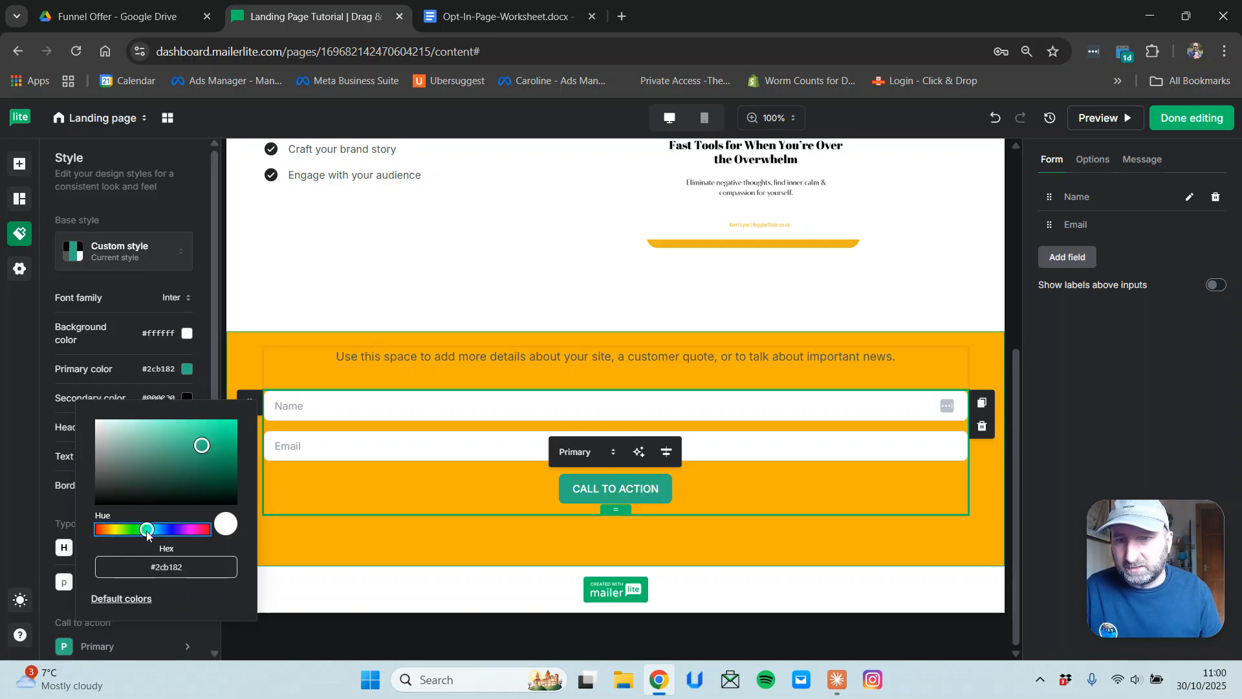
pyautogui.click(116, 530)
pyautogui.click(100, 531)
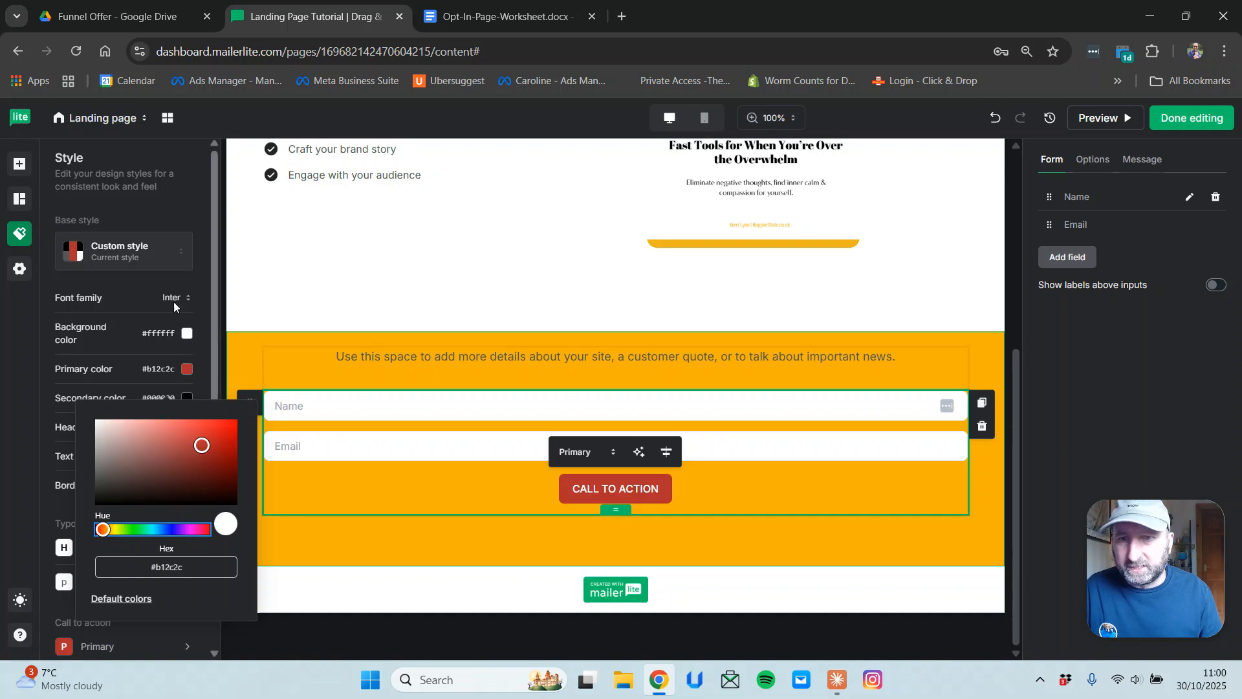
pyautogui.click(196, 222)
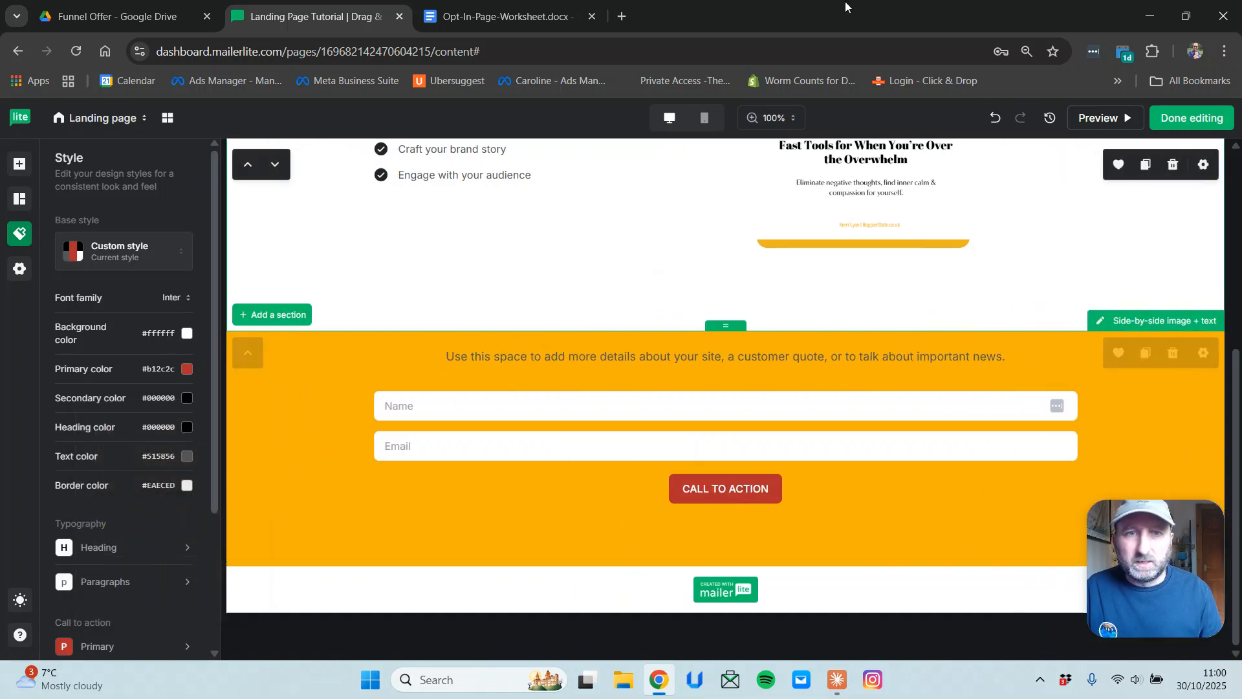
pyautogui.click(1027, 51)
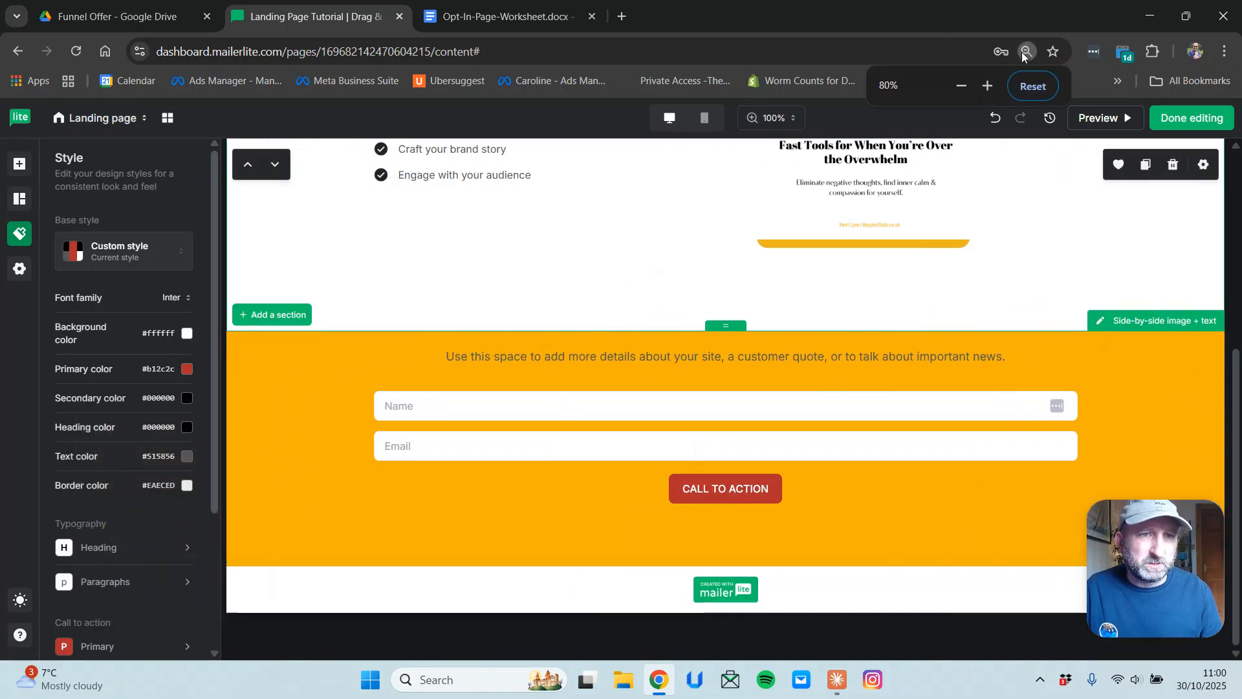
pyautogui.click(1029, 86)
# Replace the Introduce your company heading text with 'Second Headline'.
pyautogui.click(525, 258)
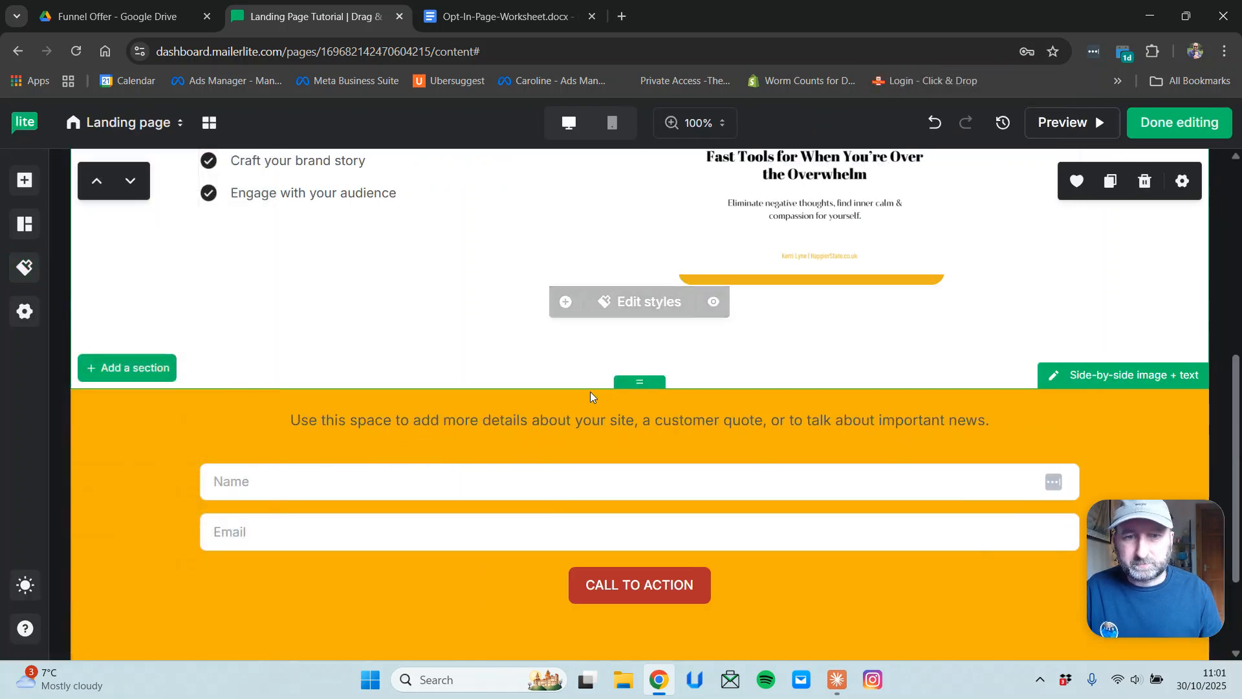
pyautogui.scroll(-3, 605, 392)
pyautogui.scroll(3, 608, 389)
pyautogui.scroll(5, 609, 389)
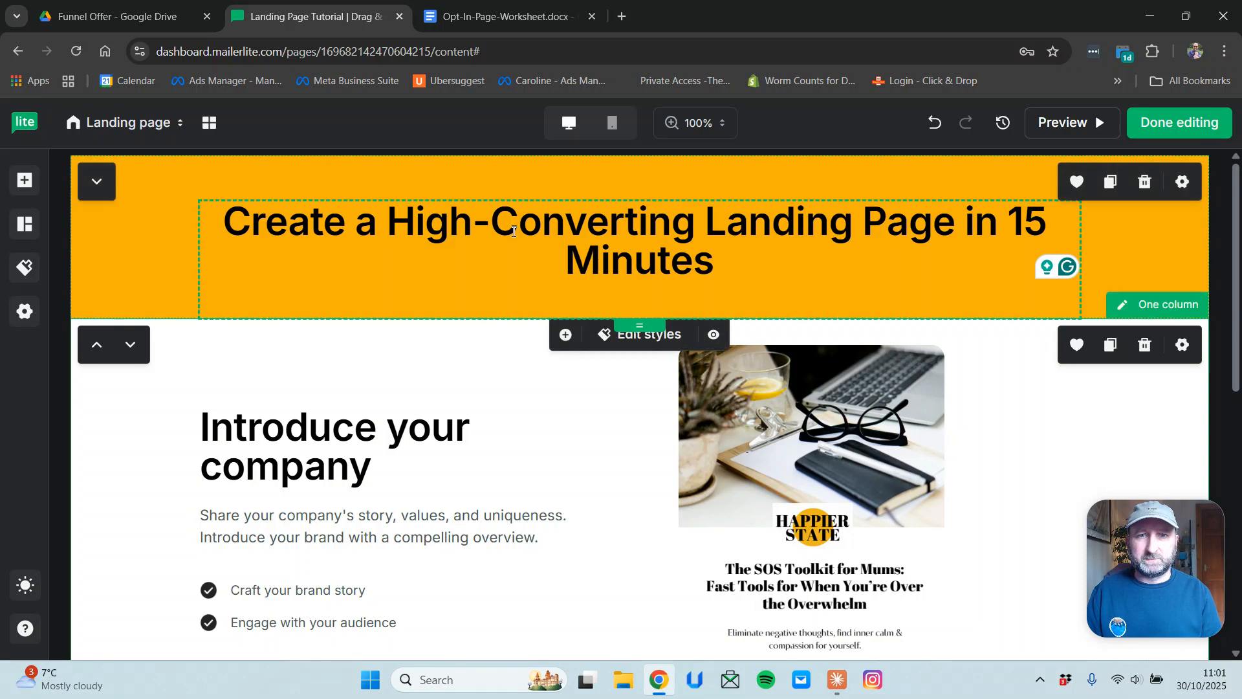
pyautogui.moveTo(716, 260); pyautogui.dragTo(26, 311)
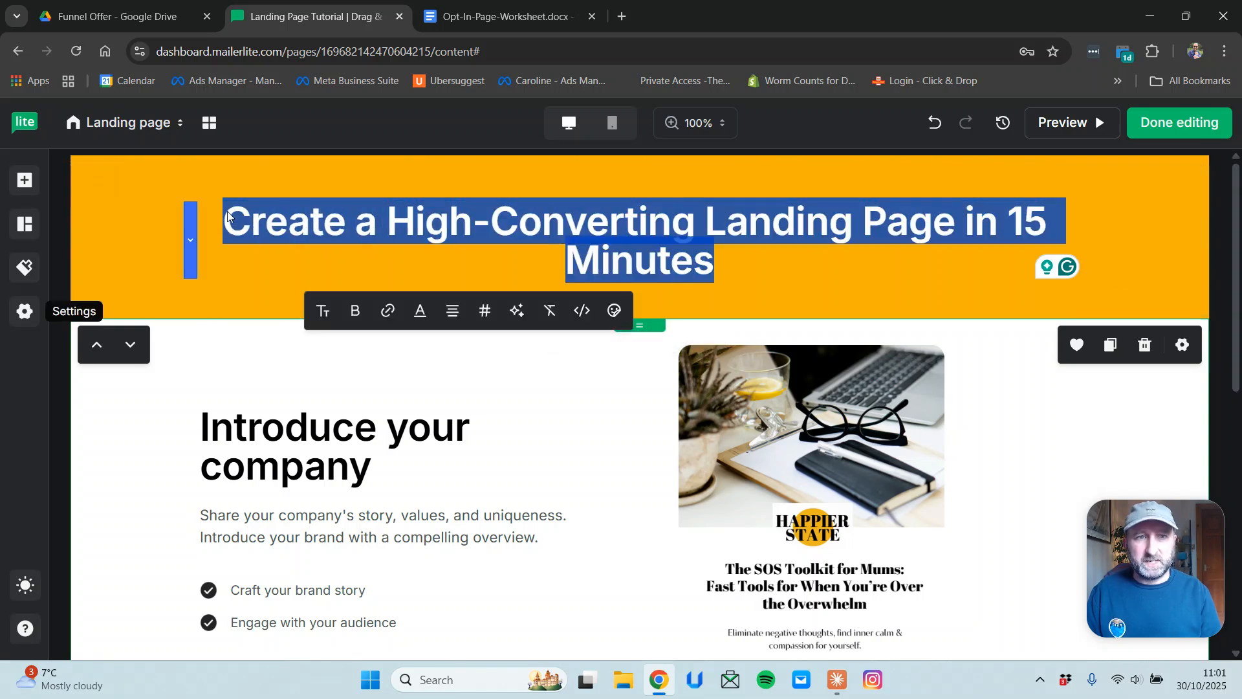
pyautogui.click(746, 280)
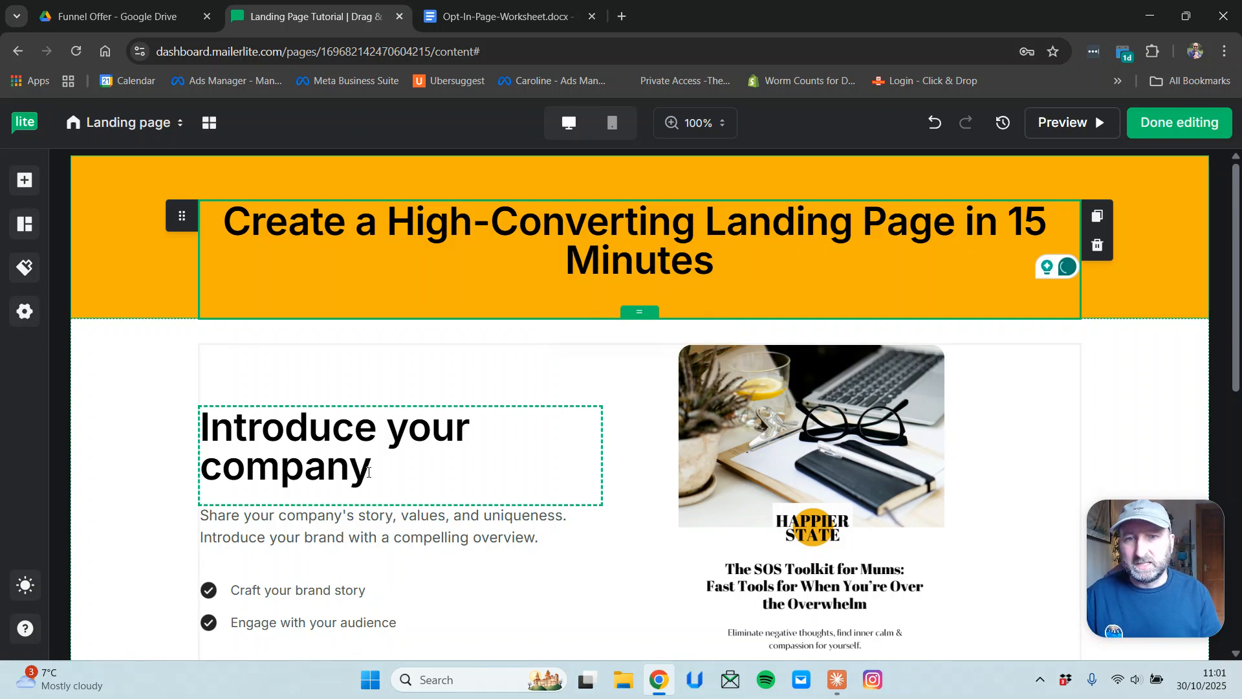
pyautogui.moveTo(370, 474); pyautogui.dragTo(197, 427)
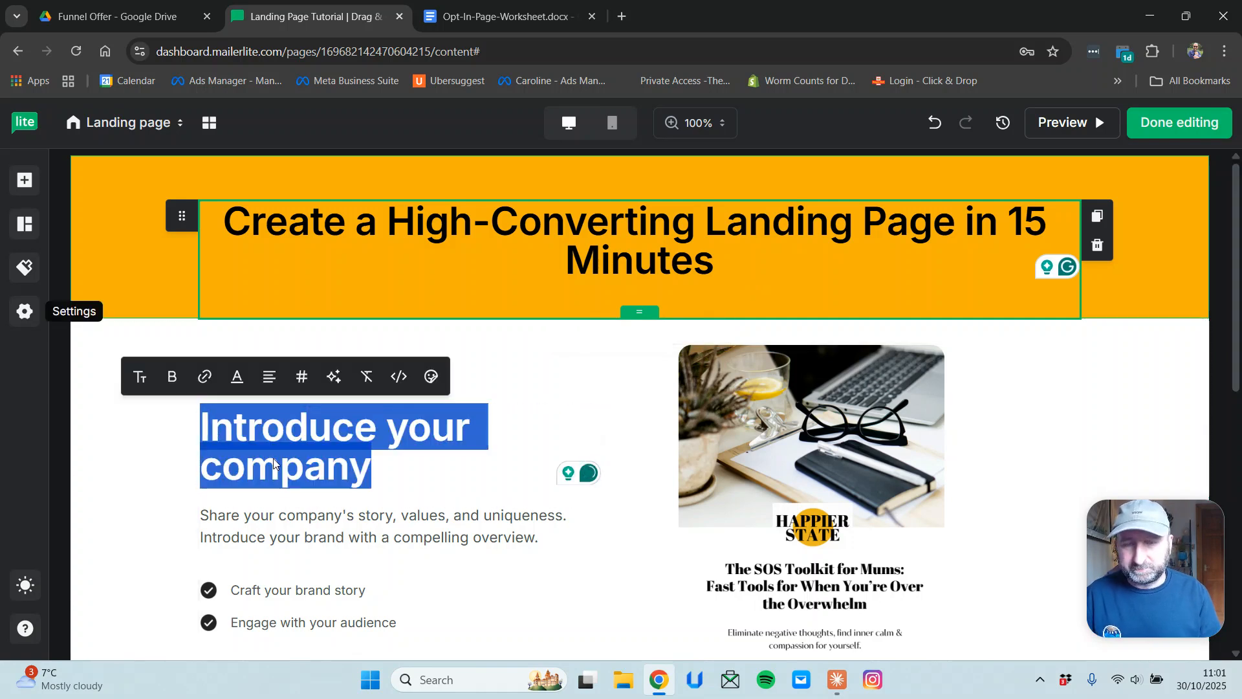
pyautogui.write('S')
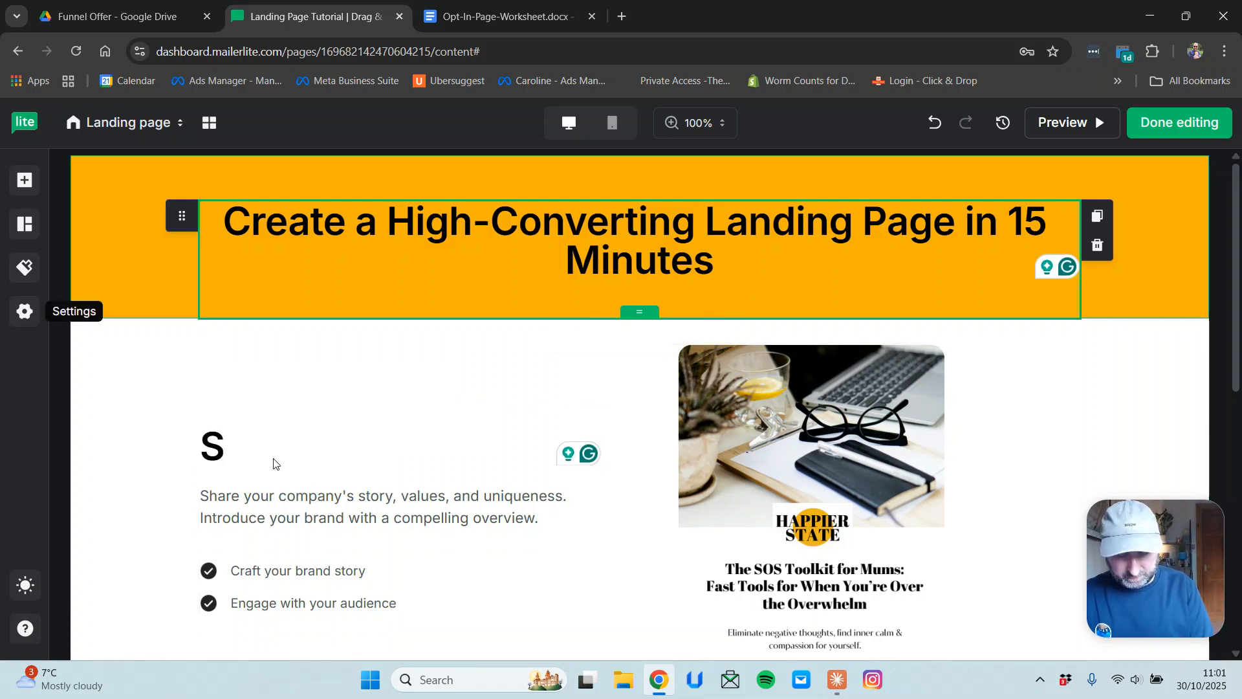
pyautogui.write('econd He')
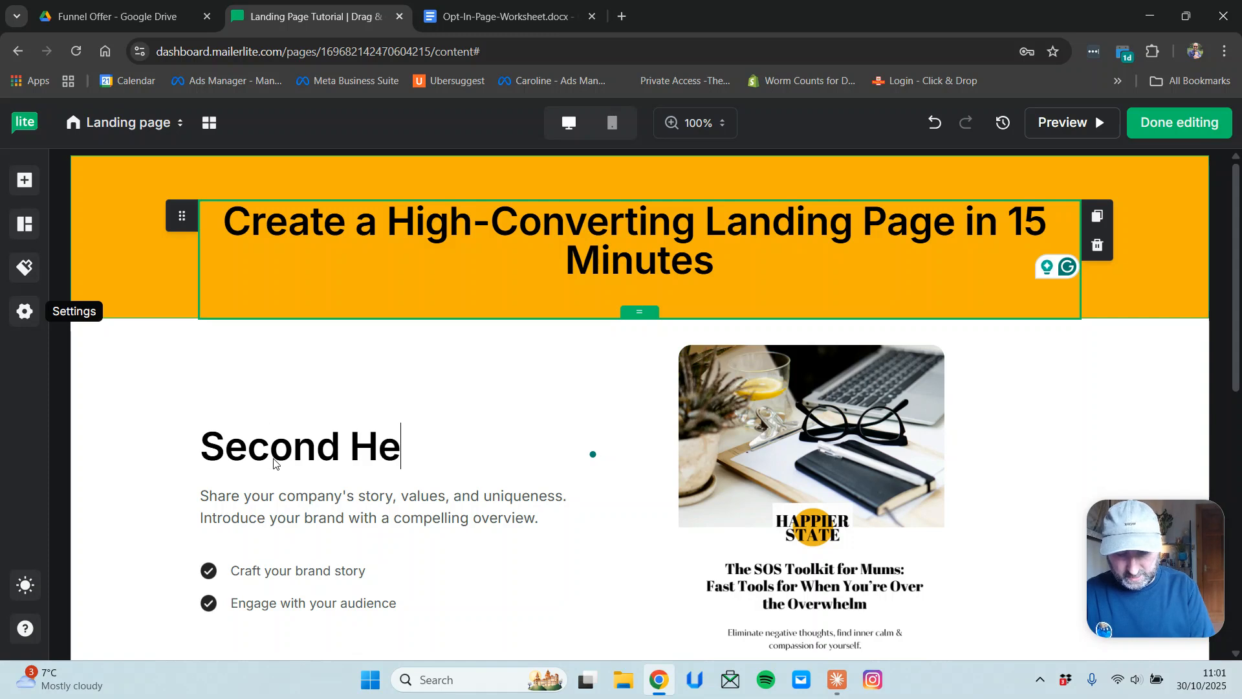
pyautogui.write('adline')
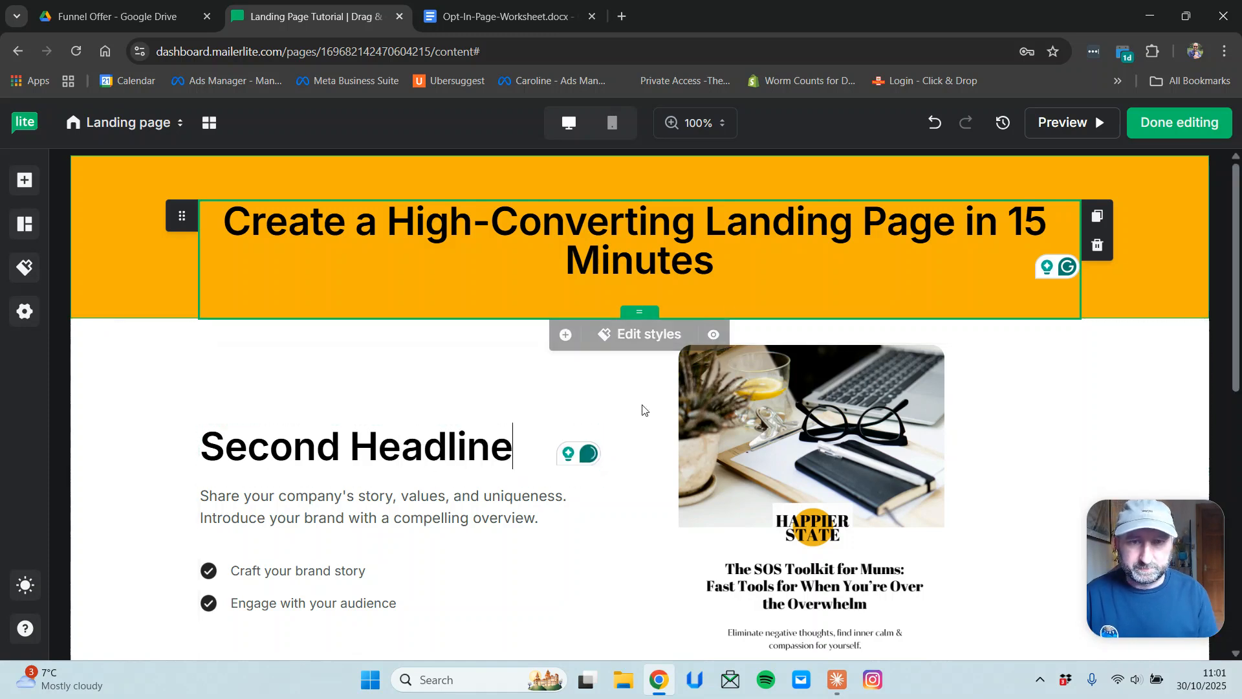
# Clear the large bold formatting from Second Headline so it is plain text.
pyautogui.moveTo(517, 454); pyautogui.dragTo(194, 446)
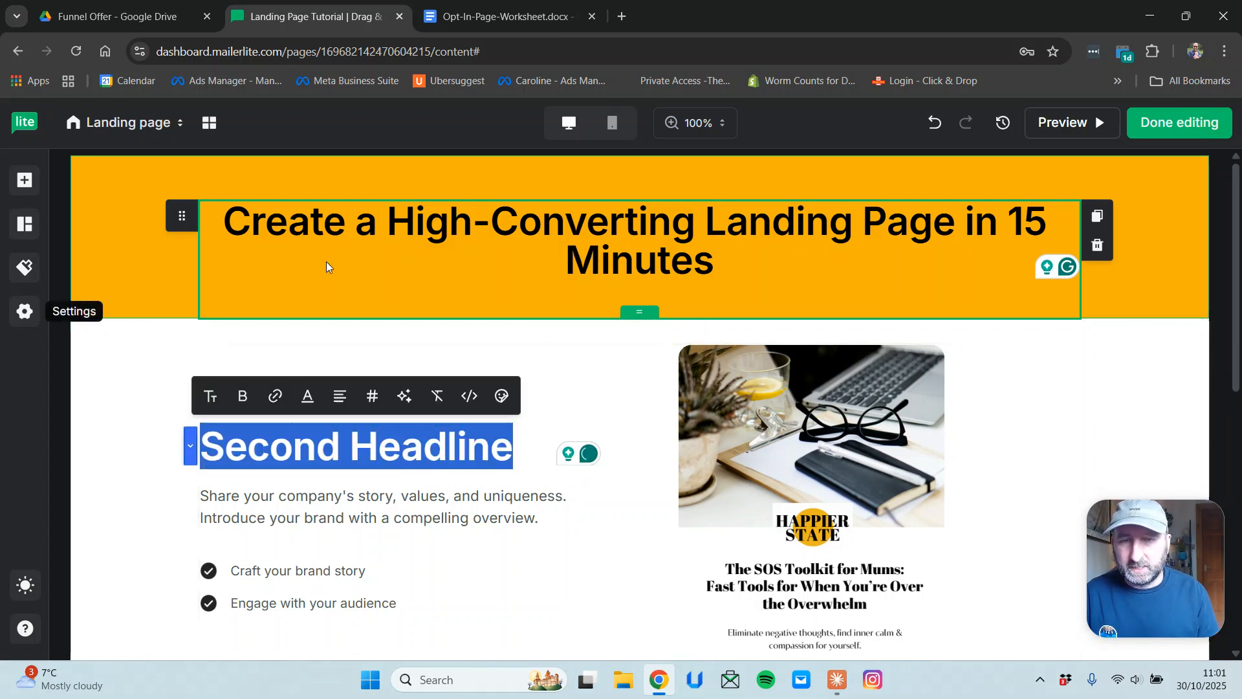
pyautogui.click(437, 398)
pyautogui.click(375, 445)
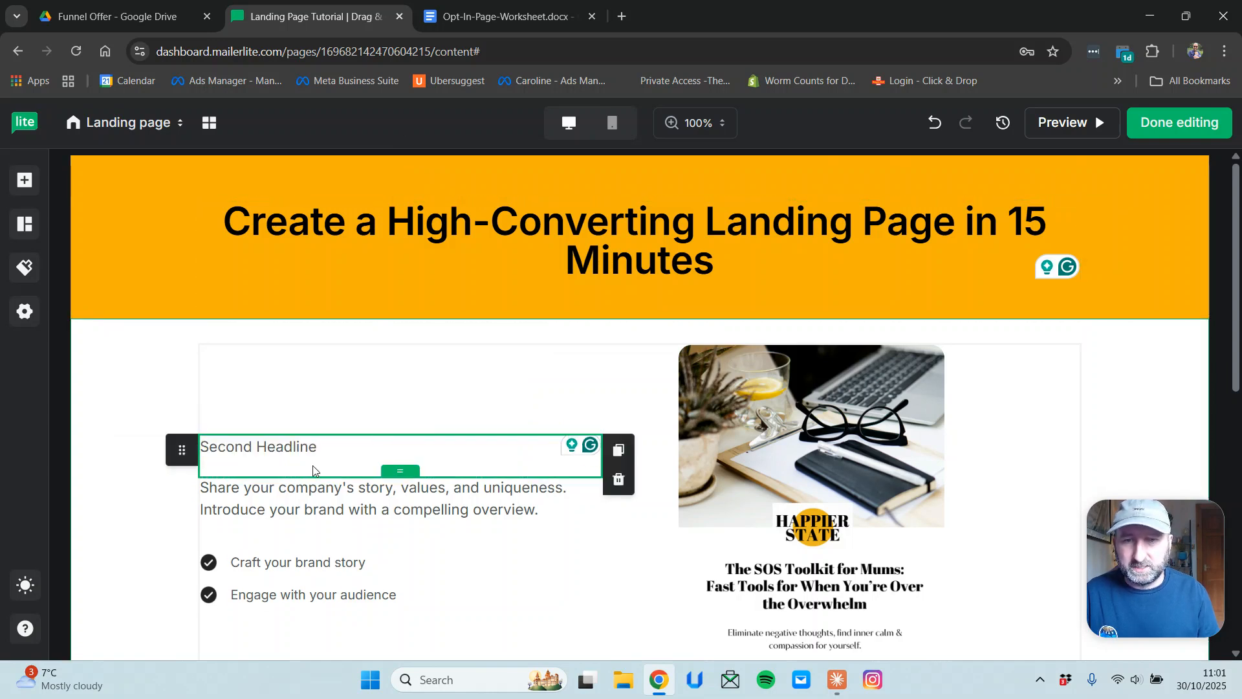
pyautogui.moveTo(287, 488); pyautogui.dragTo(540, 511)
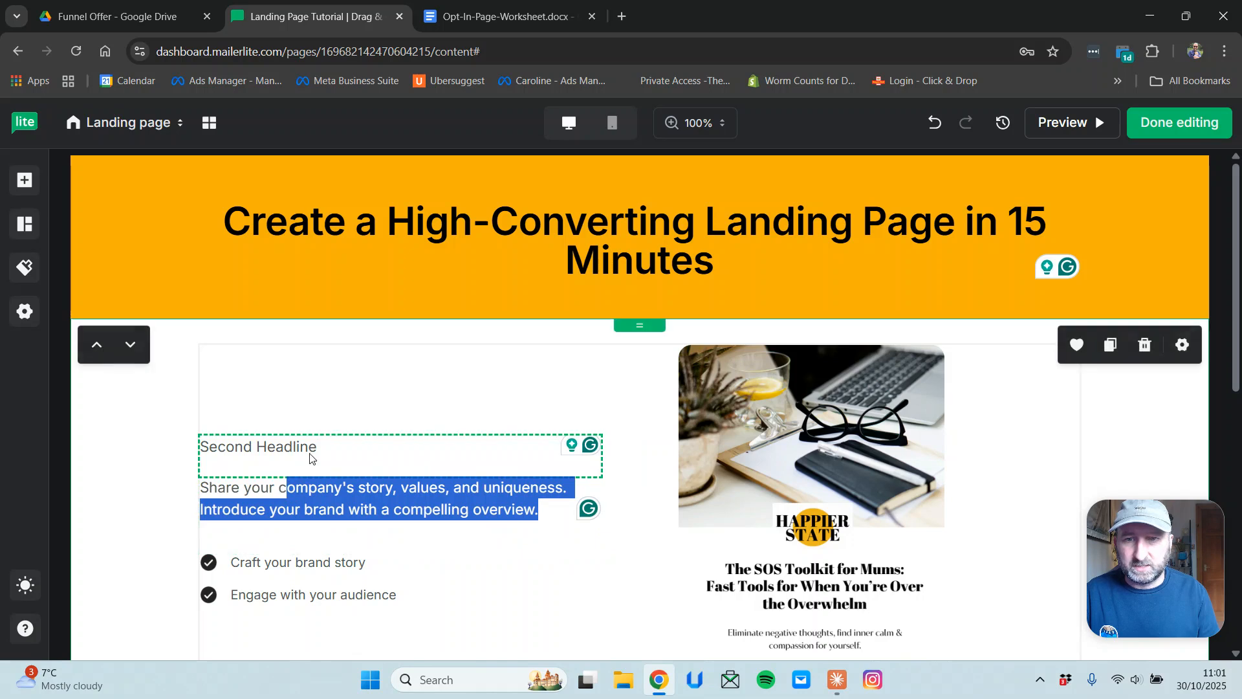
pyautogui.scroll(-4, 675, 422)
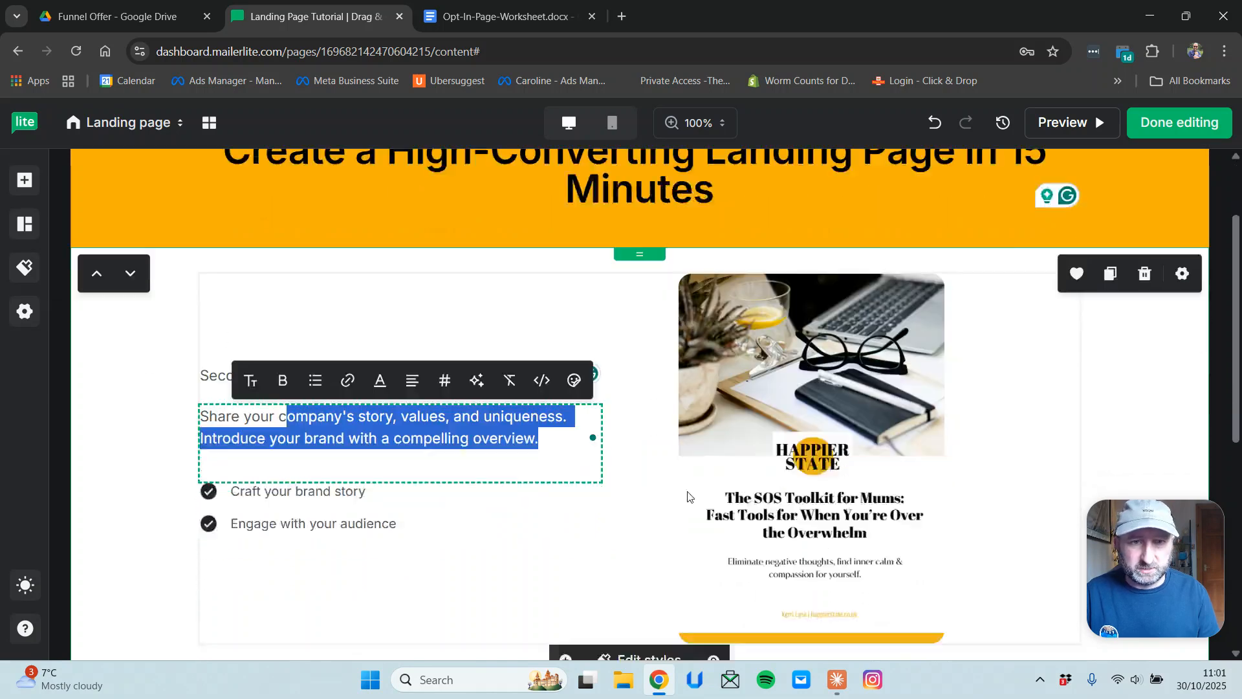
pyautogui.click(660, 430)
# Shrink the lead-magnet image to 240 × 335.
pyautogui.scroll(3, 616, 415)
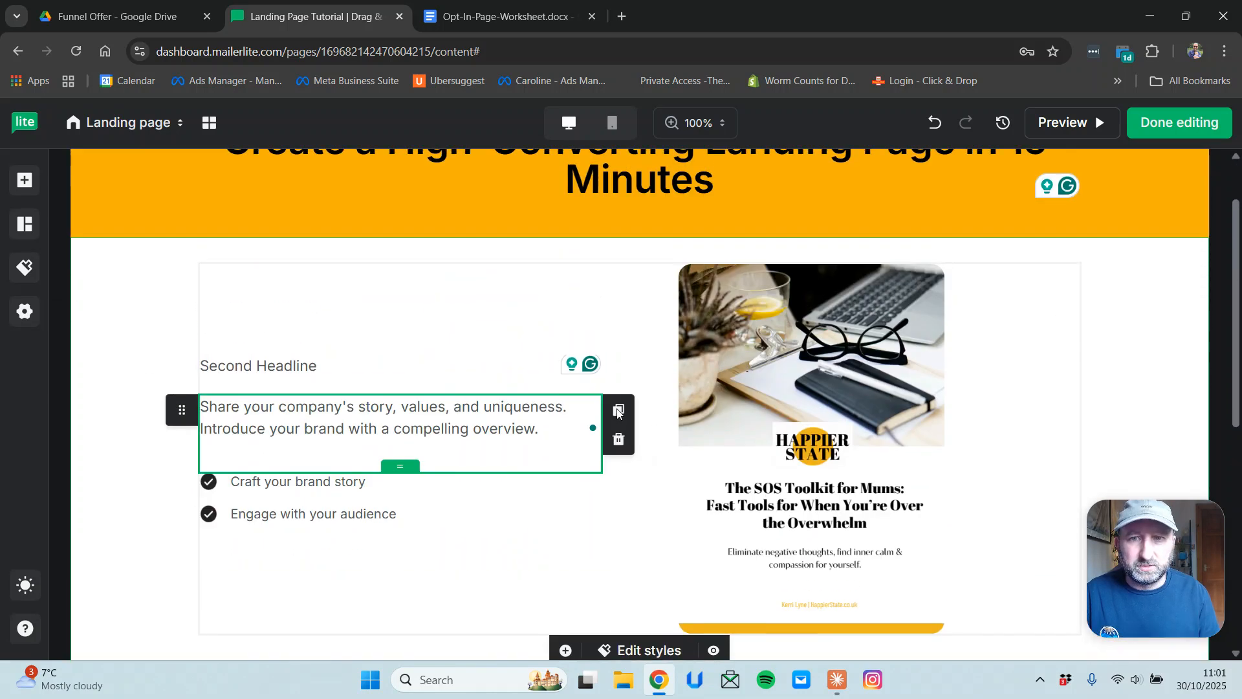
pyautogui.click(767, 405)
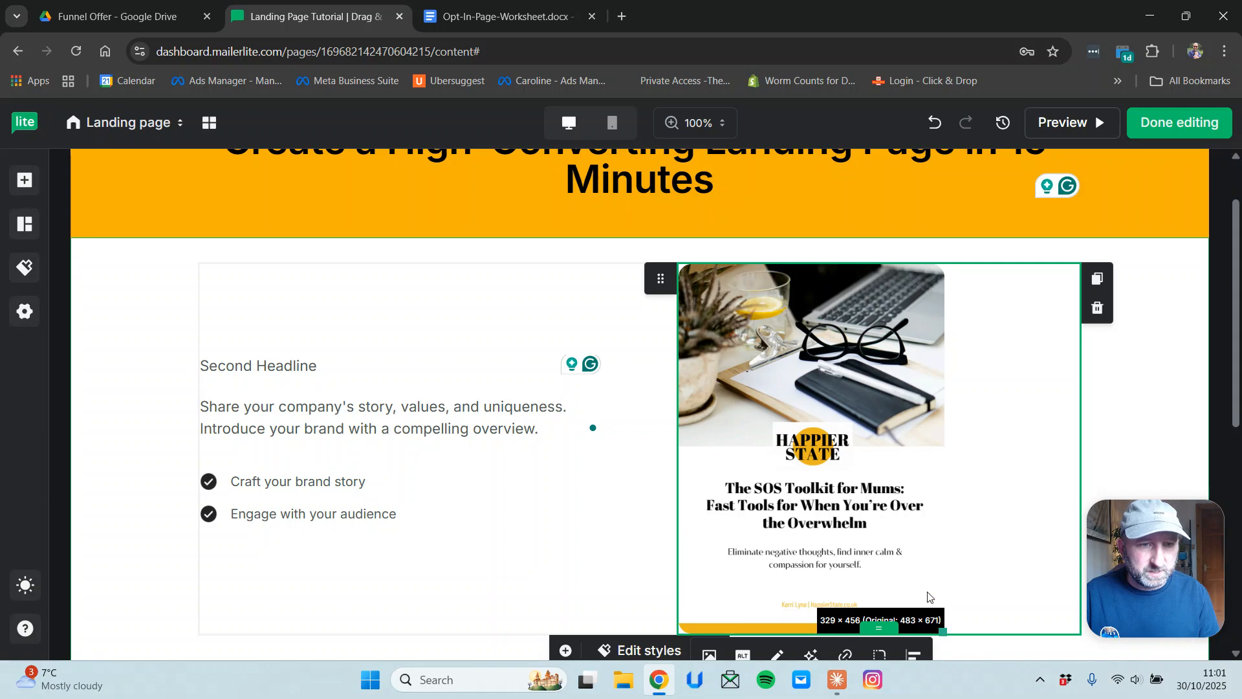
pyautogui.moveTo(944, 633); pyautogui.dragTo(874, 601)
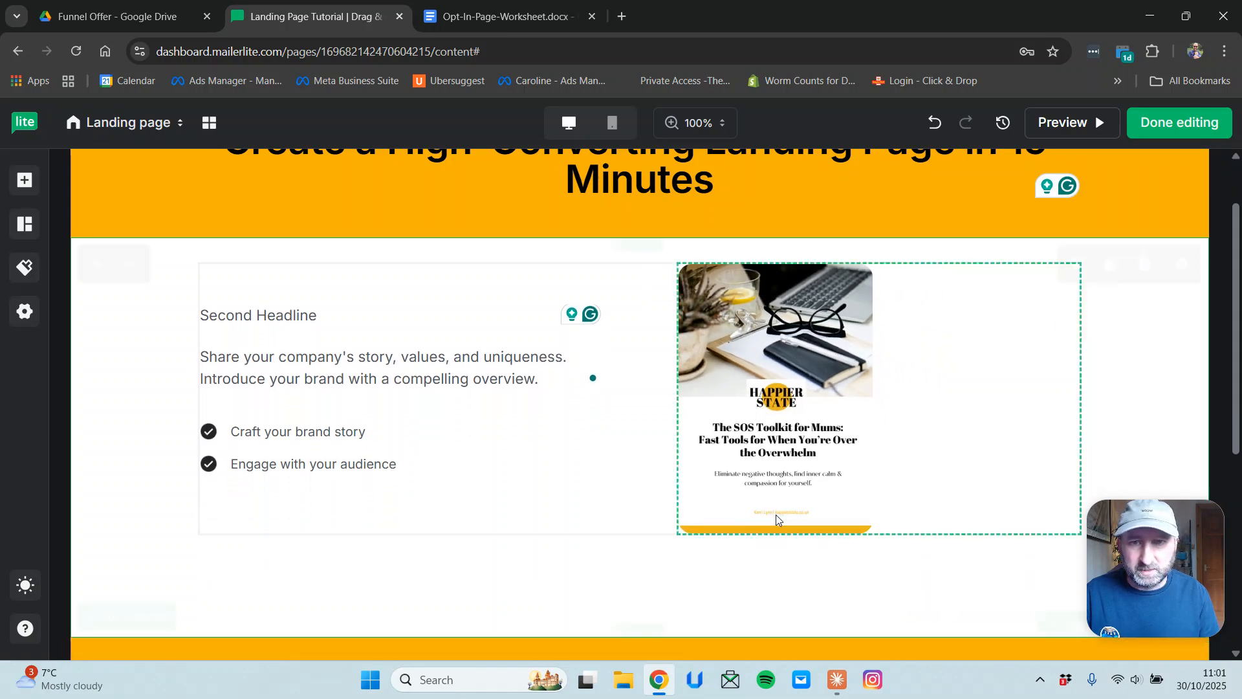
# Retype the Second Headline as 'Build your email list fast', fixing the 'yoru' typo.
pyautogui.click(493, 321)
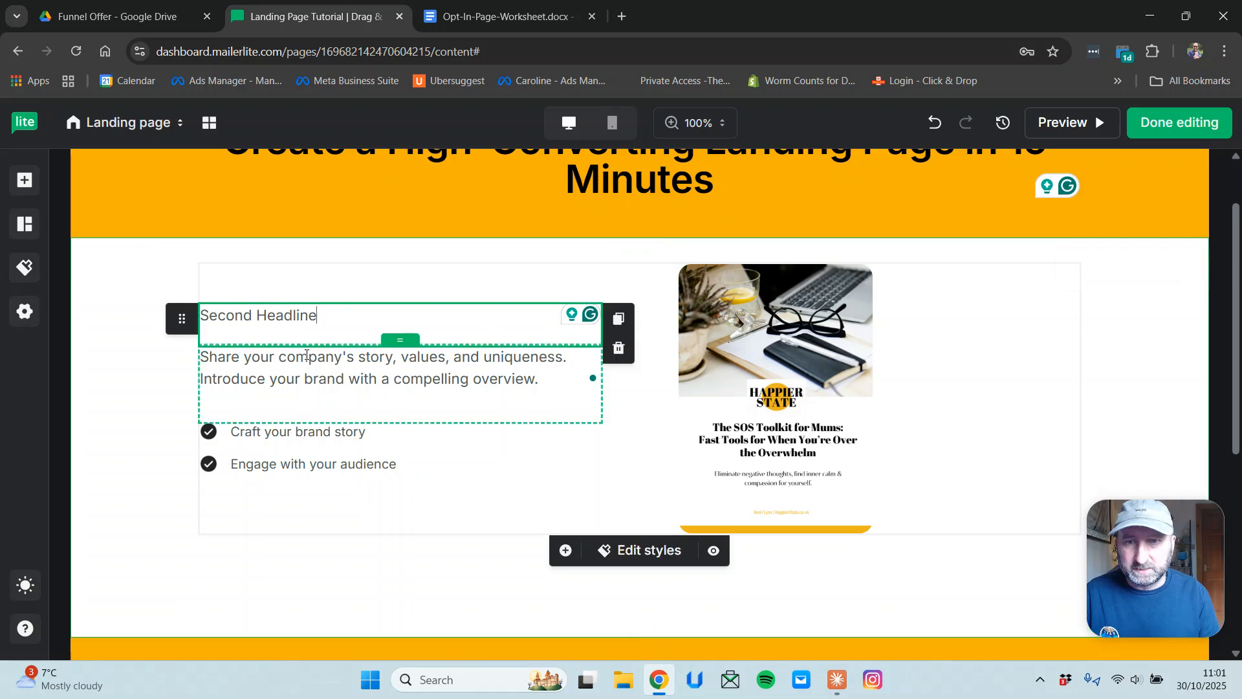
pyautogui.tripleClick(376, 308)
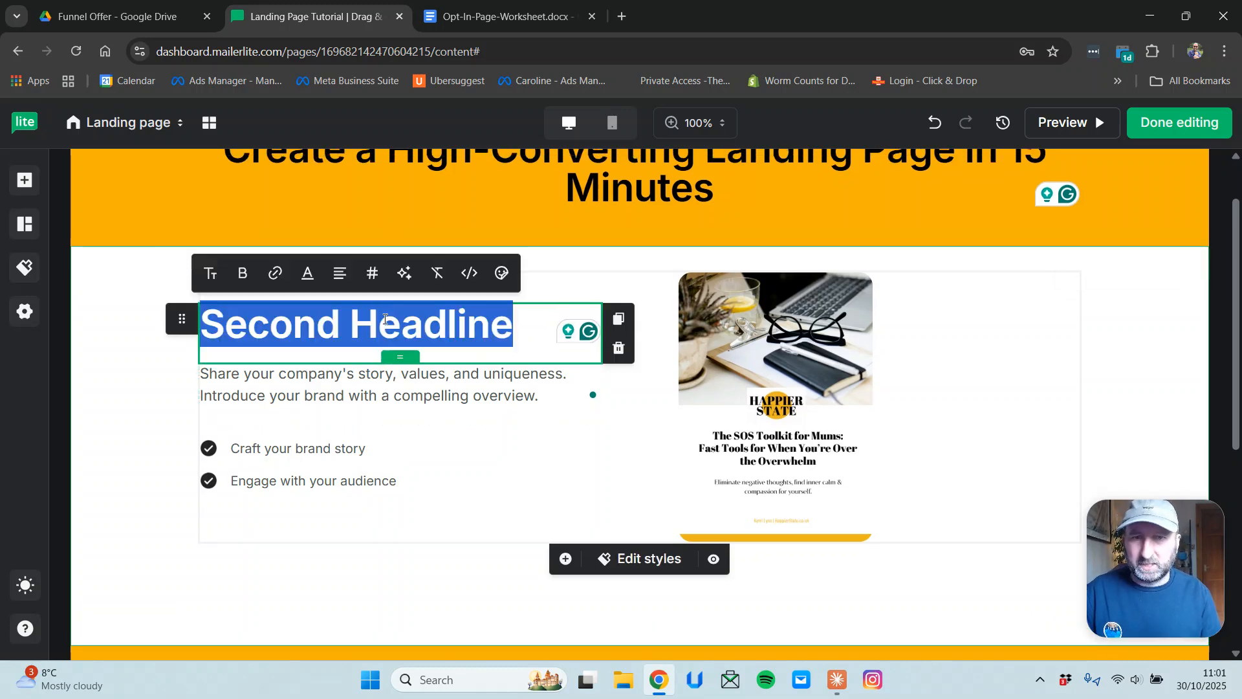
pyautogui.moveTo(515, 336); pyautogui.dragTo(207, 332)
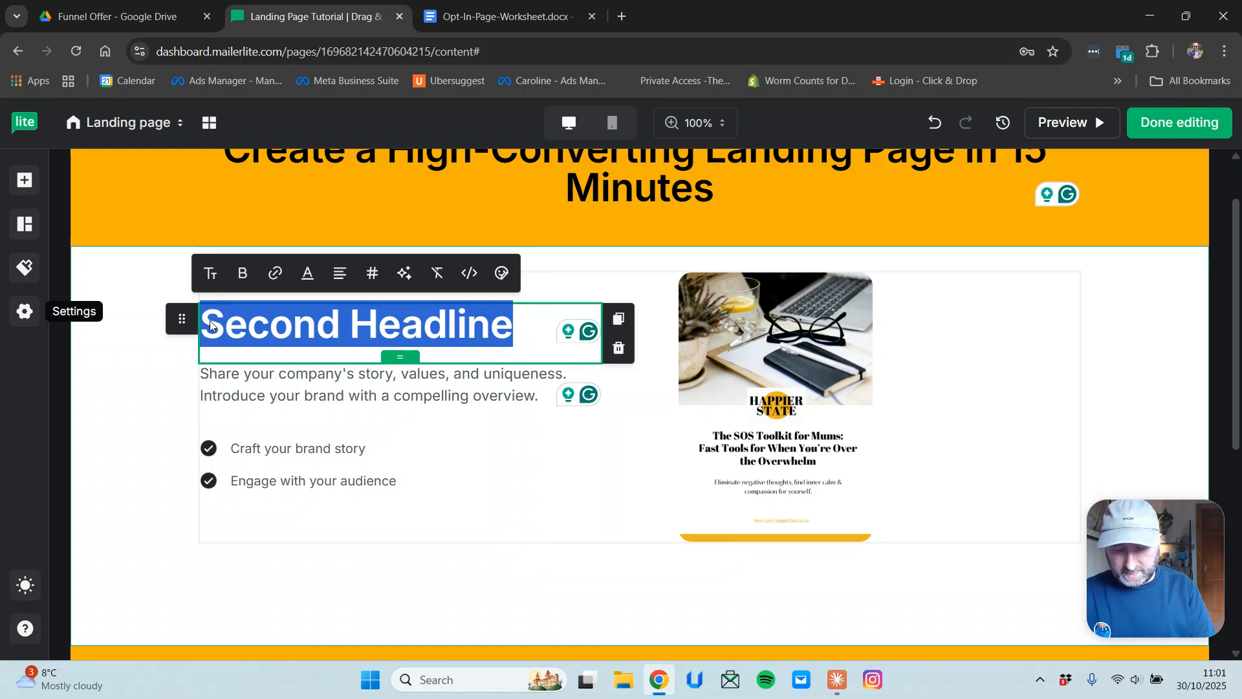
pyautogui.write('Build yoru')
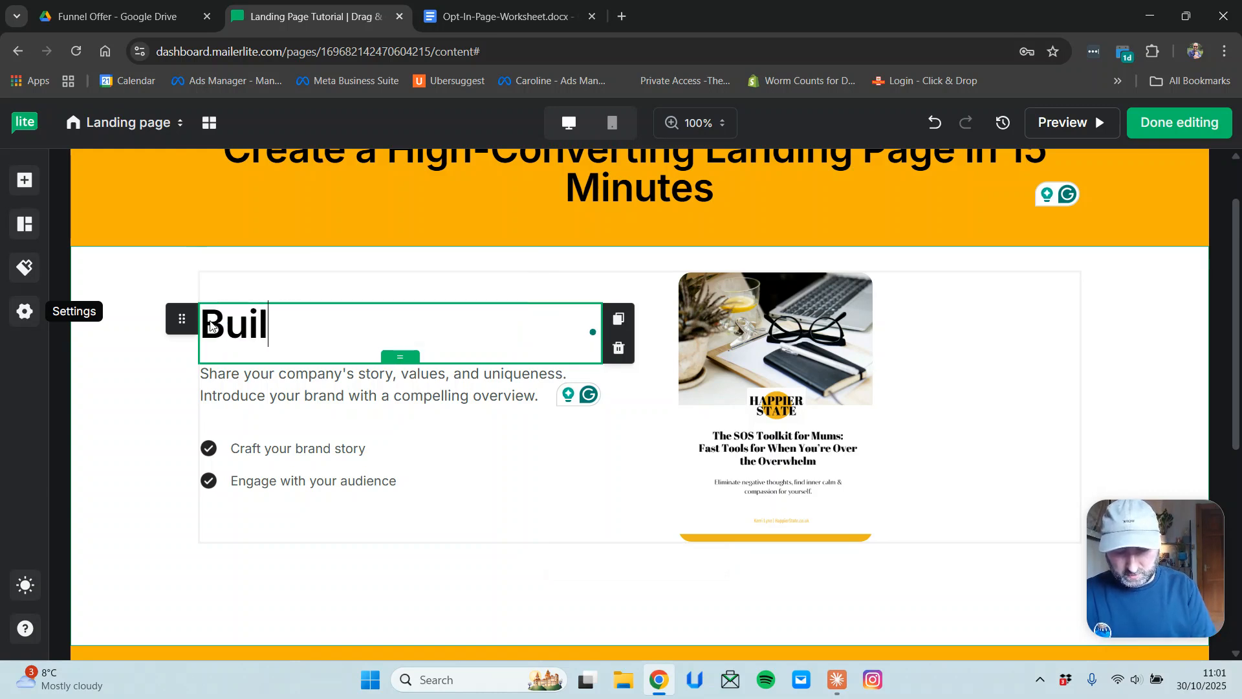
pyautogui.press('BackSpace')
pyautogui.press('BackSpace')
pyautogui.press('BackSpace')
pyautogui.write('ur email list ')
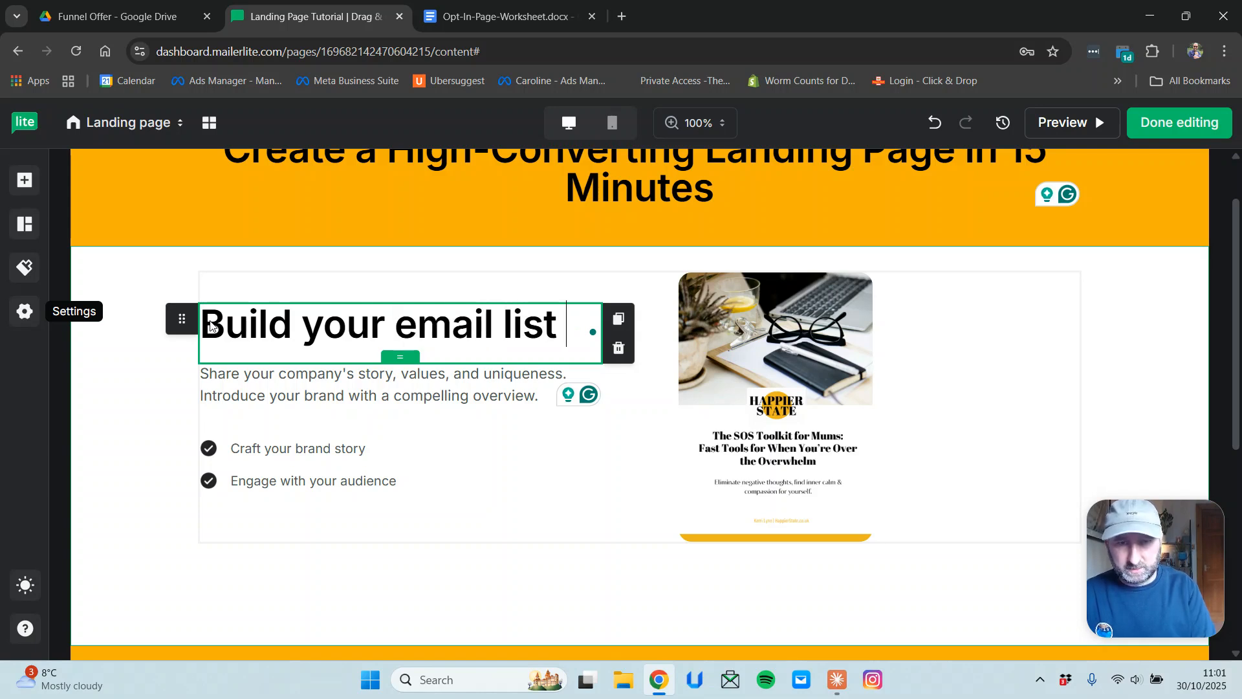
pyautogui.write('fast.')
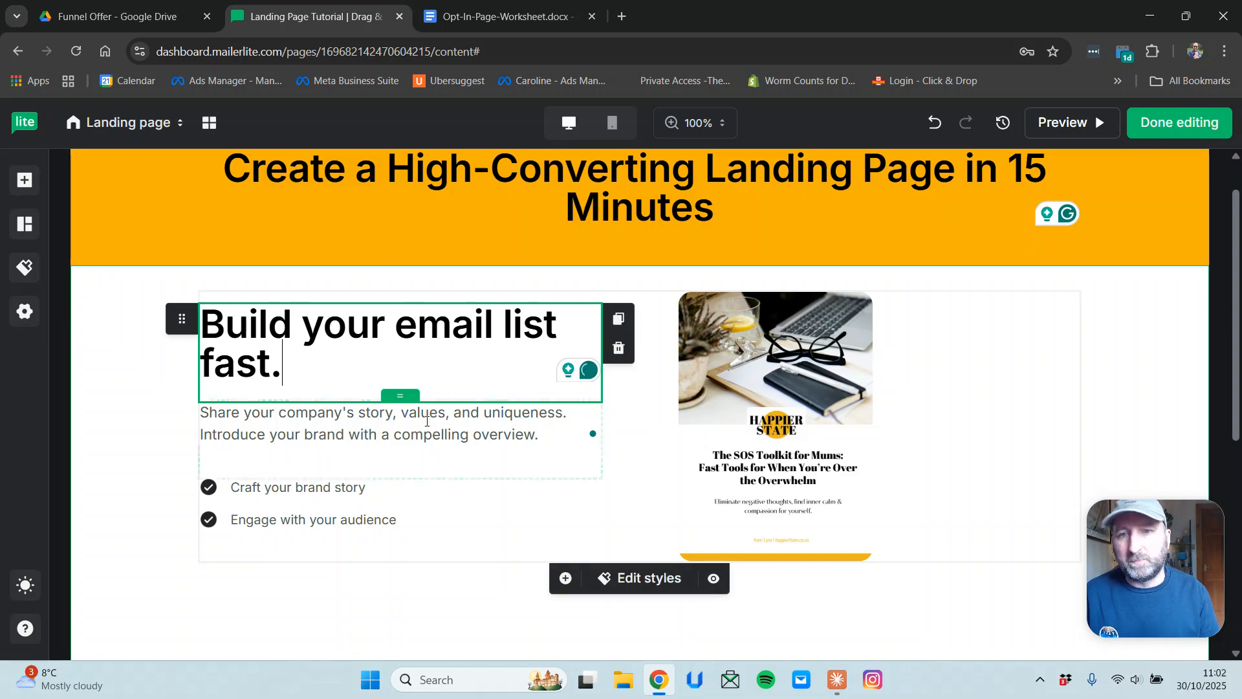
# Type 'Short section on benefits to this freebie.' as the hero description and paste it twice more.
pyautogui.moveTo(556, 435); pyautogui.dragTo(26, 311)
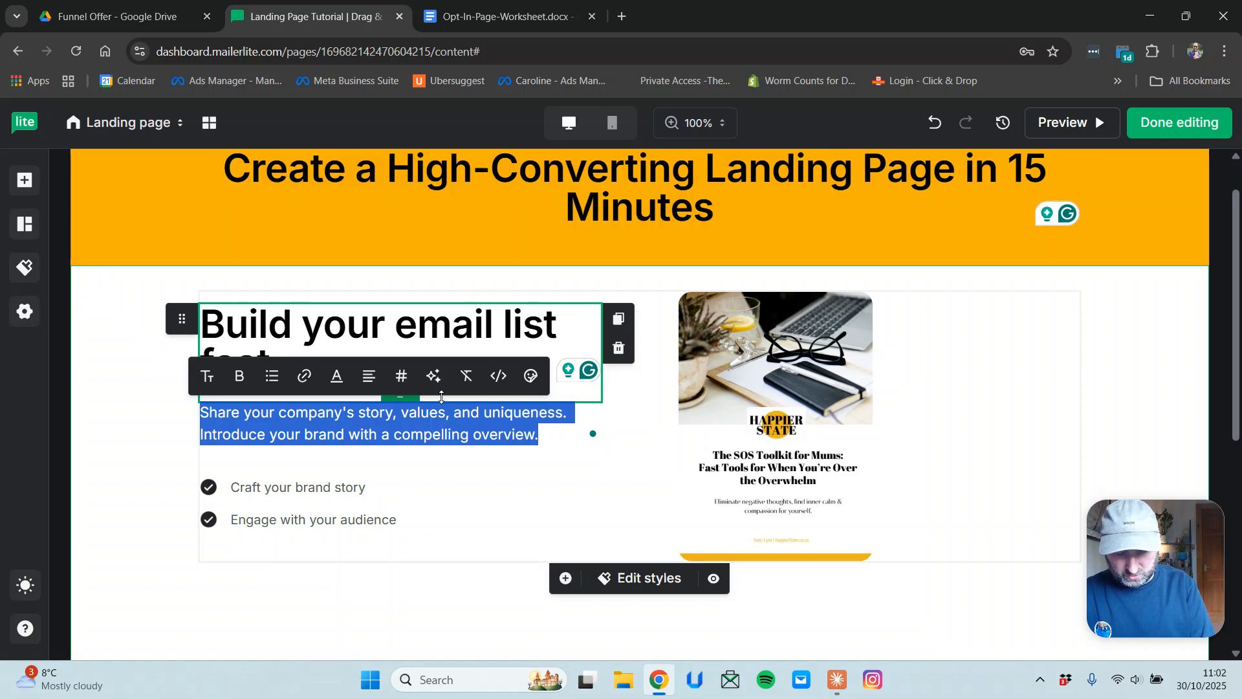
pyautogui.write('Short section on be')
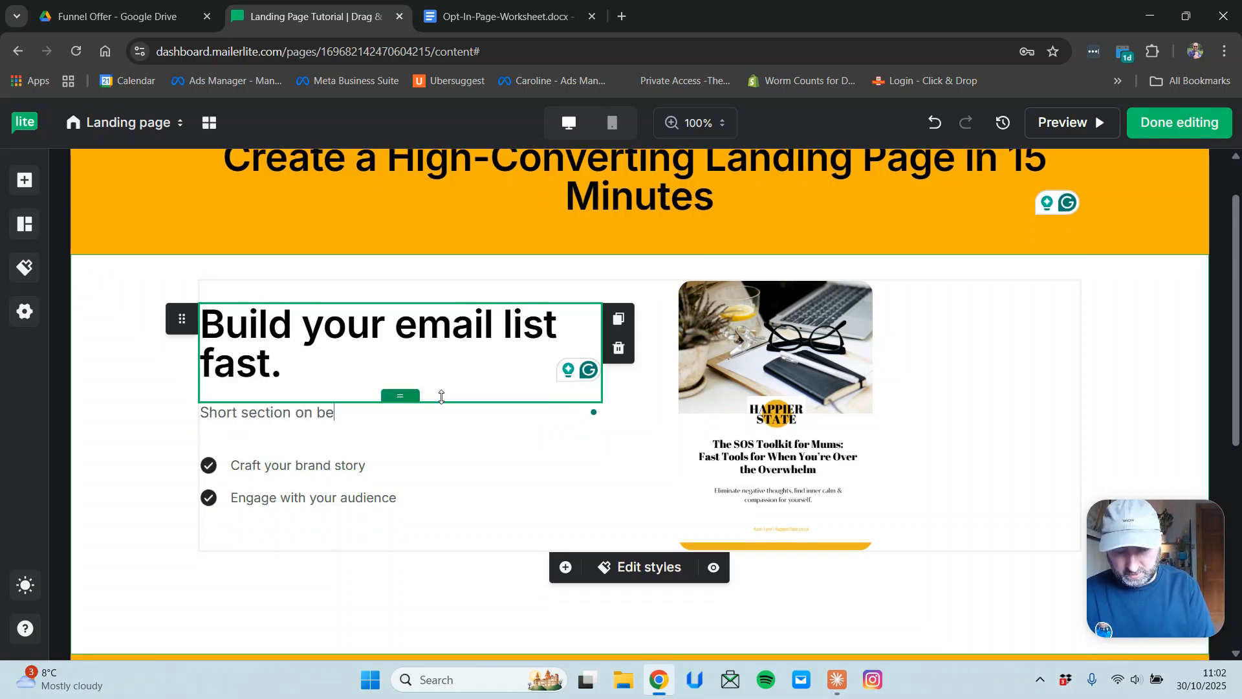
pyautogui.write('nefits to ')
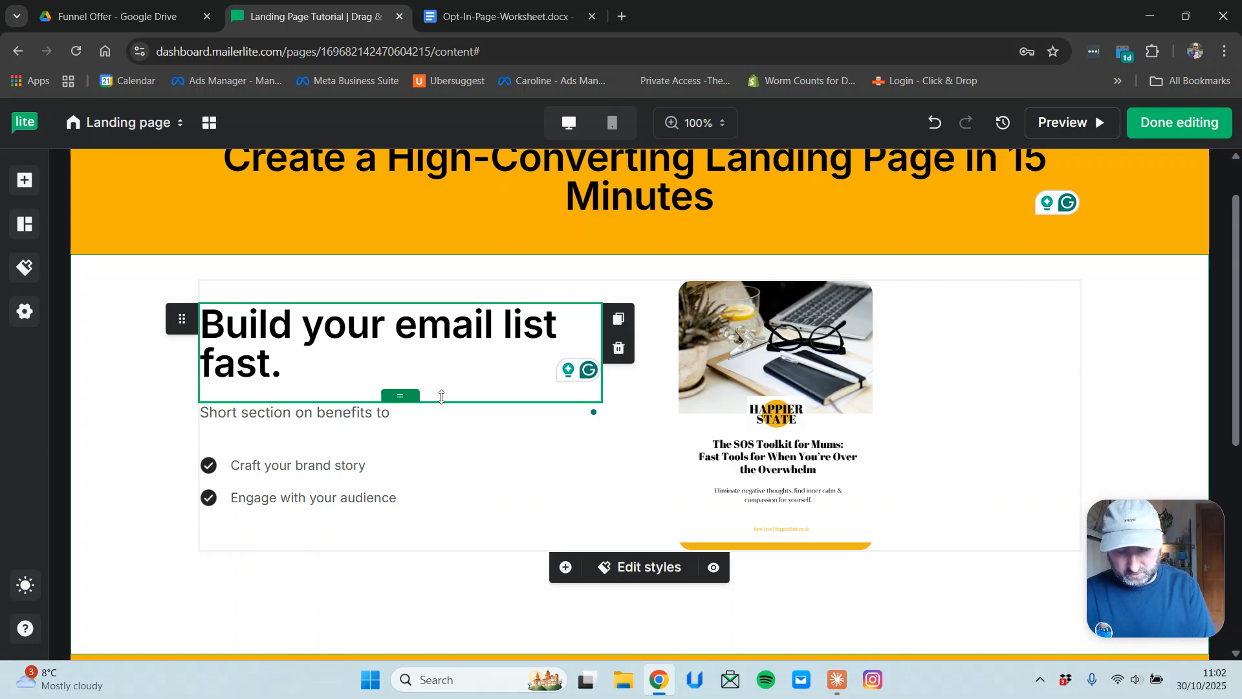
pyautogui.write('this freebie')
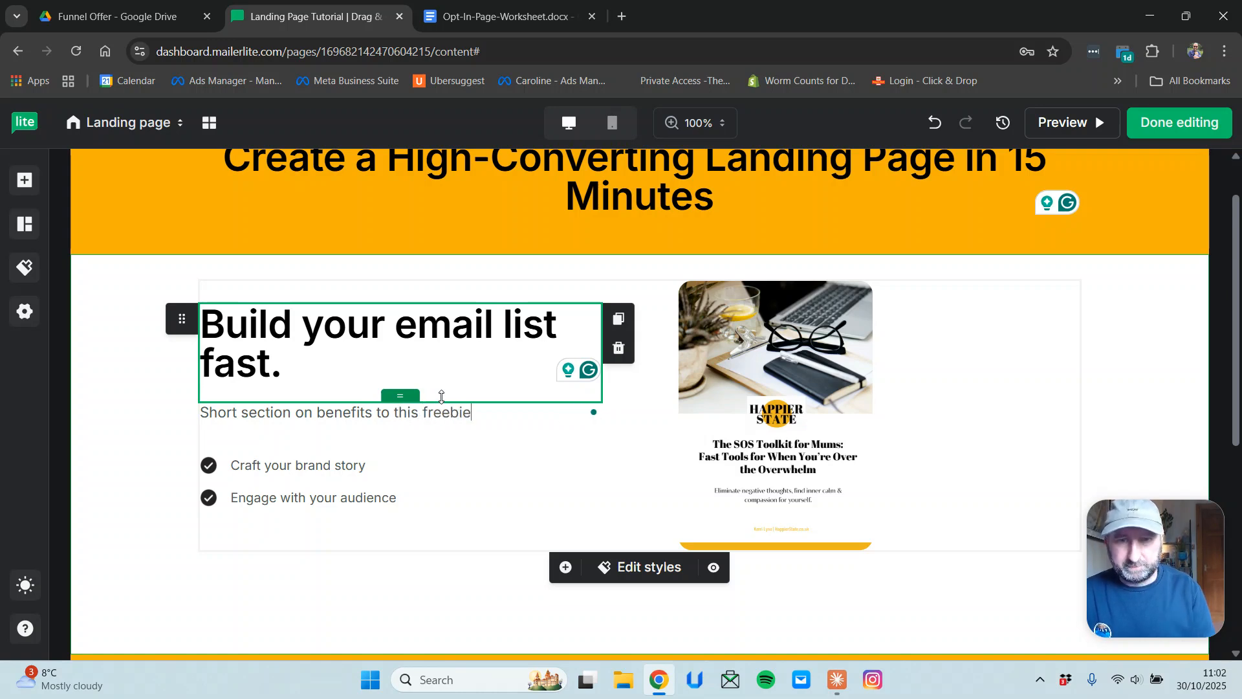
pyautogui.click(492, 417)
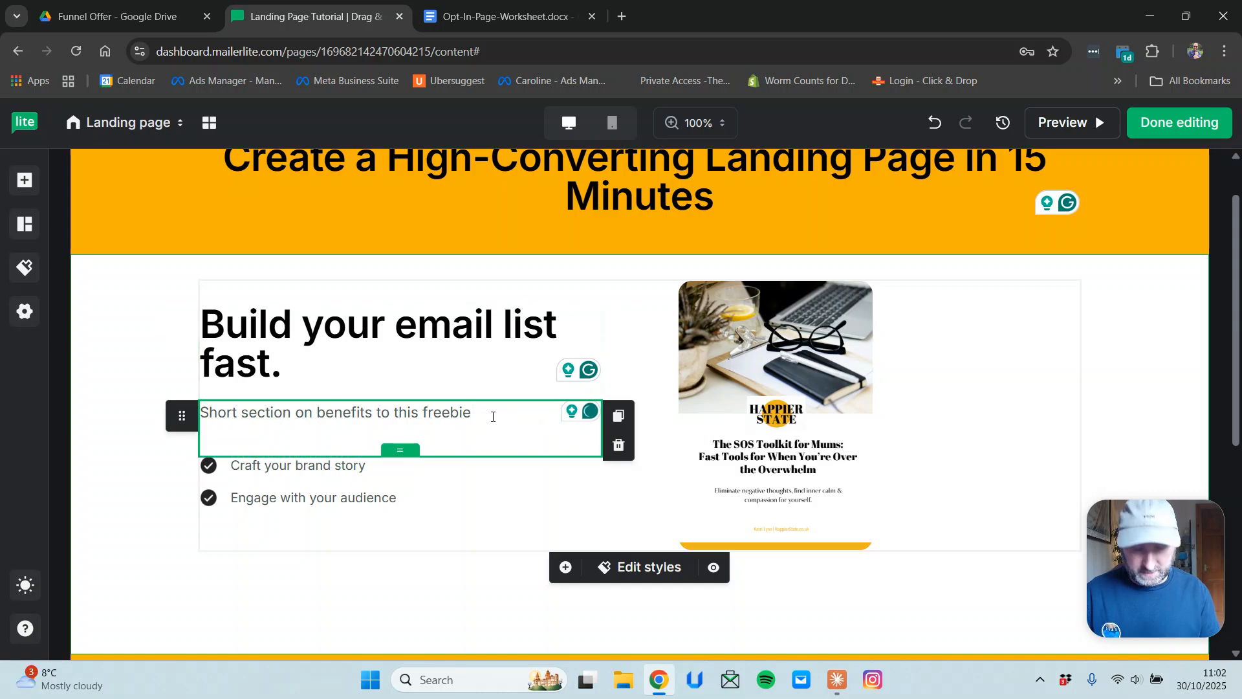
pyautogui.moveTo(484, 422); pyautogui.dragTo(203, 418)
pyautogui.hotkey('ctrl', 'c')
pyautogui.click(489, 411)
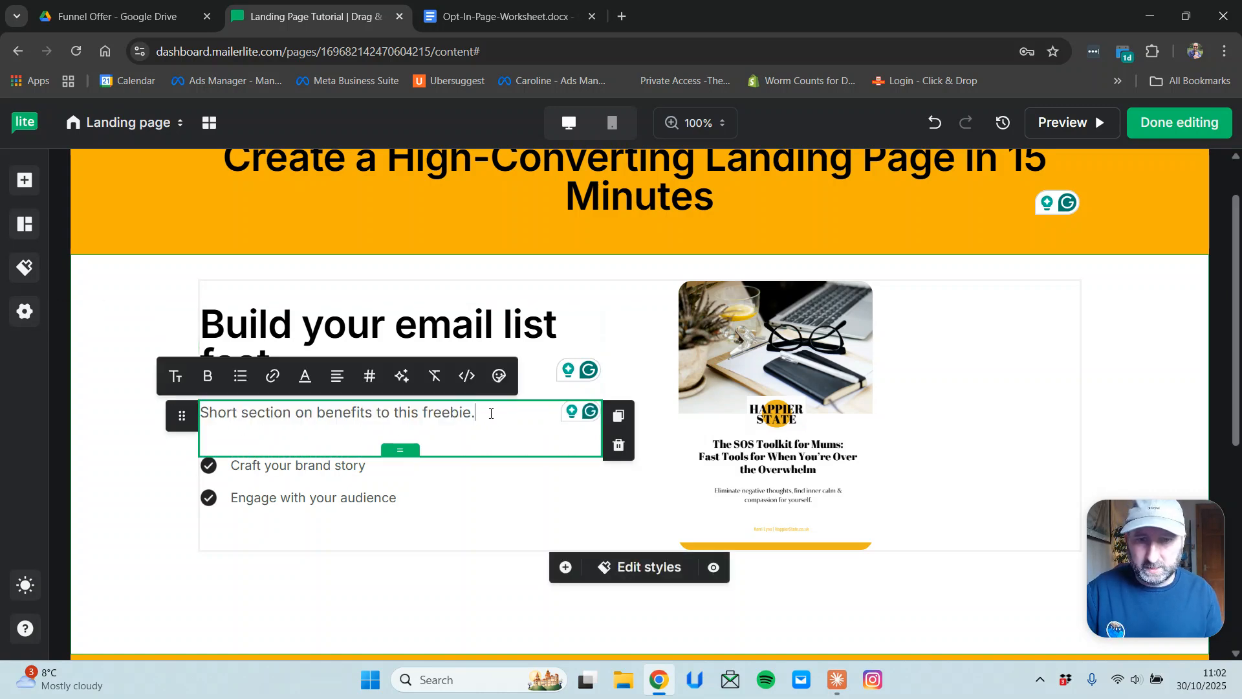
pyautogui.hotkey('ctrl', 'v')
pyautogui.hotkey('ctrl', 'v')
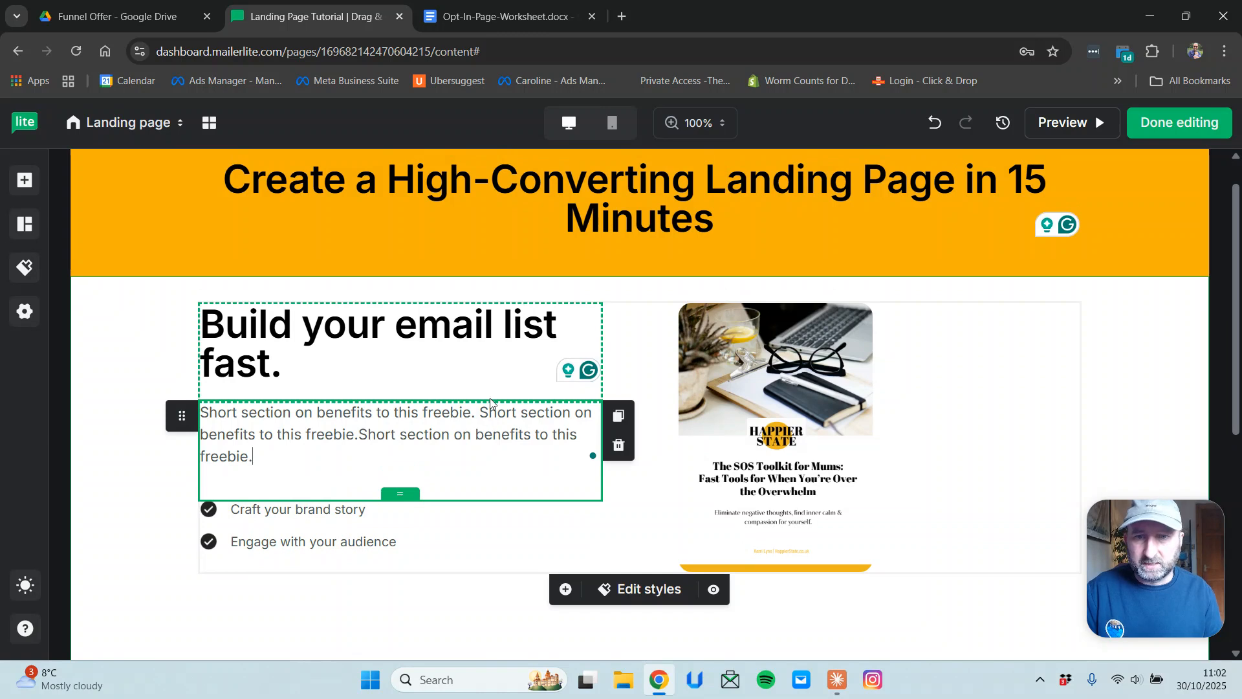
pyautogui.scroll(-2, 506, 461)
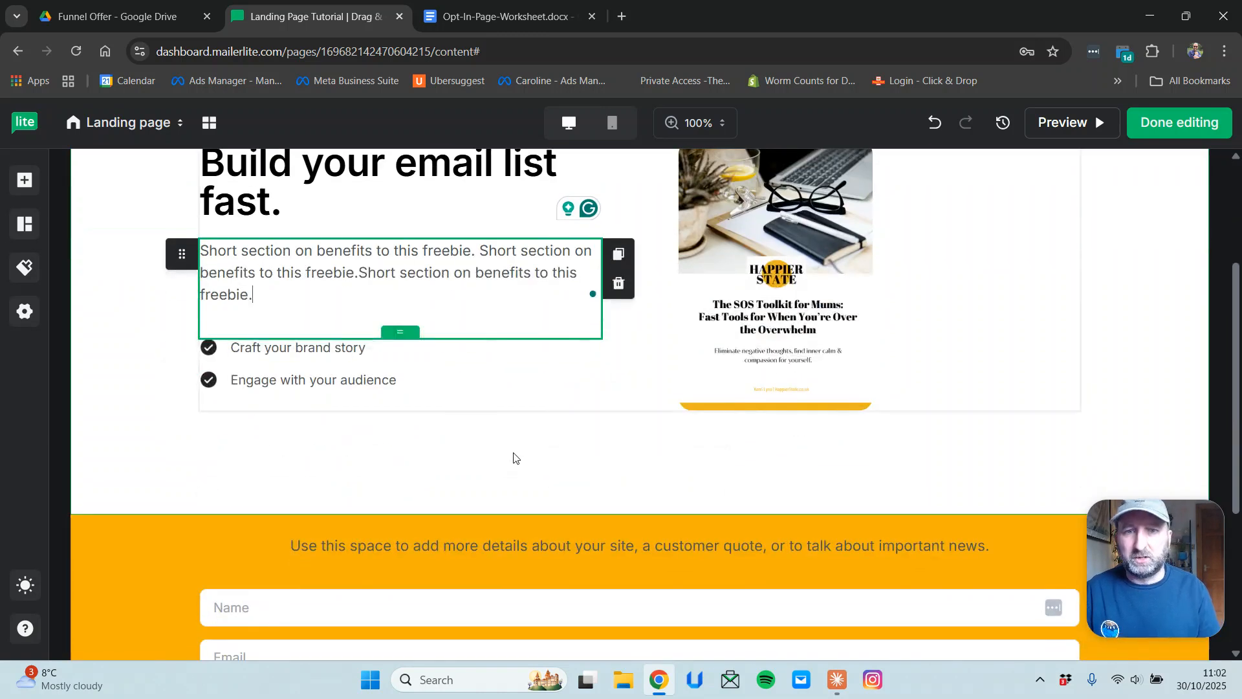
pyautogui.scroll(3, 518, 349)
# Drop a Text element beneath the orange header's title and centre-align its placeholder text.
pyautogui.click(836, 276)
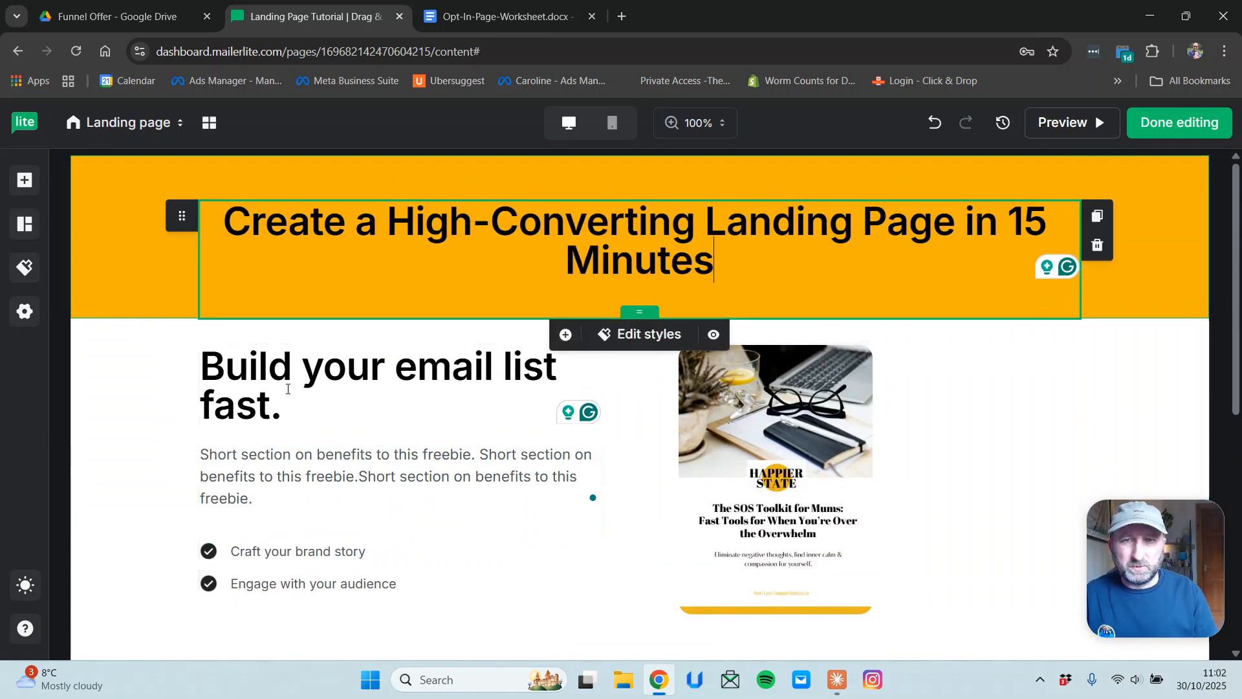
pyautogui.click(24, 182)
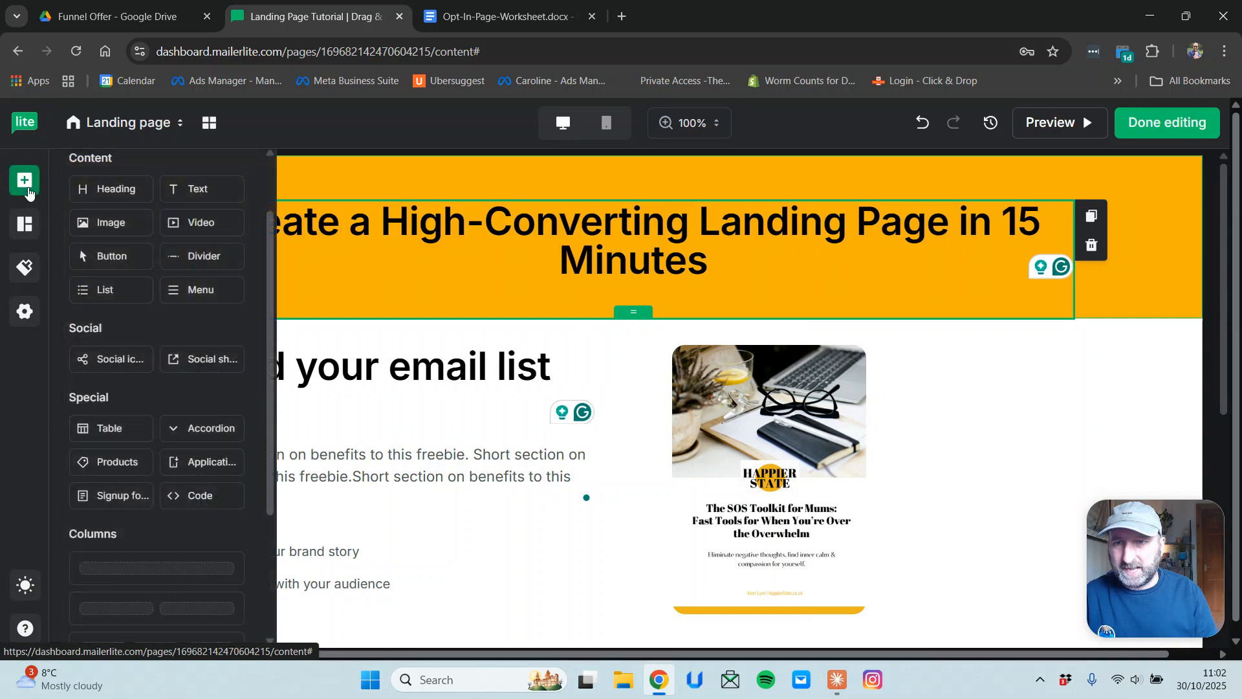
pyautogui.moveTo(175, 195); pyautogui.dragTo(624, 310)
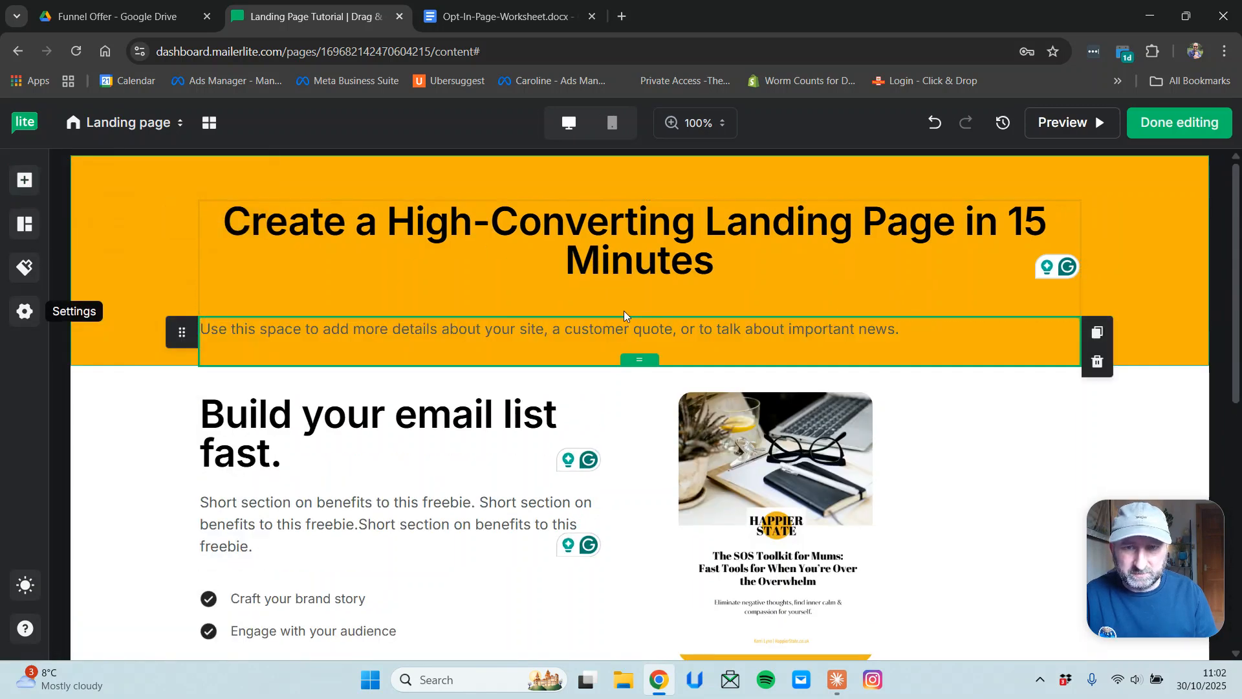
pyautogui.moveTo(931, 326); pyautogui.dragTo(35, 315)
pyautogui.click(452, 293)
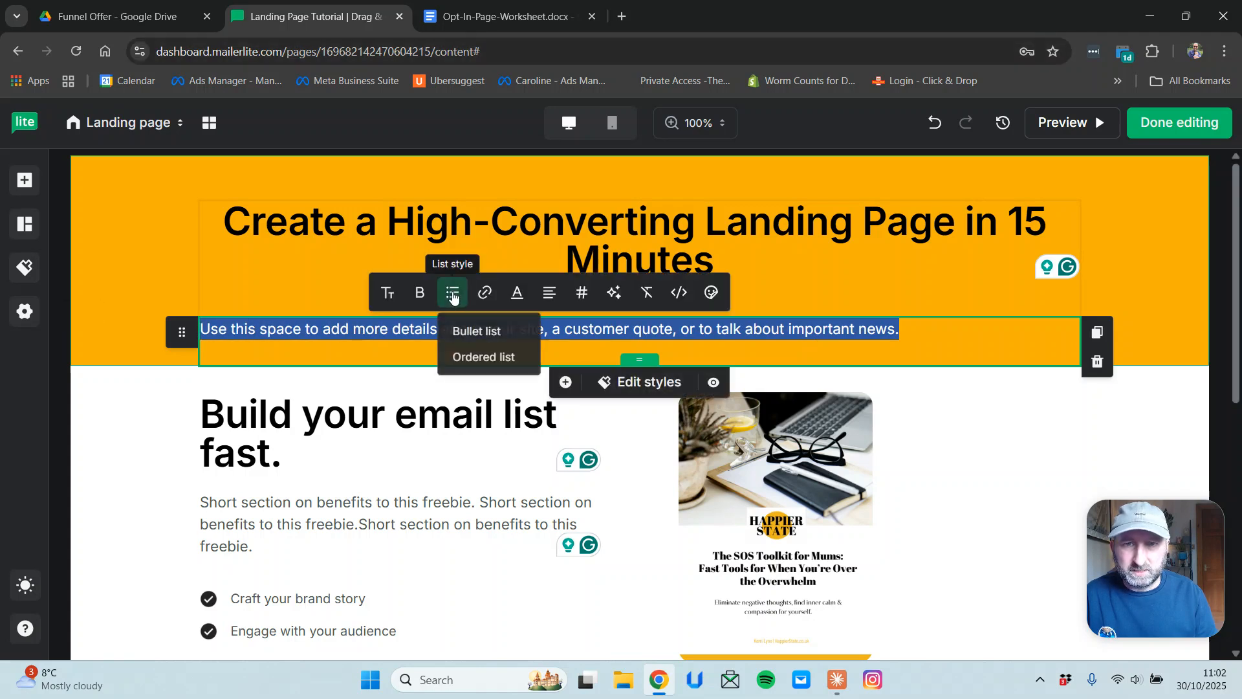
pyautogui.click(550, 295)
pyautogui.click(569, 356)
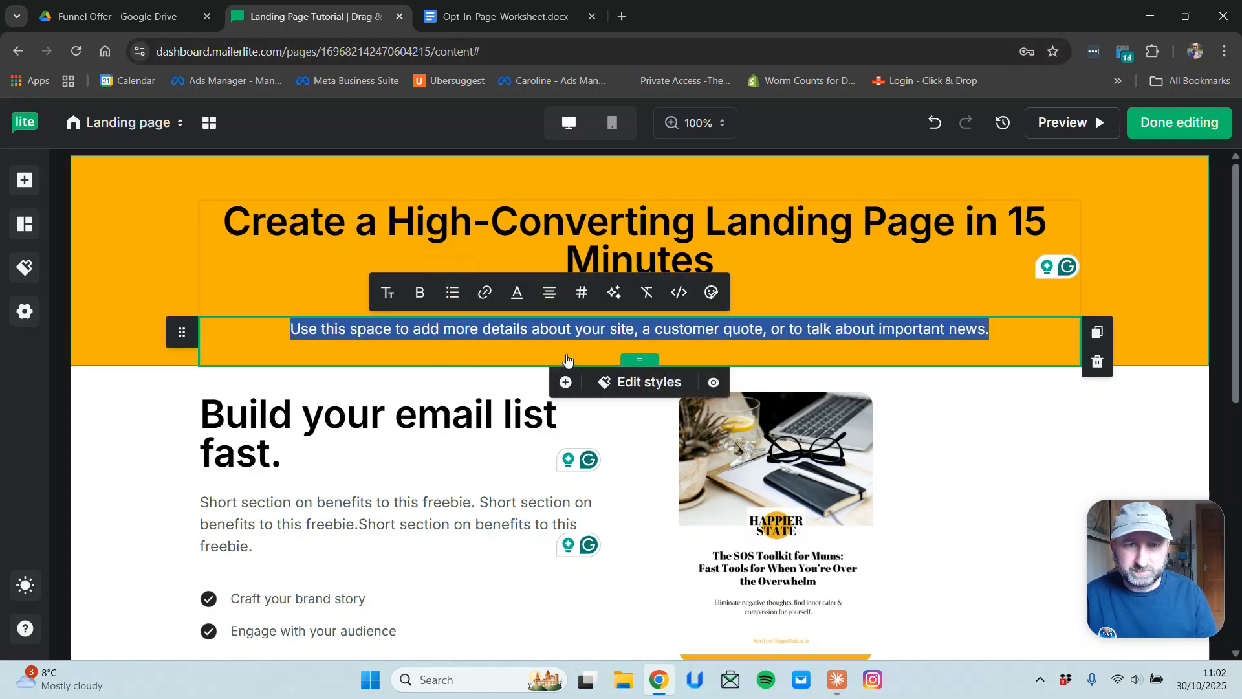
pyautogui.click(1108, 289)
pyautogui.scroll(-3, 1126, 435)
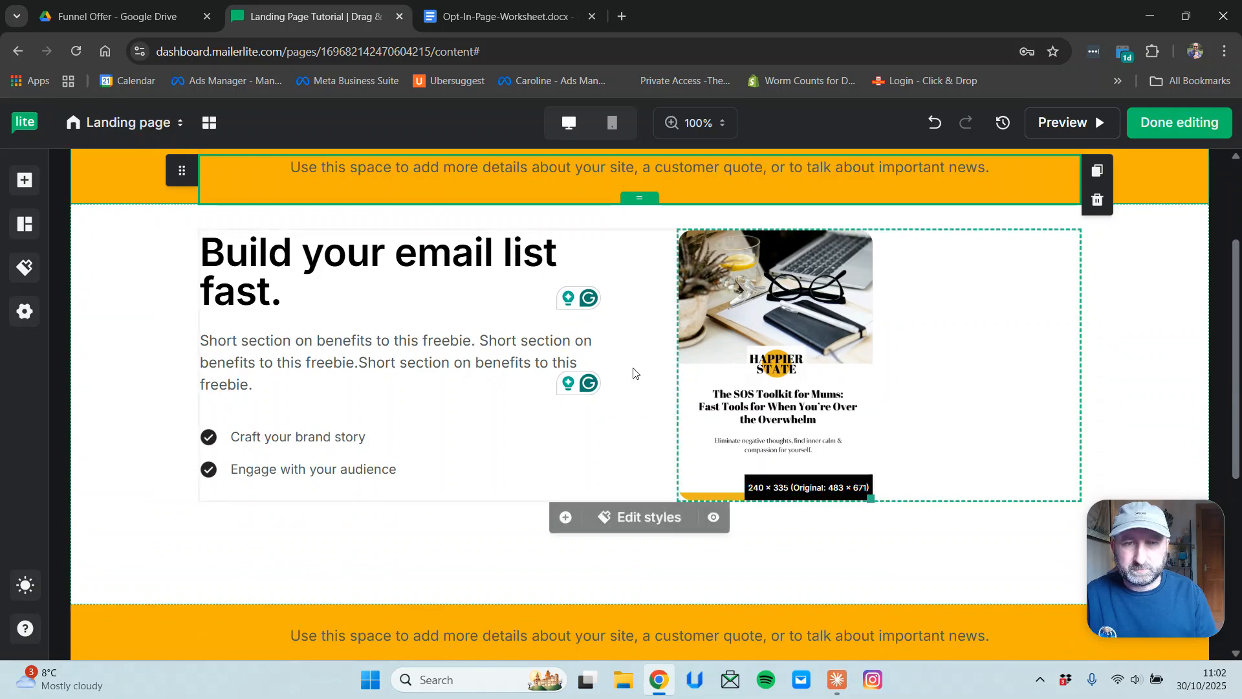
# Duplicate the last checklist item three times so the checklist has five items.
pyautogui.scroll(-3, 582, 363)
pyautogui.scroll(3, 1054, 347)
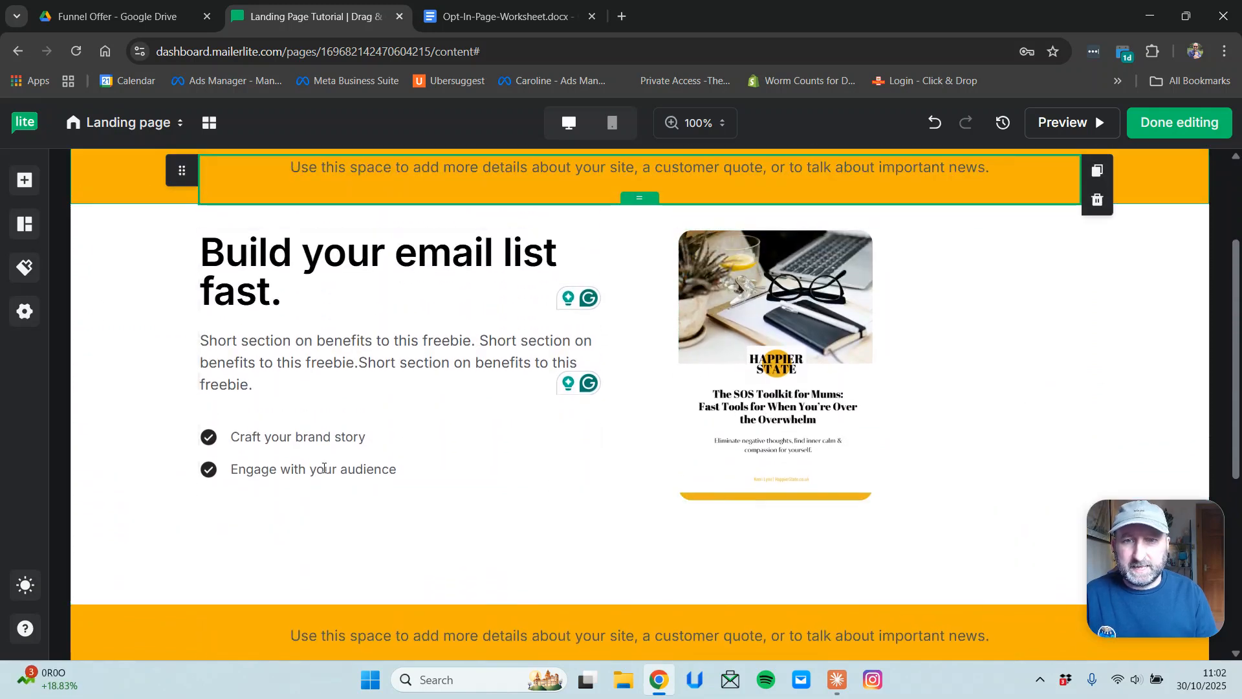
pyautogui.click(429, 479)
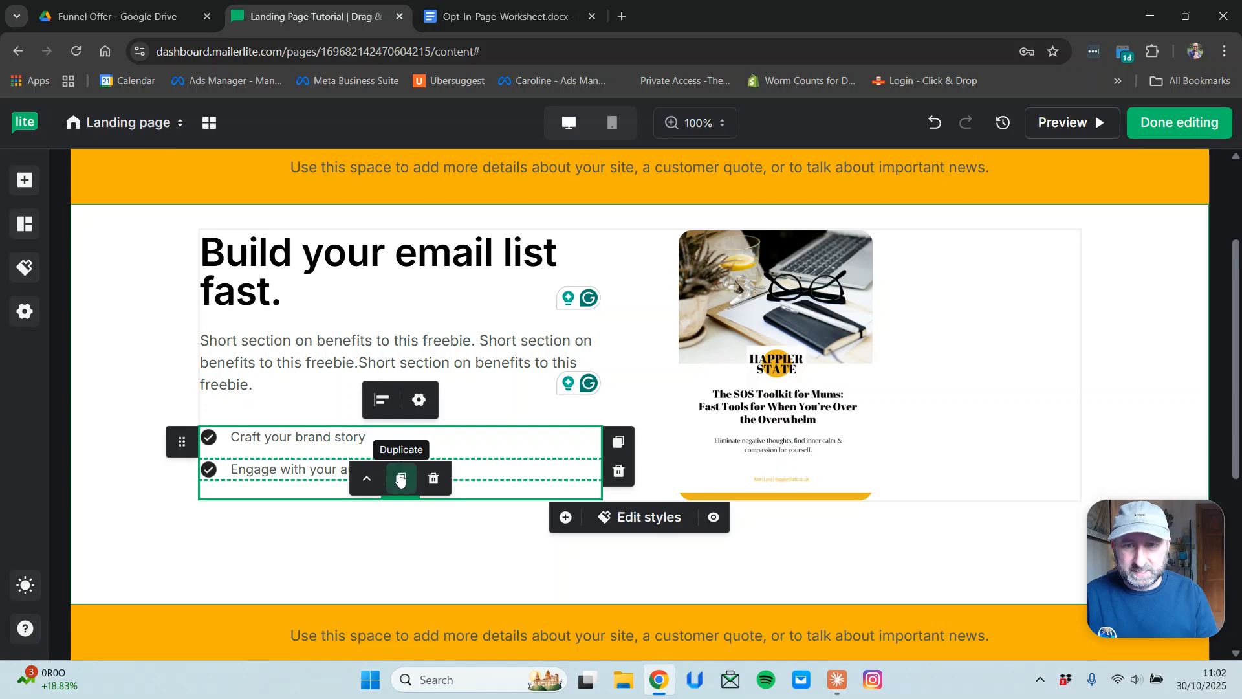
pyautogui.click(401, 479)
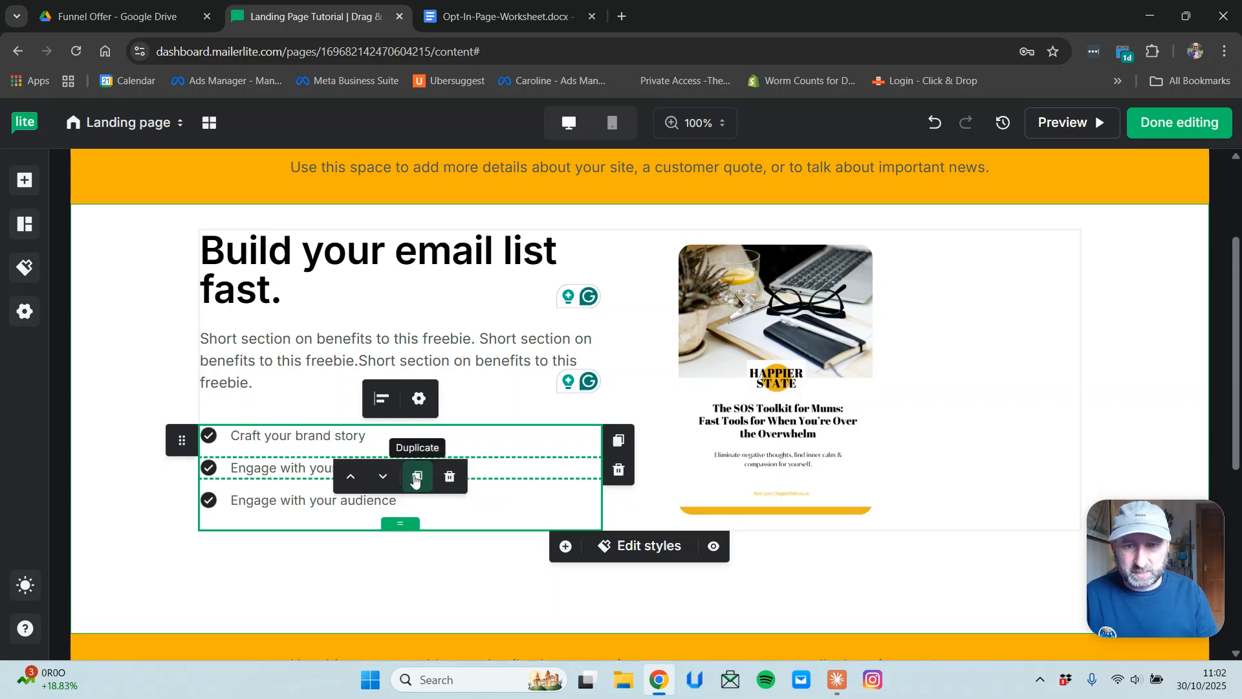
pyautogui.click(416, 478)
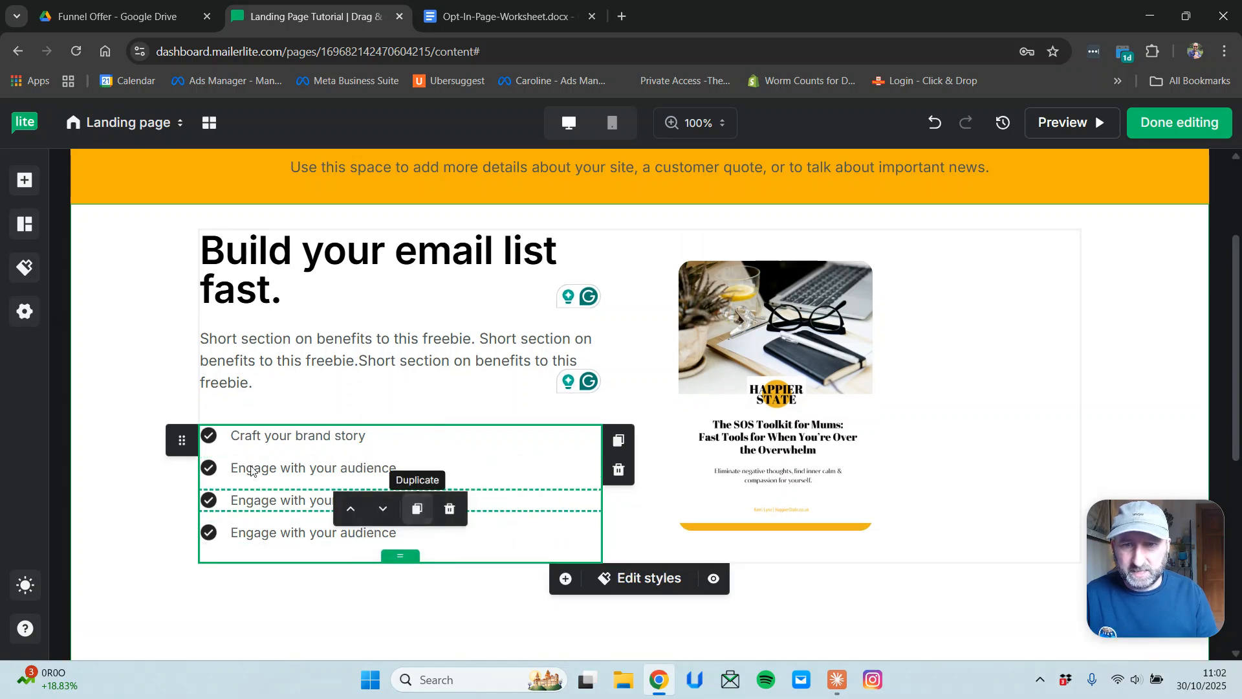
pyautogui.click(417, 508)
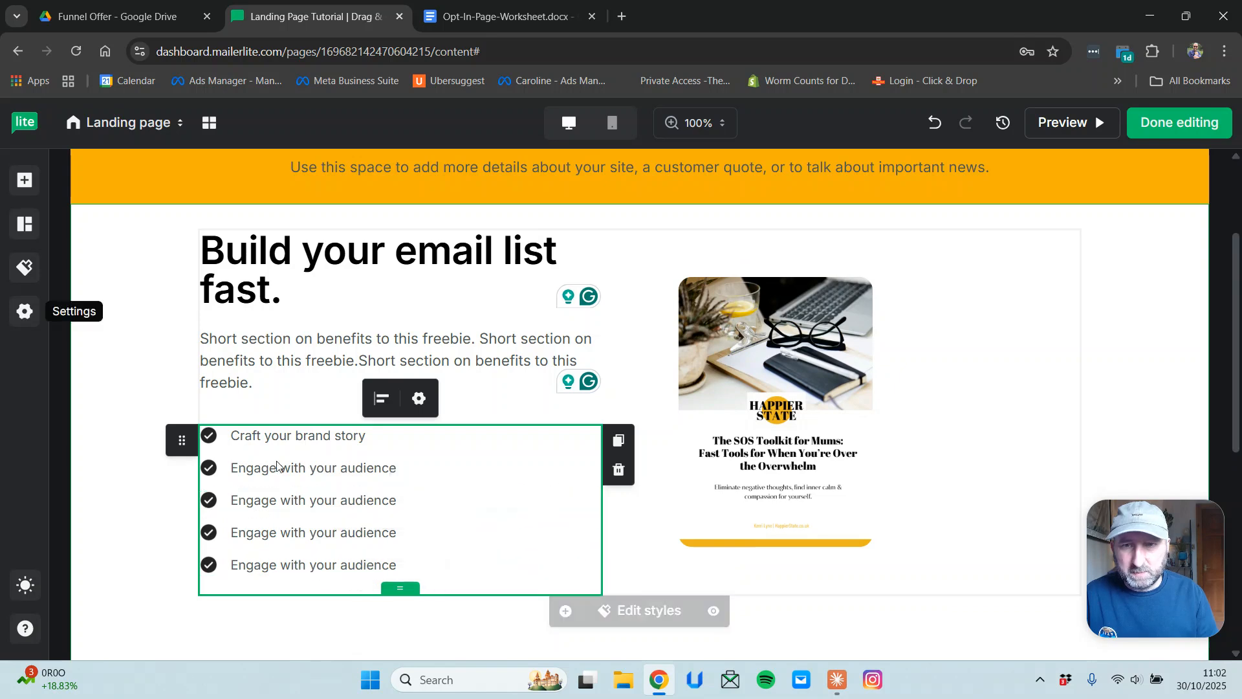
# Retype the first item as 'Benefits & Reasons' and paste it over the second and third items.
pyautogui.click(294, 436)
pyautogui.tripleClick(295, 435)
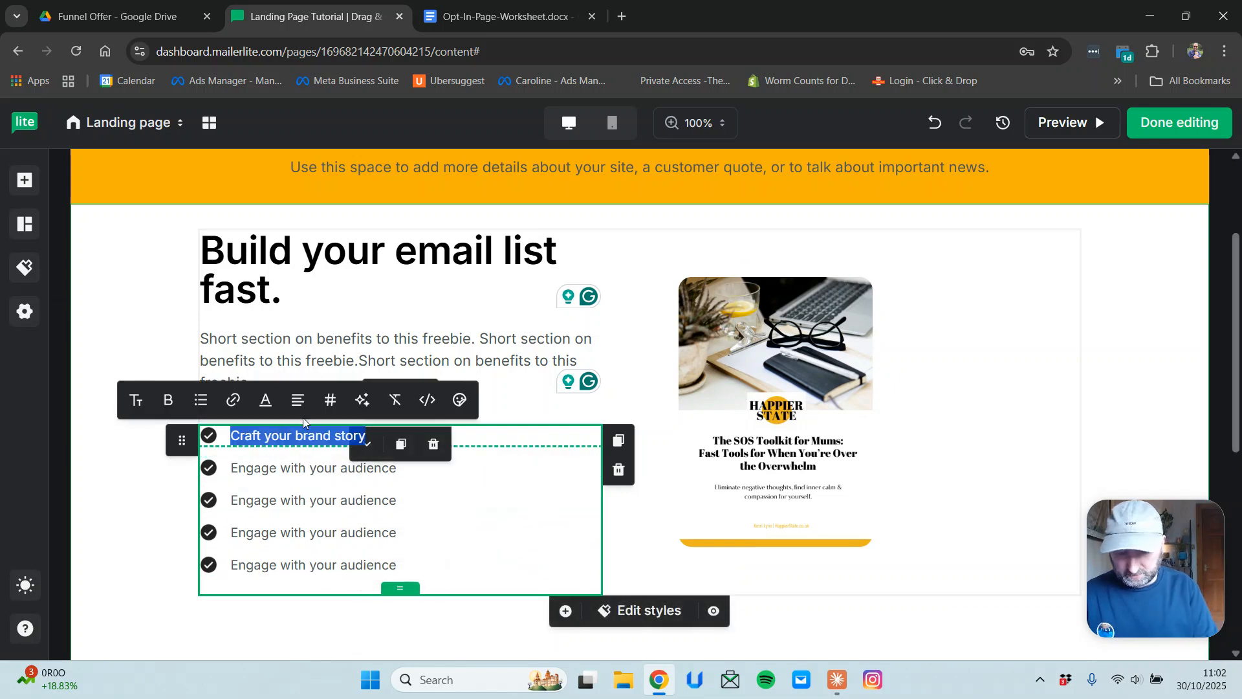
pyautogui.write('Benefits & Reasons')
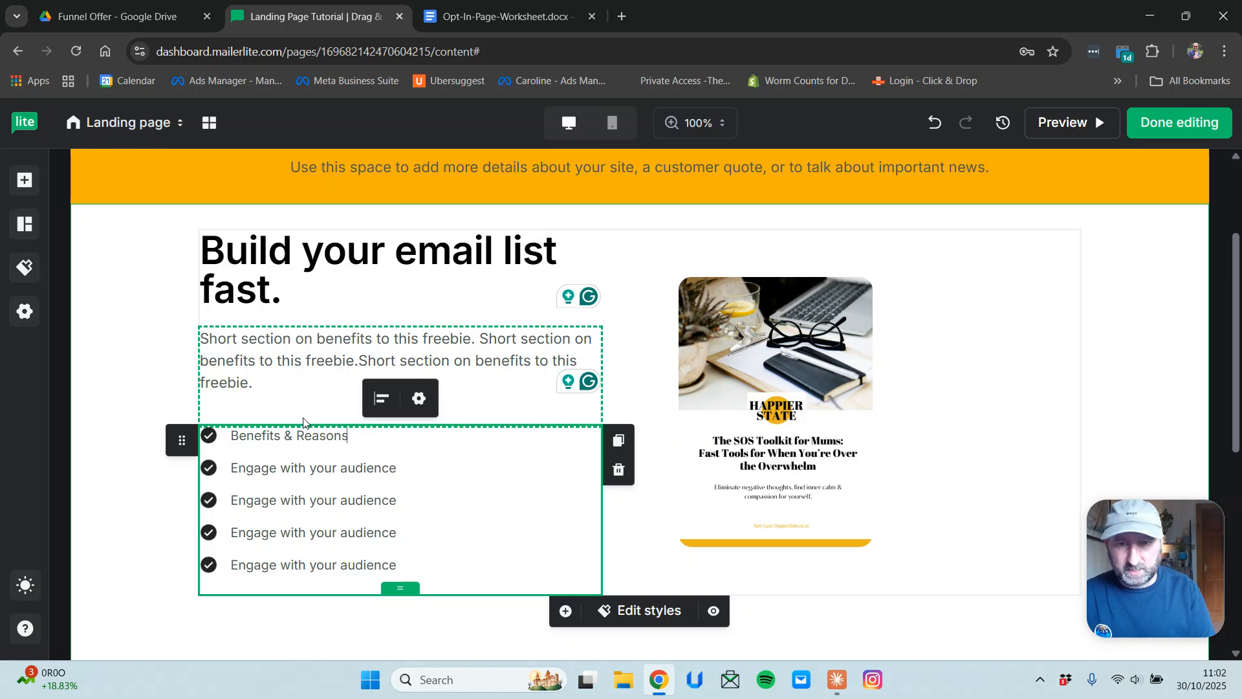
pyautogui.moveTo(350, 437); pyautogui.dragTo(238, 444)
pyautogui.hotkey('ctrl', 'c')
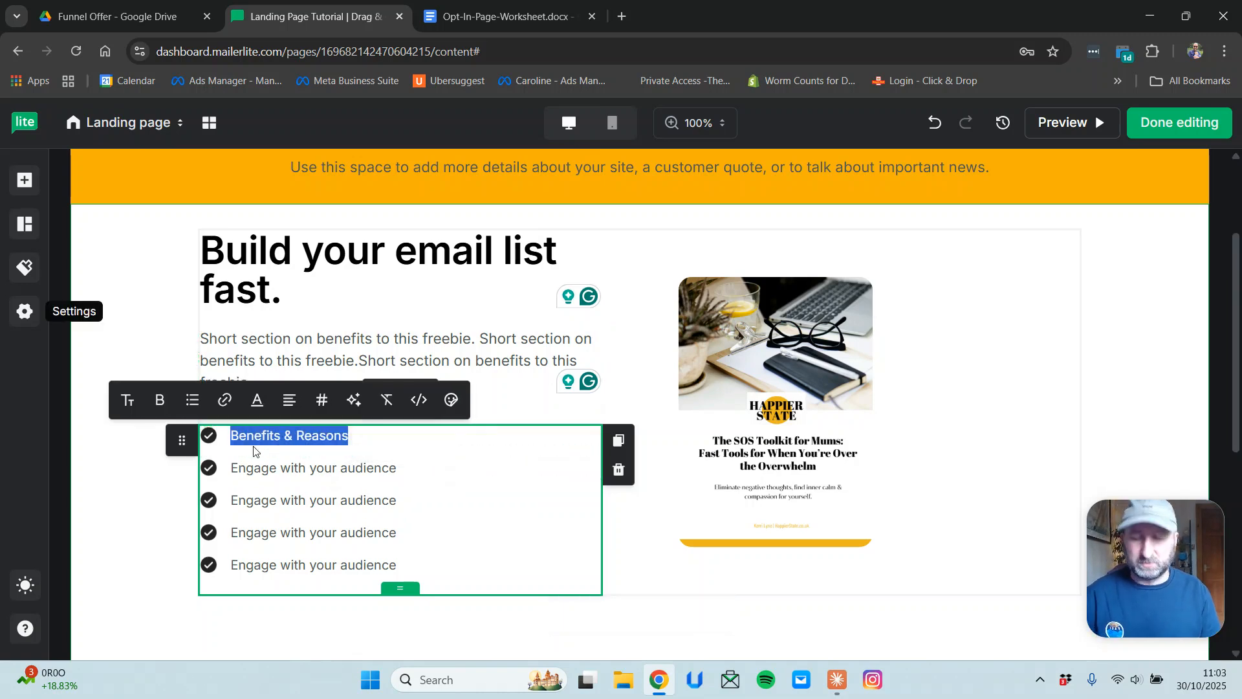
pyautogui.click(308, 468)
pyautogui.tripleClick(307, 468)
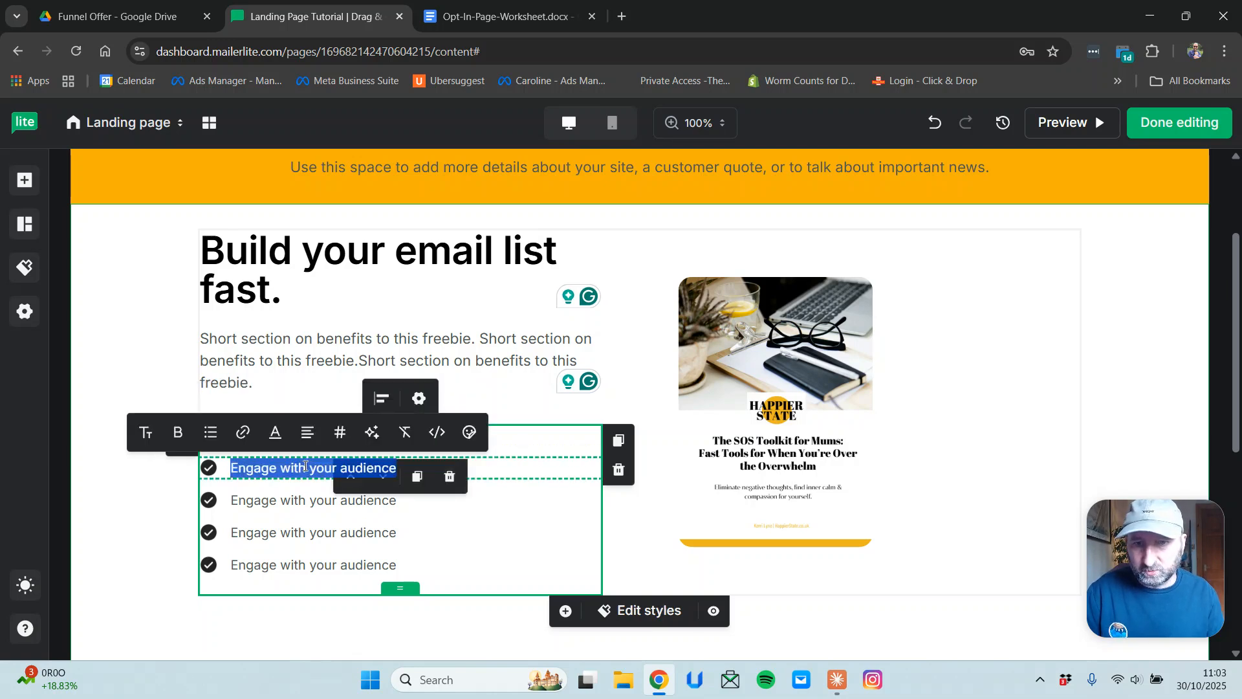
pyautogui.hotkey('ctrl', 'v')
pyautogui.doubleClick(296, 502)
pyautogui.tripleClick(298, 502)
pyautogui.hotkey('ctrl', 'v')
# Paste 'Benefits & Reasons' over the fourth and fifth checklist items.
pyautogui.click(304, 534)
pyautogui.doubleClick(300, 533)
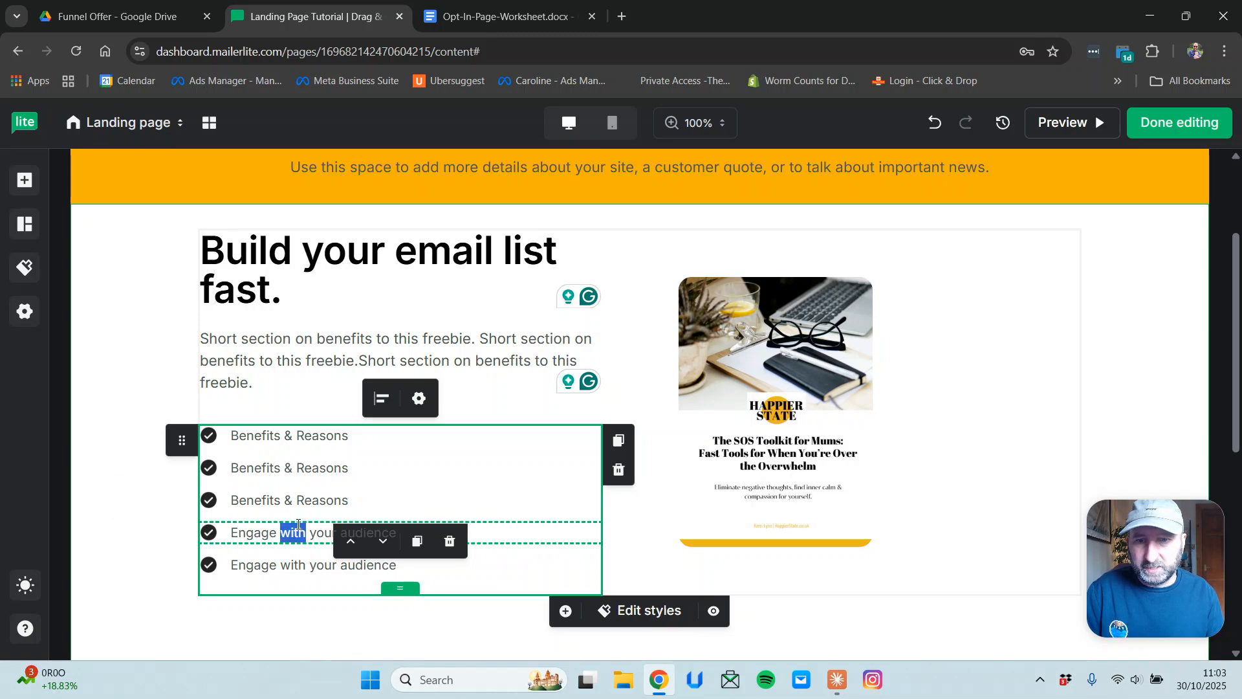
pyautogui.tripleClick(293, 532)
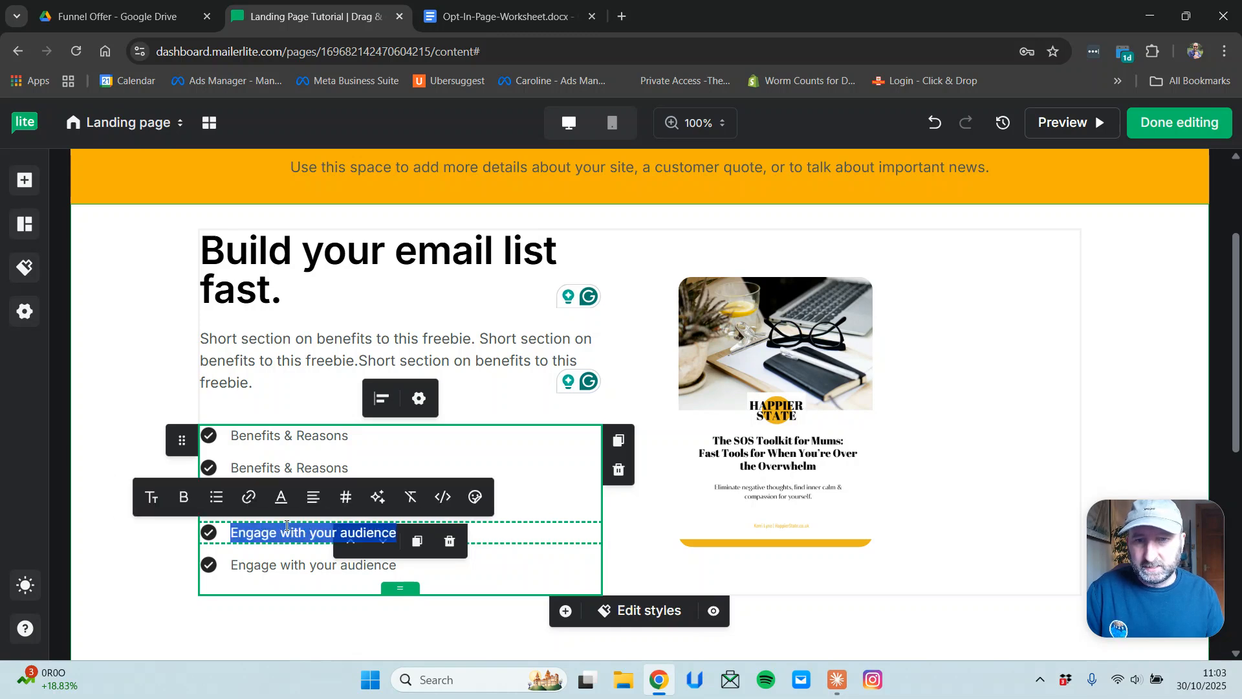
pyautogui.hotkey('ctrl', 'v')
pyautogui.doubleClick(278, 566)
pyautogui.tripleClick(279, 566)
pyautogui.hotkey('ctrl', 'v')
pyautogui.click(835, 440)
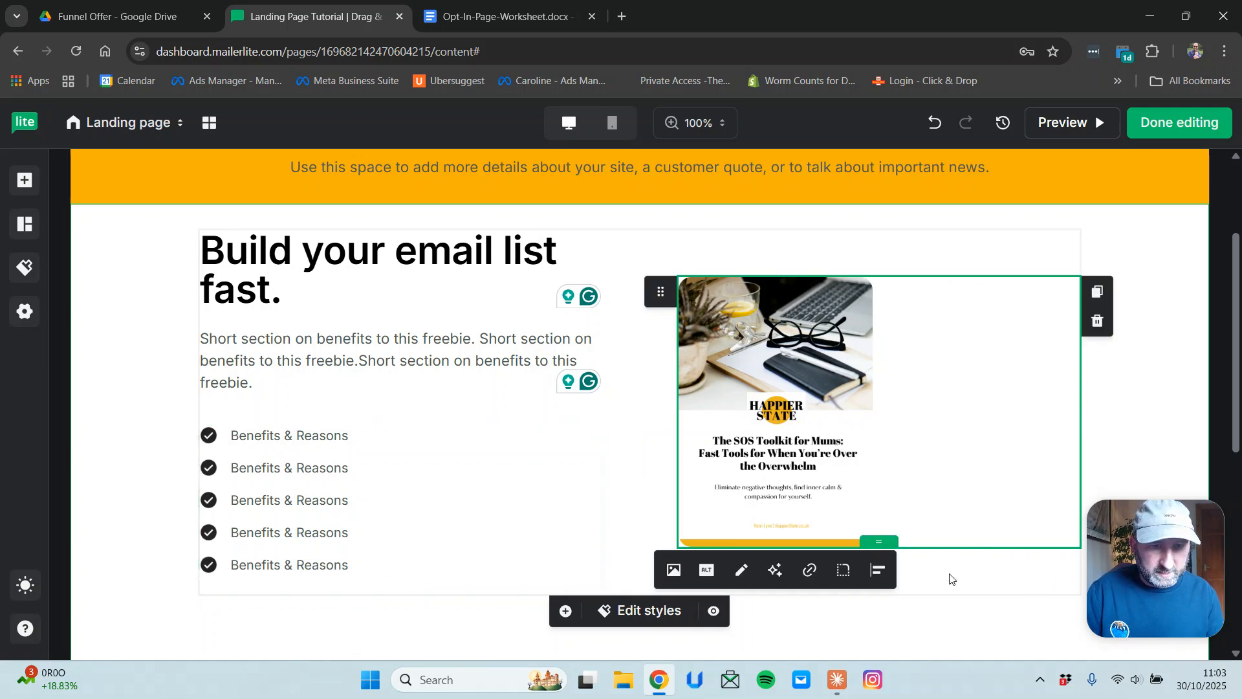
pyautogui.click(1172, 373)
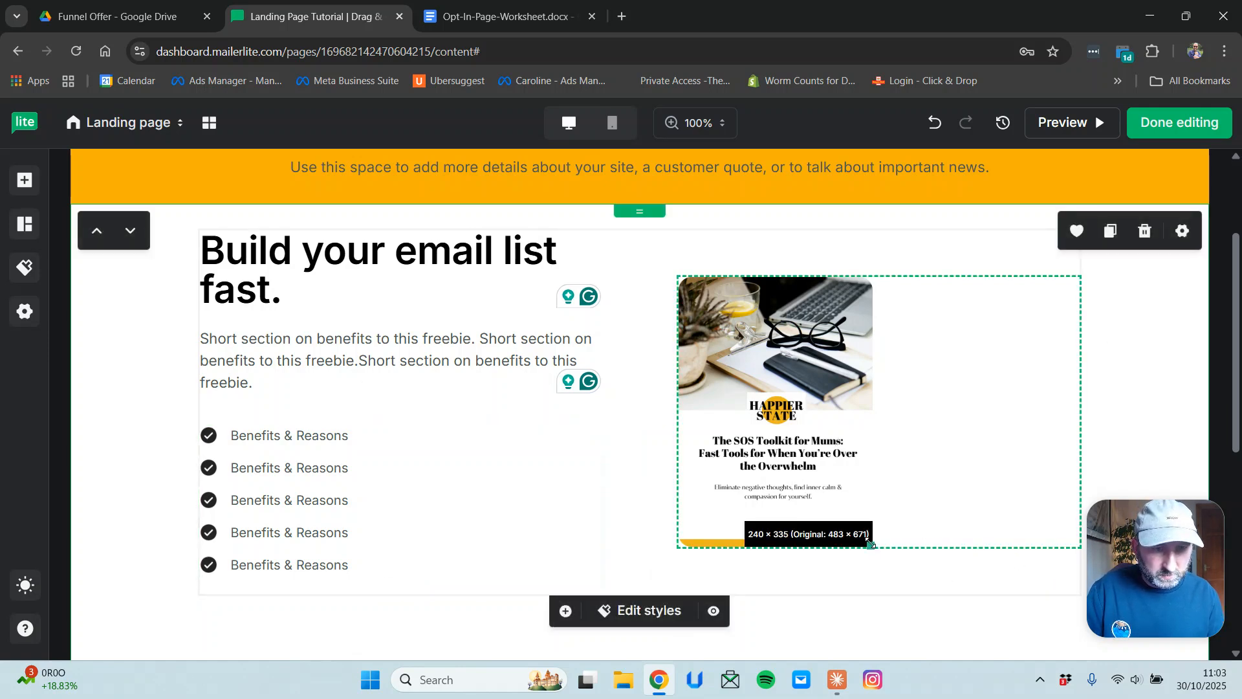
pyautogui.moveTo(871, 547); pyautogui.dragTo(939, 602)
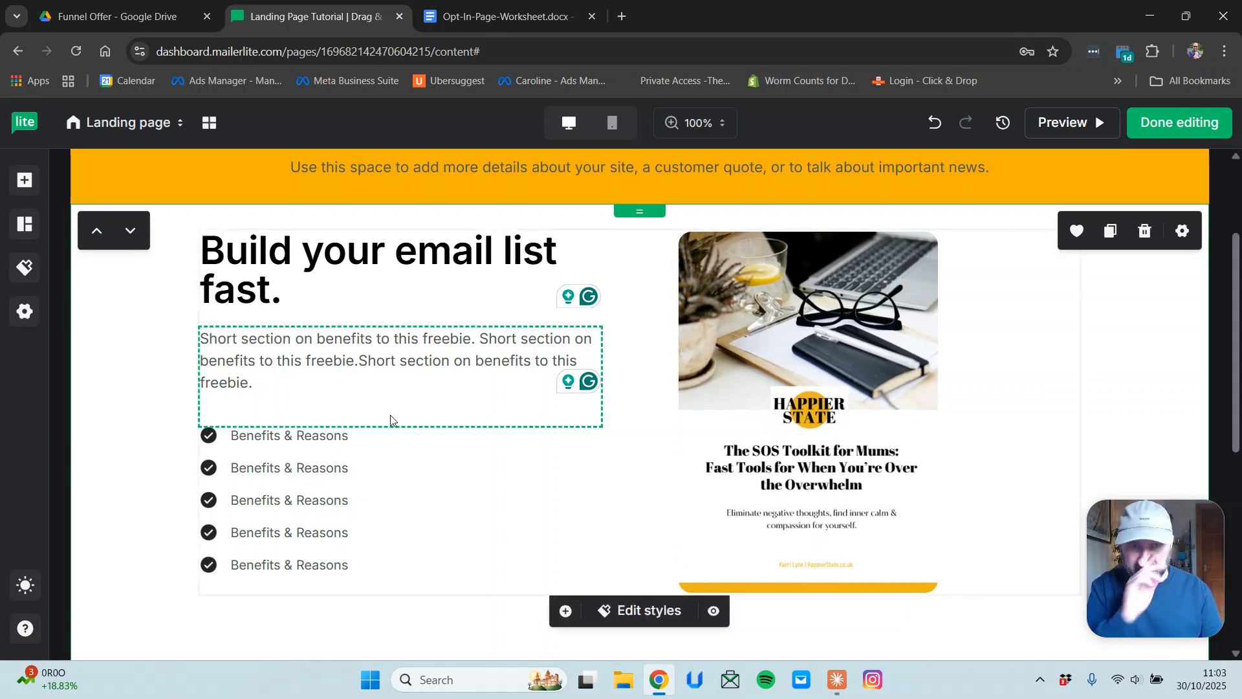
pyautogui.scroll(3, 392, 420)
pyautogui.scroll(-7, 391, 419)
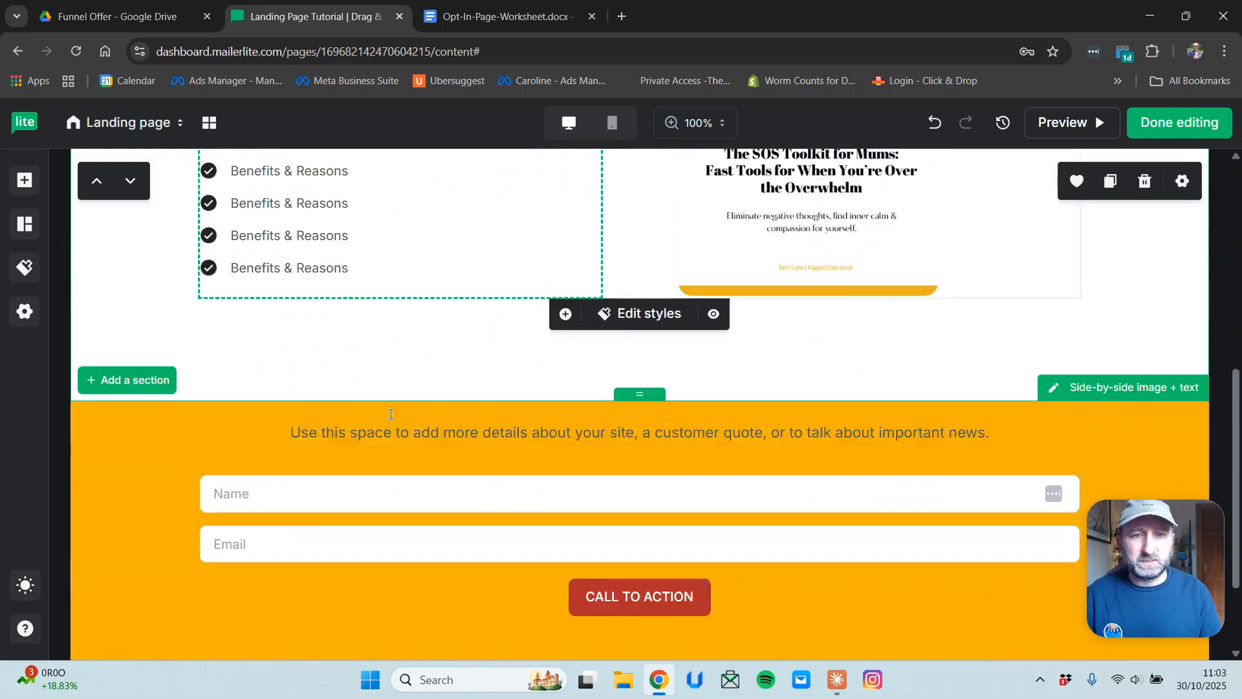
pyautogui.scroll(7, 387, 402)
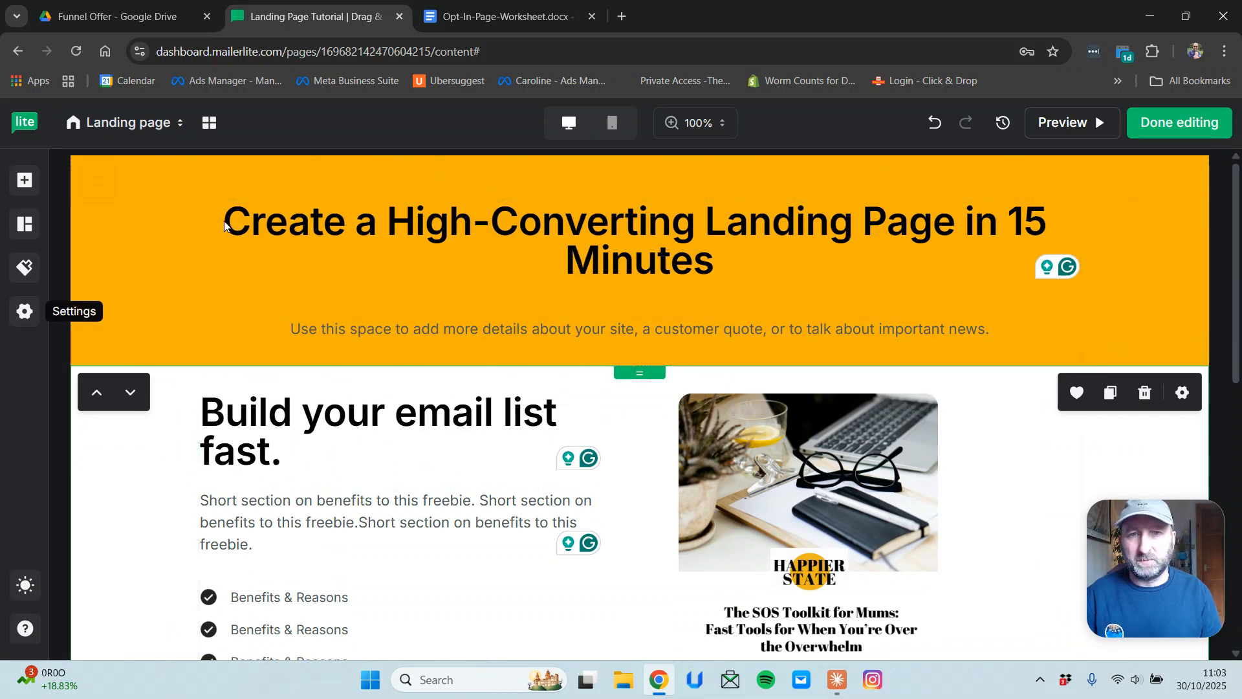
pyautogui.moveTo(712, 260); pyautogui.dragTo(237, 205)
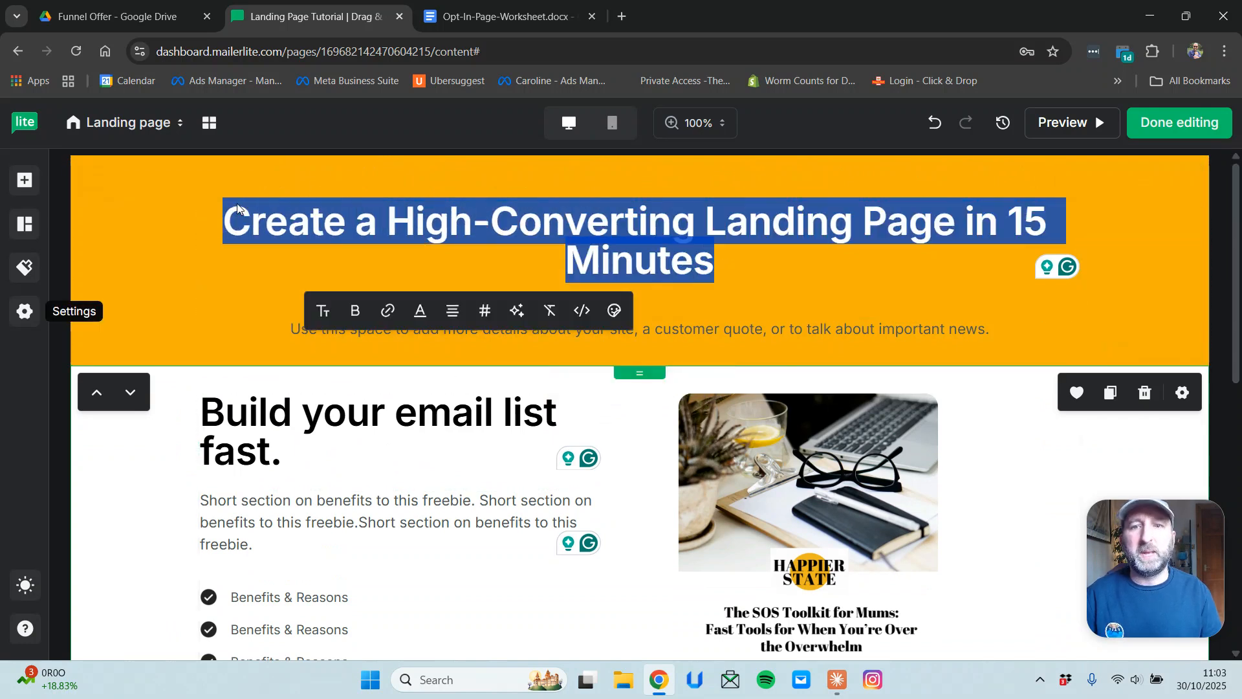
pyautogui.click(803, 329)
pyautogui.doubleClick(802, 326)
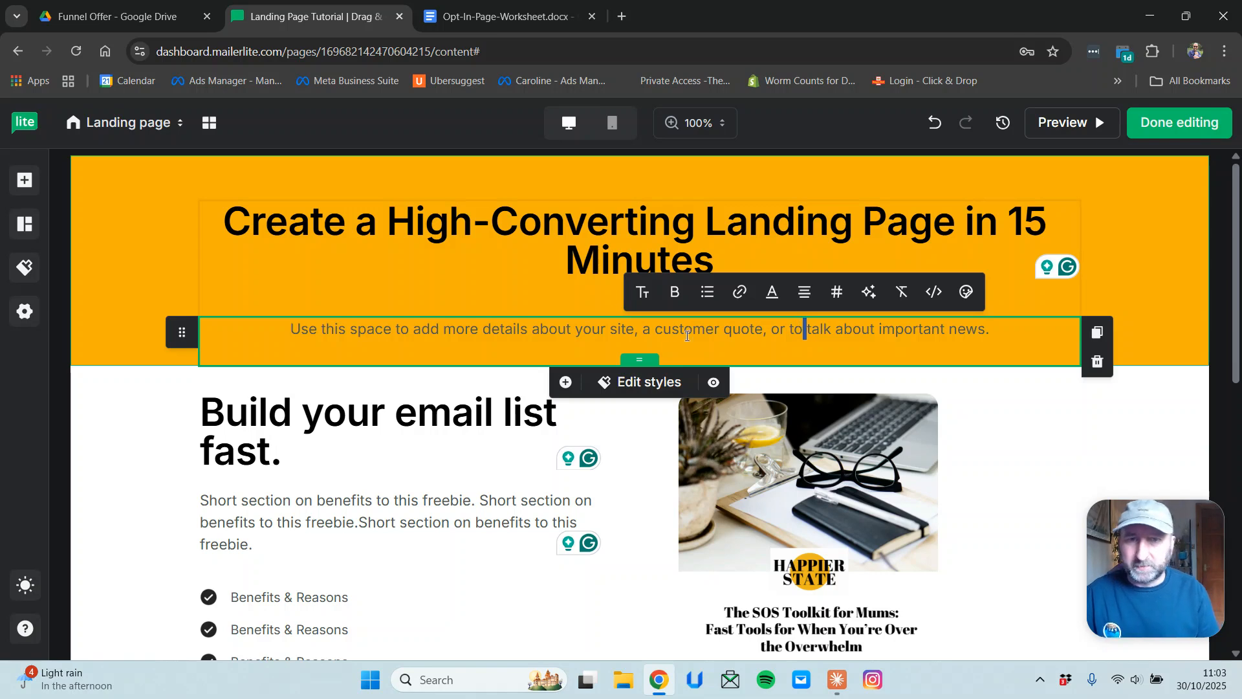
# Replace the line above the form with 'TELL THEM WHAT TO DO - Enter your email to get instant access to…'.
pyautogui.scroll(-9, 593, 429)
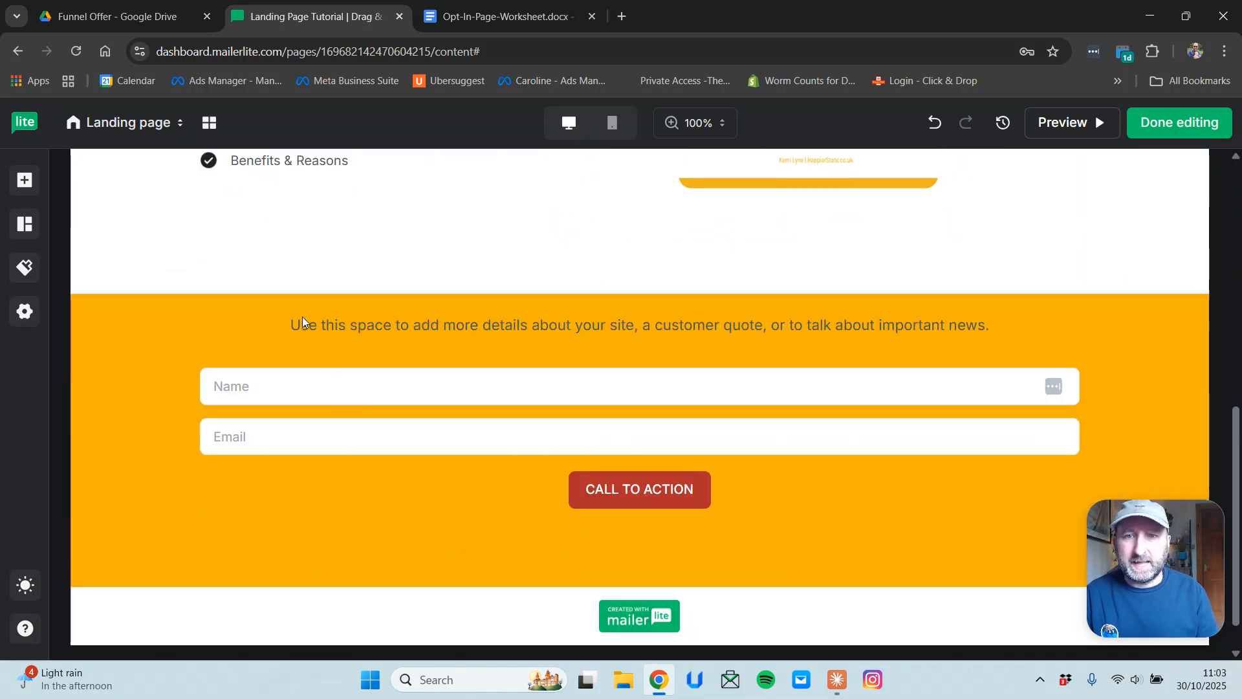
pyautogui.doubleClick(295, 324)
pyautogui.moveTo(293, 325); pyautogui.dragTo(1043, 304)
pyautogui.write('TELL THEM WHAT TO DO - ')
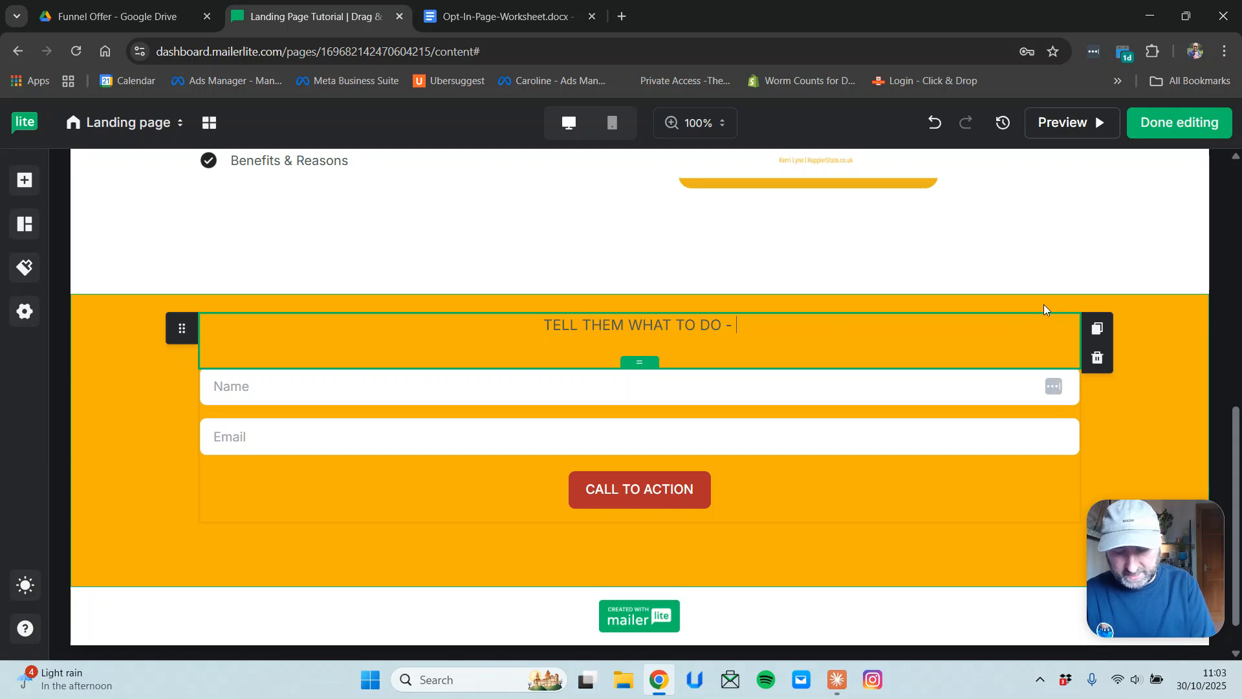
pyautogui.write('Enter')
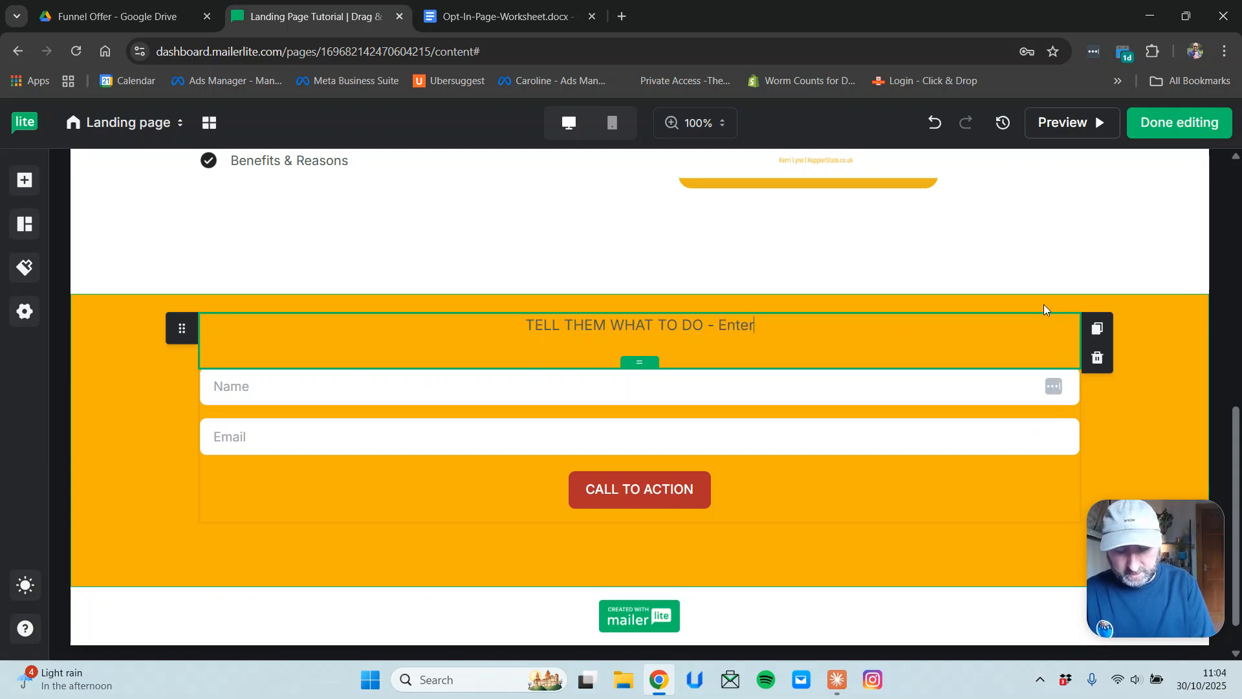
pyautogui.write(' your email to get ')
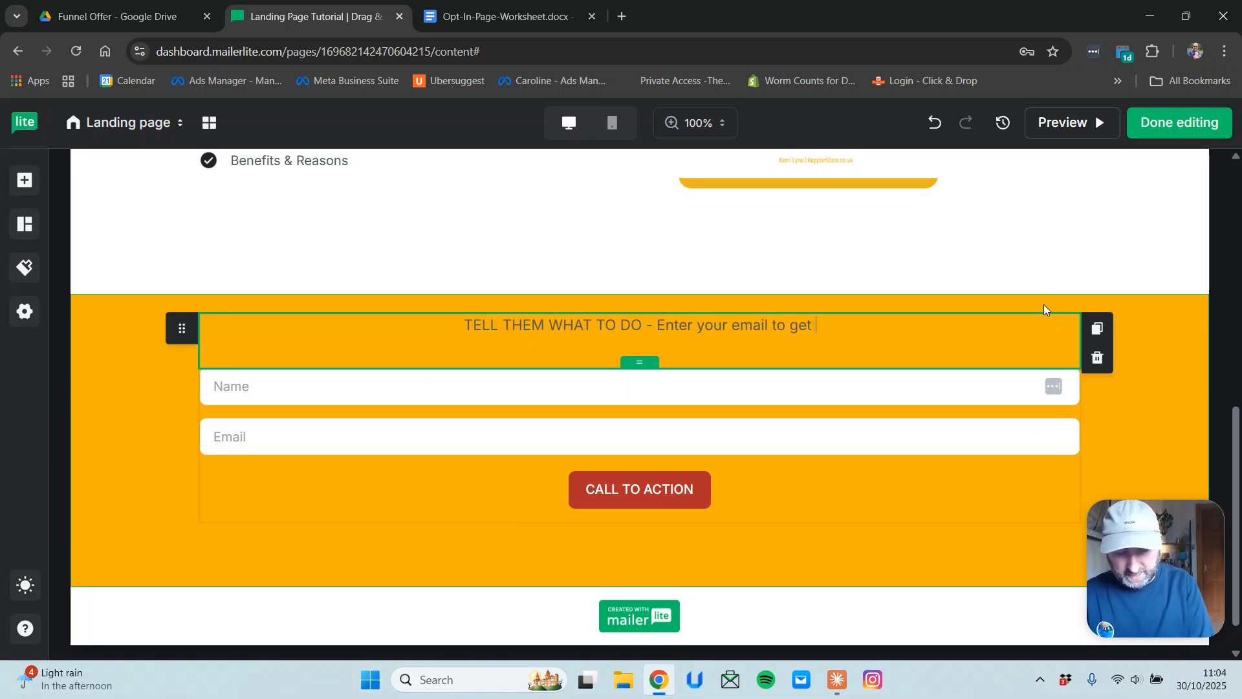
pyautogui.write('instrant')
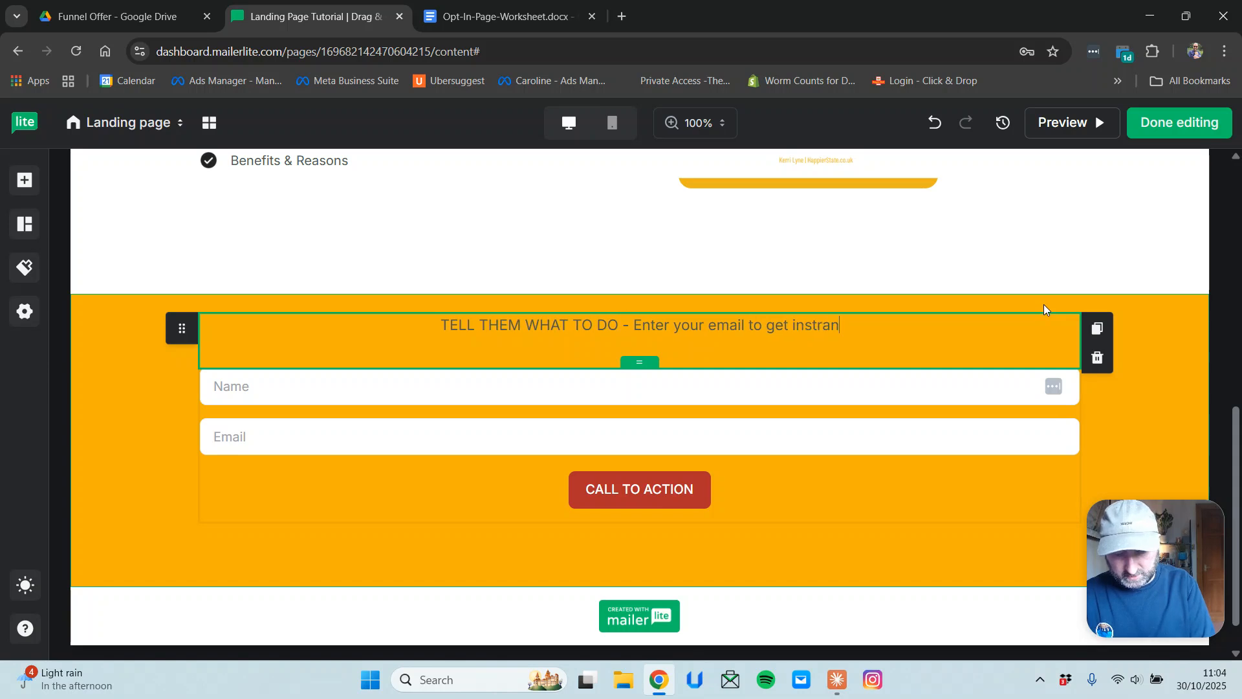
pyautogui.press('BackSpace')
pyautogui.press('BackSpace')
pyautogui.press('BackSpace')
pyautogui.press('BackSpace')
pyautogui.press('BackSpace')
pyautogui.write('tant access t')
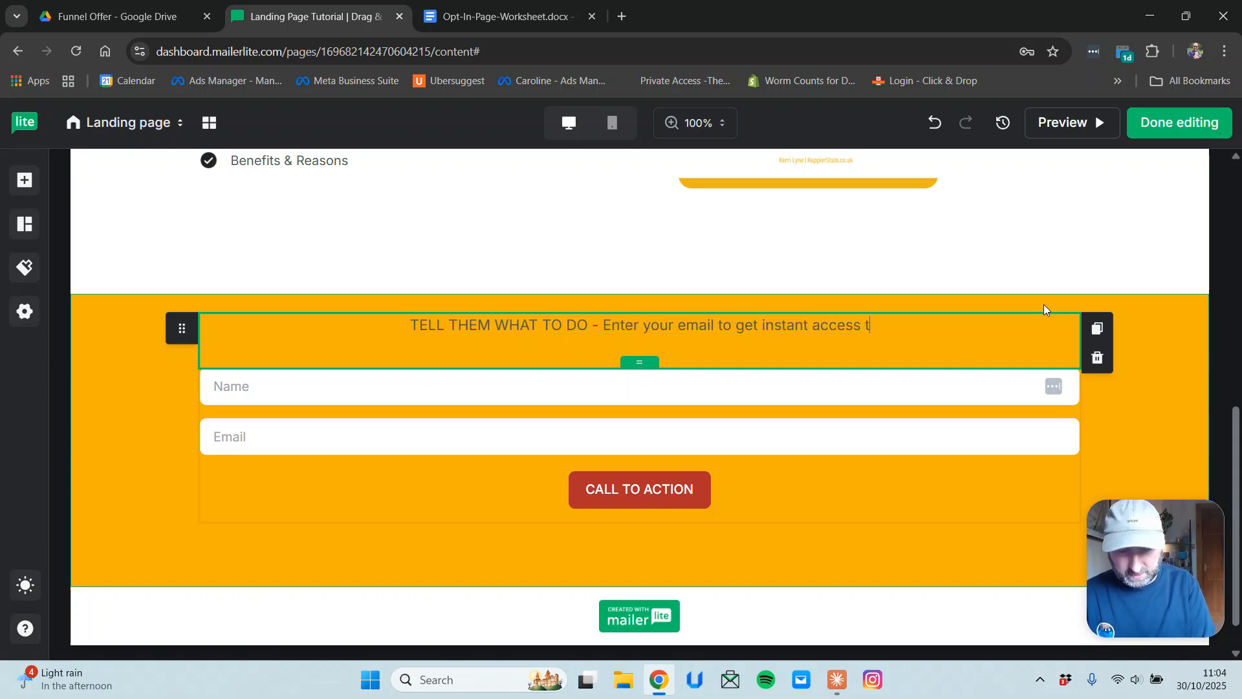
pyautogui.write('o XY')
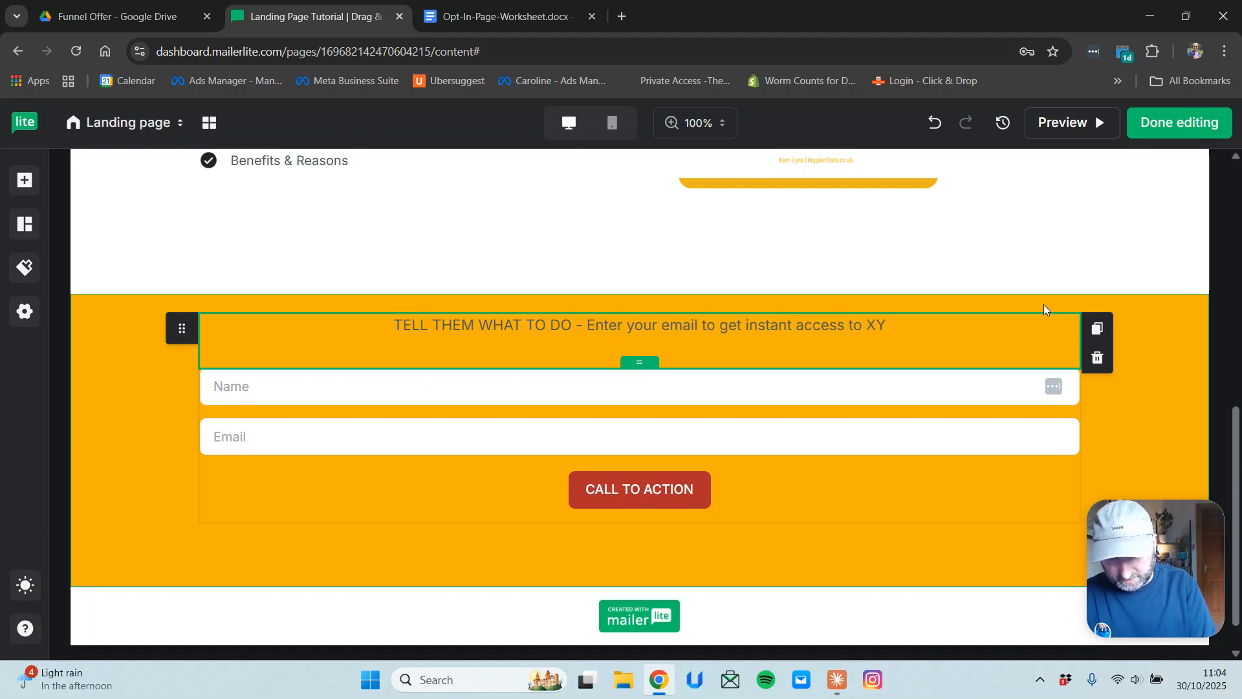
pyautogui.write('Z.')
# Finish the line with 'the free tutorial and build your landing page', correcting 'yoru' via spell-check.
pyautogui.press('BackSpace')
pyautogui.press('BackSpace')
pyautogui.press('BackSpace')
pyautogui.press('BackSpace')
pyautogui.write('the')
pyautogui.press('BackSpace')
pyautogui.write('e free ')
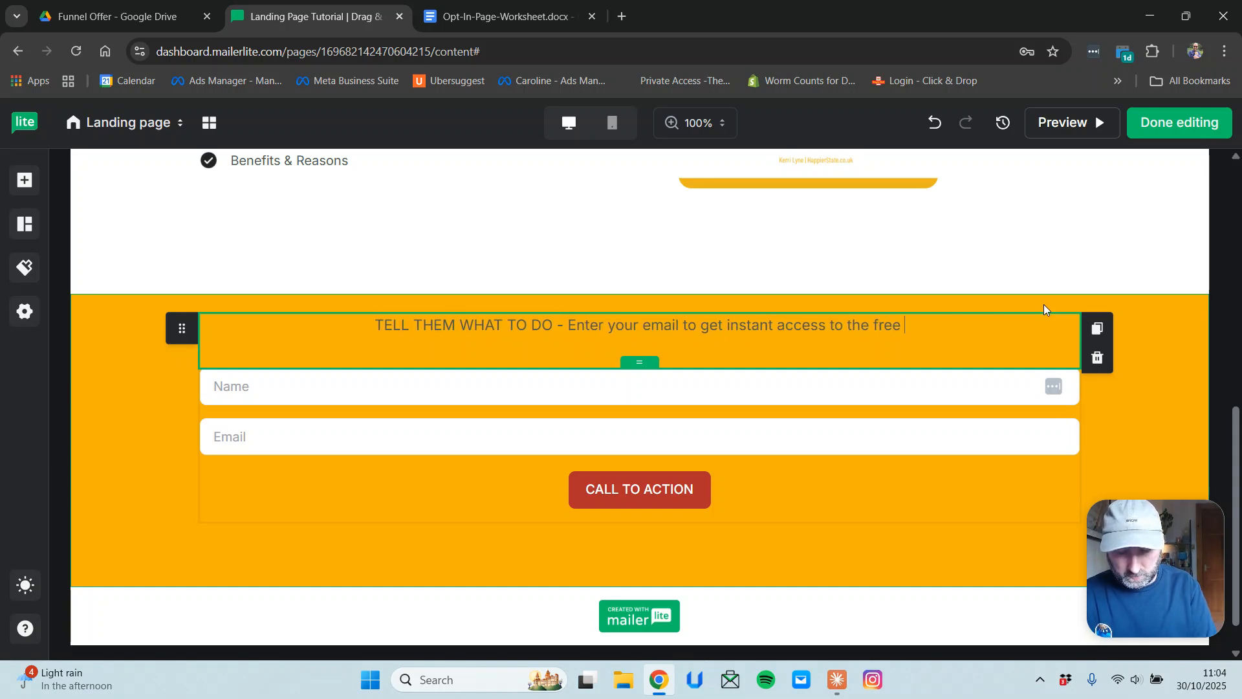
pyautogui.write('tutor')
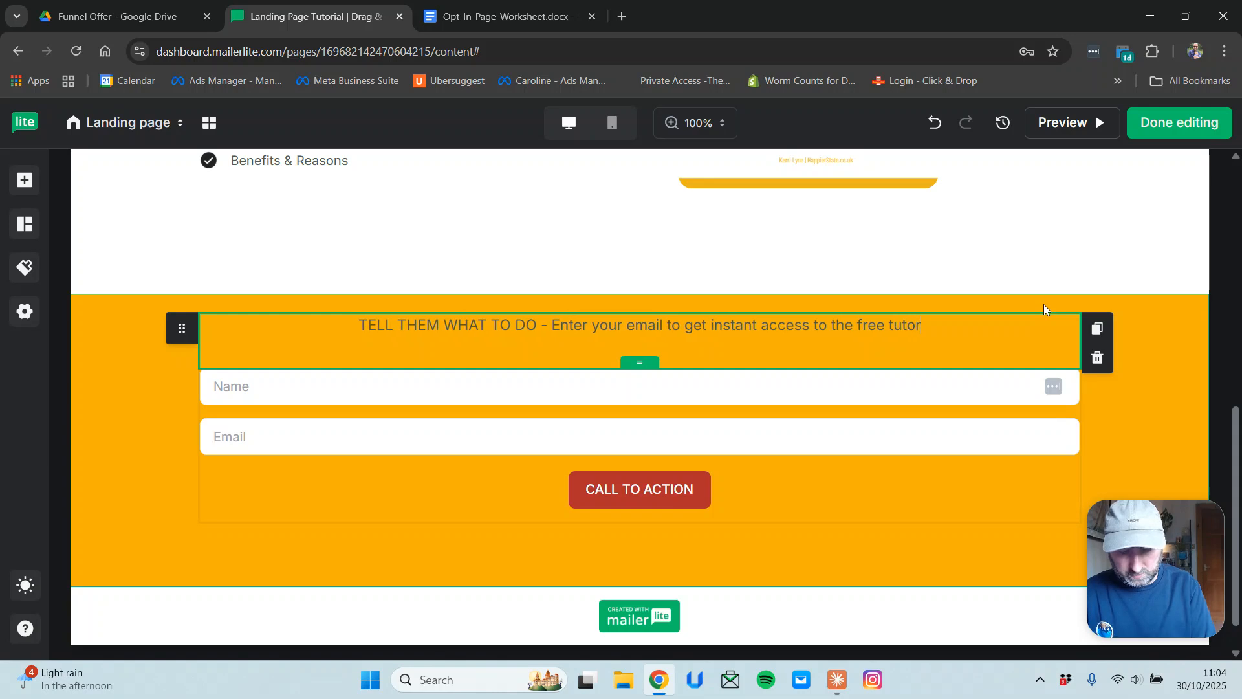
pyautogui.write('ial and')
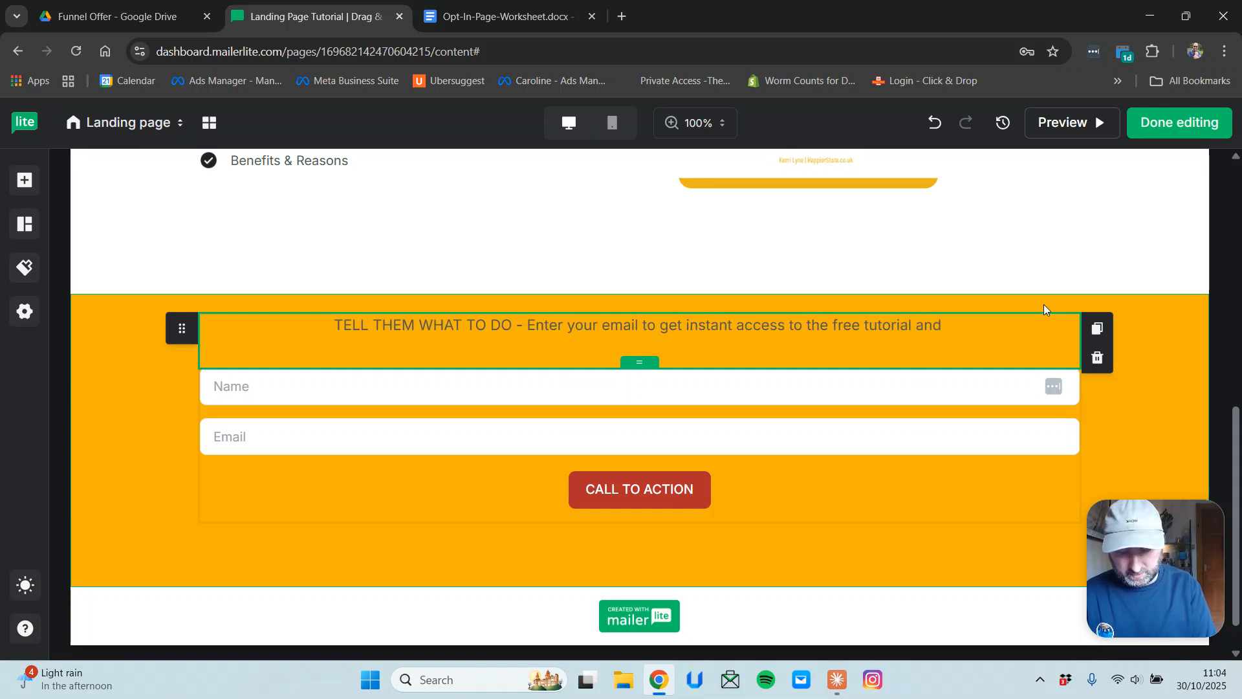
pyautogui.write(' build yoru landin')
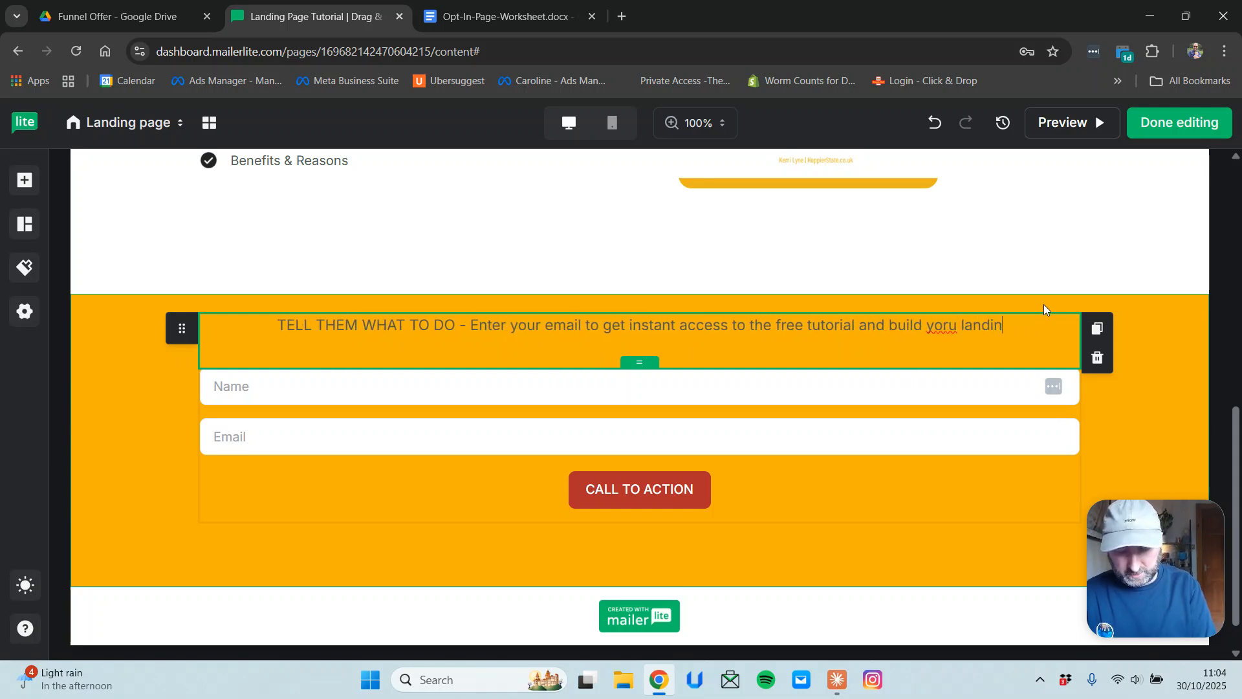
pyautogui.write('g page')
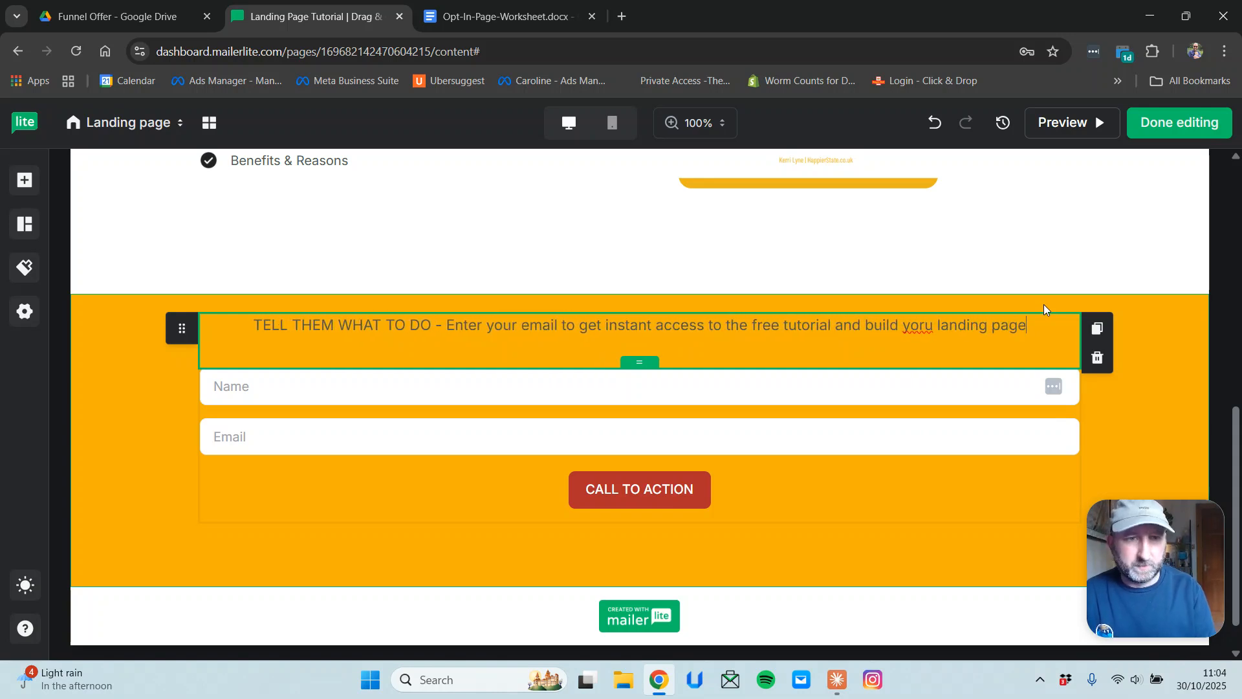
pyautogui.rightClick(919, 331)
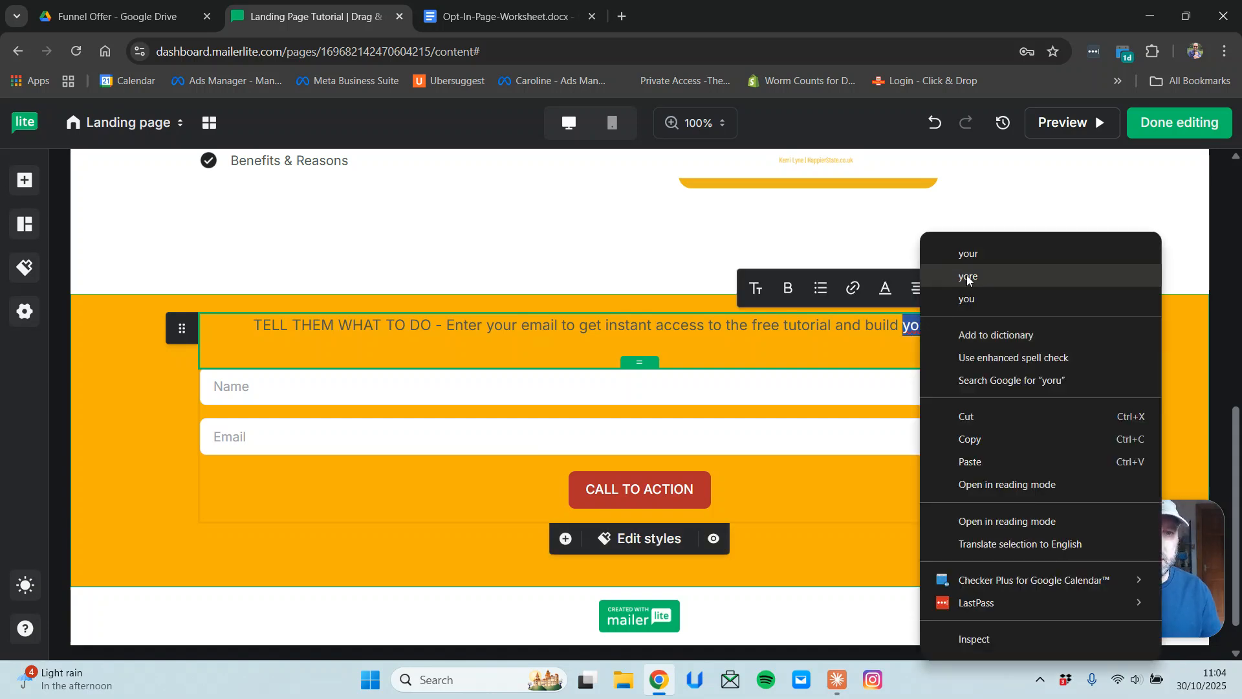
pyautogui.click(970, 254)
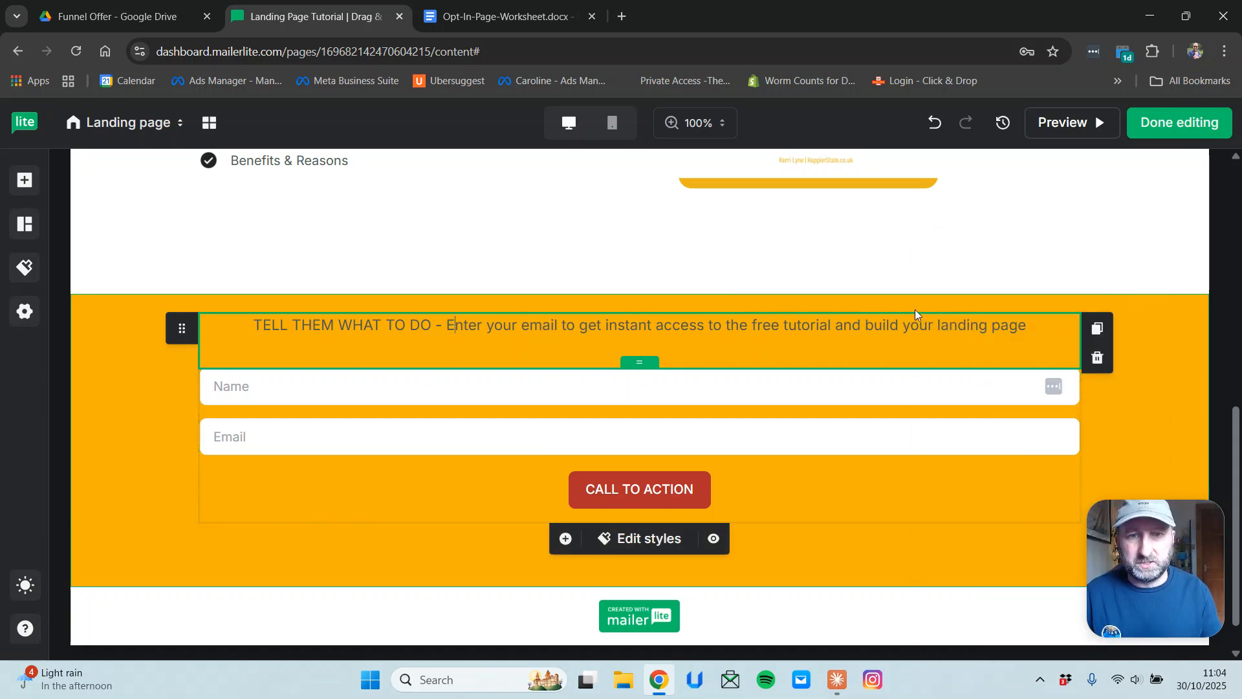
# Close the form settings and raise the white email-list section's top padding to 3.5.
pyautogui.click(749, 394)
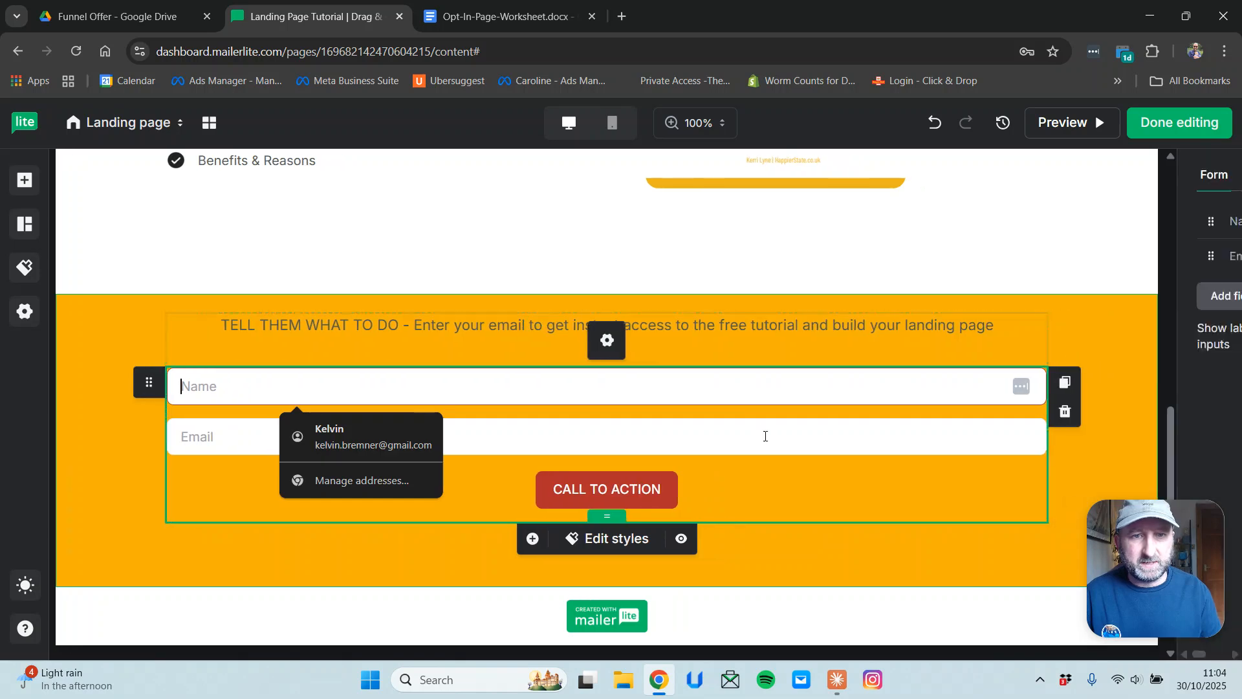
pyautogui.click(833, 477)
pyautogui.scroll(-1, 608, 537)
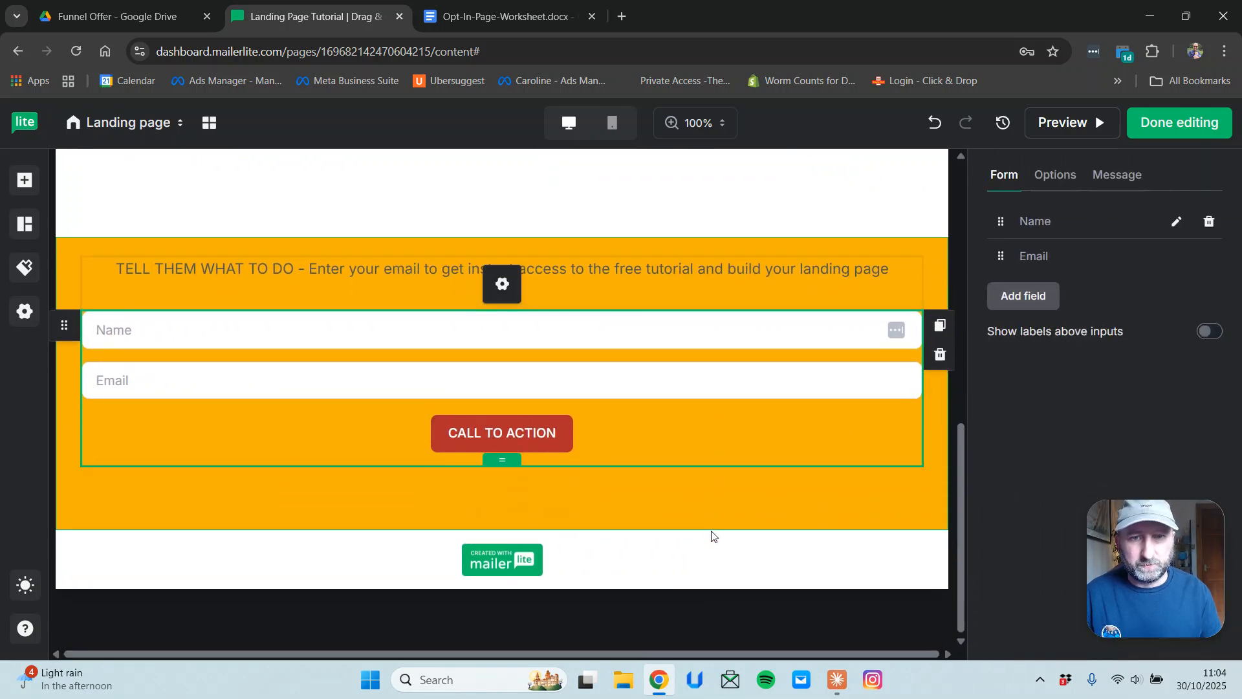
pyautogui.click(903, 209)
pyautogui.scroll(10, 824, 214)
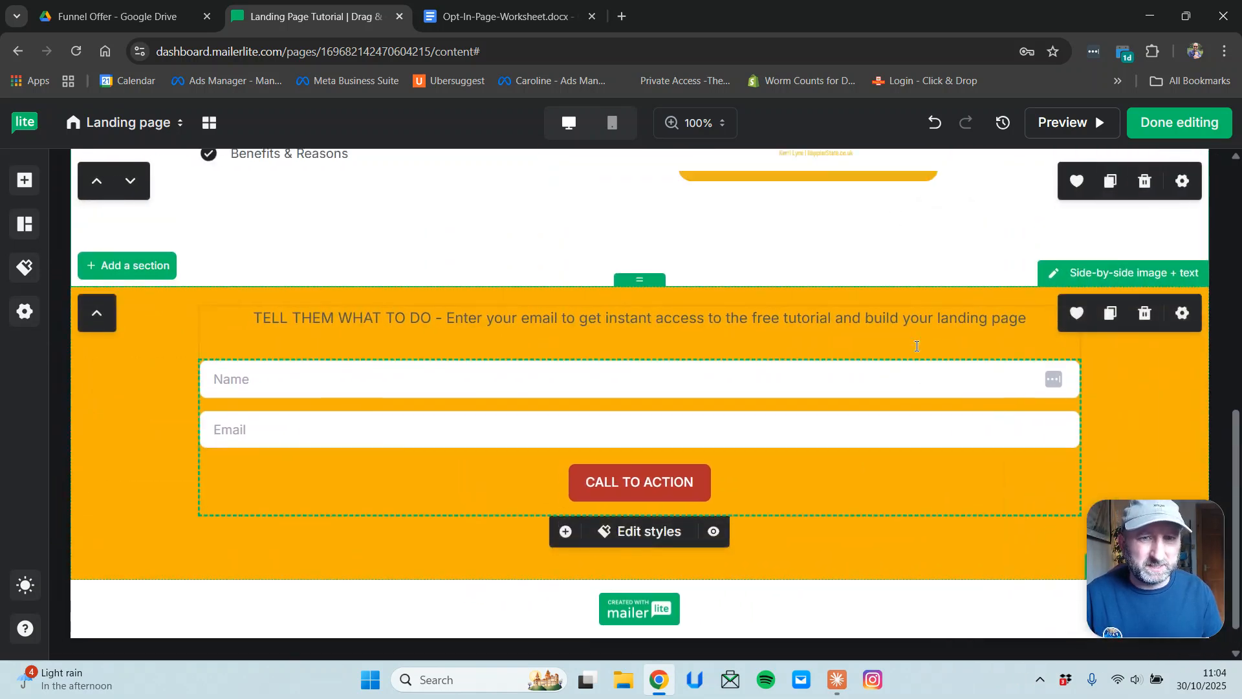
pyautogui.scroll(-2, 776, 291)
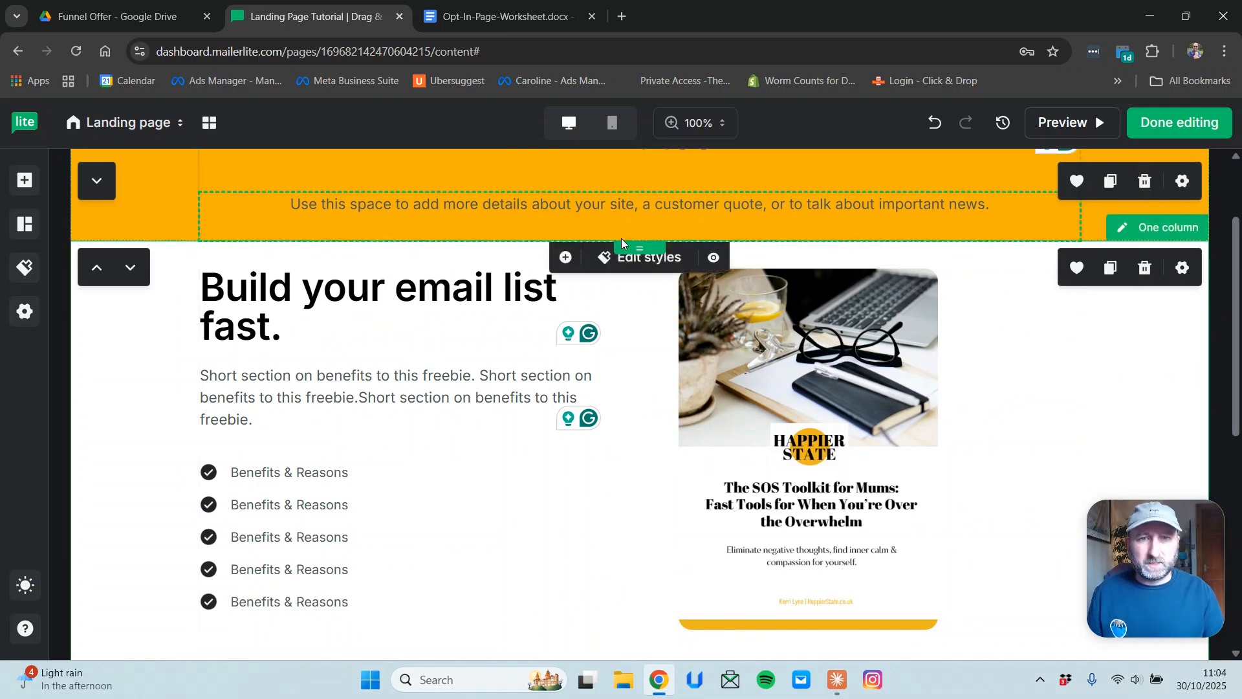
pyautogui.moveTo(626, 249)
pyautogui.mouseDown()
pyautogui.moveTo(627, 285)
pyautogui.moveTo(625, 253)
pyautogui.mouseUp()
# Reduce the orange header title's bottom padding to 0.5.
pyautogui.scroll(2, 634, 305)
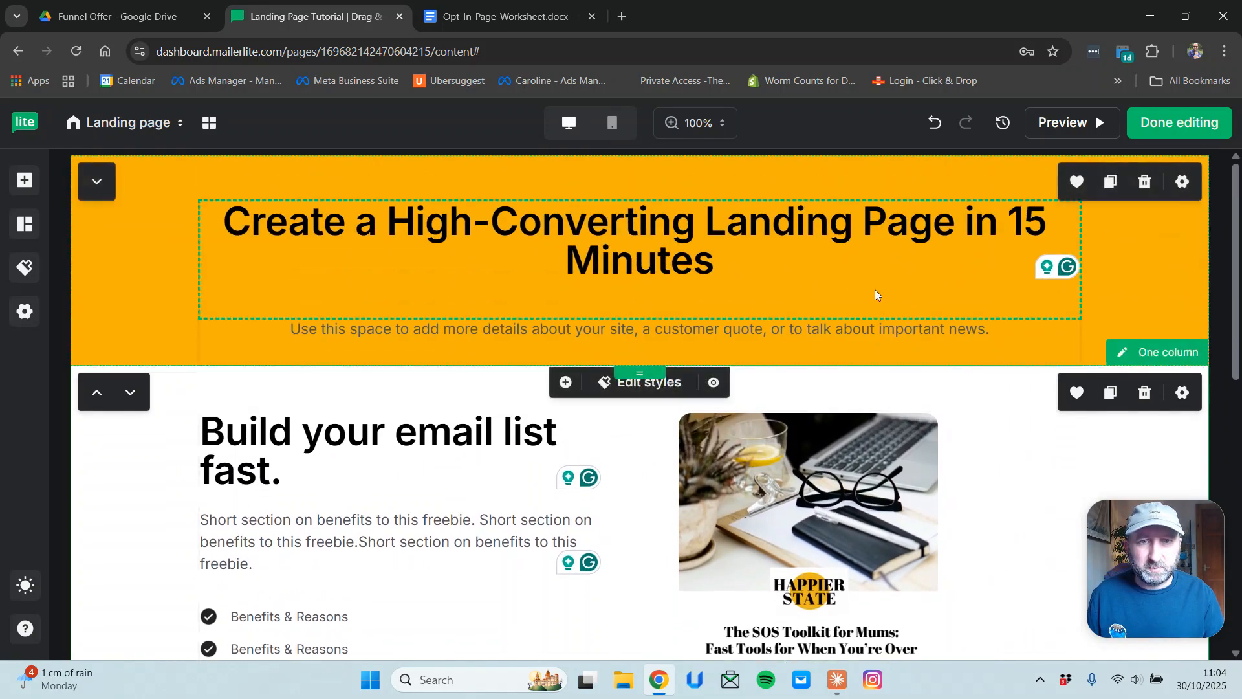
pyautogui.click(650, 336)
pyautogui.moveTo(641, 310); pyautogui.dragTo(642, 280)
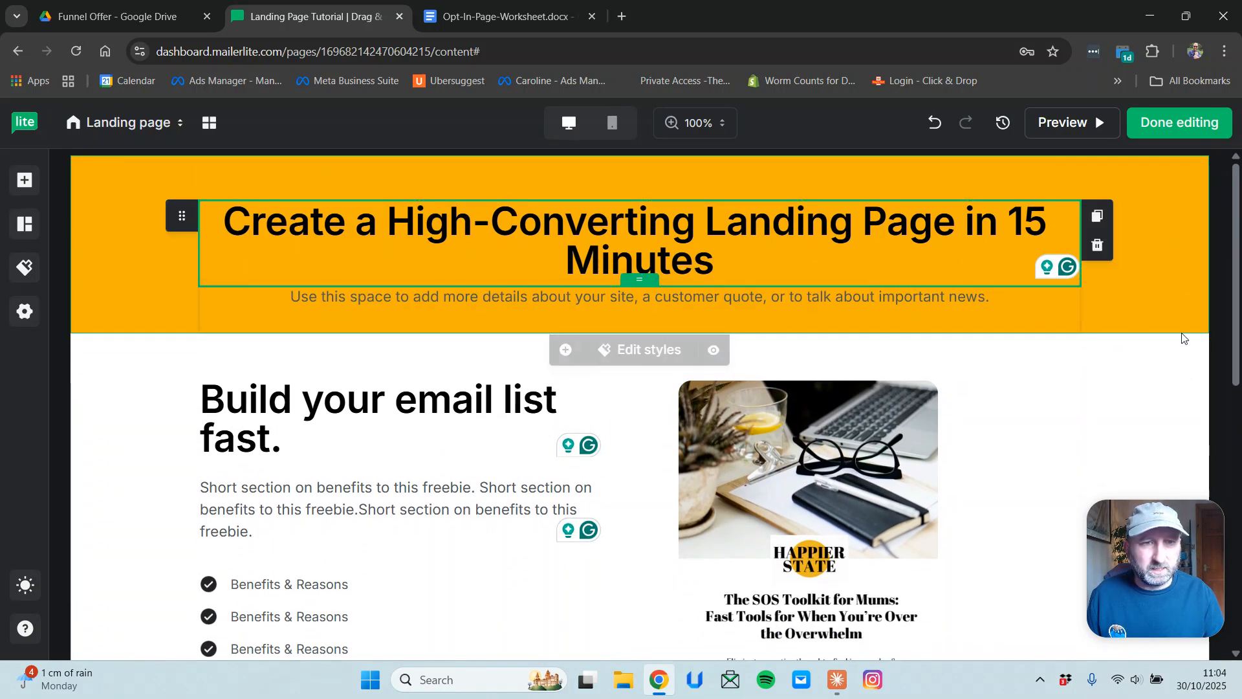
pyautogui.click(1098, 409)
pyautogui.scroll(-8, 1098, 409)
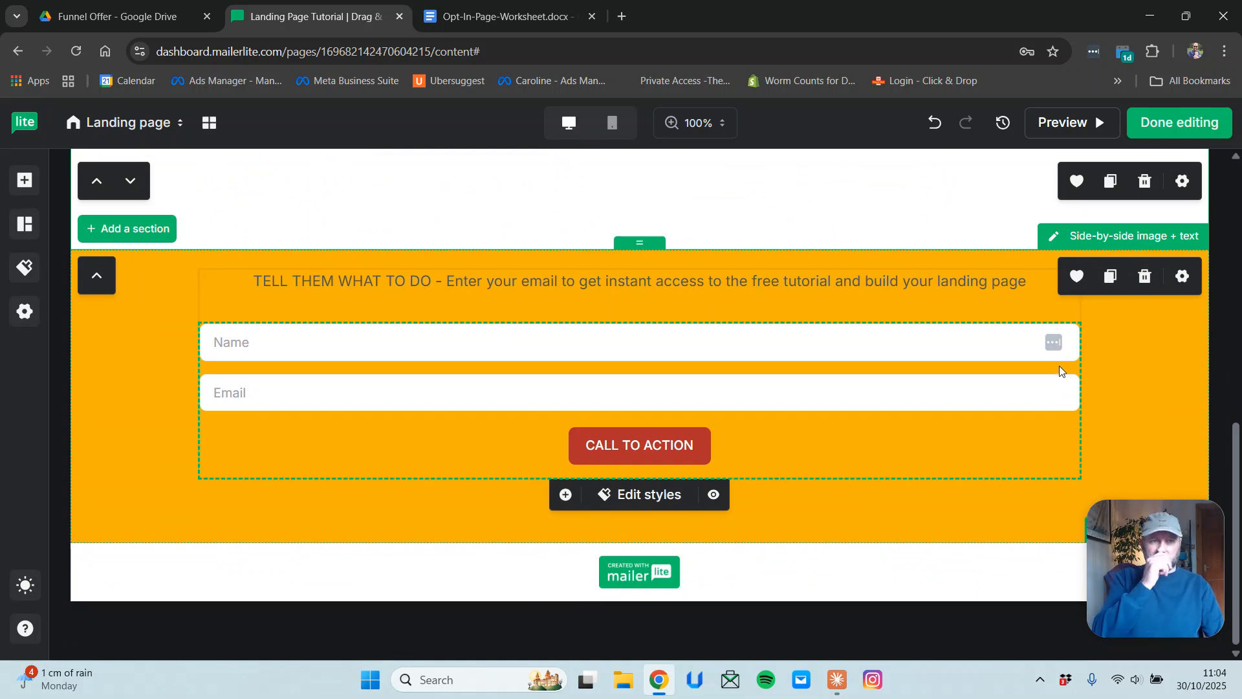
pyautogui.scroll(2, 1051, 375)
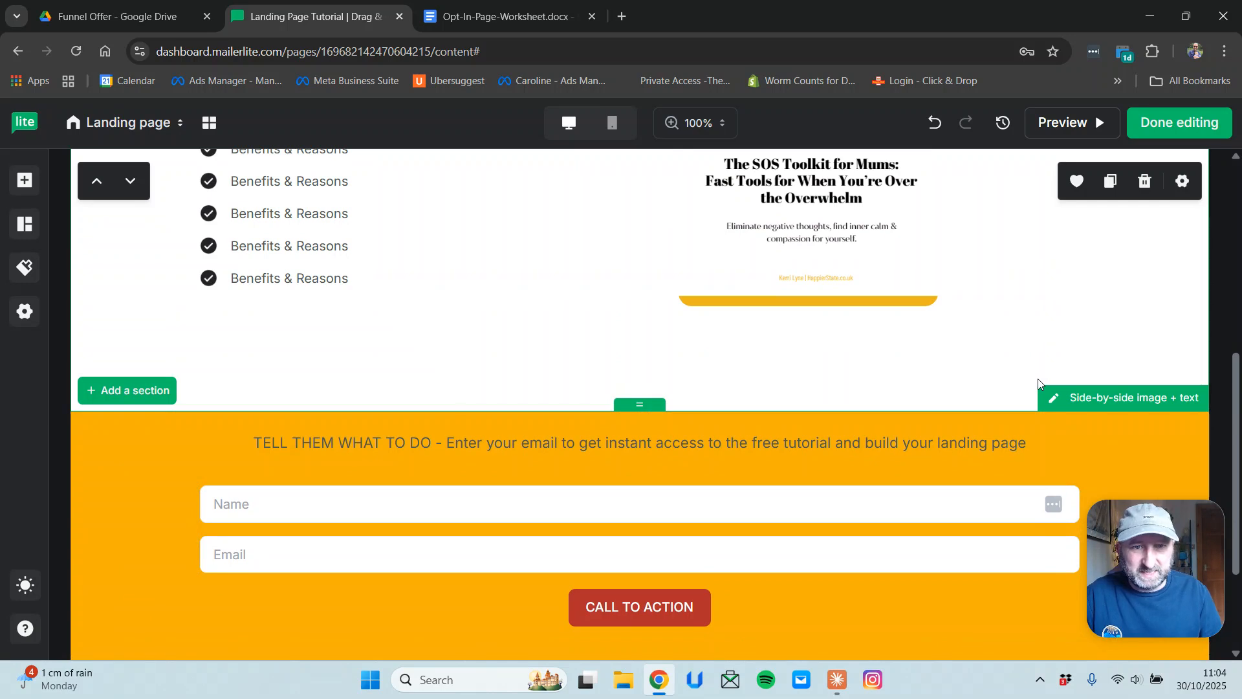
pyautogui.scroll(7, 1042, 377)
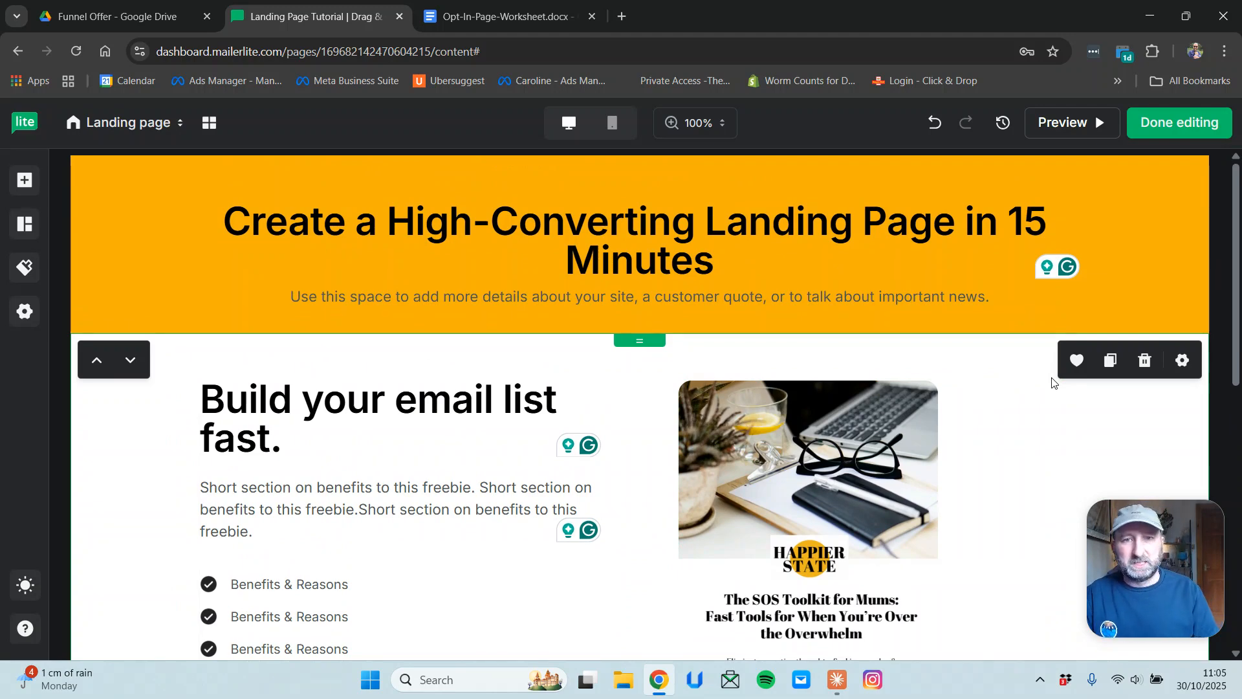
pyautogui.scroll(-6, 893, 349)
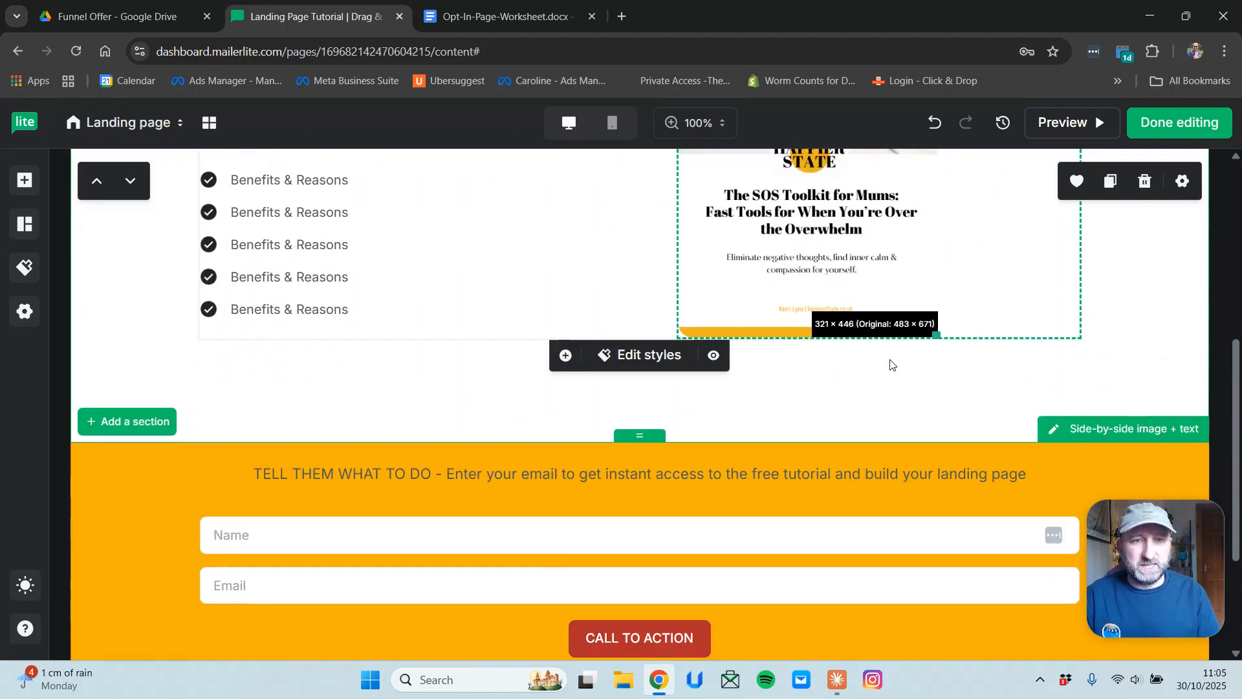
pyautogui.scroll(-3, 891, 364)
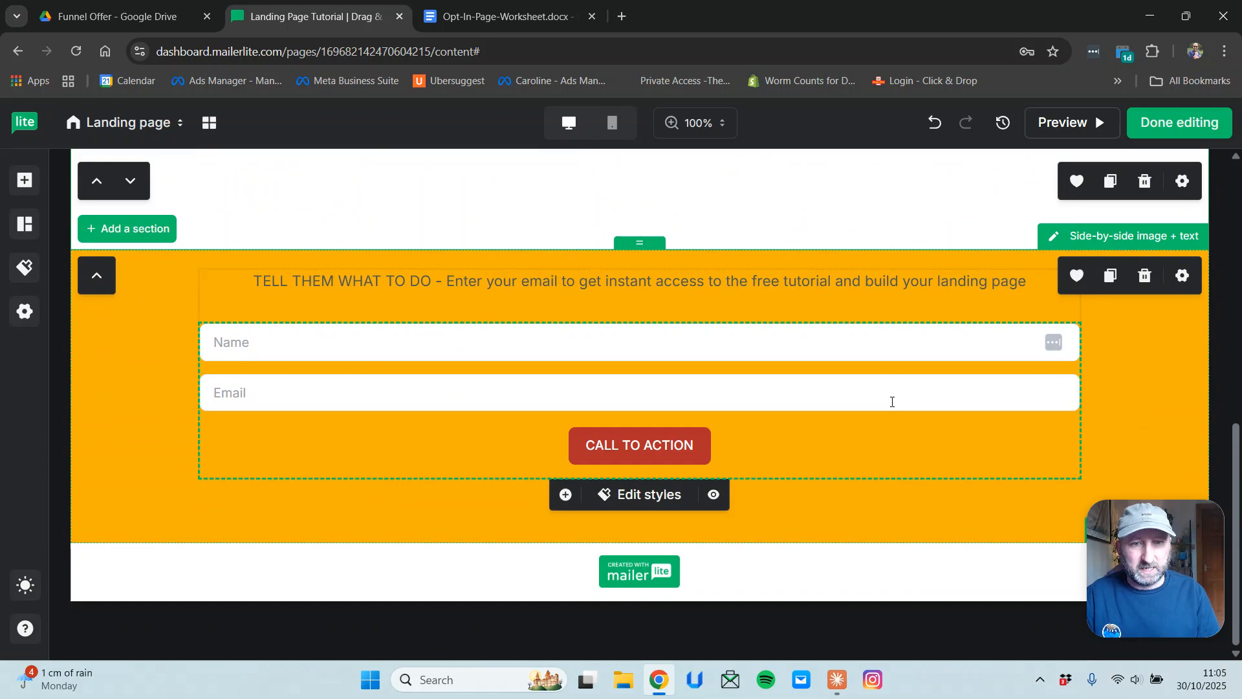
pyautogui.scroll(9, 893, 402)
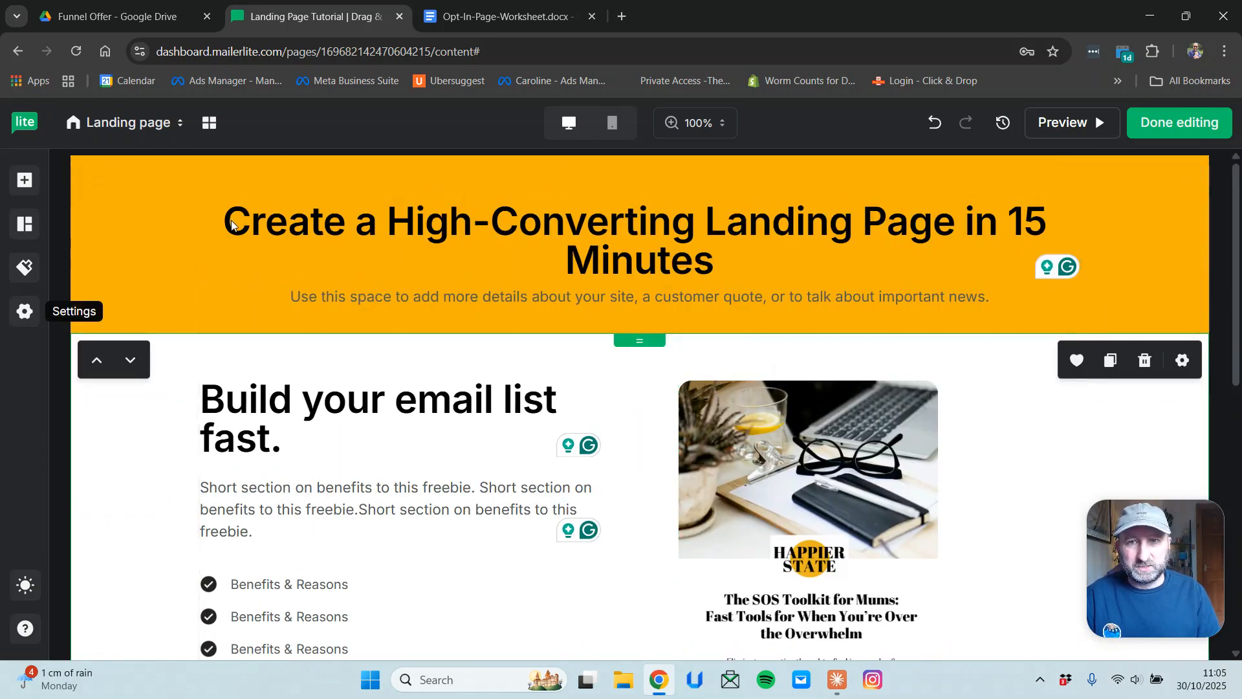
pyautogui.click(287, 224)
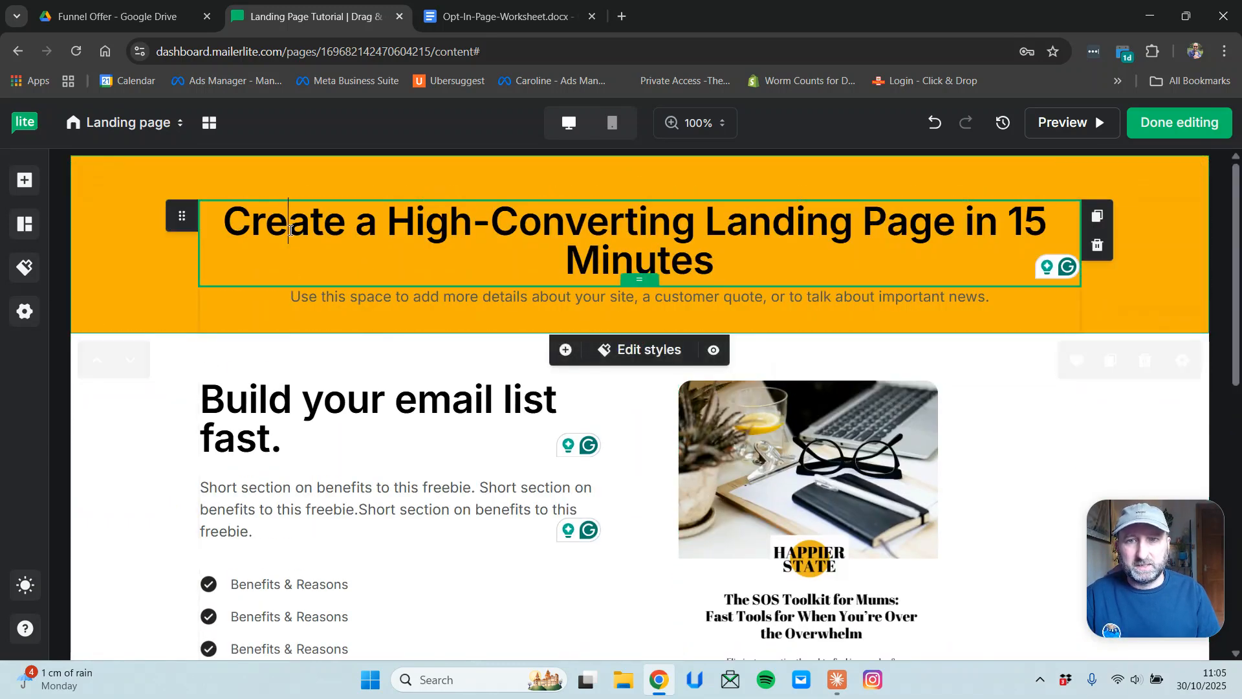
pyautogui.tripleClick(287, 224)
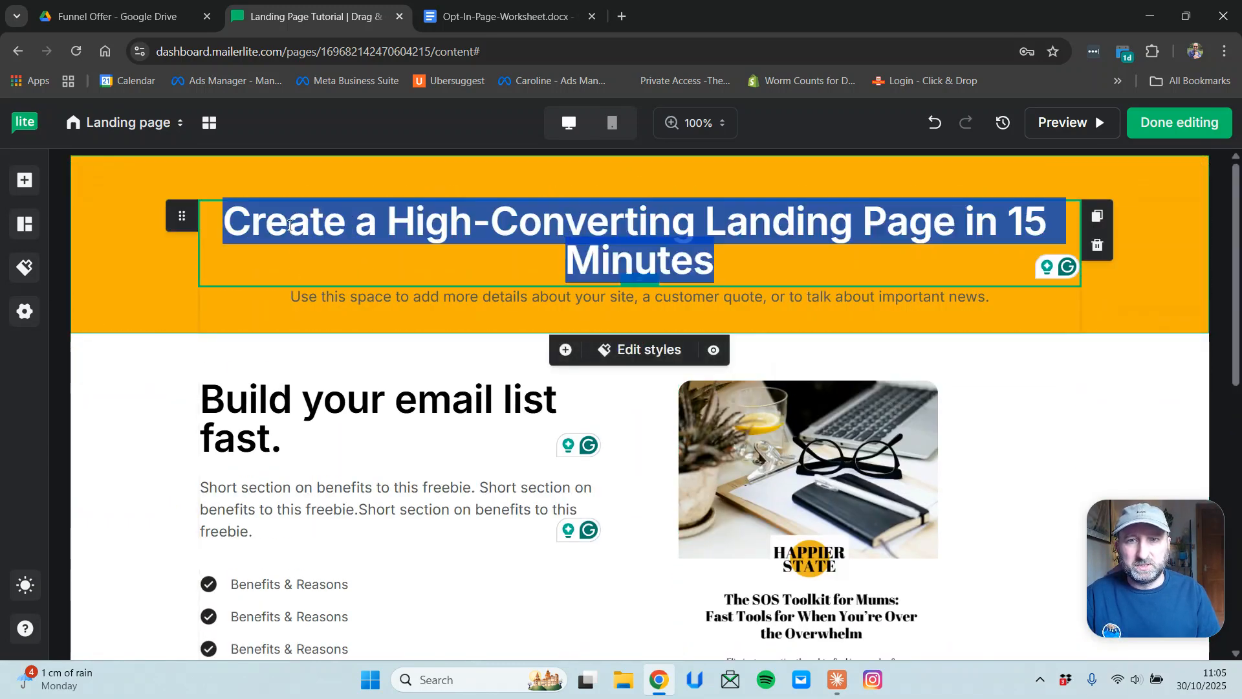
pyautogui.doubleClick(746, 296)
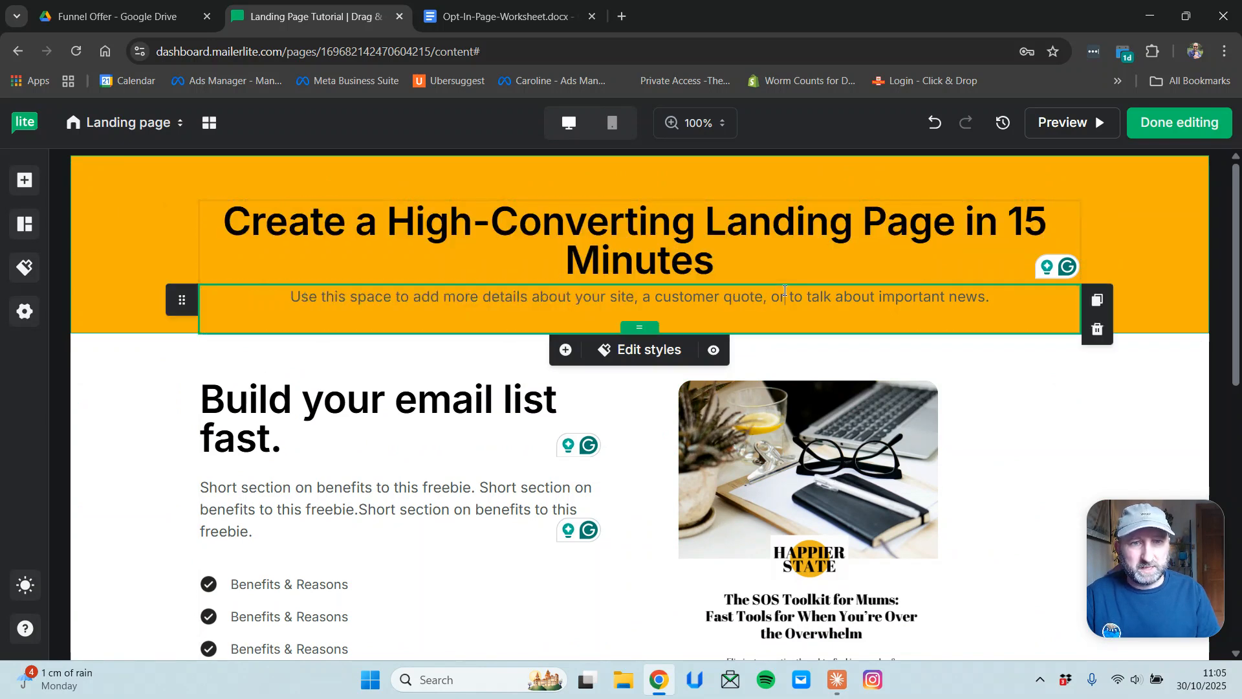
pyautogui.tripleClick(785, 297)
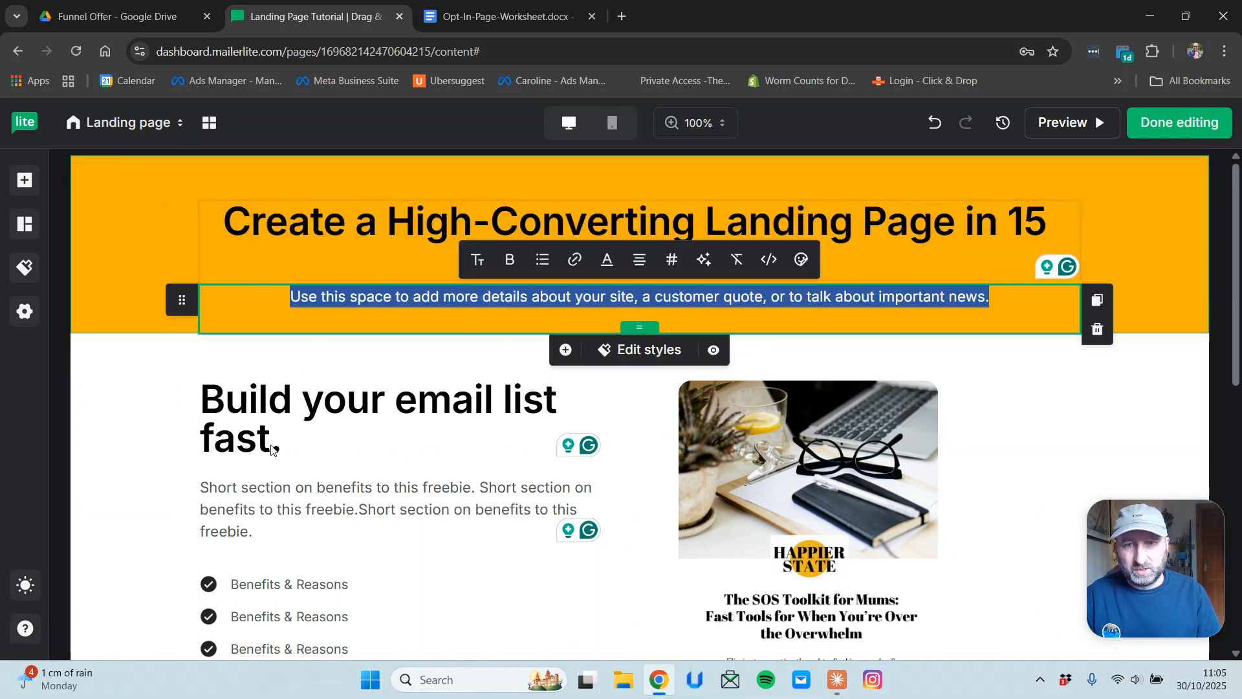
pyautogui.click(233, 404)
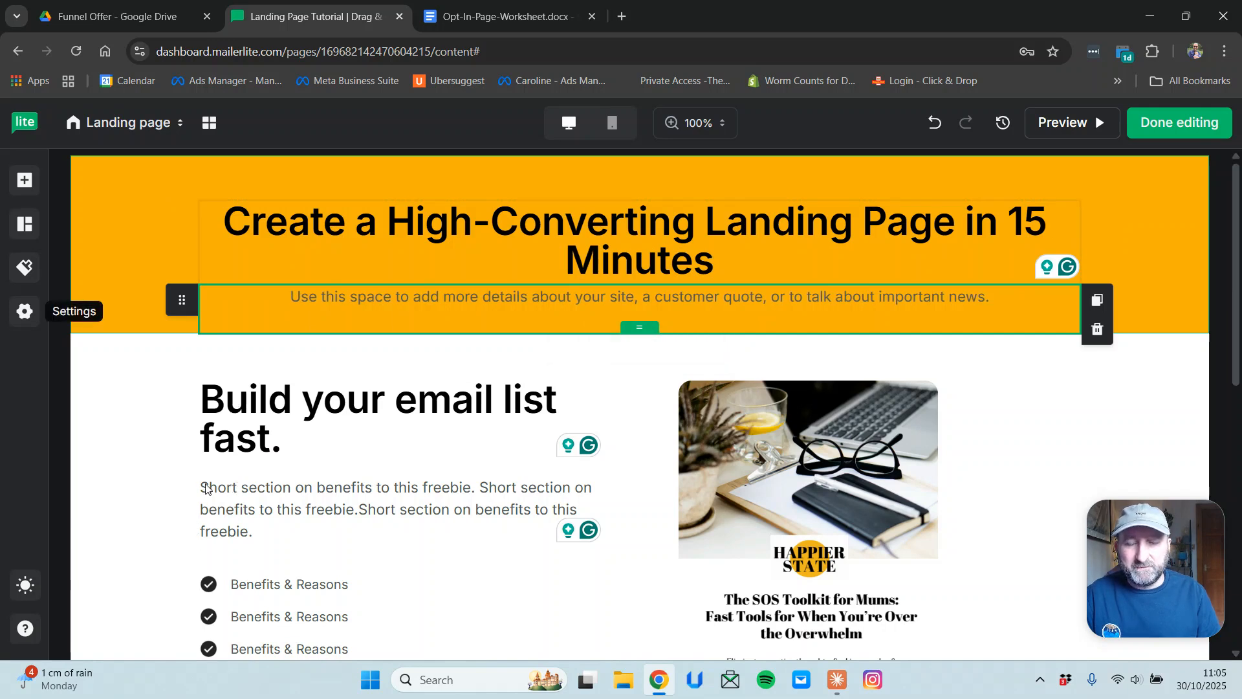
pyautogui.scroll(-3, 438, 518)
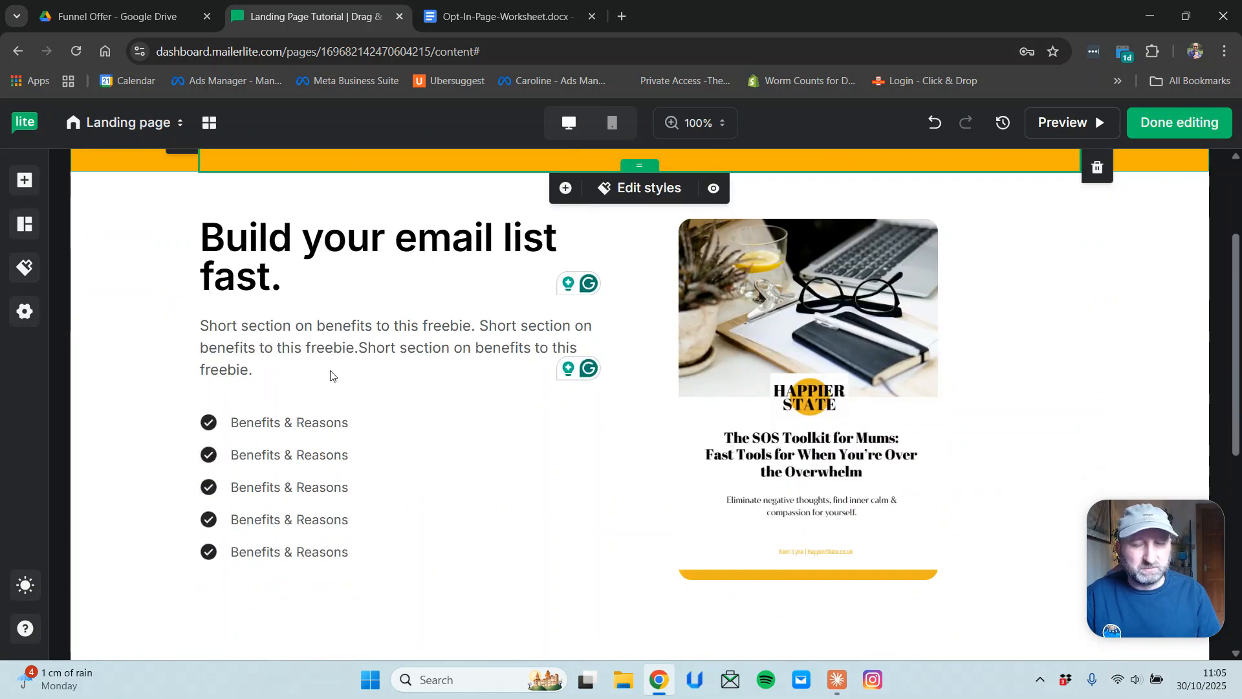
pyautogui.moveTo(332, 374); pyautogui.dragTo(195, 327)
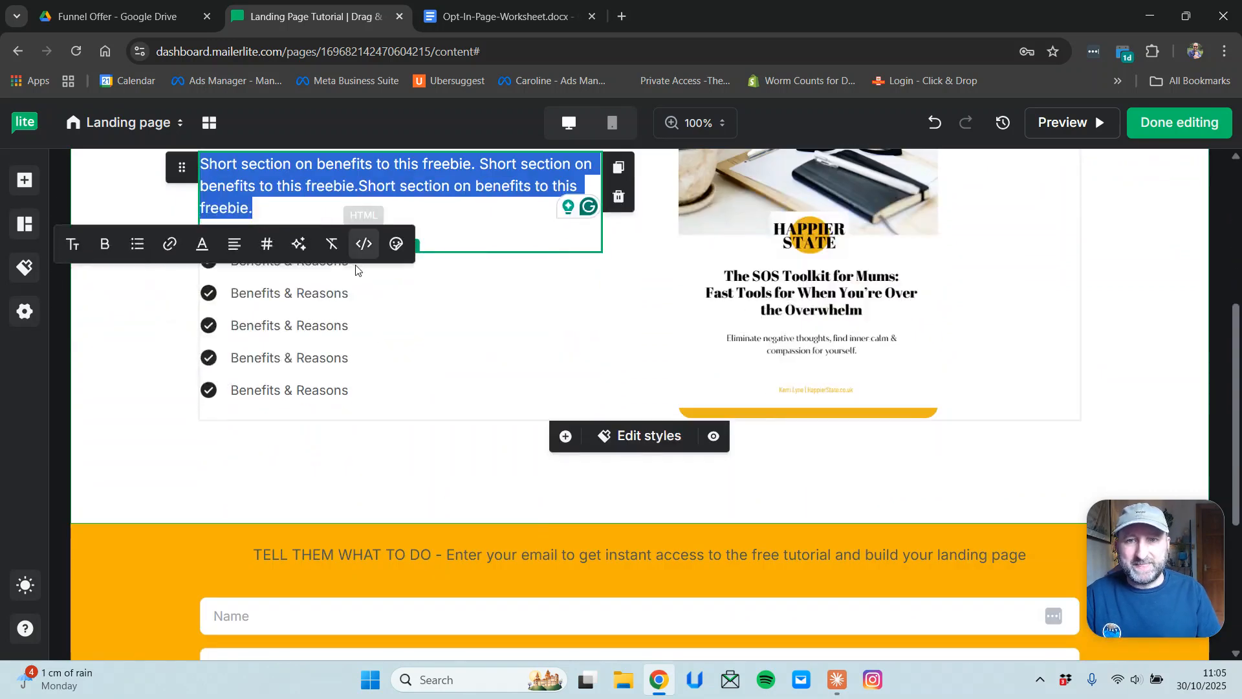
pyautogui.click(406, 461)
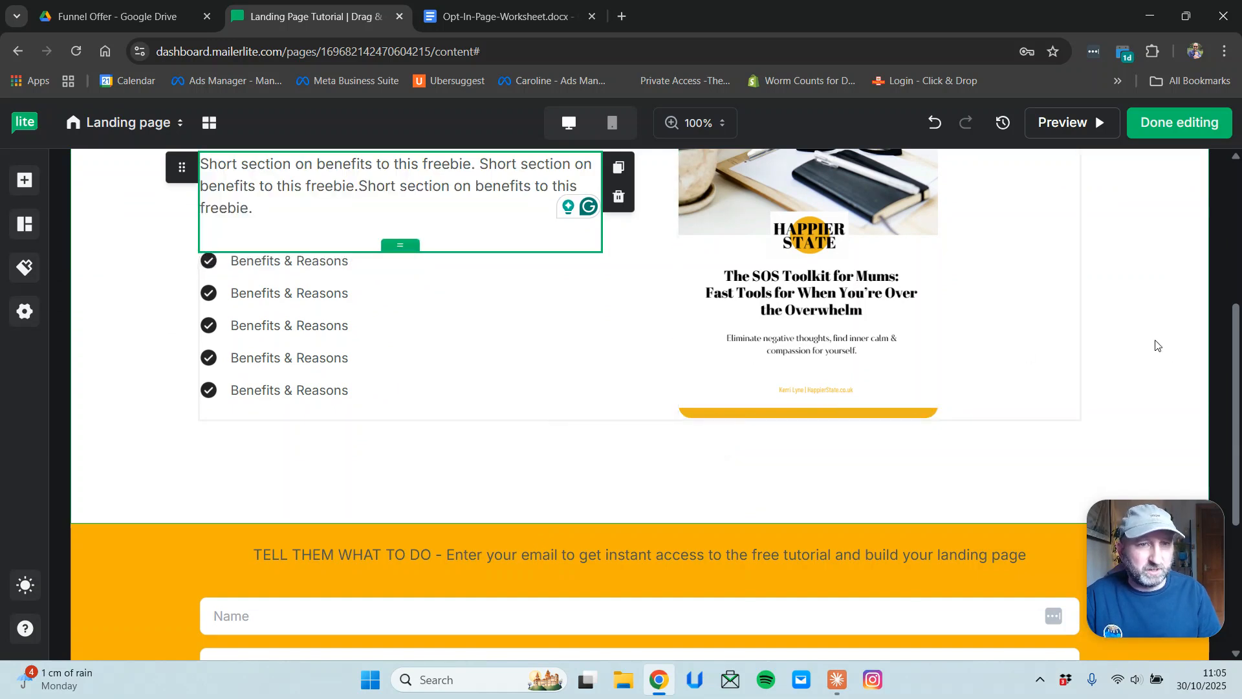
pyautogui.scroll(2, 1158, 347)
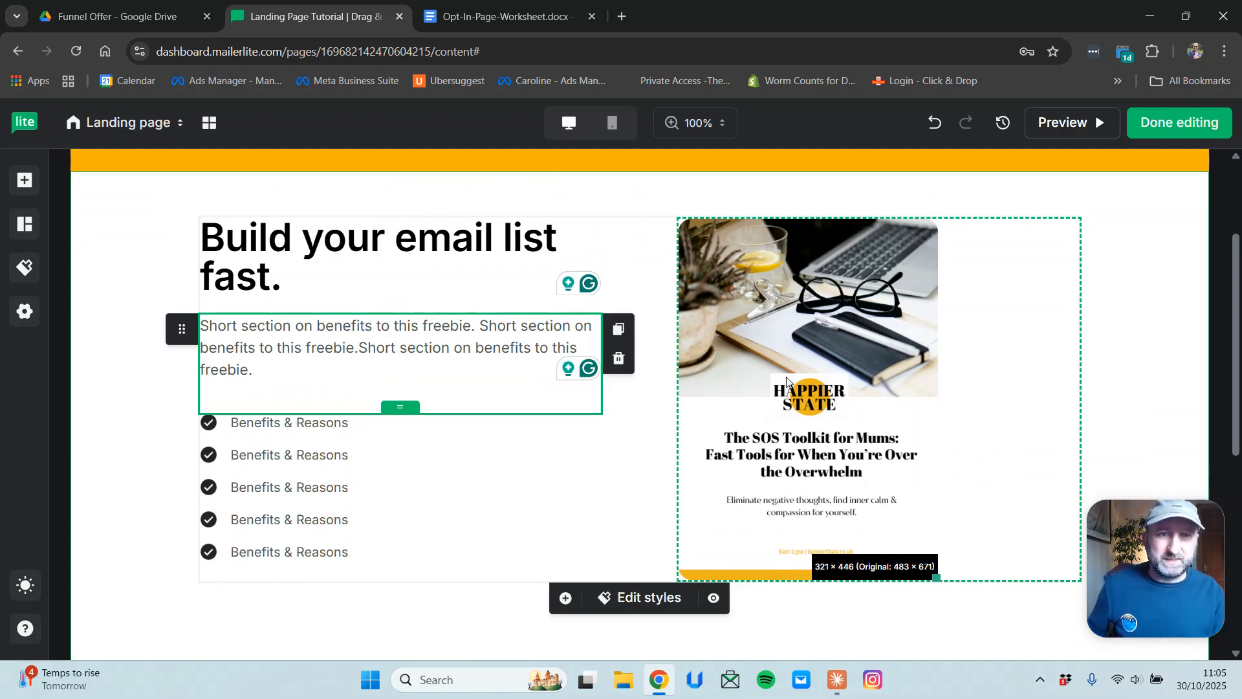
pyautogui.scroll(-4, 1117, 358)
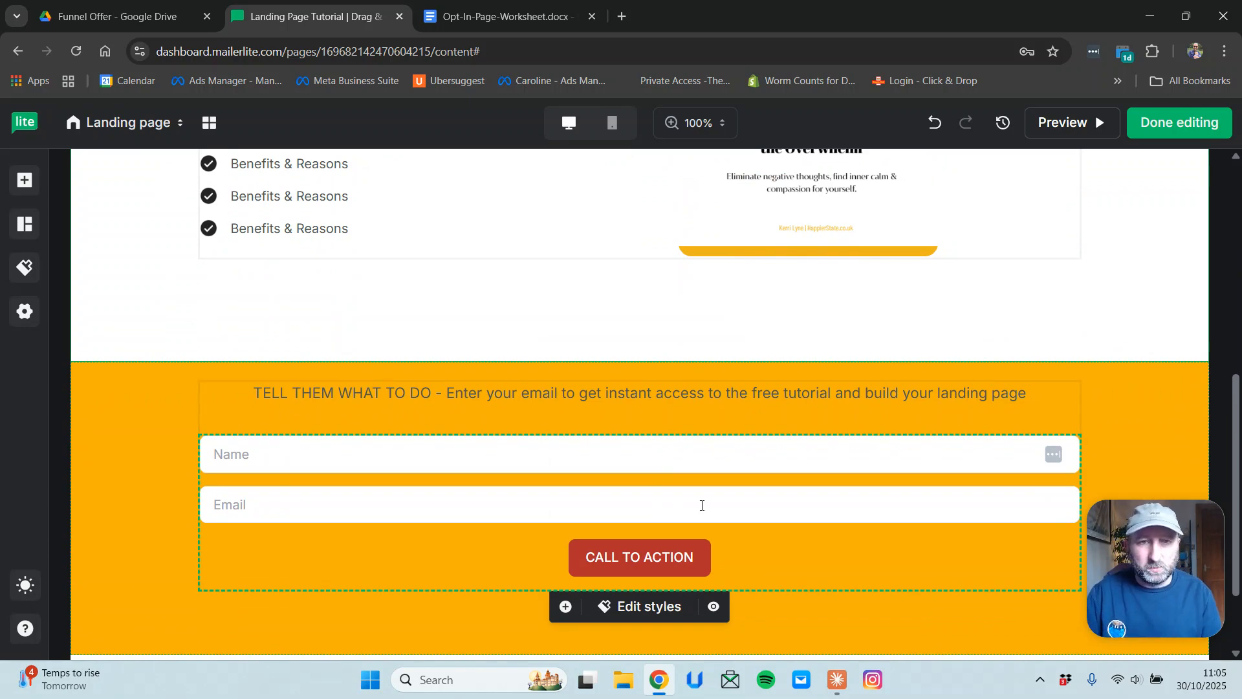
pyautogui.scroll(6, 697, 312)
pyautogui.scroll(-5, 878, 371)
pyautogui.scroll(-3, 877, 371)
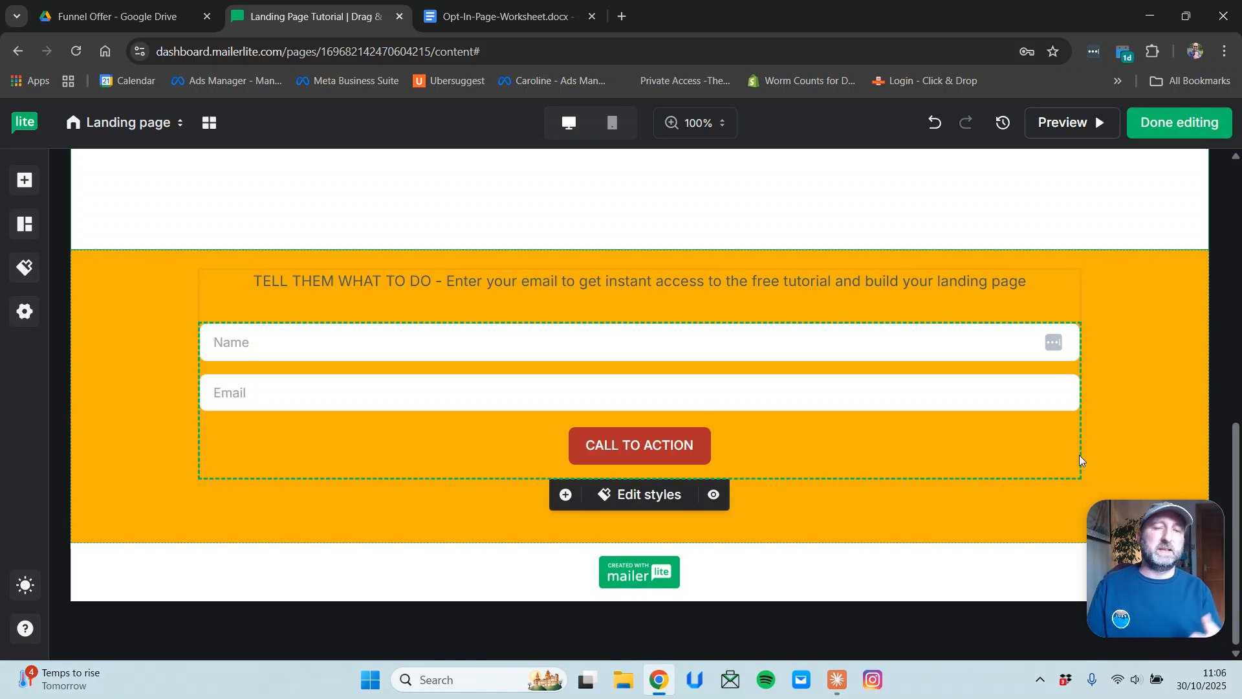
pyautogui.scroll(15, 1050, 473)
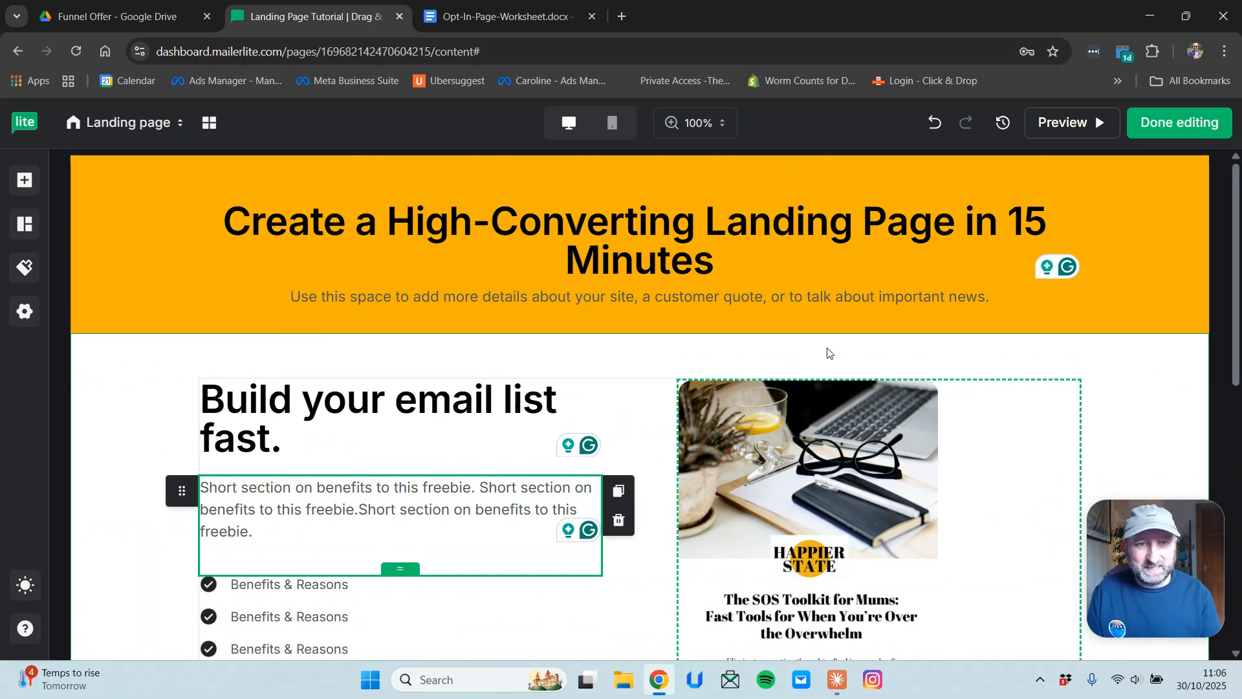
pyautogui.scroll(-6, 860, 403)
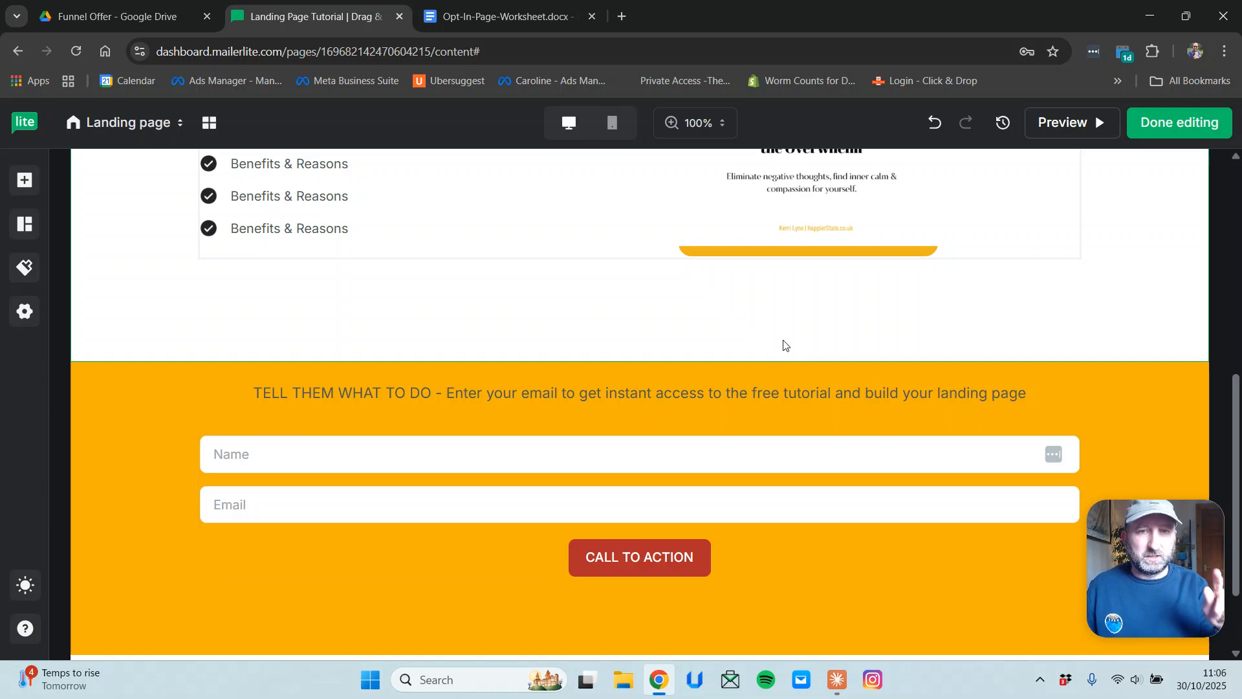
pyautogui.moveTo(832, 486)
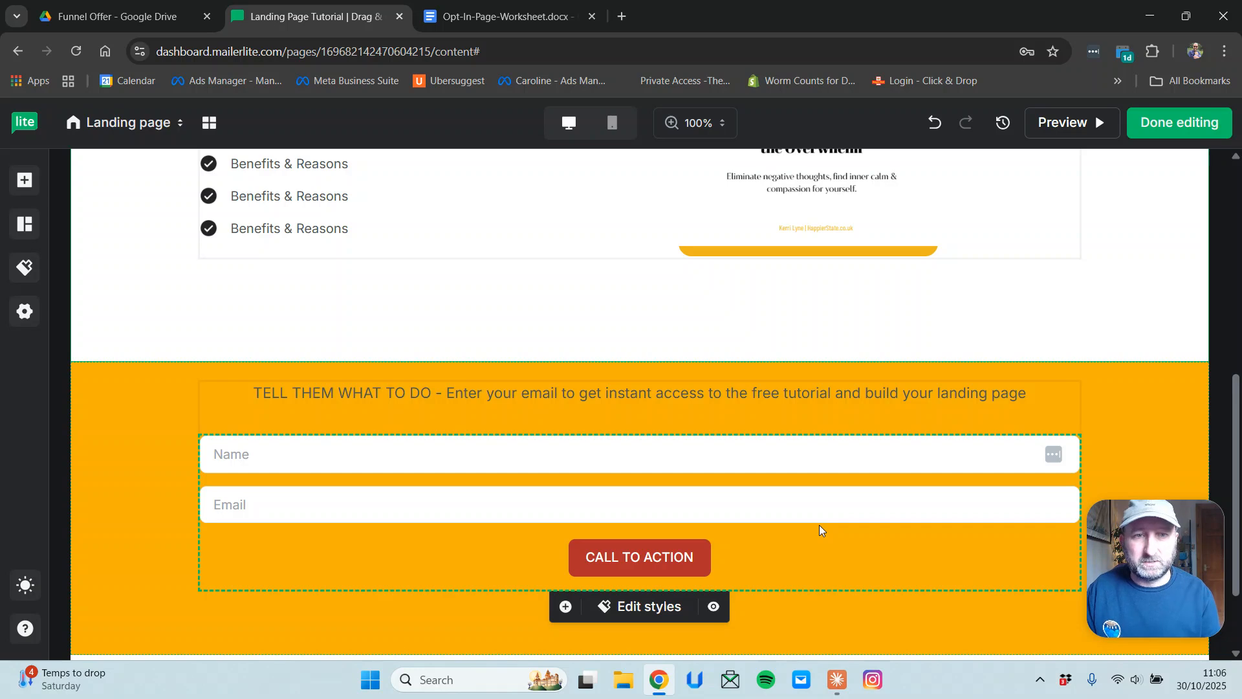
pyautogui.scroll(3, 900, 469)
pyautogui.scroll(5, 898, 474)
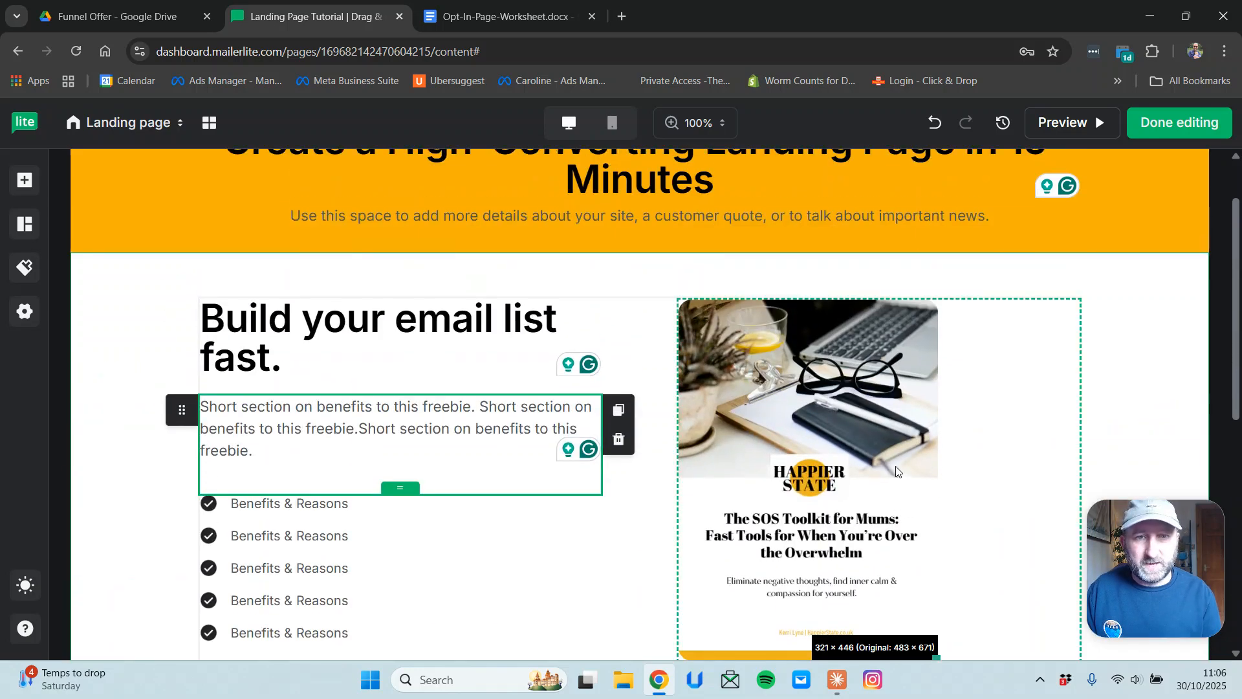
pyautogui.scroll(-7, 574, 363)
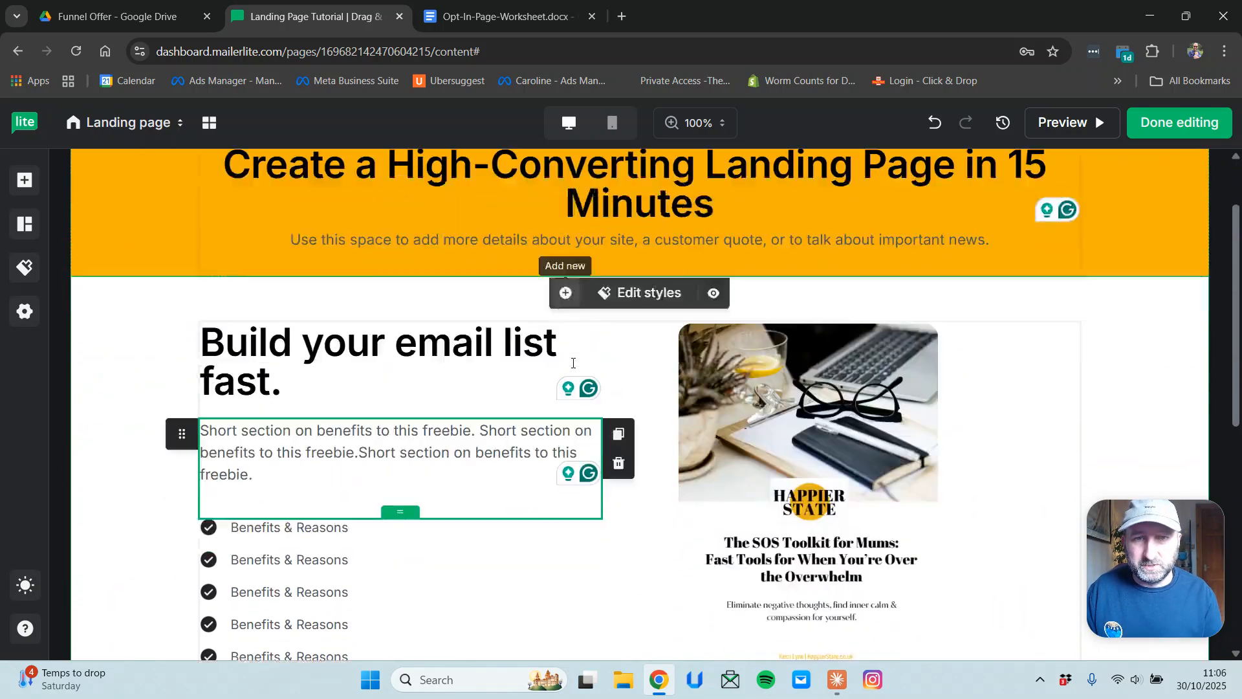
pyautogui.scroll(-2, 720, 358)
pyautogui.scroll(3, 719, 359)
pyautogui.scroll(-3, 718, 360)
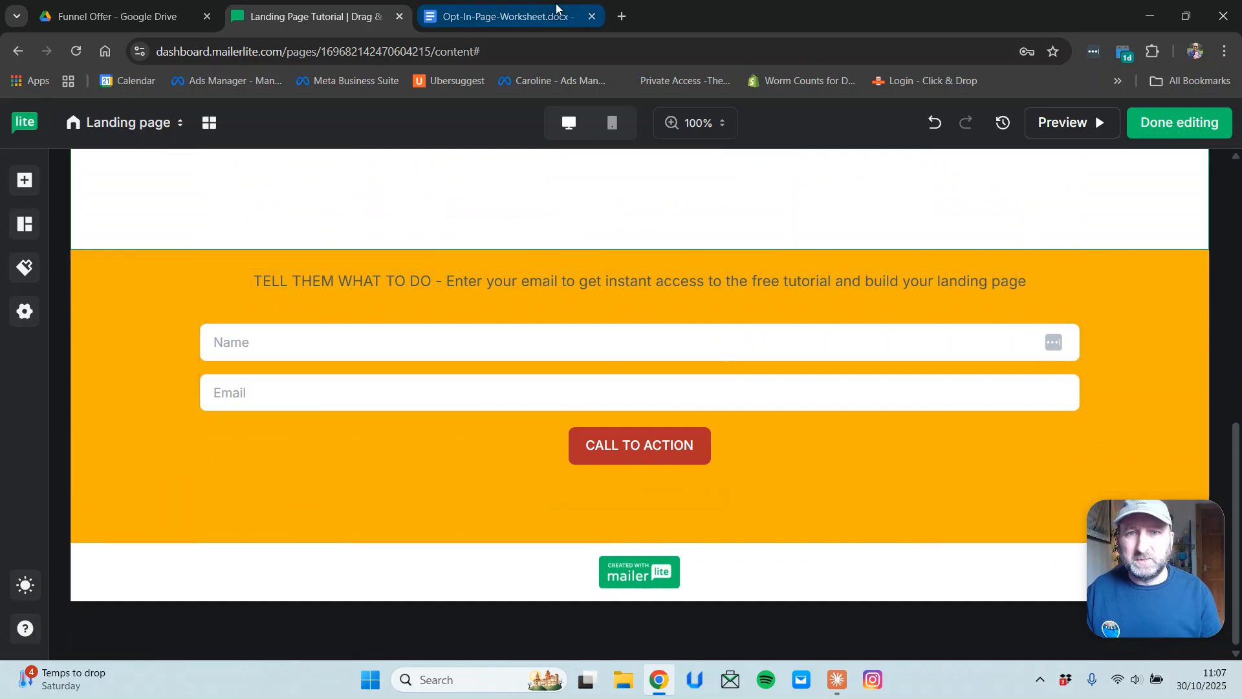
pyautogui.click(544, 17)
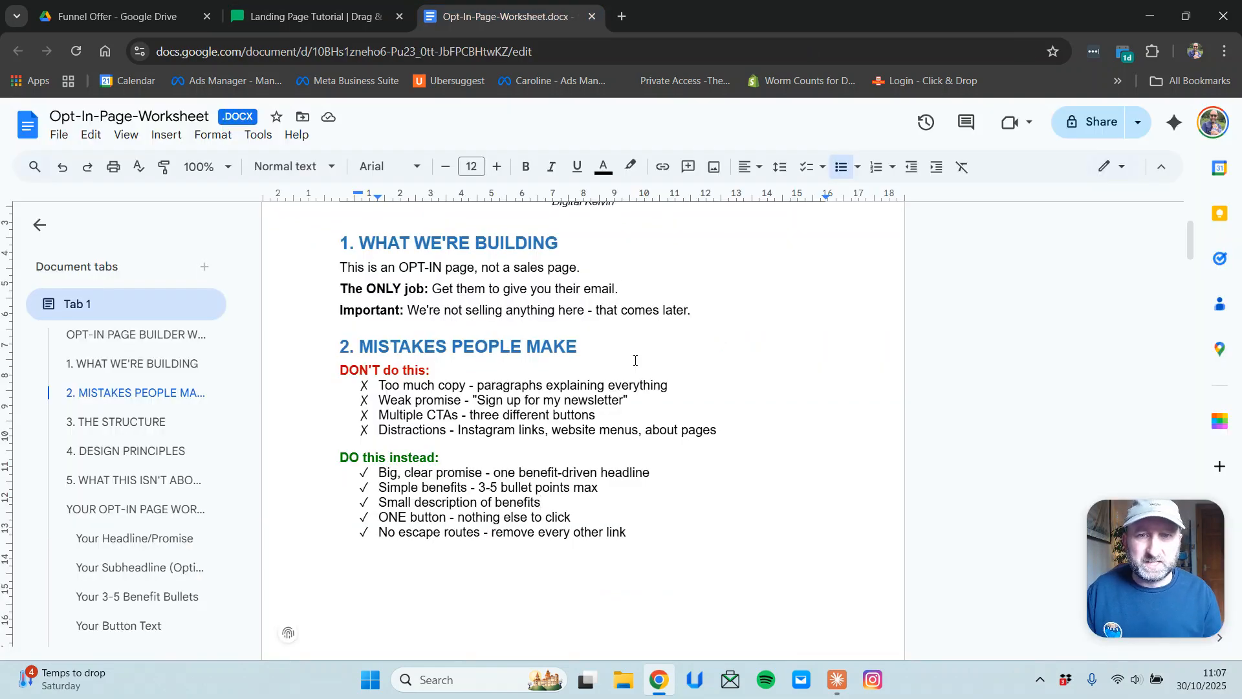
pyautogui.scroll(3, 635, 359)
pyautogui.scroll(-9, 639, 364)
pyautogui.scroll(-5, 641, 378)
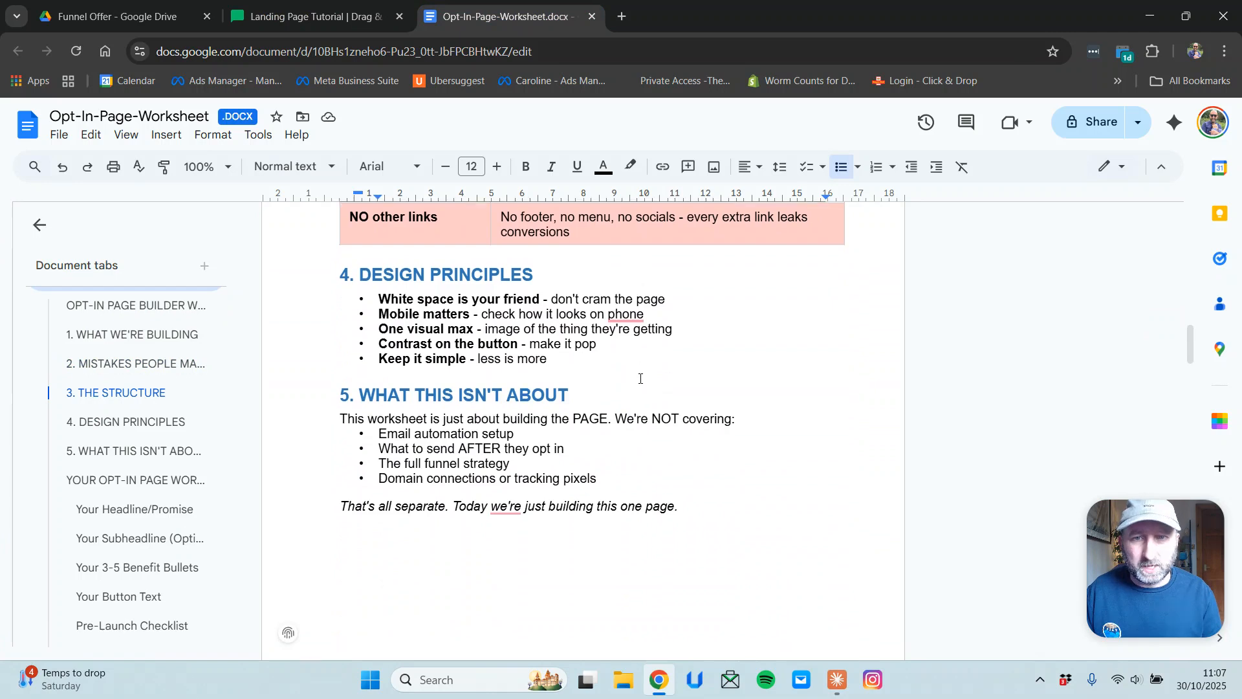
pyautogui.scroll(-8, 640, 379)
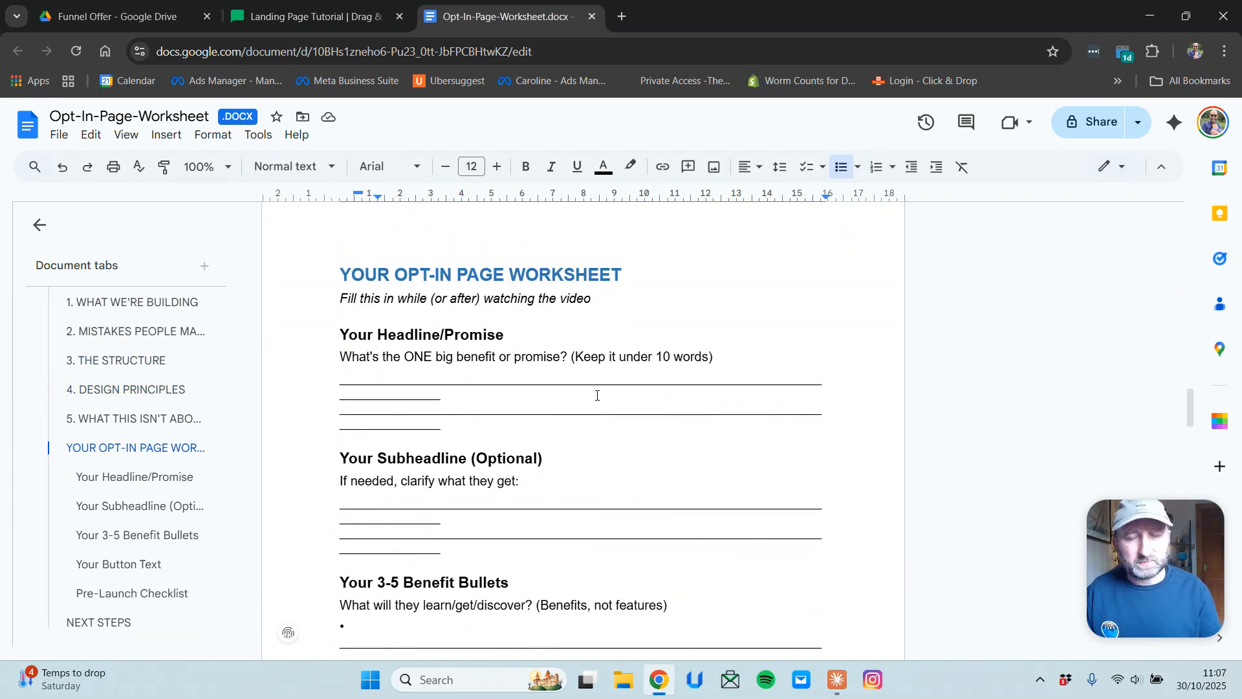
pyautogui.scroll(-2, 598, 395)
pyautogui.scroll(6, 602, 396)
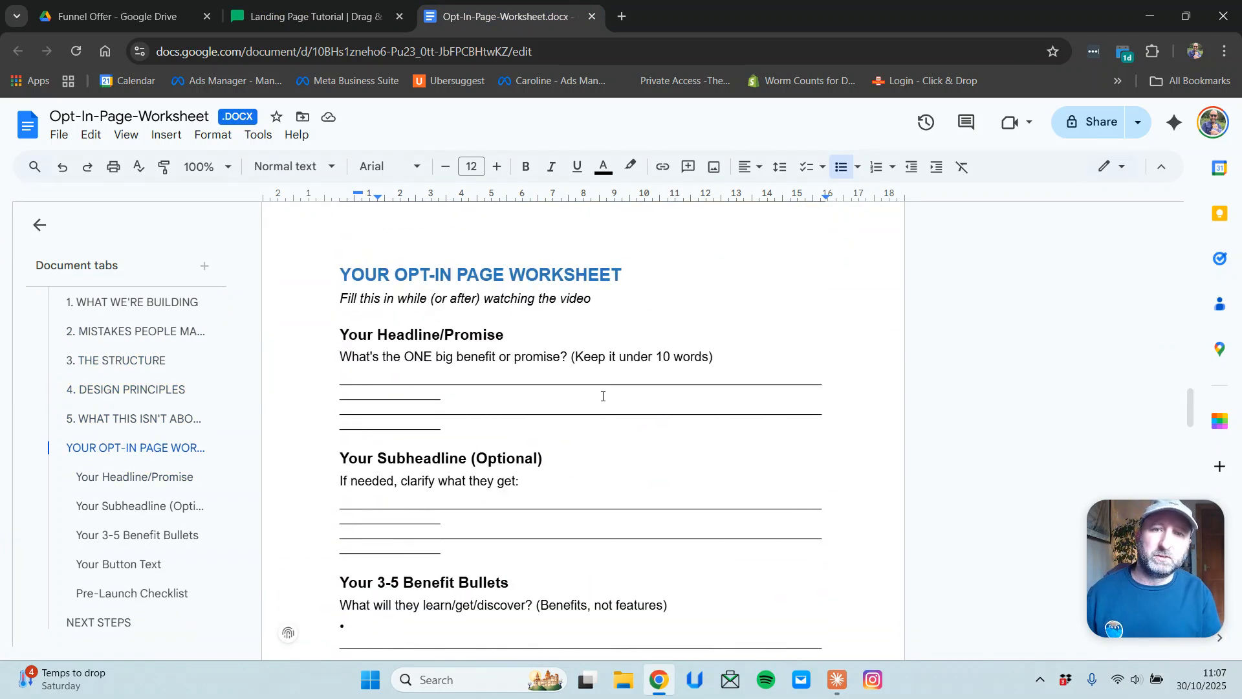
pyautogui.scroll(3, 604, 399)
pyautogui.scroll(-12, 602, 396)
pyautogui.scroll(-4, 610, 416)
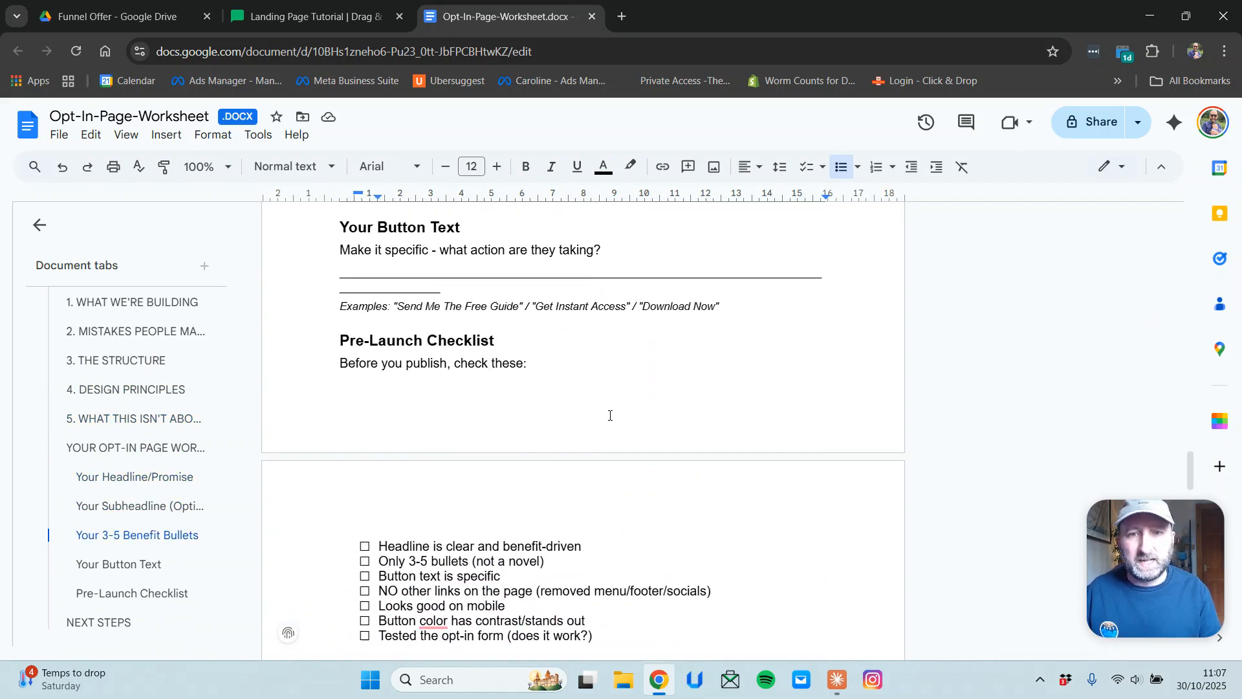
pyautogui.scroll(-1, 610, 414)
pyautogui.scroll(4, 611, 414)
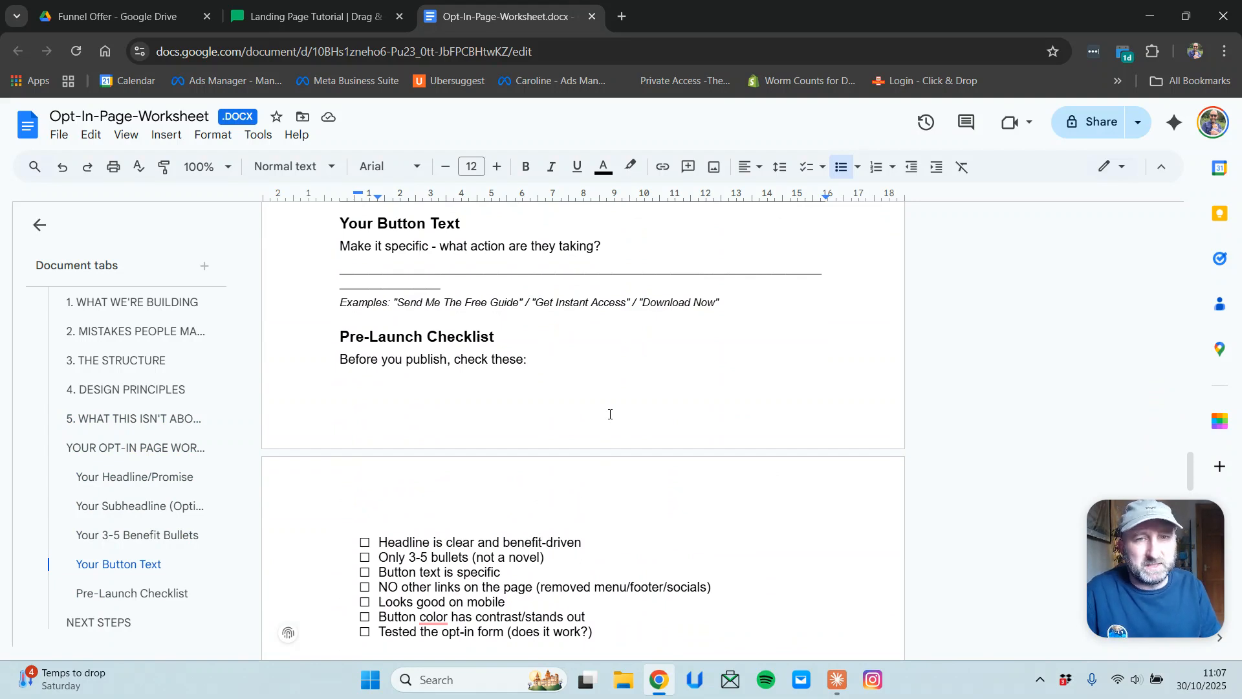
pyautogui.scroll(20, 605, 414)
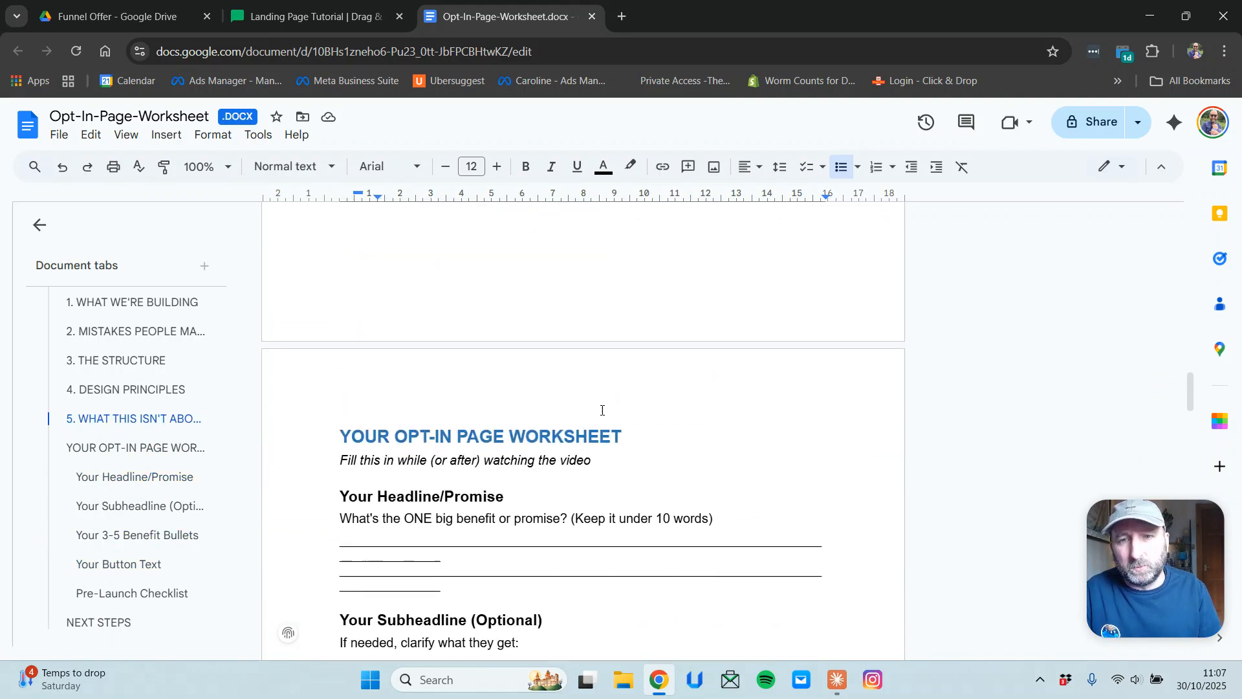
pyautogui.scroll(12, 601, 410)
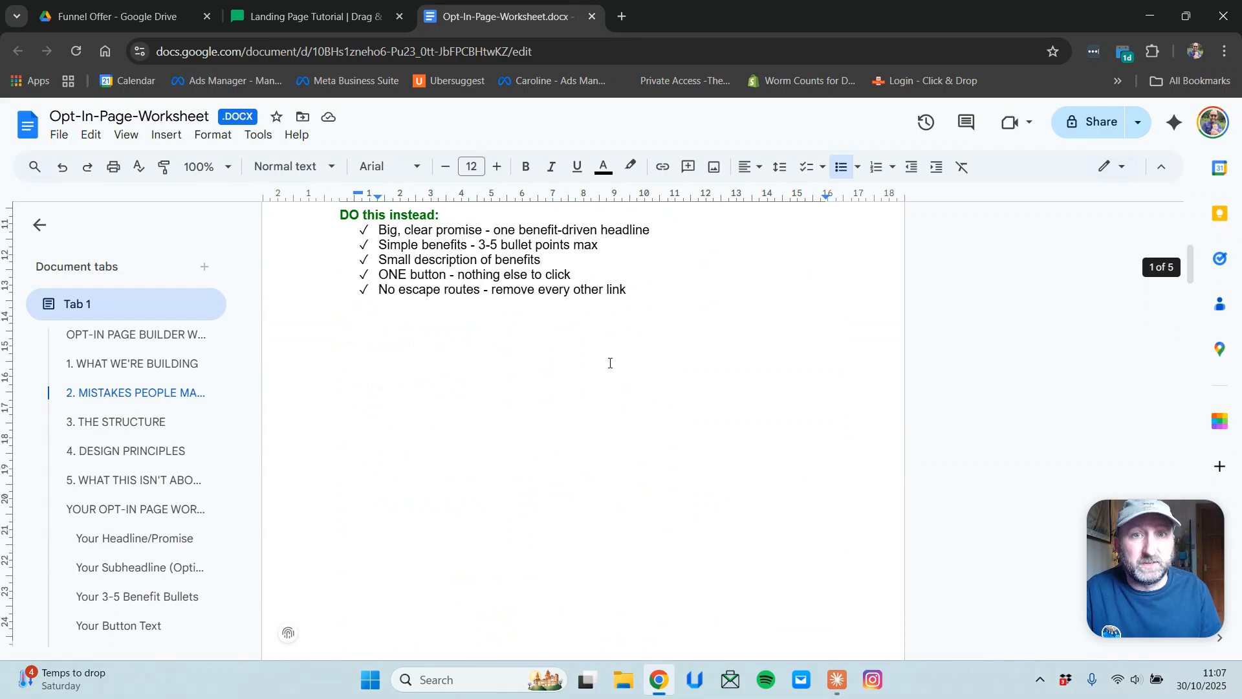
pyautogui.scroll(6, 610, 363)
pyautogui.click(306, 21)
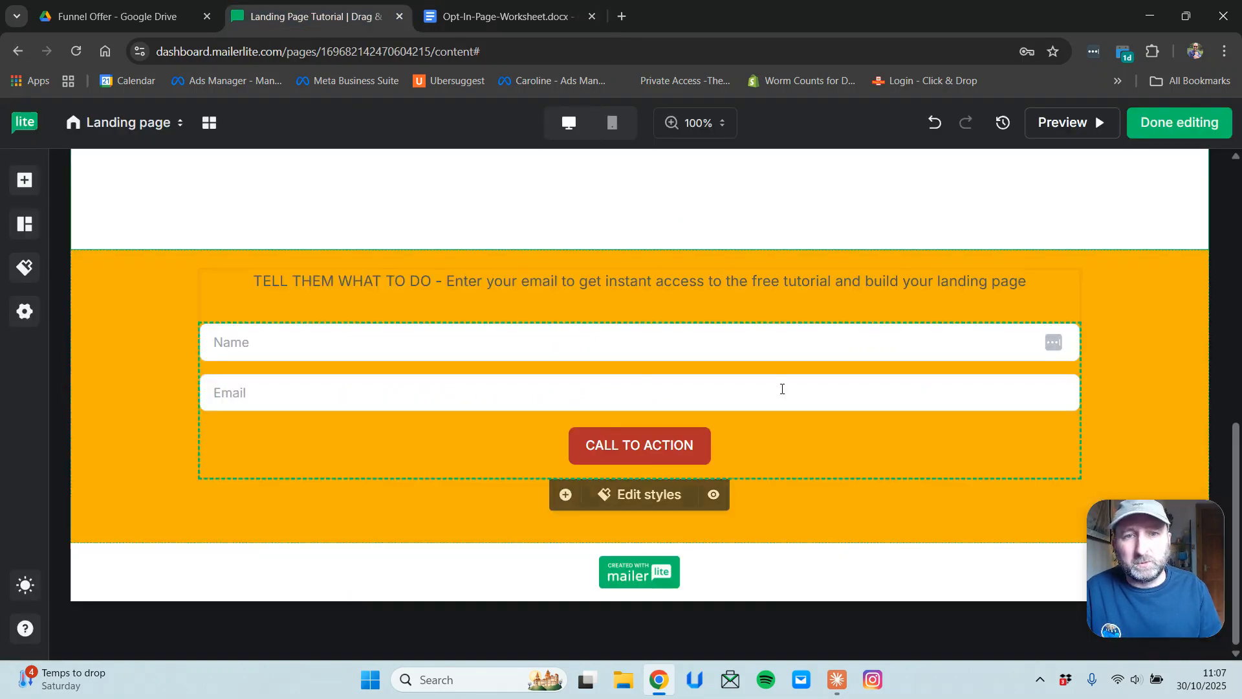